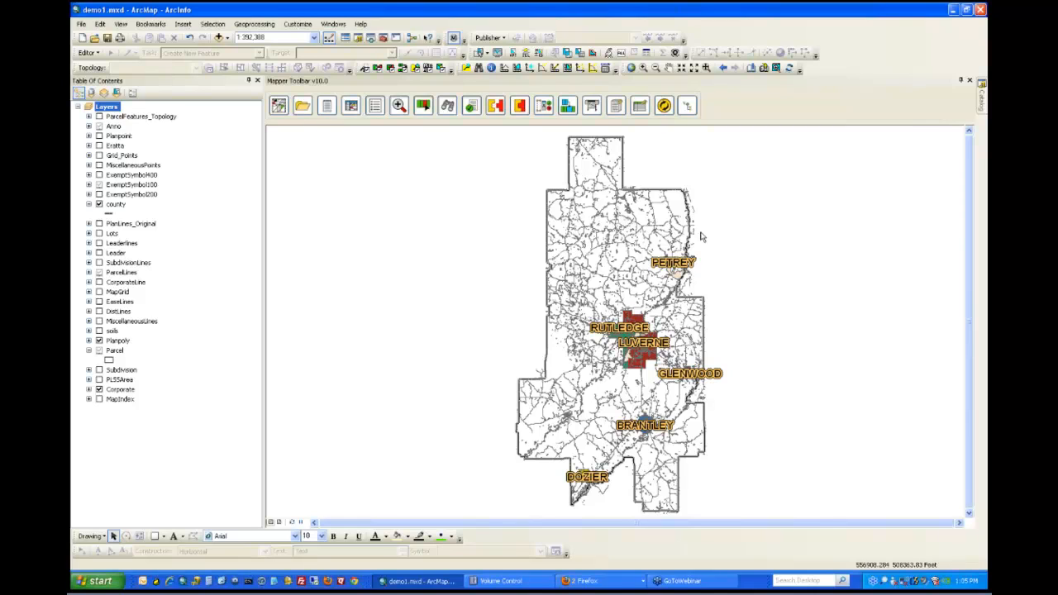
Step: Narrow the table of contents, and check the layout view before returning to data view with the Layout toolbar closed
{"action": "left_click_drag", "start_coordinate": [264, 191], "coordinate": [232, 192]}
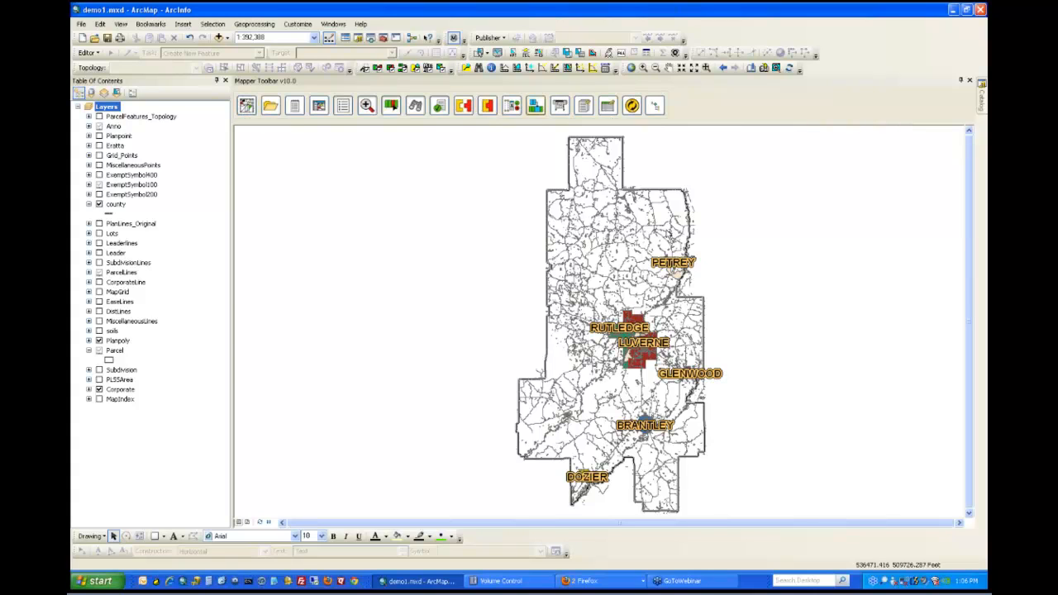
{"action": "left_click", "coordinate": [319, 112]}
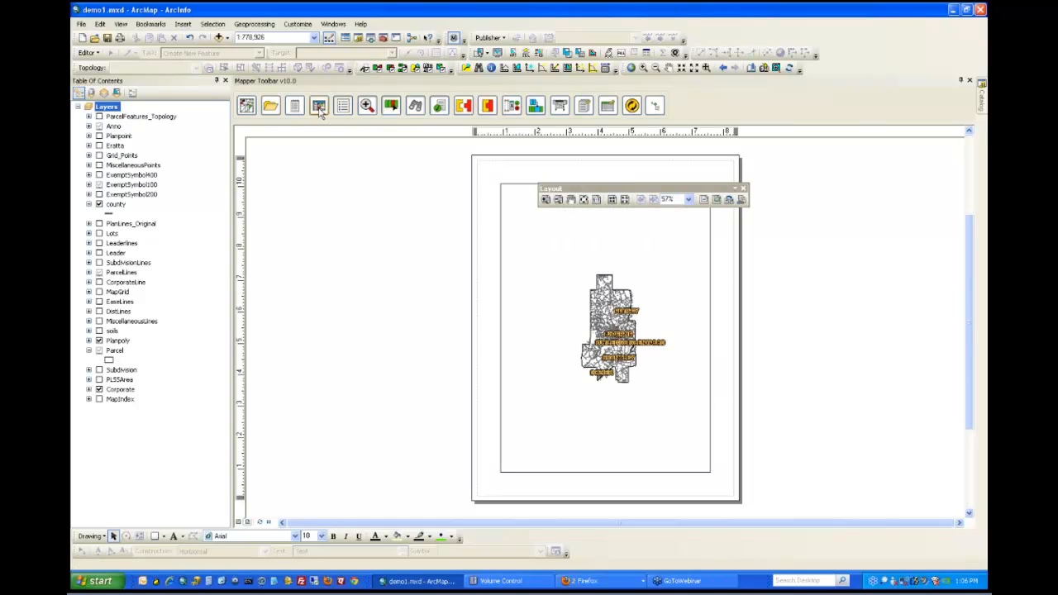
{"action": "left_click", "coordinate": [246, 111]}
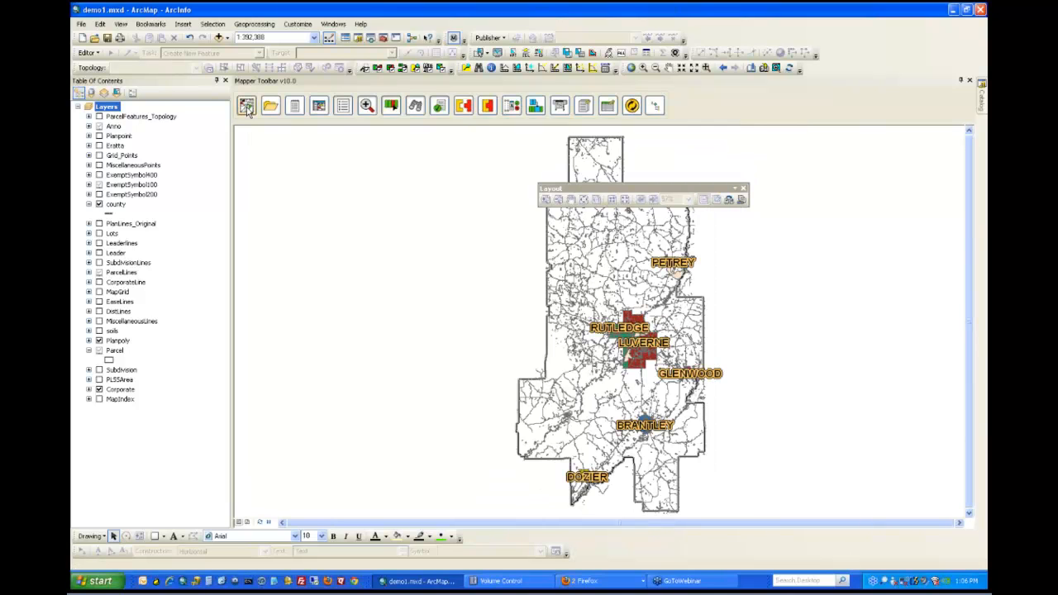
{"action": "left_click", "coordinate": [742, 190]}
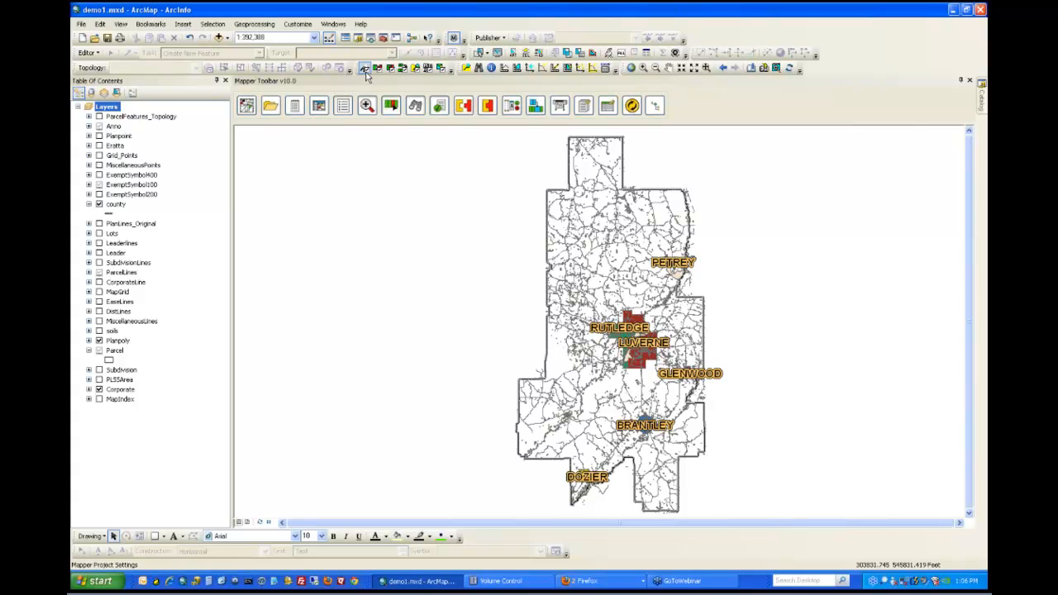
Step: Select parcel 1.003 just north of Luverne with the Select by Polygon tool
{"action": "left_click", "coordinate": [643, 68]}
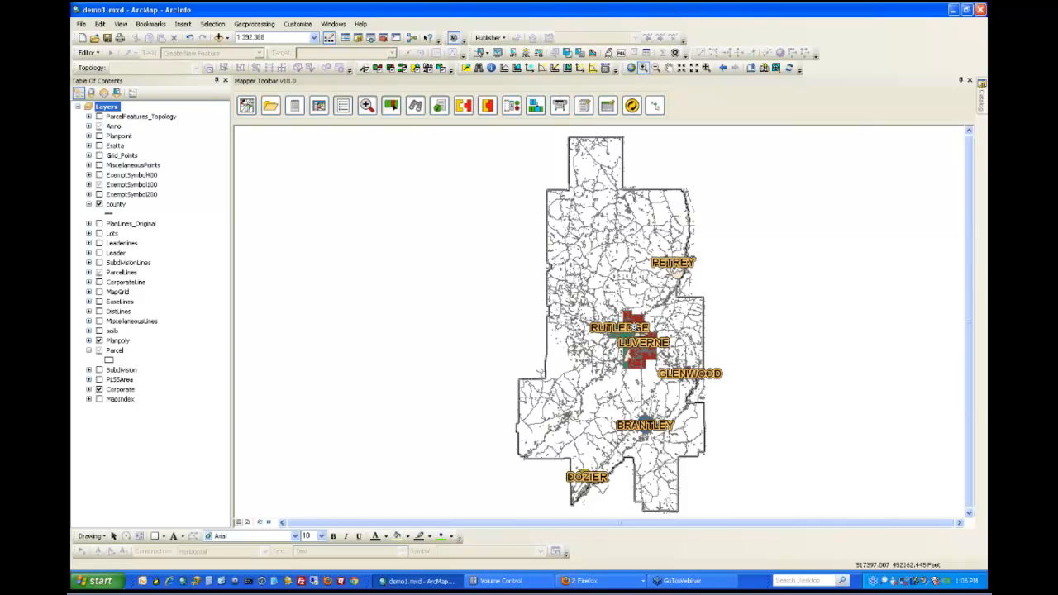
{"action": "left_click_drag", "start_coordinate": [624, 307], "coordinate": [632, 311]}
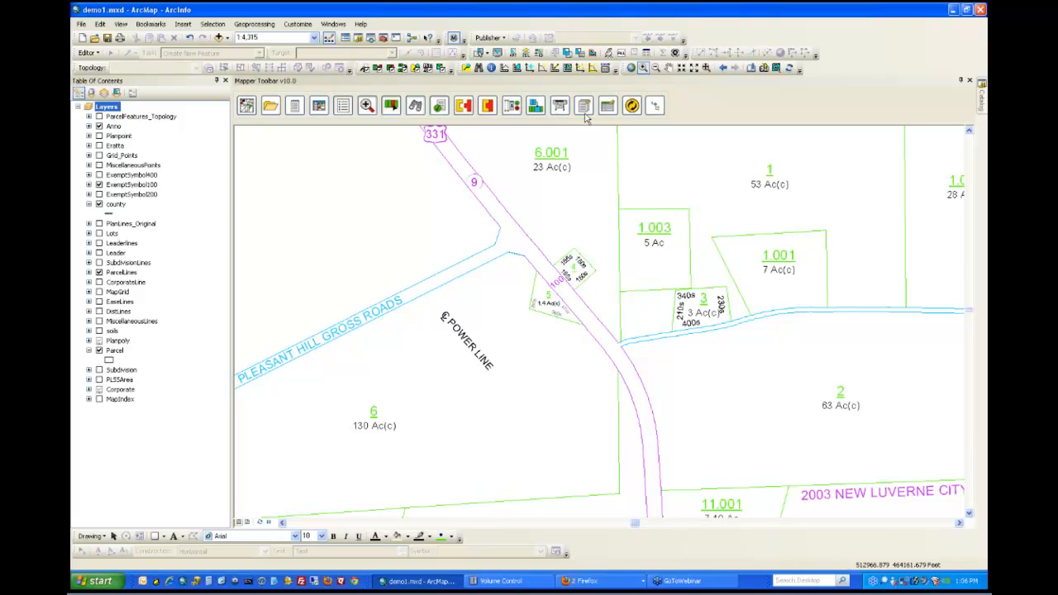
{"action": "left_click", "coordinate": [478, 52]}
{"action": "double_click", "coordinate": [651, 264]}
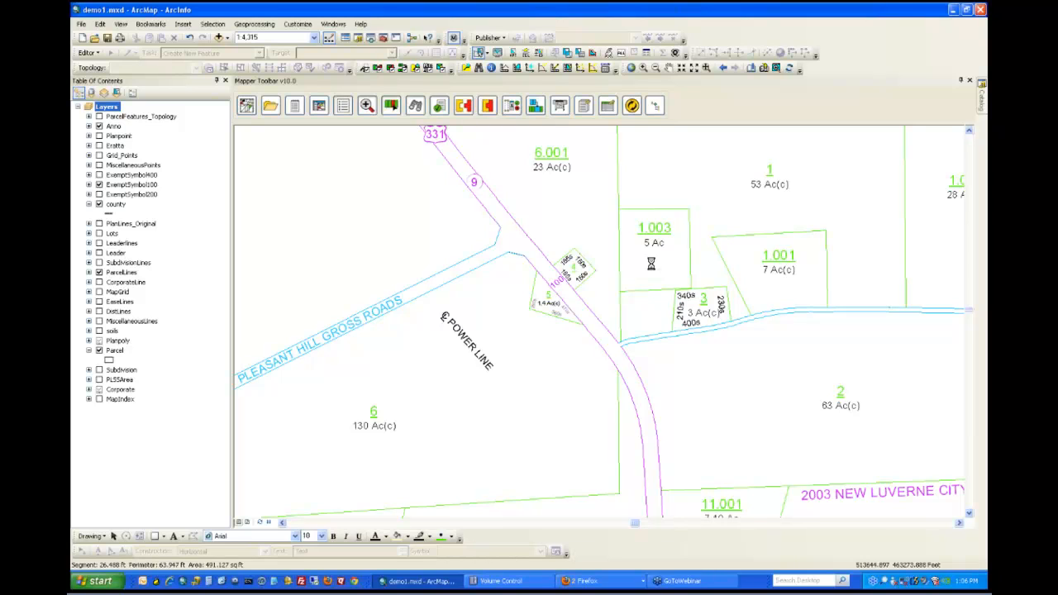
Step: Zoom to the selected parcel from the Selected Features window and review its attributes
{"action": "left_click", "coordinate": [270, 108]}
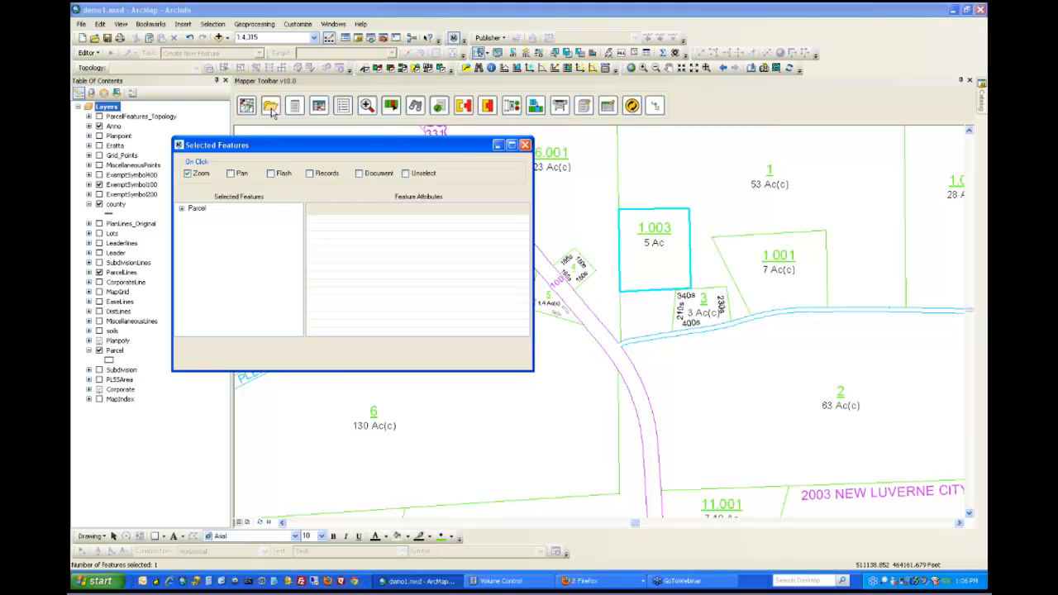
{"action": "left_click", "coordinate": [182, 209]}
{"action": "left_click", "coordinate": [213, 218]}
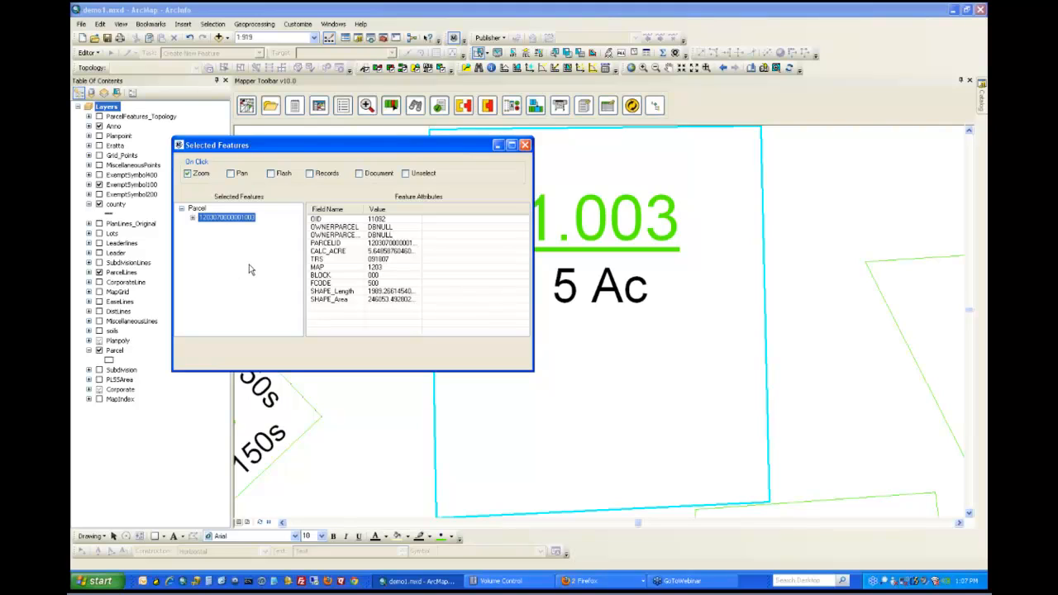
{"action": "left_click", "coordinate": [525, 147]}
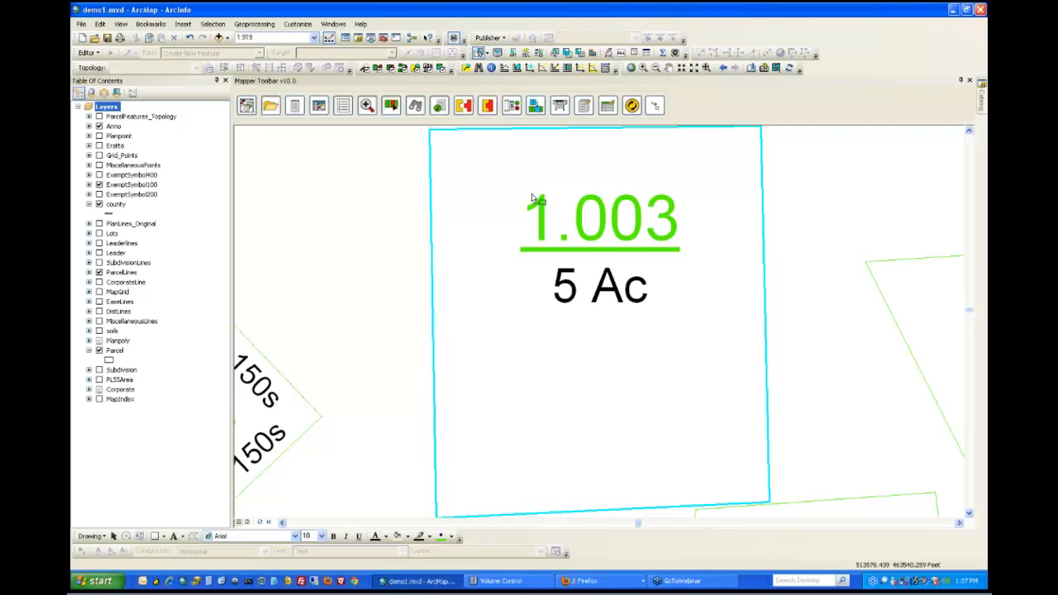
Step: Clear the feature selection on parcel 1.003 with the map at 1:1,000
{"action": "scroll", "coordinate": [533, 199], "scroll_direction": "up", "scroll_amount": 1}
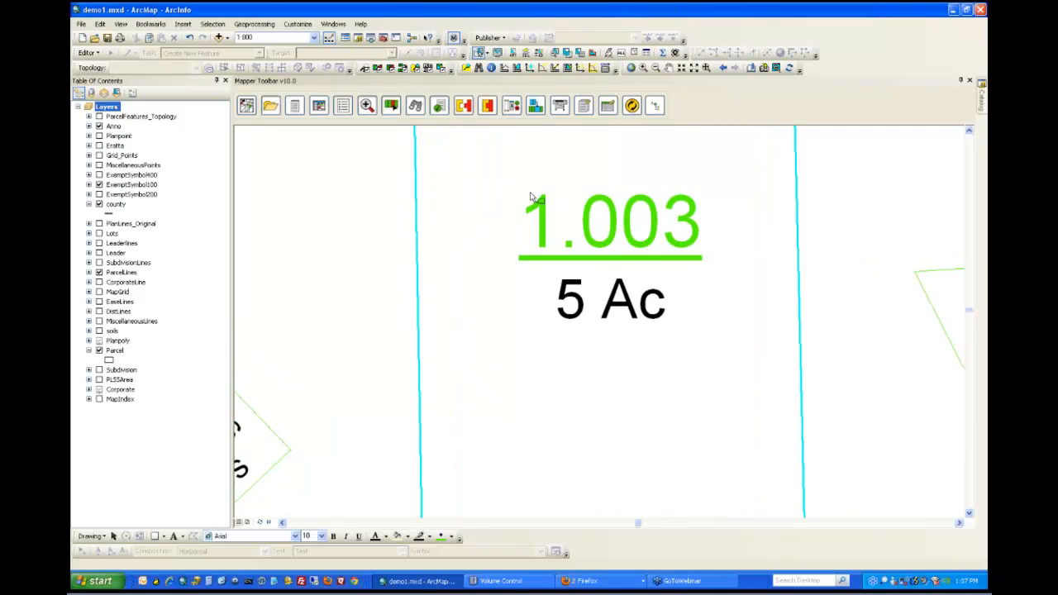
{"action": "scroll", "coordinate": [533, 198], "scroll_direction": "down", "scroll_amount": 1}
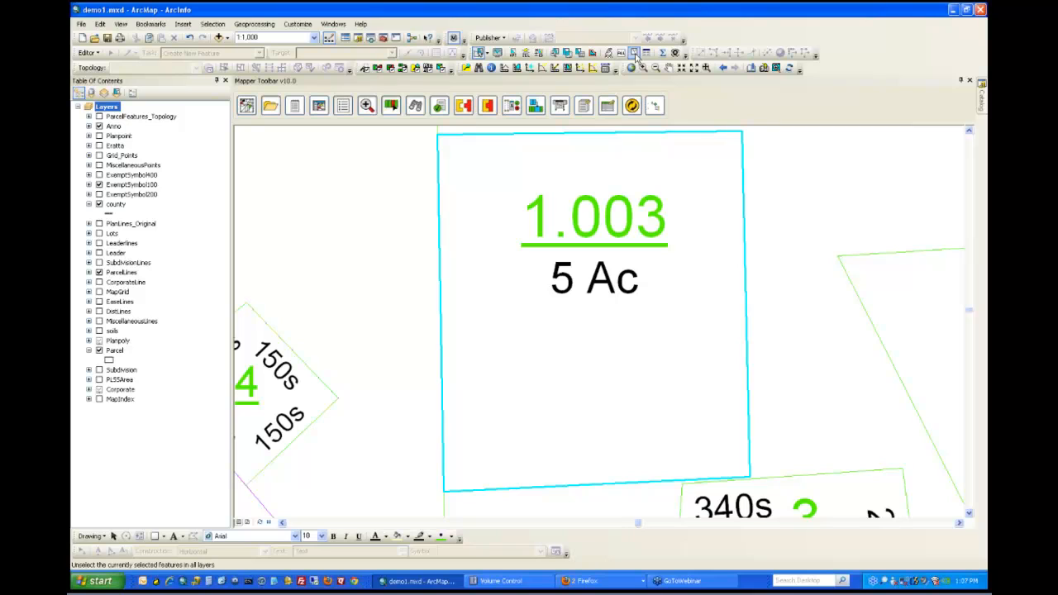
{"action": "left_click", "coordinate": [314, 137]}
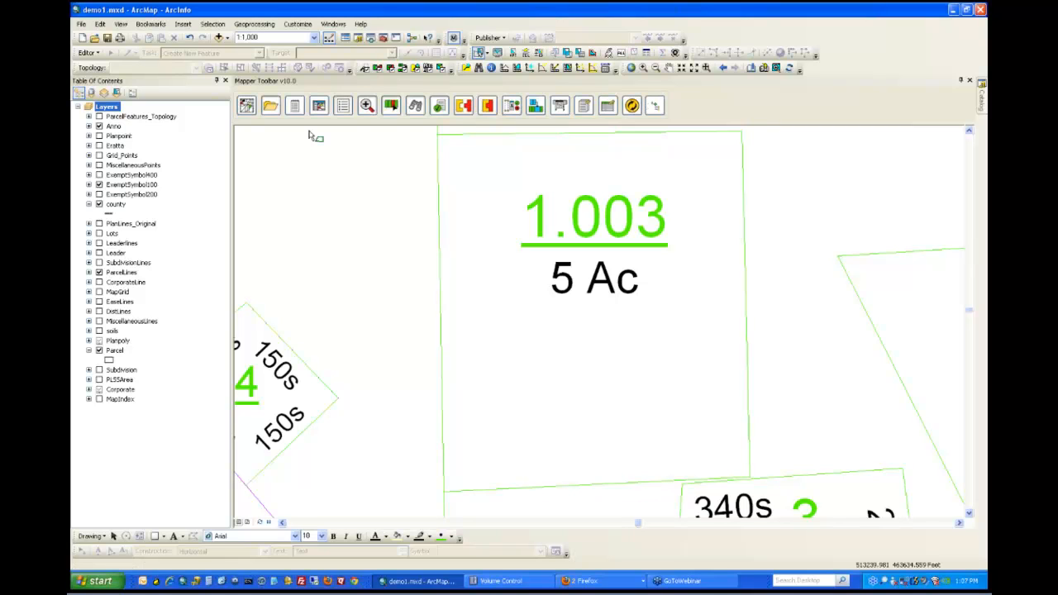
Step: View the attribute table of the ParcelLines layer and close it
{"action": "left_click", "coordinate": [121, 273]}
{"action": "left_click", "coordinate": [295, 105]}
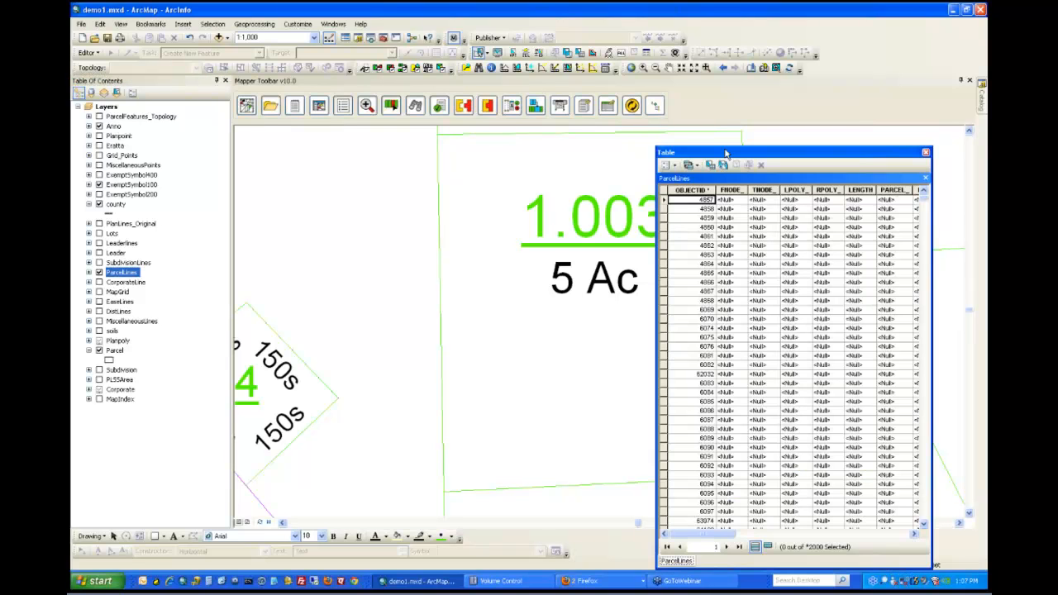
{"action": "left_click_drag", "start_coordinate": [726, 153], "coordinate": [393, 123]}
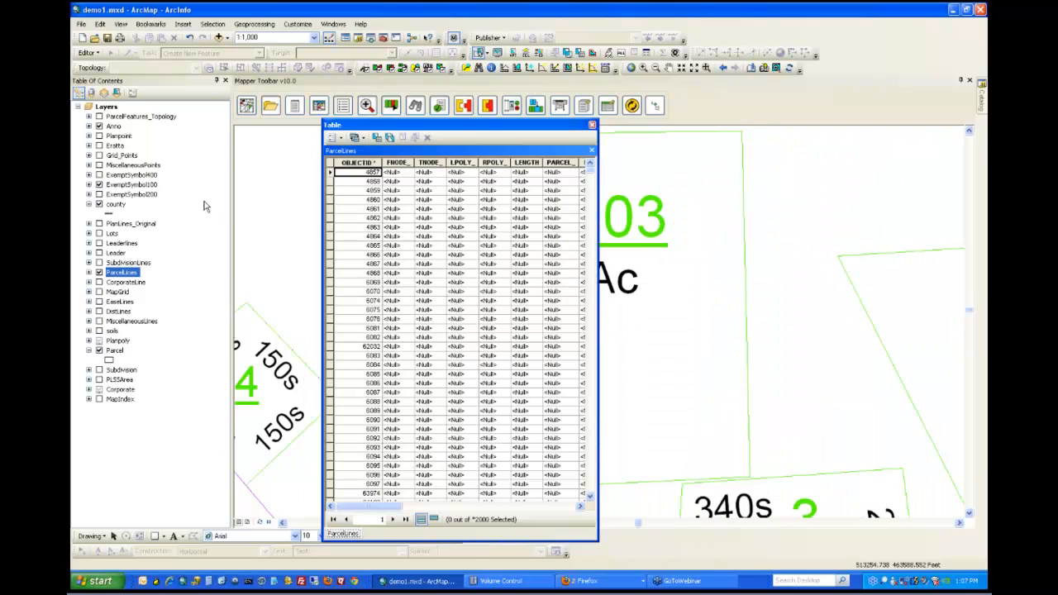
{"action": "left_click", "coordinate": [130, 273]}
{"action": "right_click", "coordinate": [131, 274]}
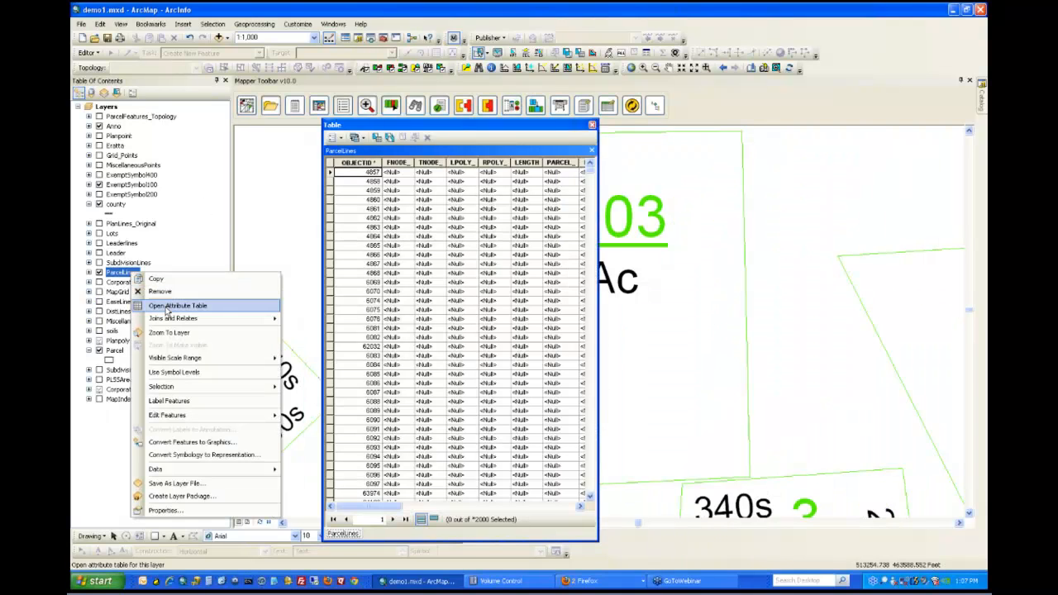
{"action": "left_click", "coordinate": [502, 133]}
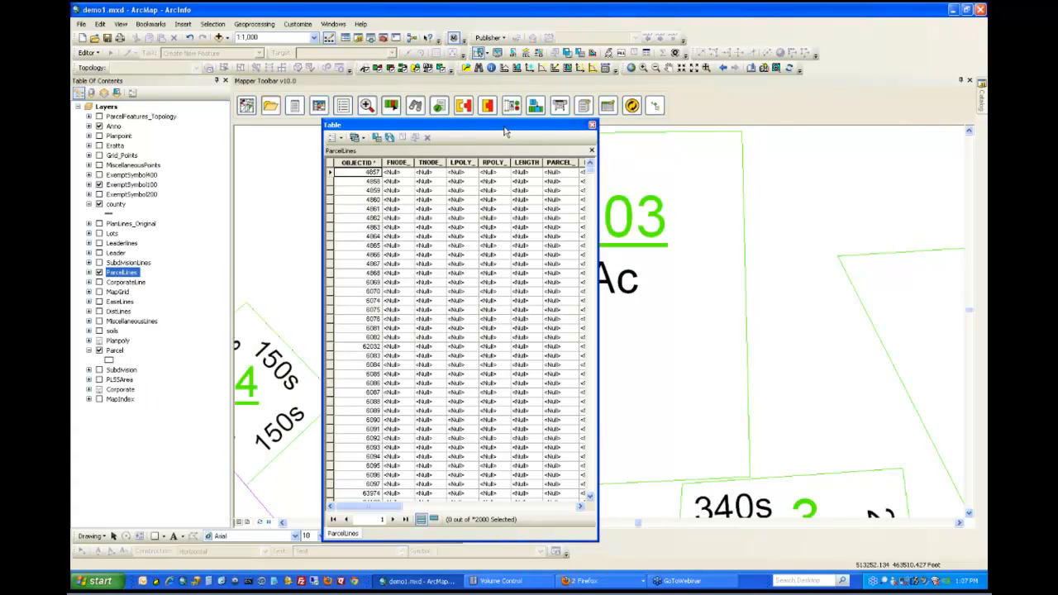
{"action": "left_click", "coordinate": [591, 125]}
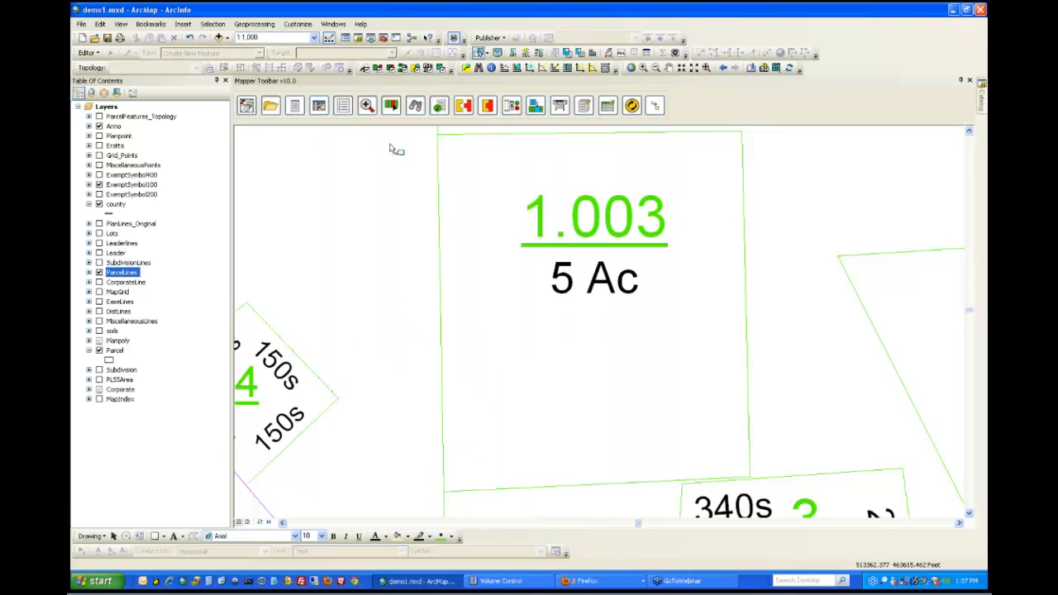
Step: Hide the table of contents and bring it back
{"action": "left_click", "coordinate": [132, 110]}
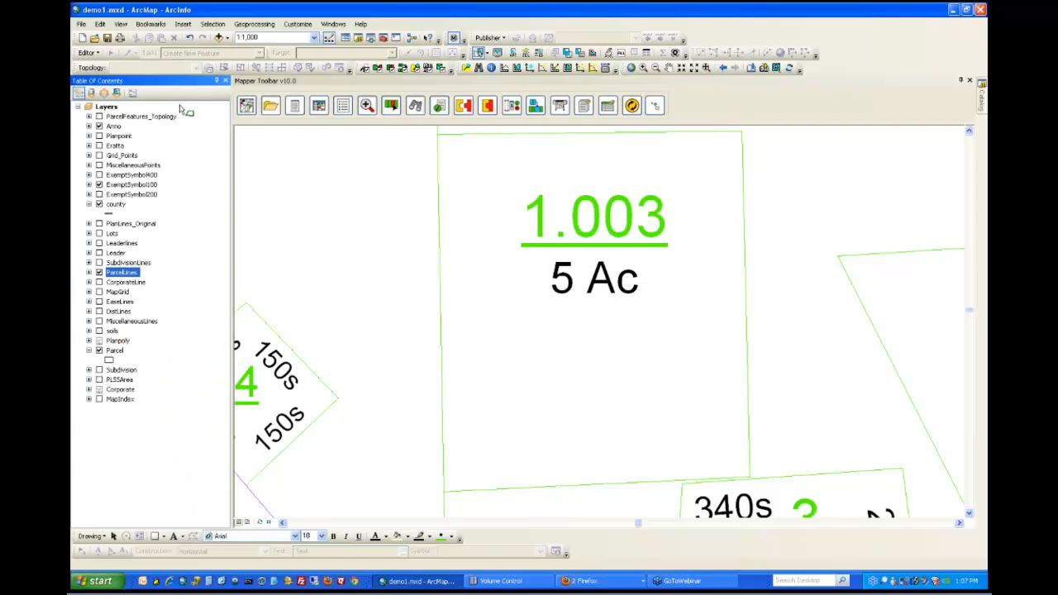
{"action": "left_click", "coordinate": [343, 107]}
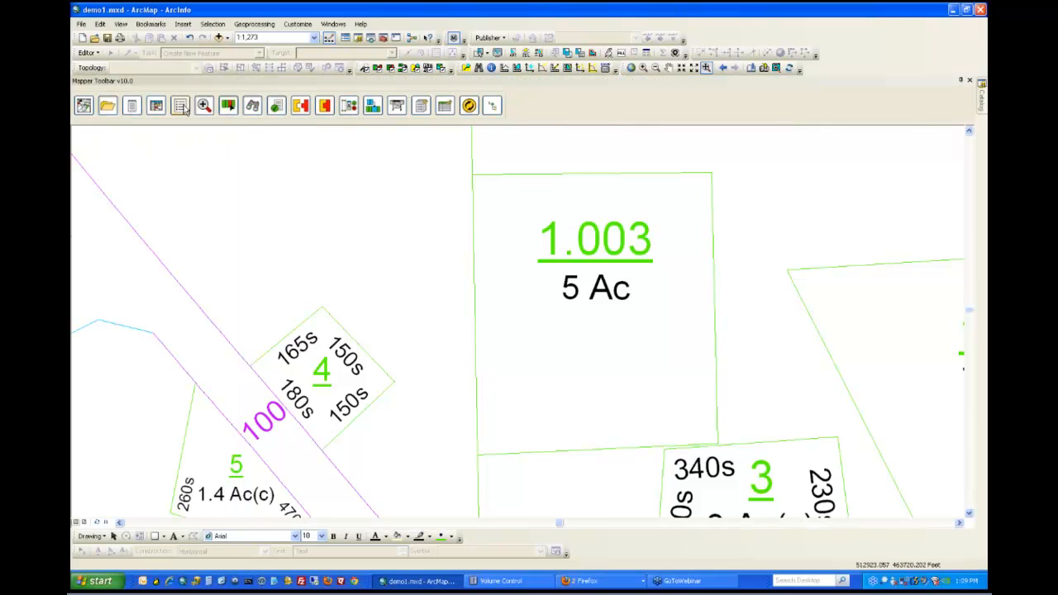
{"action": "left_click", "coordinate": [180, 105]}
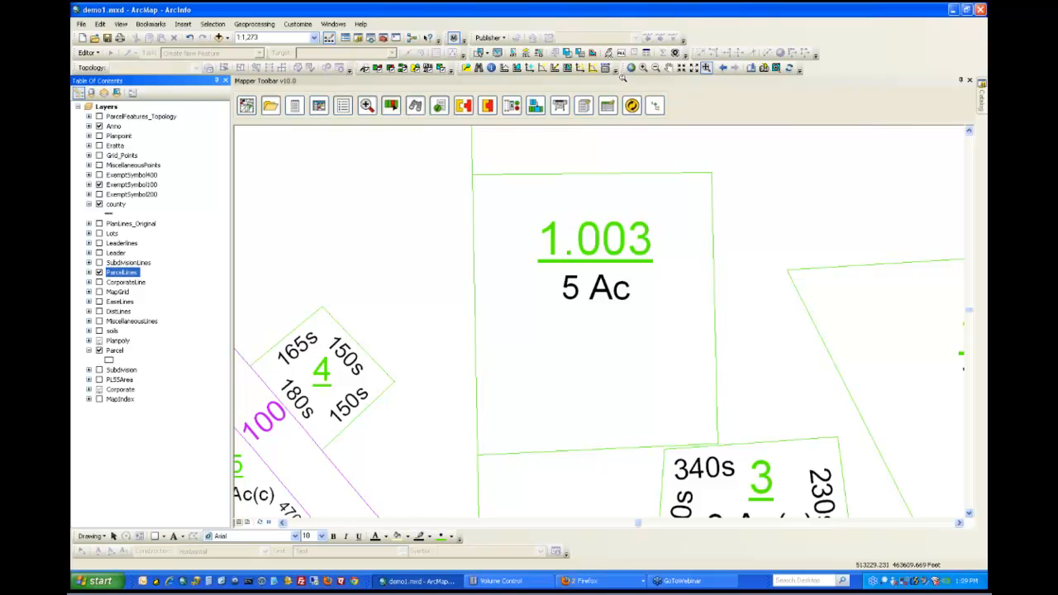
Step: Zoom out to 1:2,139 and pan toward parcels 4 and 5 with the floated Mapper Navigation Tools, docking them again when done
{"action": "left_click", "coordinate": [366, 106]}
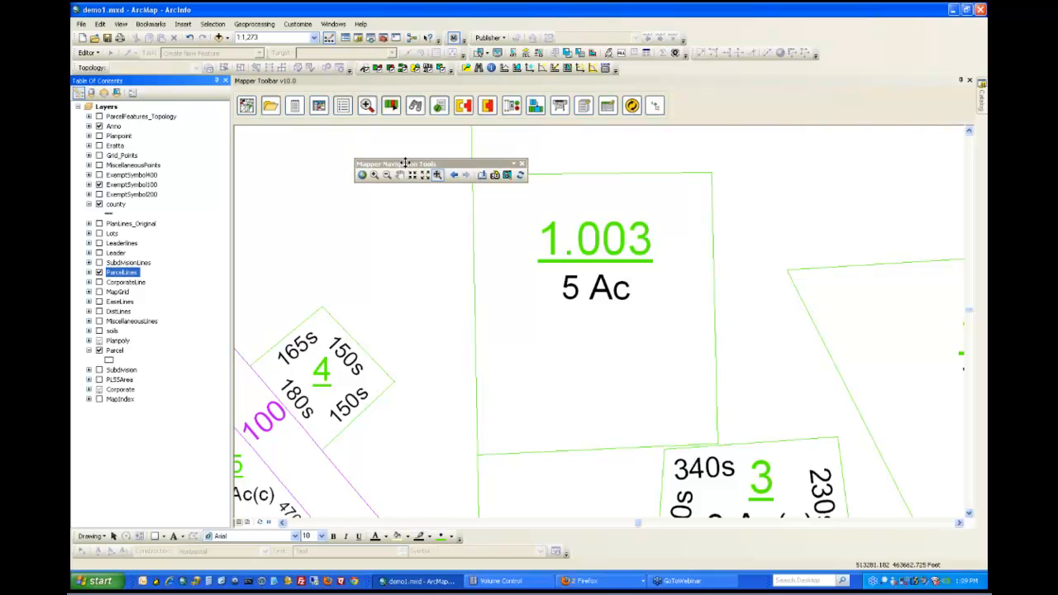
{"action": "left_click_drag", "start_coordinate": [404, 162], "coordinate": [314, 146]}
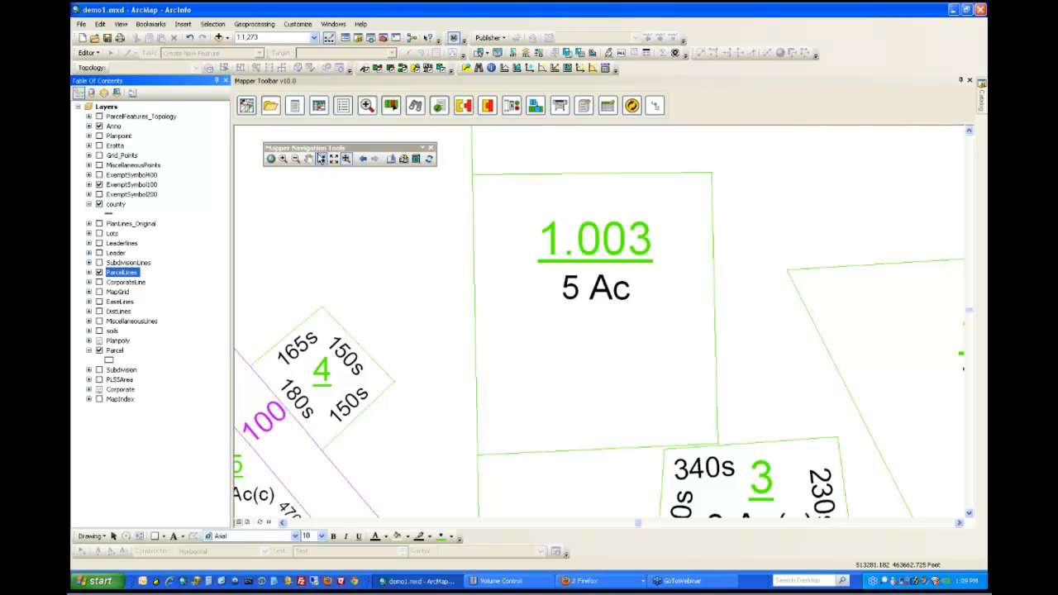
{"action": "left_click", "coordinate": [282, 159]}
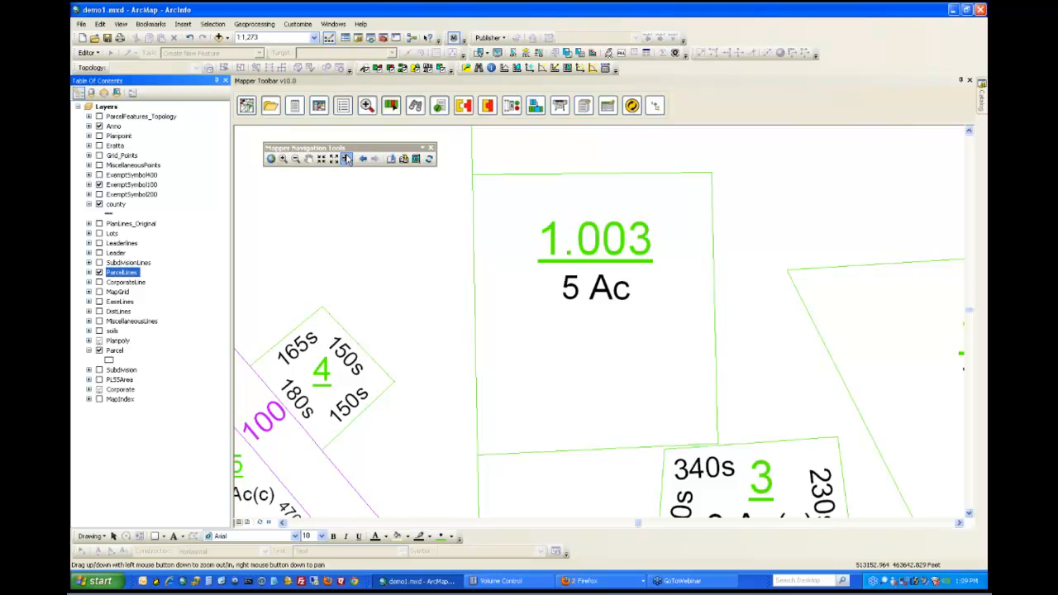
{"action": "scroll", "coordinate": [613, 326], "scroll_direction": "up", "scroll_amount": 2}
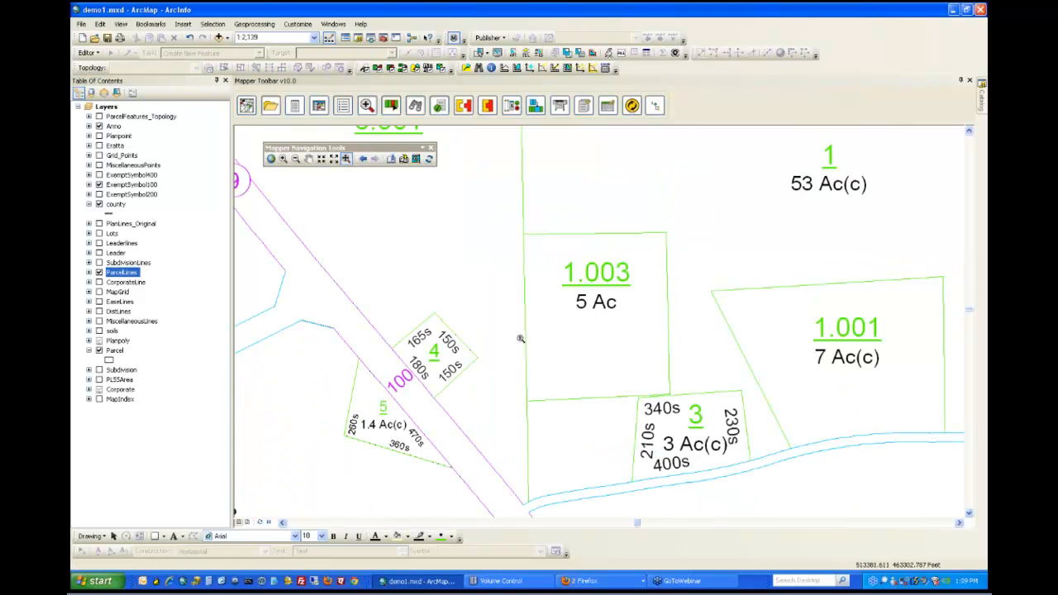
{"action": "left_click", "coordinate": [438, 348]}
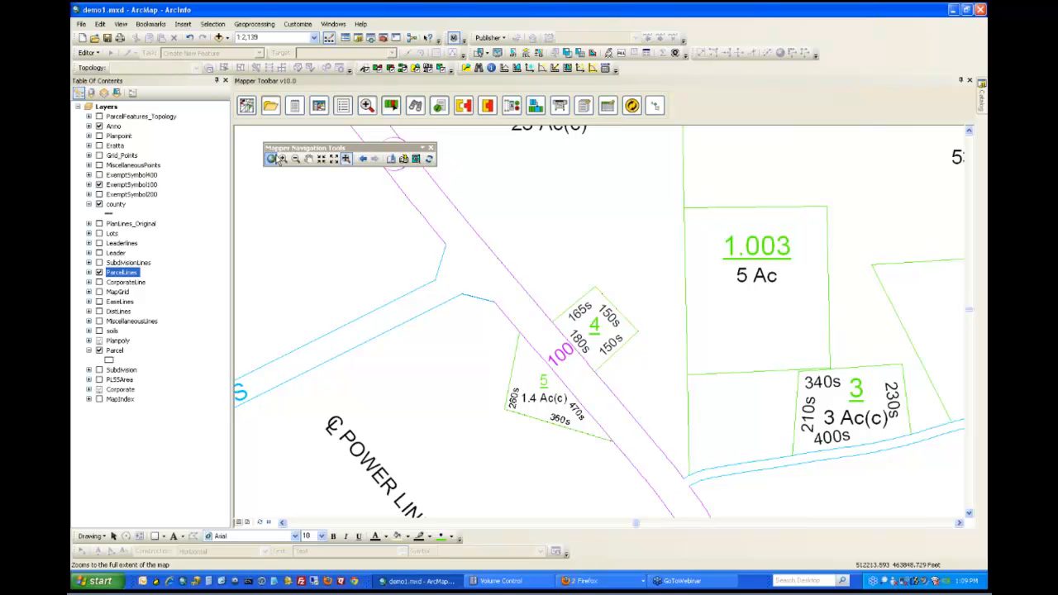
{"action": "left_click_drag", "start_coordinate": [269, 147], "coordinate": [608, 66]}
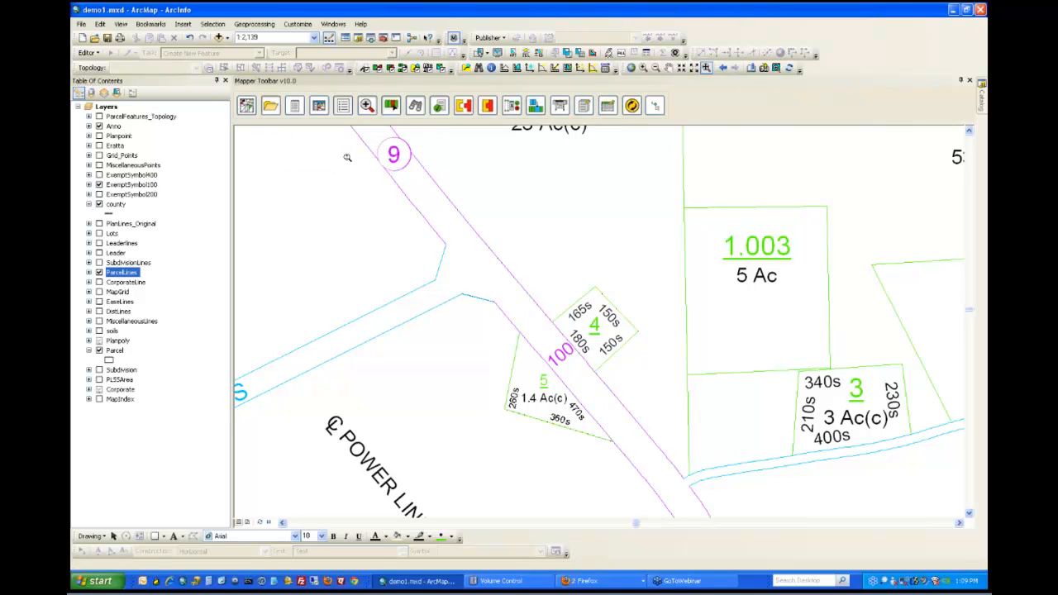
Step: Float the Mapper Selection Palette and use Select by Line to select features across parcels 6.001, 1.003, 1 and 3
{"action": "left_click", "coordinate": [393, 108]}
{"action": "left_click_drag", "start_coordinate": [452, 93], "coordinate": [356, 155]}
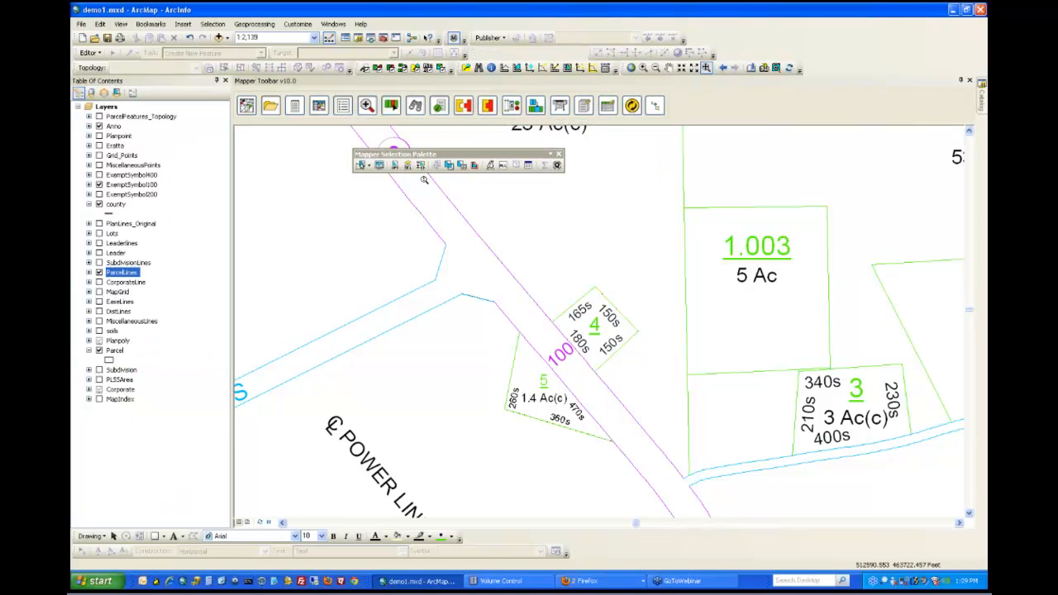
{"action": "left_click", "coordinate": [362, 166]}
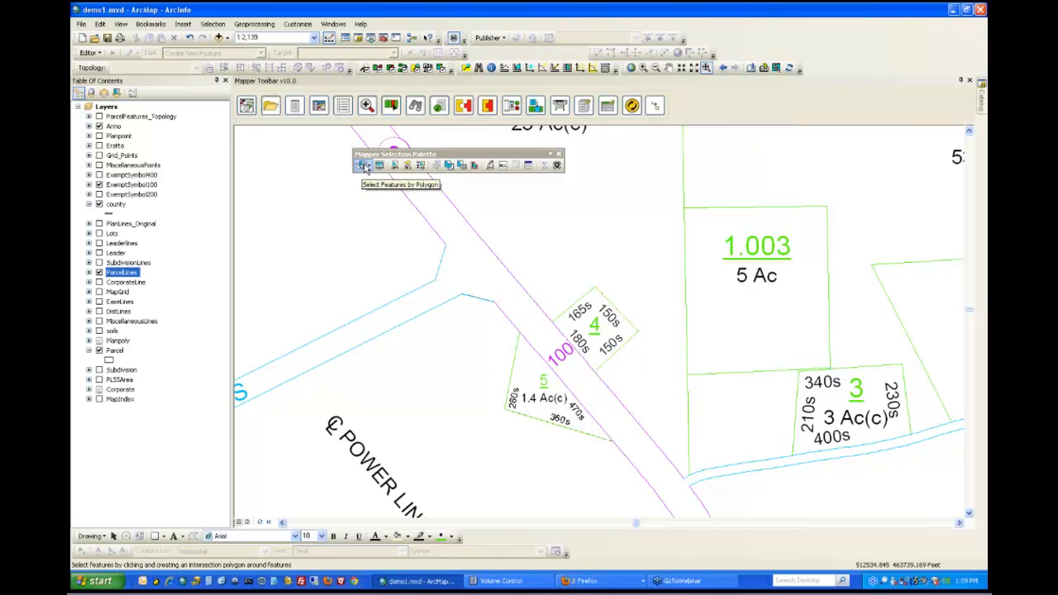
{"action": "left_click", "coordinate": [366, 167]}
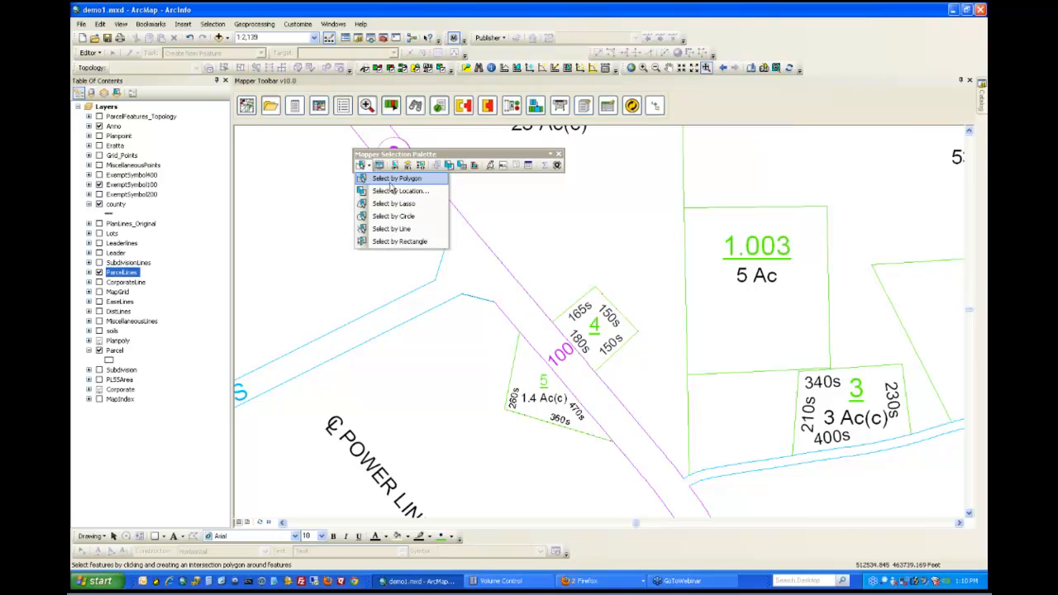
{"action": "left_click", "coordinate": [426, 229]}
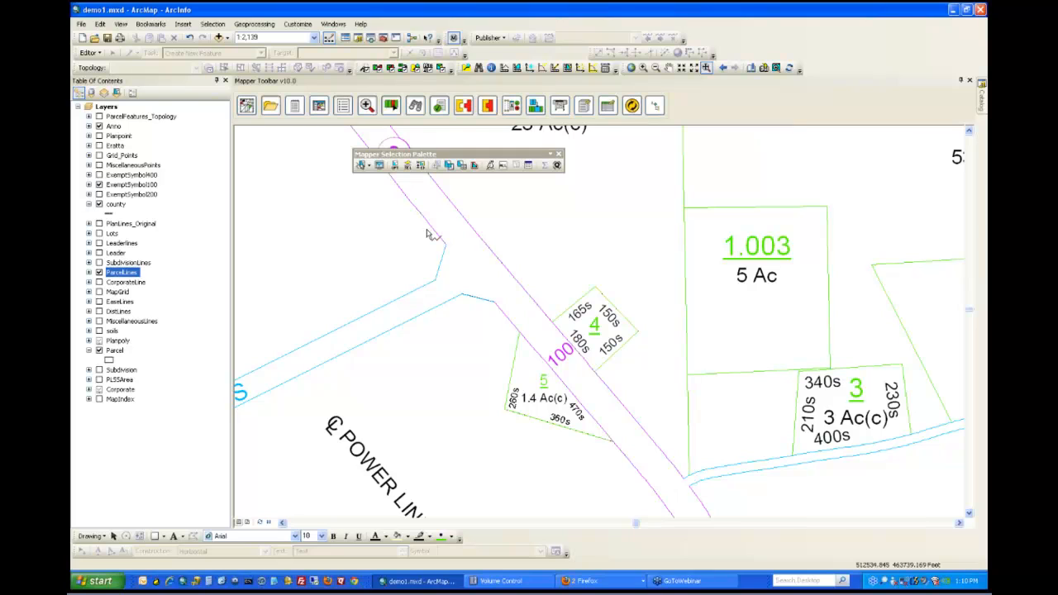
{"action": "left_click", "coordinate": [628, 255]}
{"action": "left_click", "coordinate": [741, 232]}
{"action": "double_click", "coordinate": [871, 380]}
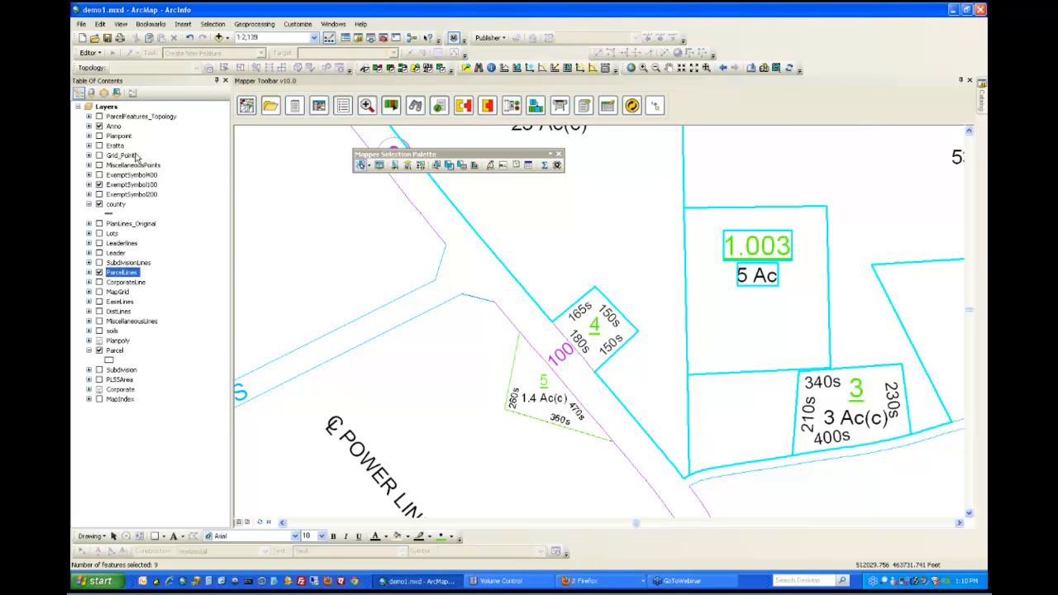
Step: Review the selected features by layer in the table of contents and return to the drawing-order list
{"action": "left_click", "coordinate": [116, 94]}
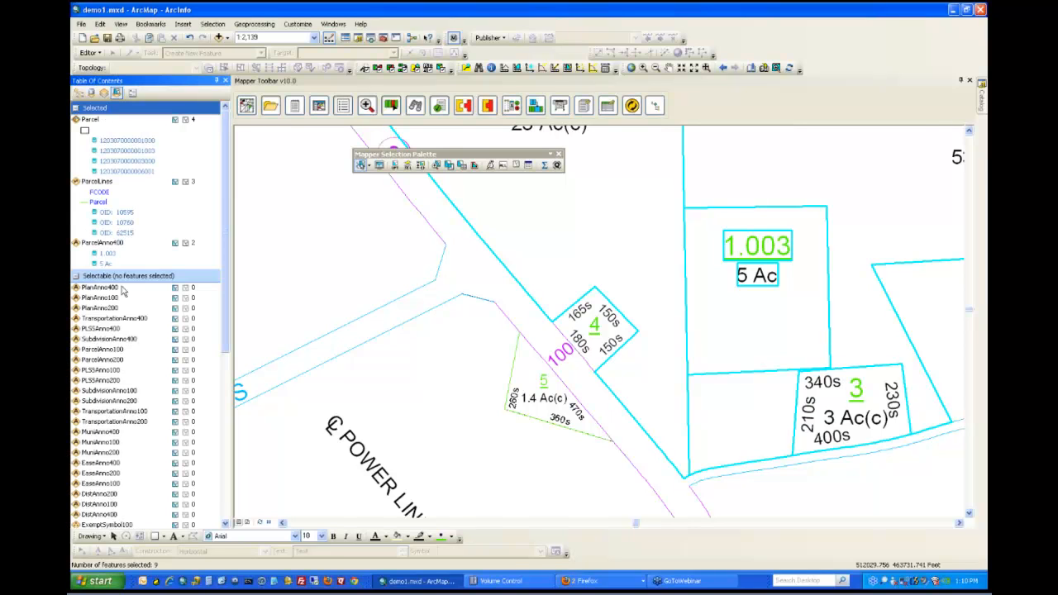
{"action": "left_click", "coordinate": [81, 93]}
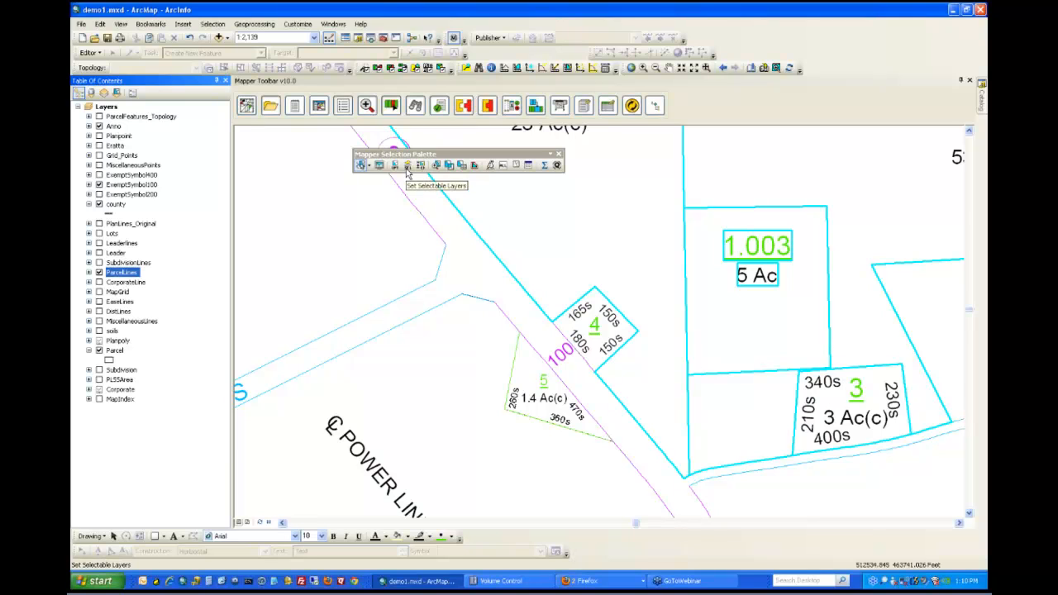
Step: Review which layers are selectable in an enlarged Set Selectable Layers dialog, collapsing the Anno group, and close it
{"action": "left_click", "coordinate": [406, 166]}
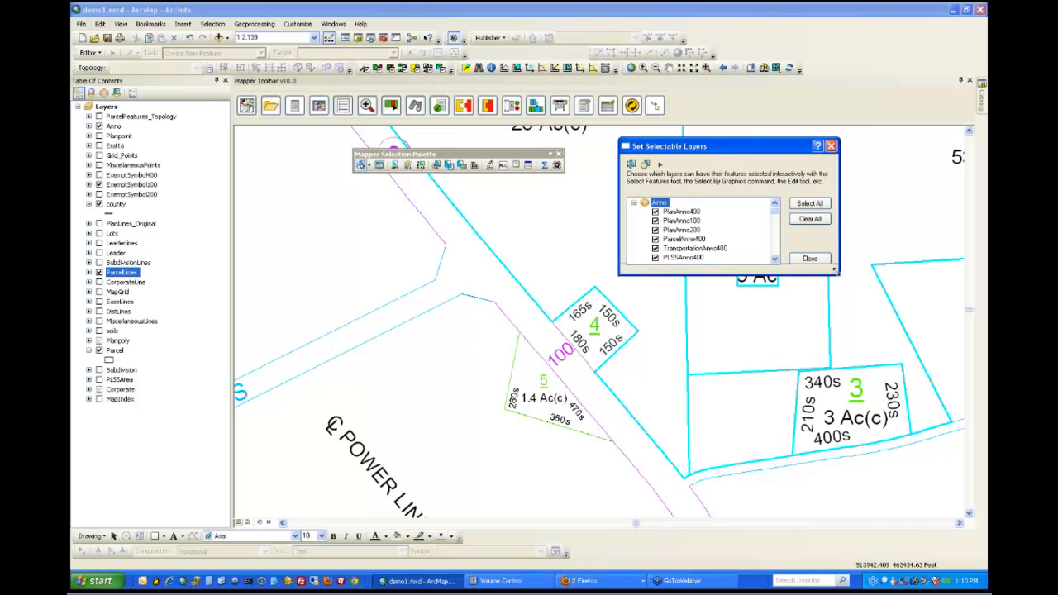
{"action": "left_click_drag", "start_coordinate": [834, 270], "coordinate": [847, 539]}
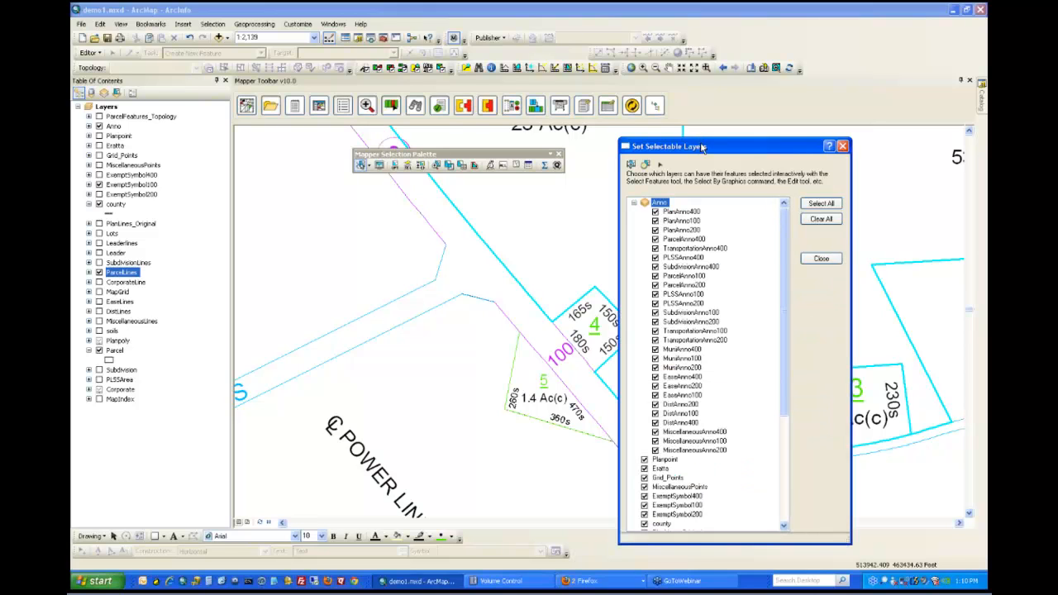
{"action": "left_click_drag", "start_coordinate": [701, 146], "coordinate": [698, 98]}
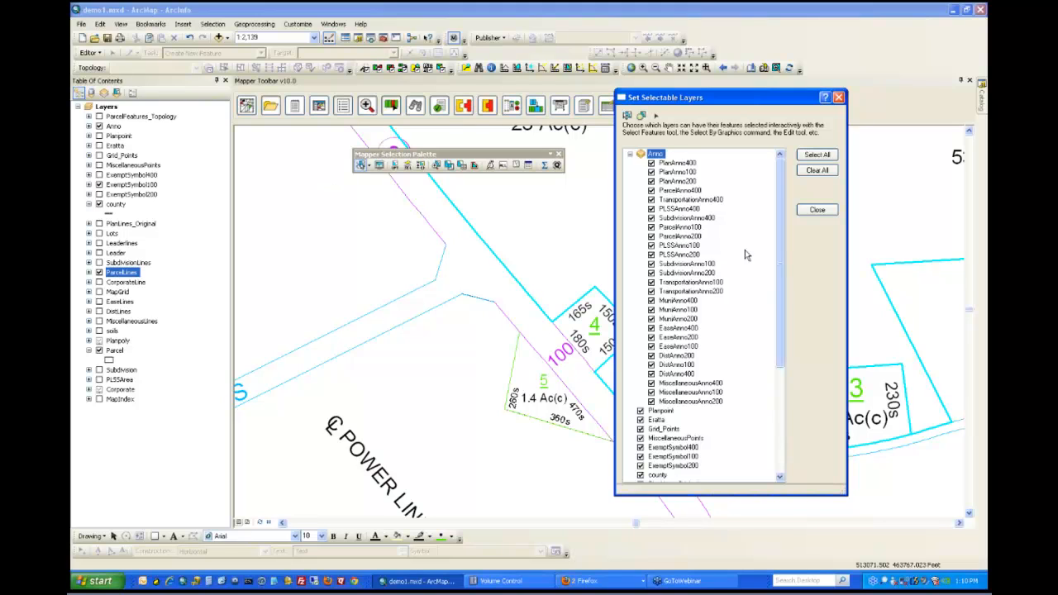
{"action": "left_click", "coordinate": [631, 154]}
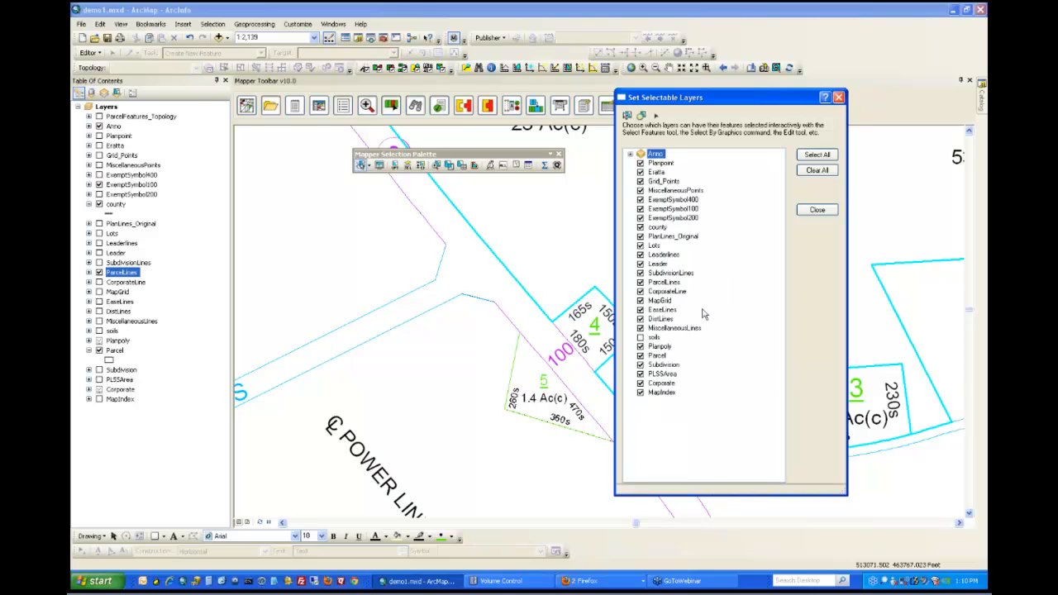
{"action": "left_click", "coordinate": [838, 97]}
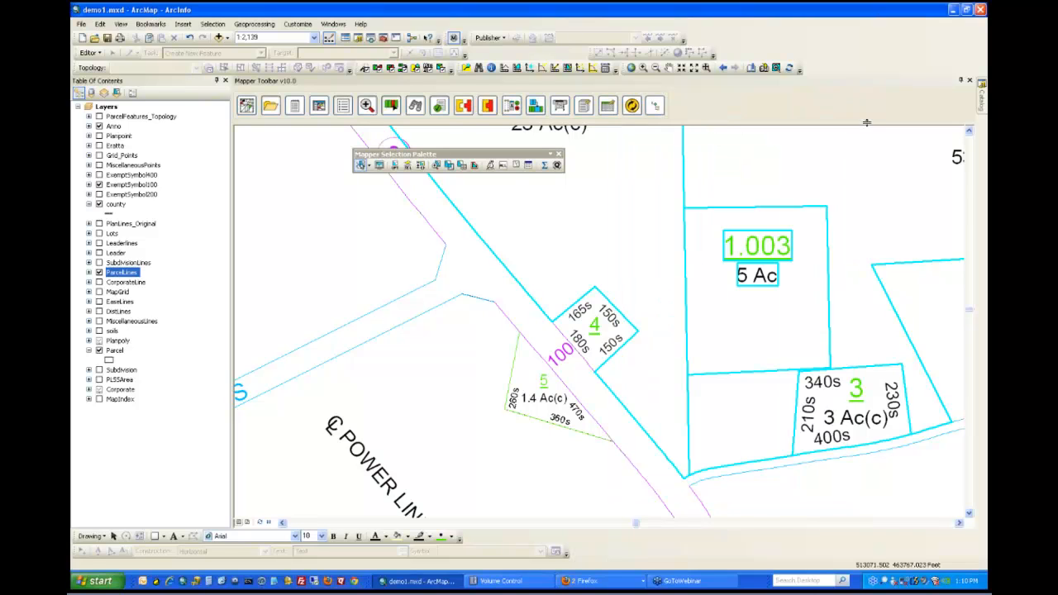
Step: Clear the selected features and review the Selection Set Options, leaving New Selection Set active
{"action": "left_click", "coordinate": [515, 166]}
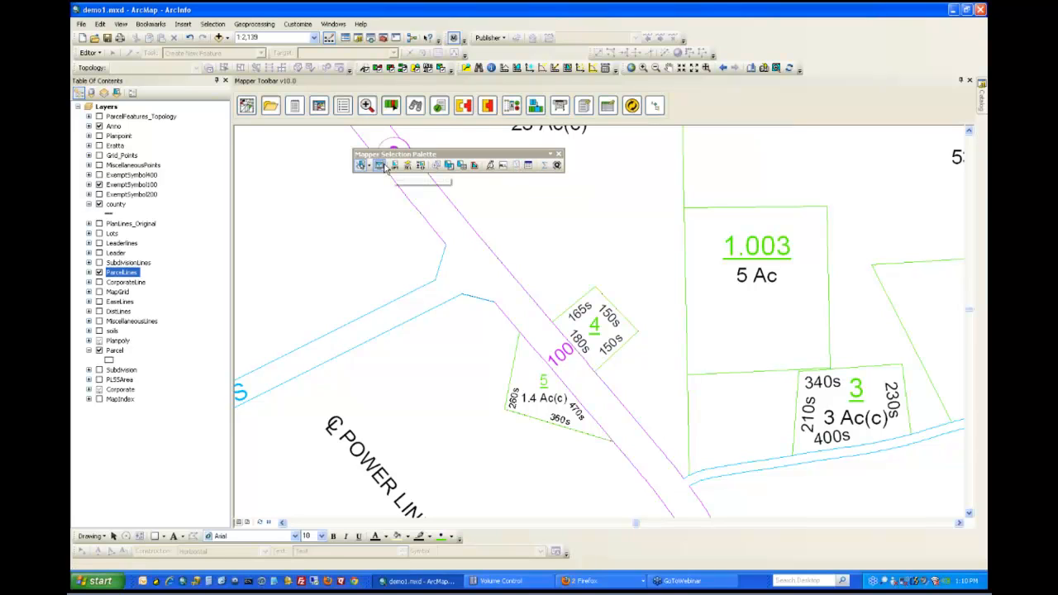
{"action": "left_click", "coordinate": [380, 166]}
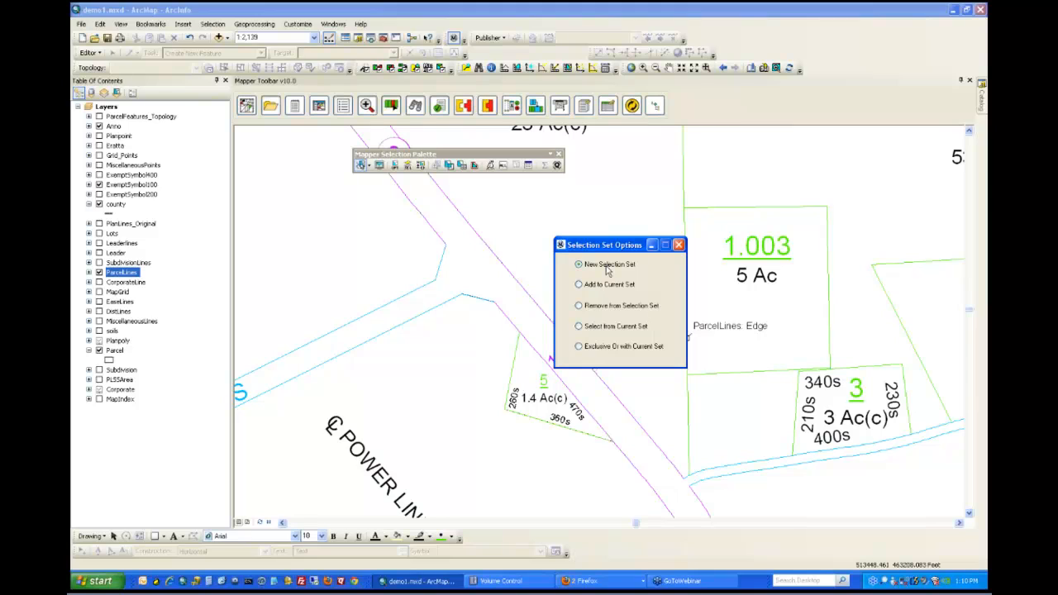
{"action": "left_click", "coordinate": [677, 246]}
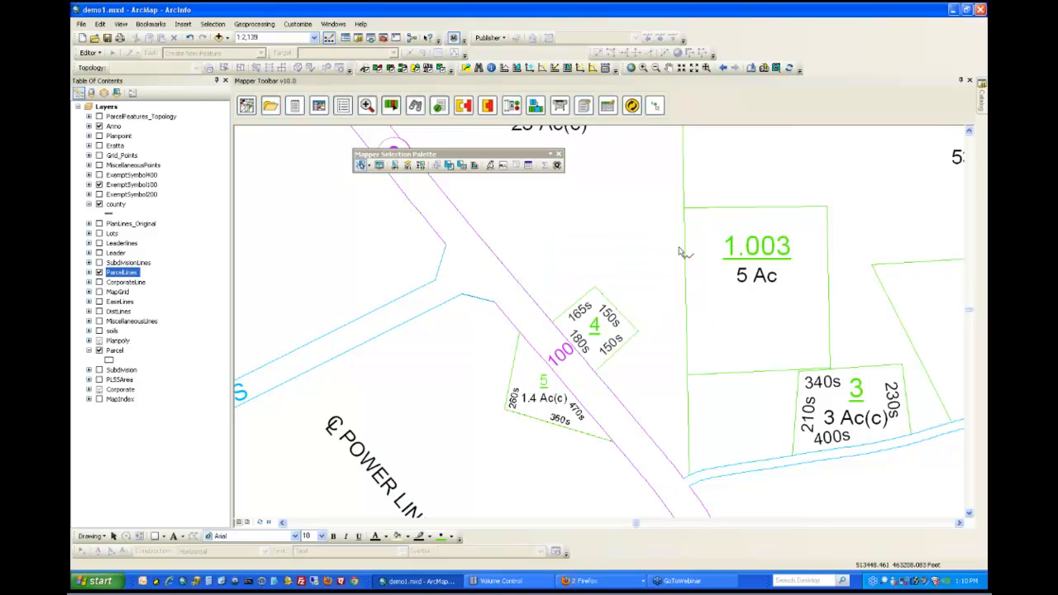
Step: Review the Select By Location and Select By Attributes dialogs, closing each without running a selection
{"action": "left_click", "coordinate": [449, 165]}
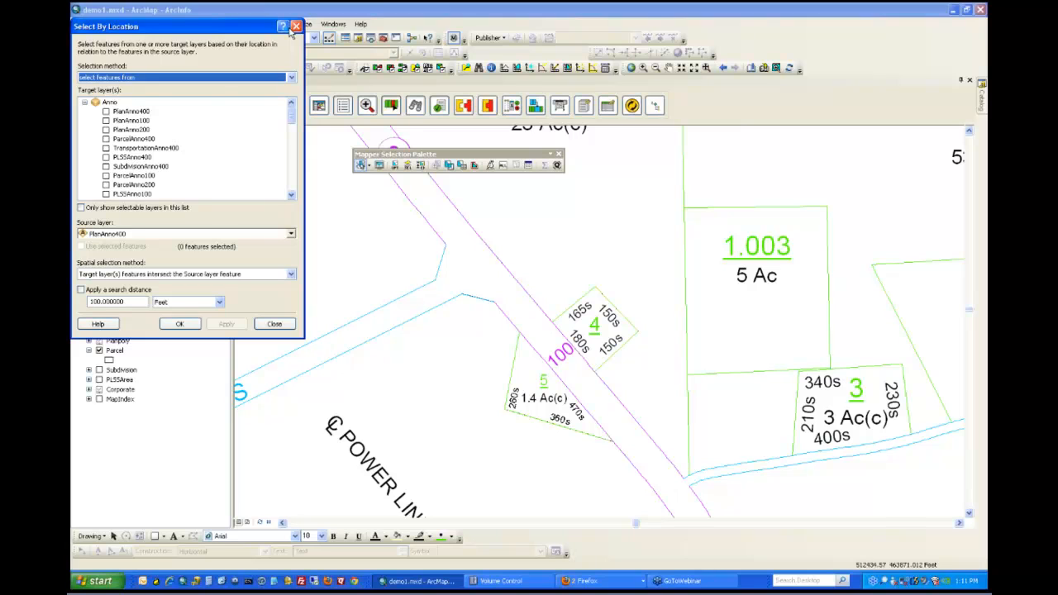
{"action": "left_click", "coordinate": [295, 26]}
{"action": "left_click", "coordinate": [460, 164]}
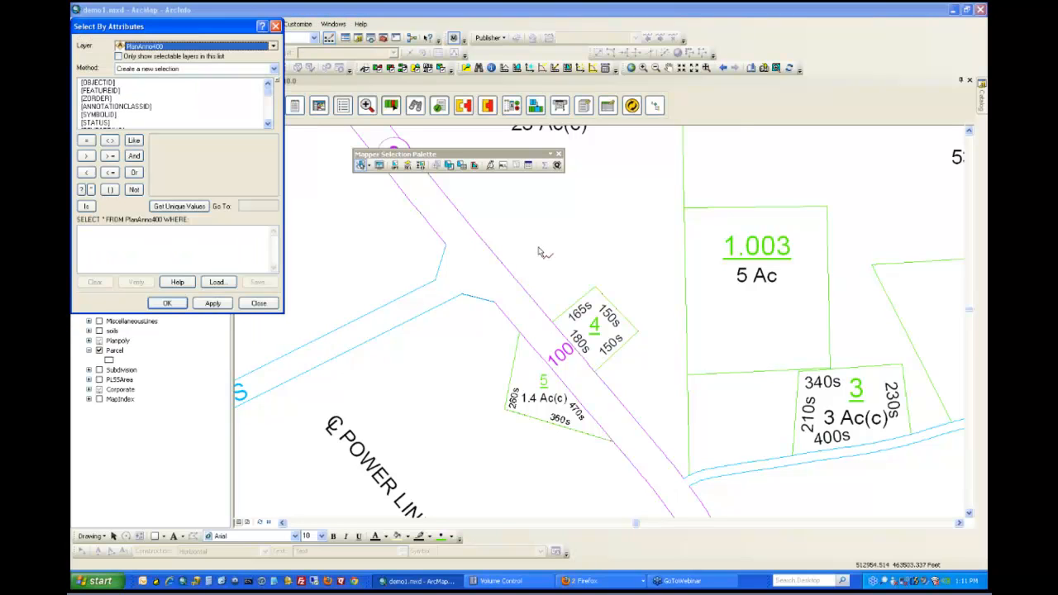
{"action": "left_click_drag", "start_coordinate": [195, 33], "coordinate": [423, 205]}
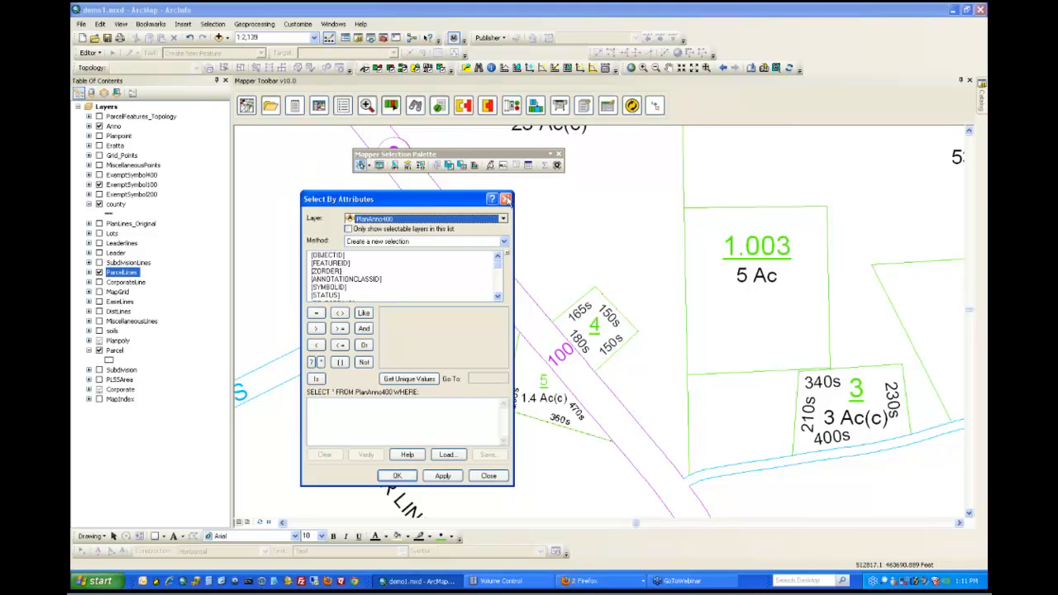
{"action": "left_click", "coordinate": [505, 200]}
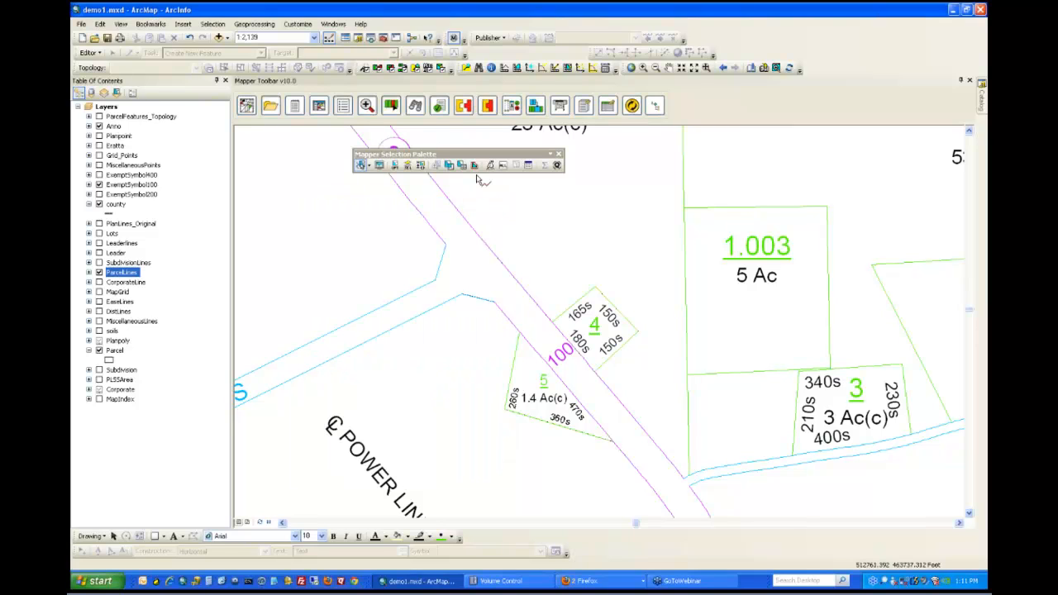
Step: View the layer and distance options for Buffer Selection, close it without buffering and end the stray selection line
{"action": "left_click", "coordinate": [474, 165]}
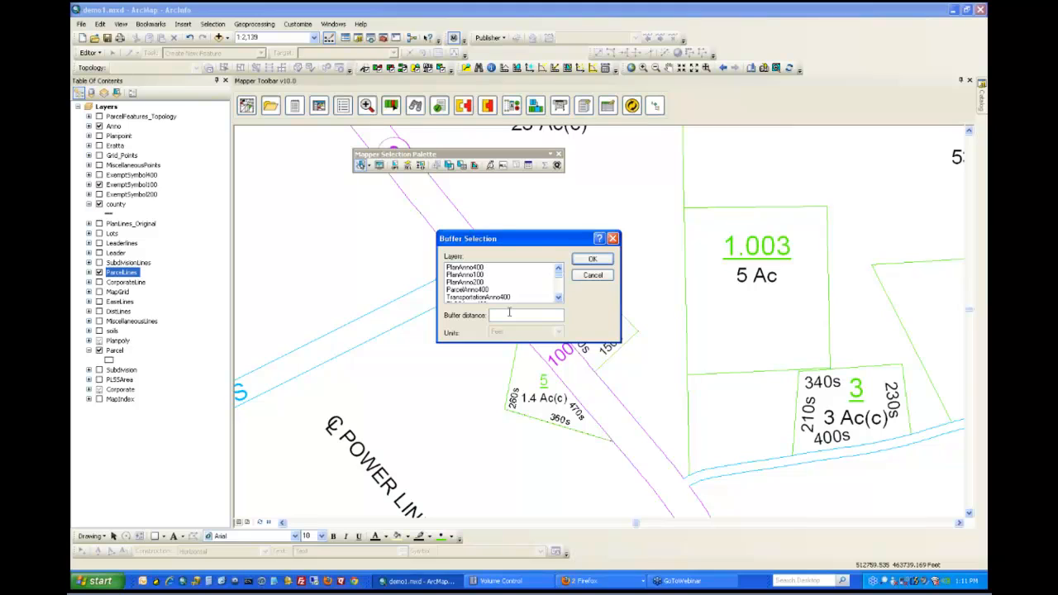
{"action": "left_click", "coordinate": [611, 240]}
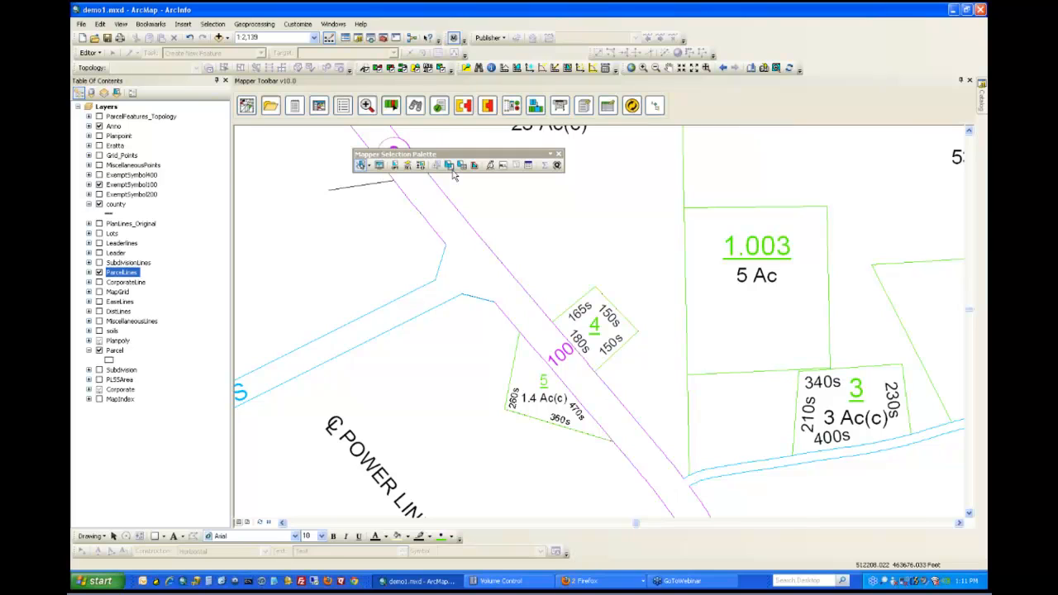
{"action": "double_click", "coordinate": [399, 224]}
Step: Open Select By Attributes, collapse the Anno group in the layer choices and pick ExemptSymbol100 as the layer to query
{"action": "left_click", "coordinate": [475, 165]}
{"action": "left_click", "coordinate": [475, 165]}
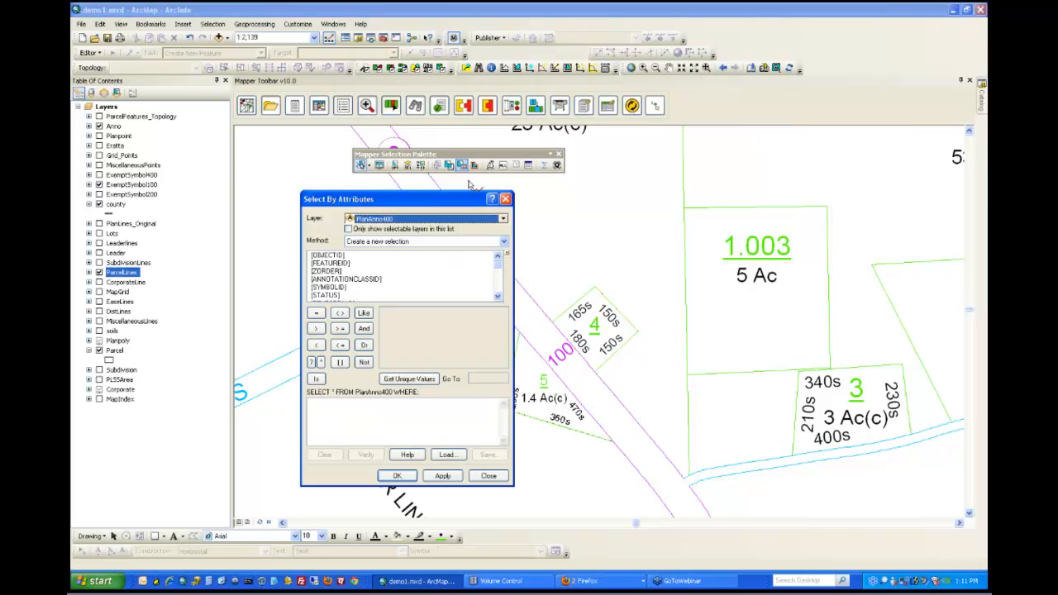
{"action": "left_click", "coordinate": [401, 220]}
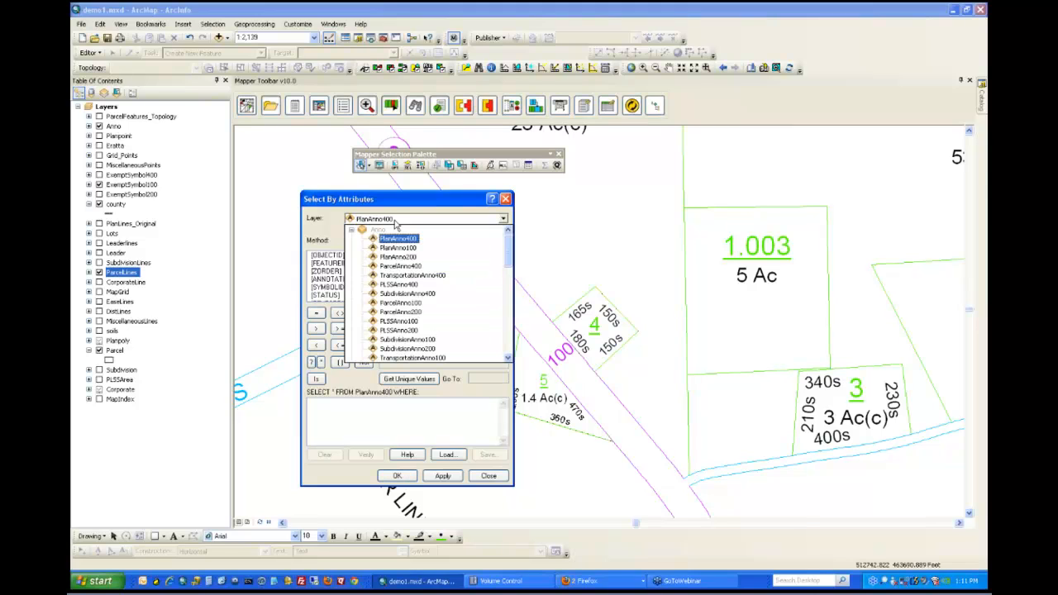
{"action": "left_click", "coordinate": [353, 230]}
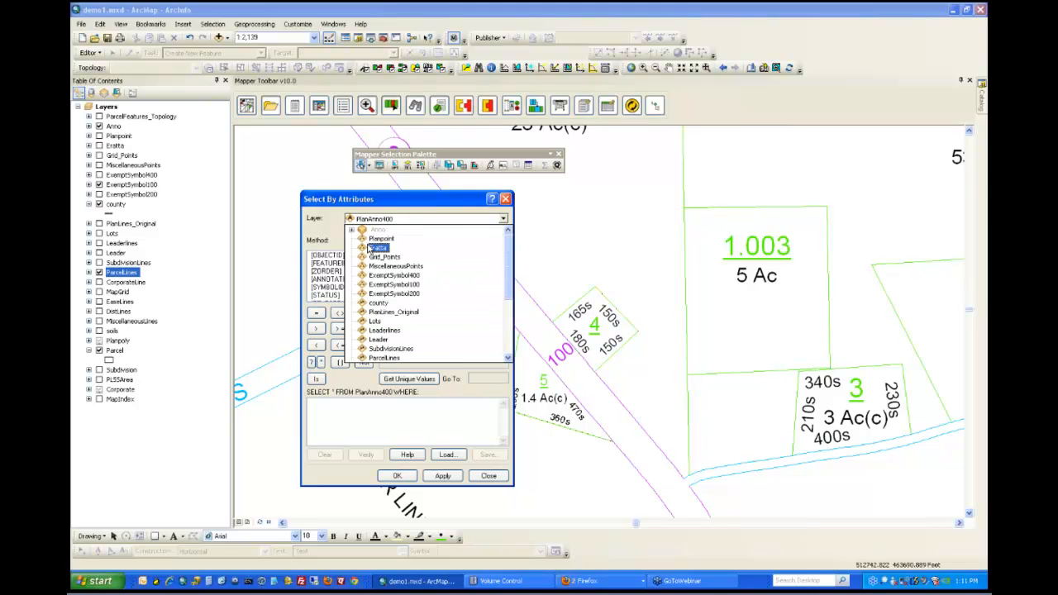
{"action": "left_click", "coordinate": [417, 285]}
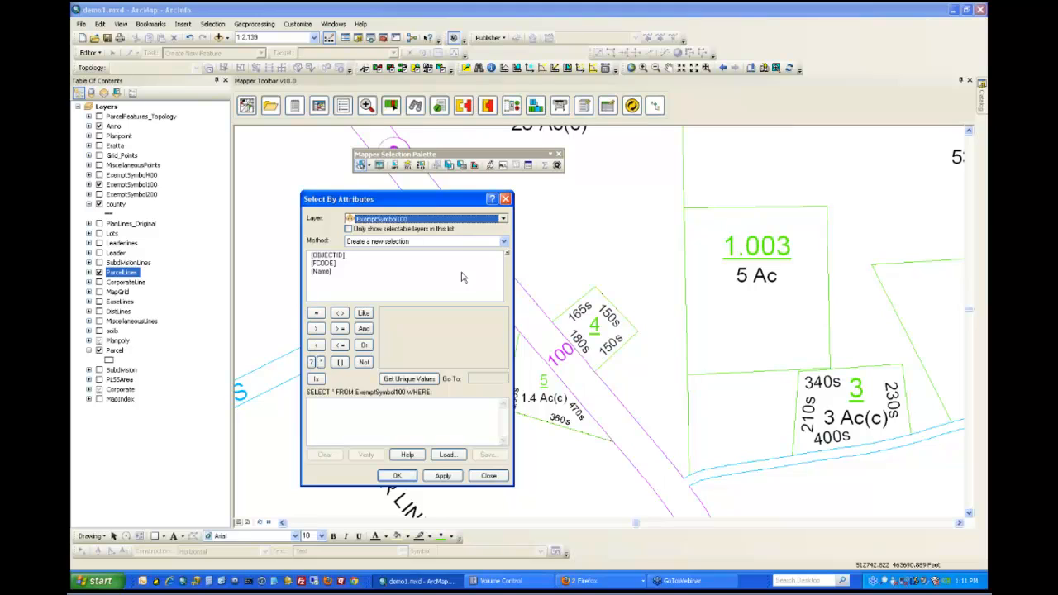
Step: Select the church symbols in ExemptSymbol100 with the query [FCODE] = 439, using the field's unique values
{"action": "double_click", "coordinate": [324, 263]}
{"action": "left_click", "coordinate": [315, 312]}
{"action": "left_click", "coordinate": [409, 379]}
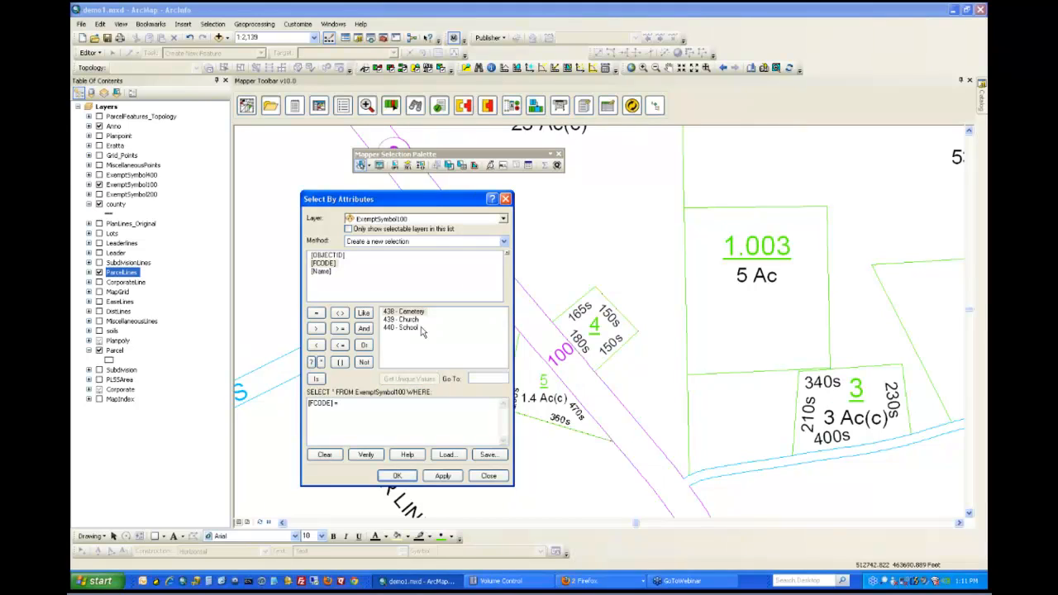
{"action": "left_click", "coordinate": [413, 320]}
{"action": "double_click", "coordinate": [415, 322]}
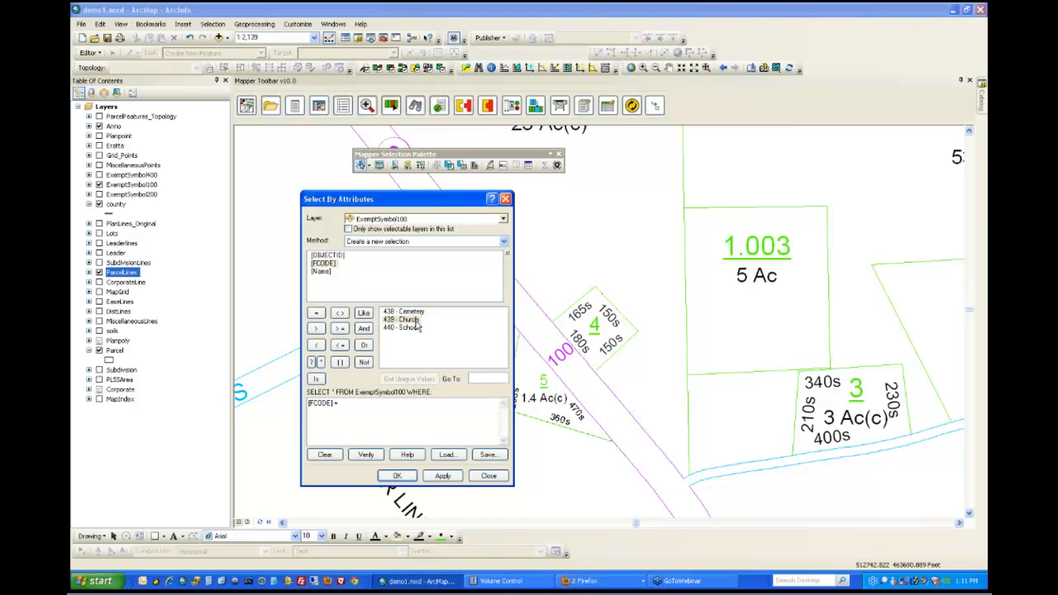
{"action": "left_click", "coordinate": [396, 476]}
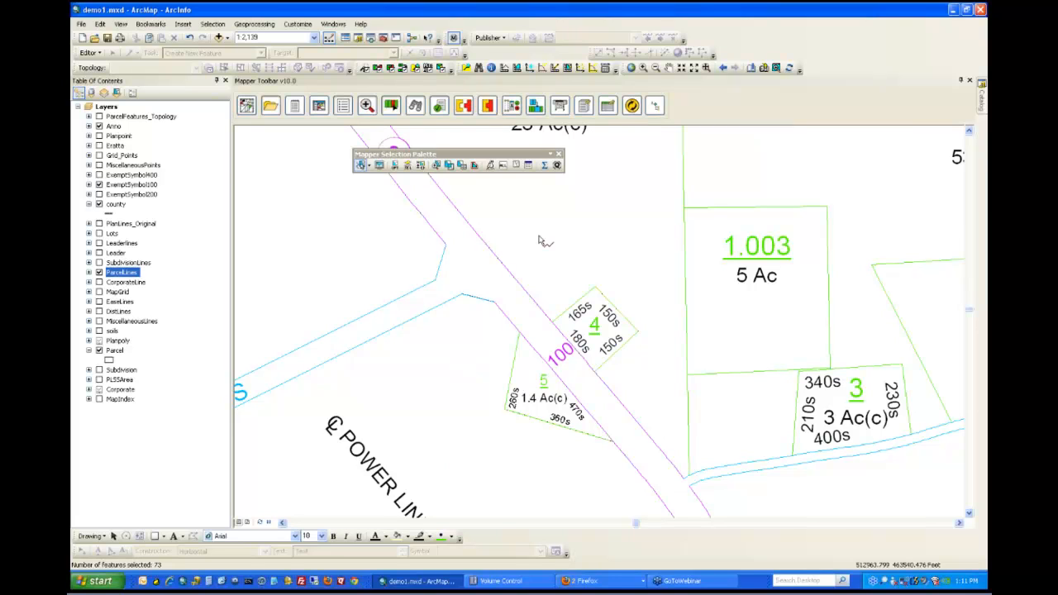
Step: Queue the selected ExemptSymbol100 features in Element Q, zoom to feature 100 and move the window clear of it
{"action": "left_click", "coordinate": [557, 166]}
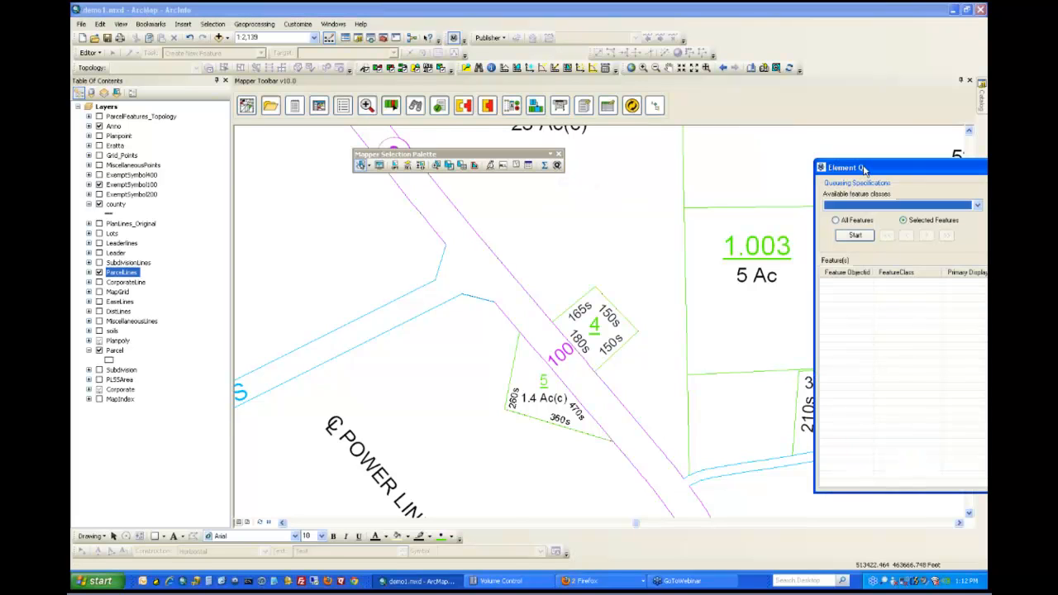
{"action": "left_click_drag", "start_coordinate": [863, 168], "coordinate": [577, 164]}
{"action": "left_click", "coordinate": [614, 201]}
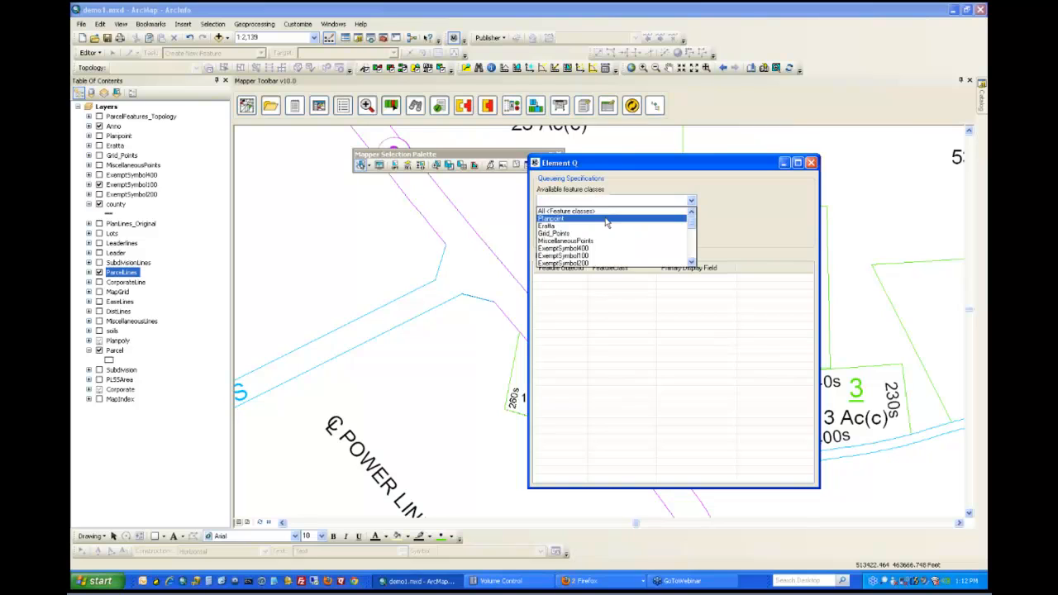
{"action": "left_click", "coordinate": [594, 250]}
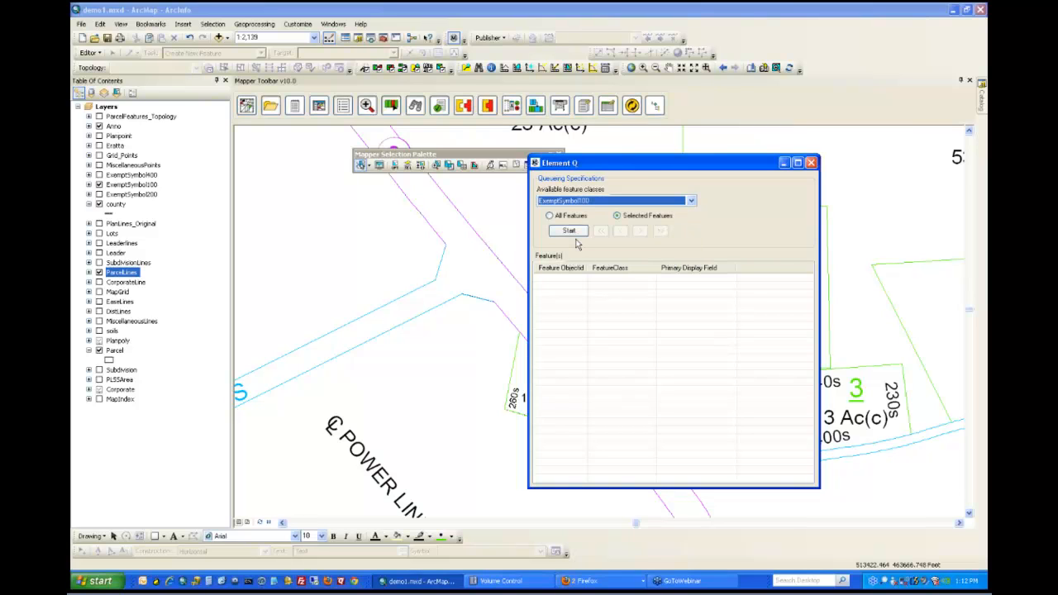
{"action": "left_click", "coordinate": [575, 232]}
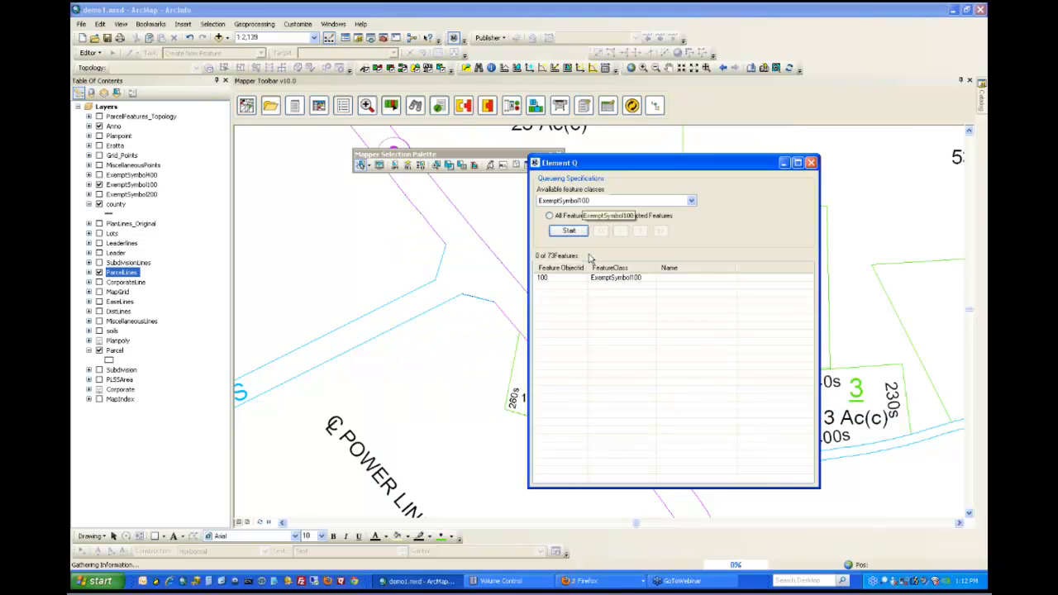
{"action": "left_click", "coordinate": [575, 279]}
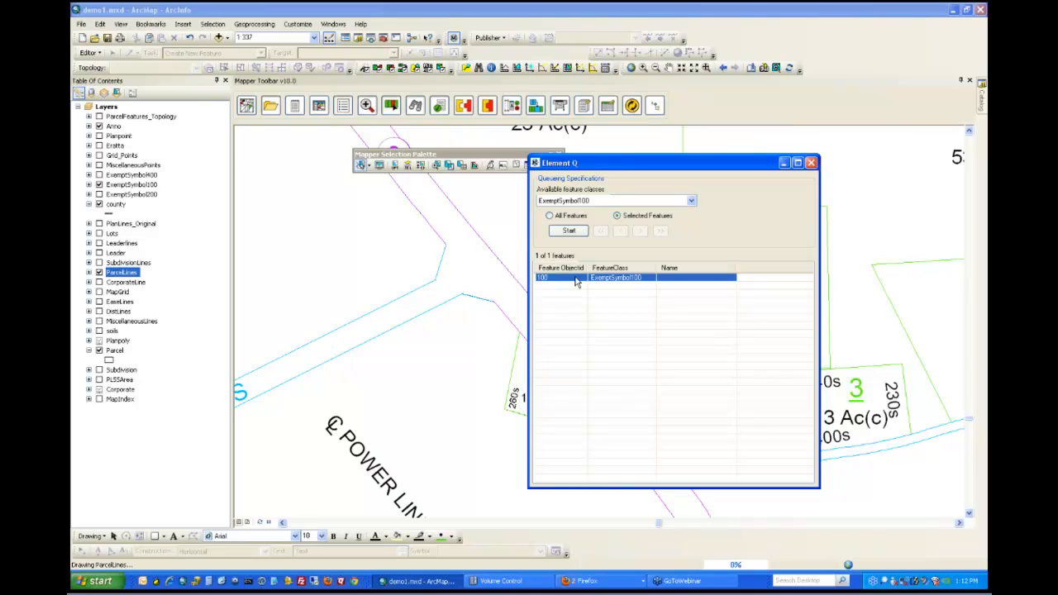
{"action": "left_click_drag", "start_coordinate": [674, 164], "coordinate": [790, 131]}
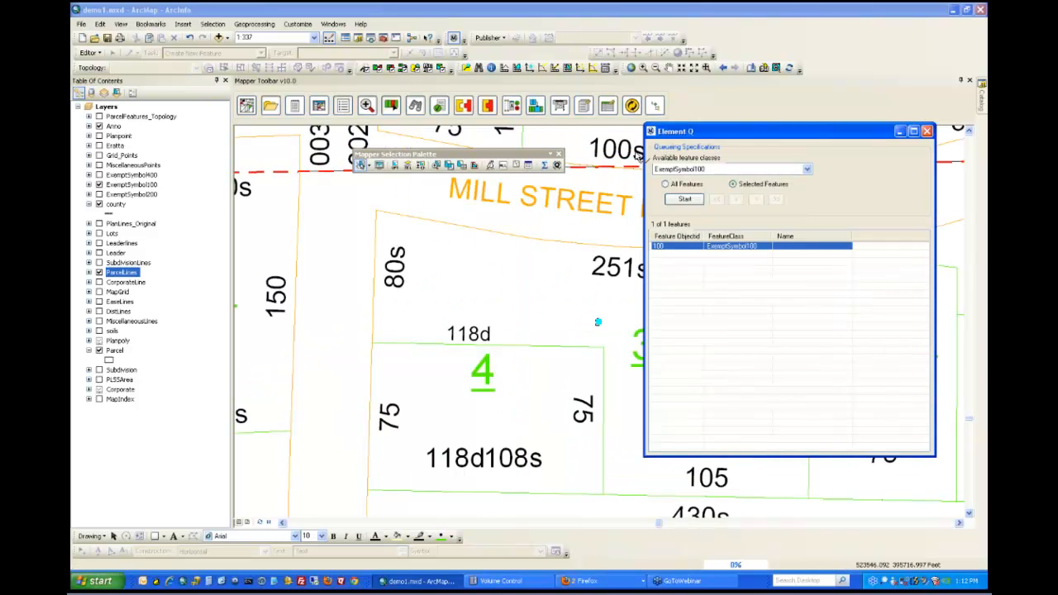
Step: Clear the earlier ExemptSymbol100 attribute query and try to run [FCODE] 440 to select the schools
{"action": "left_click", "coordinate": [451, 166]}
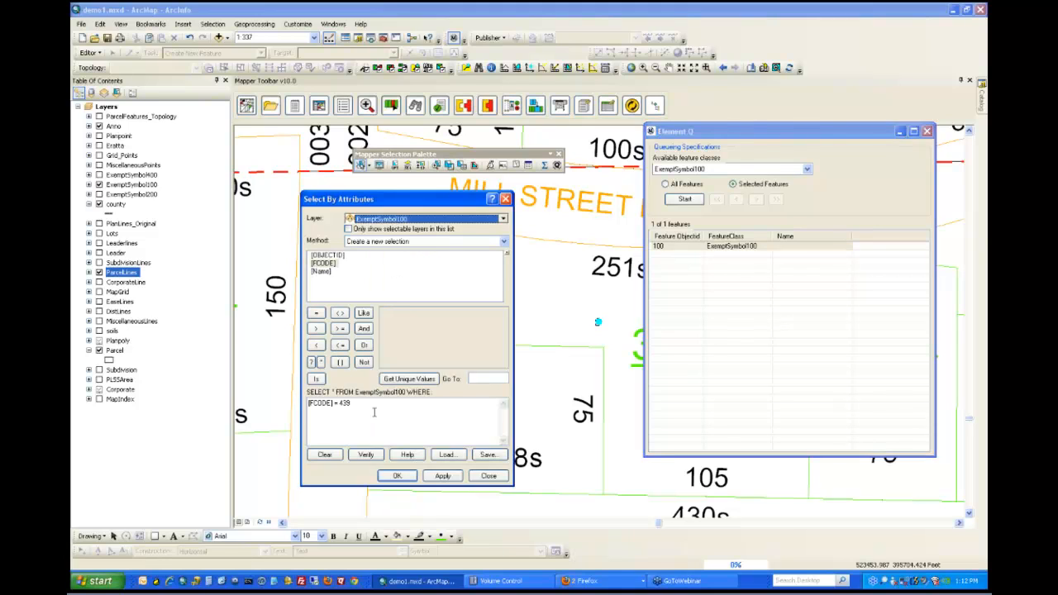
{"action": "left_click_drag", "start_coordinate": [374, 412], "coordinate": [304, 403]}
{"action": "key", "text": "Delete"}
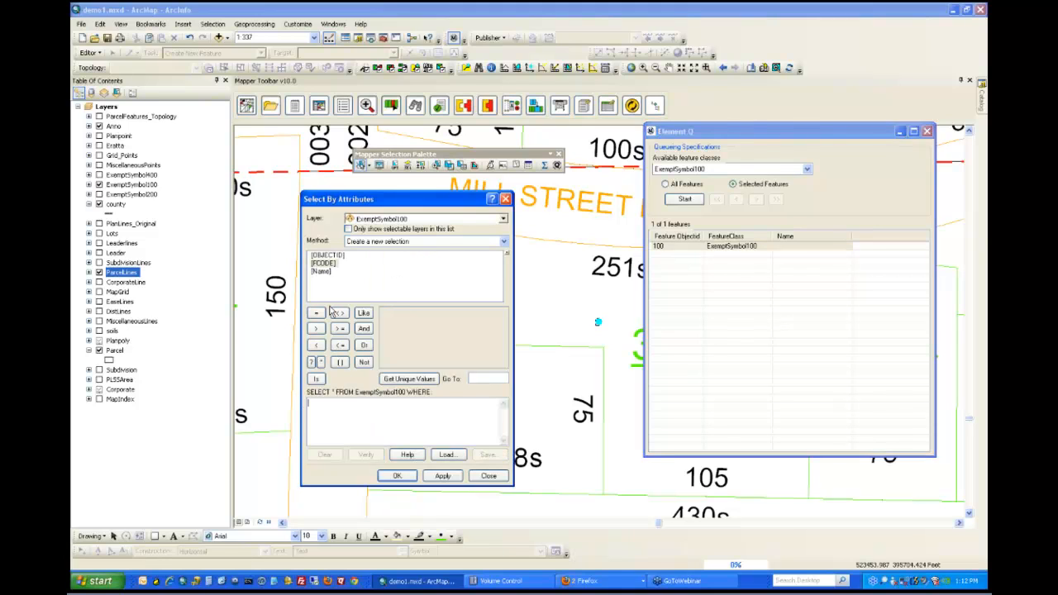
{"action": "double_click", "coordinate": [324, 263]}
{"action": "left_click", "coordinate": [406, 378]}
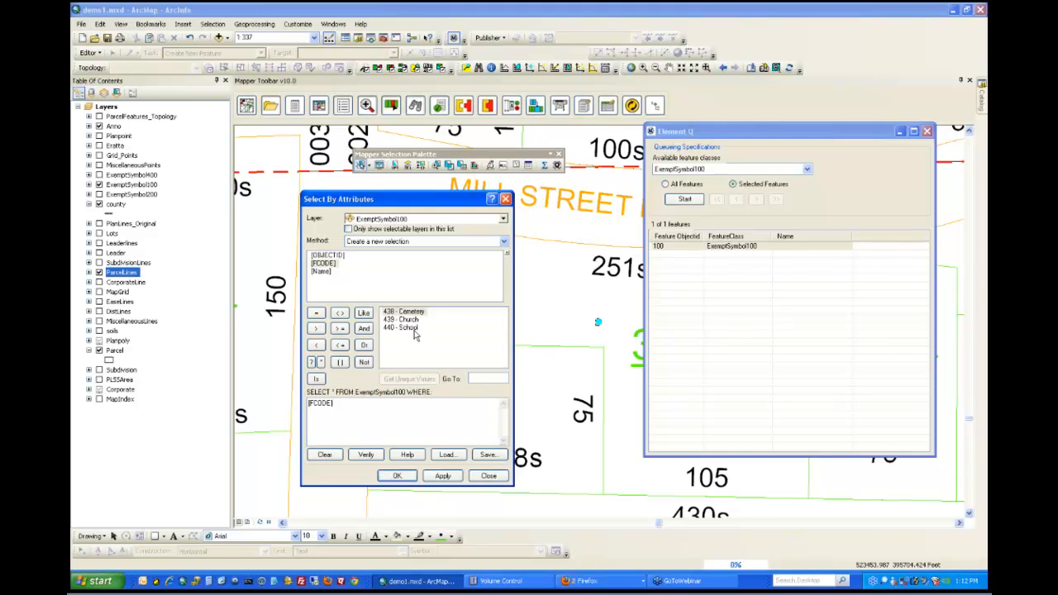
{"action": "double_click", "coordinate": [413, 328]}
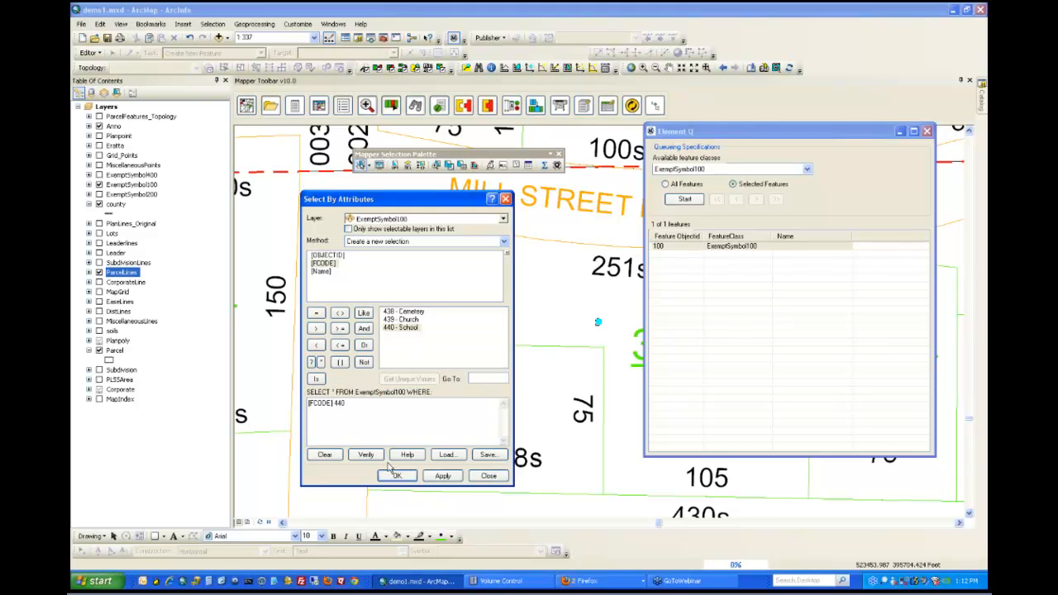
{"action": "left_click", "coordinate": [398, 478]}
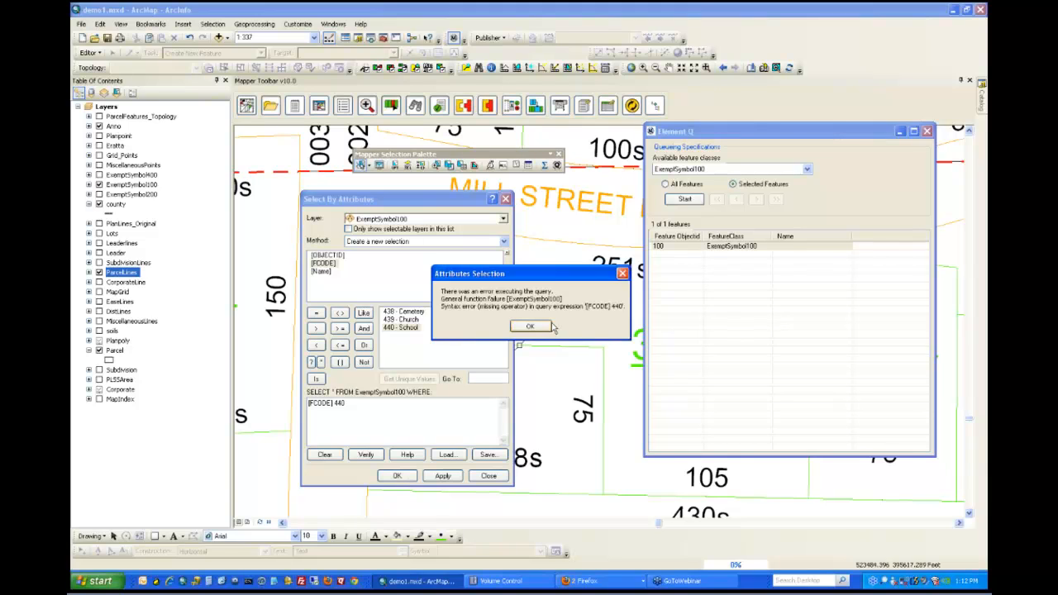
{"action": "left_click", "coordinate": [549, 326]}
Step: Correct the query to [FCODE] = 440, select the school symbols and queue the selected ExemptSymbol100 features in Element Q
{"action": "left_click", "coordinate": [320, 313]}
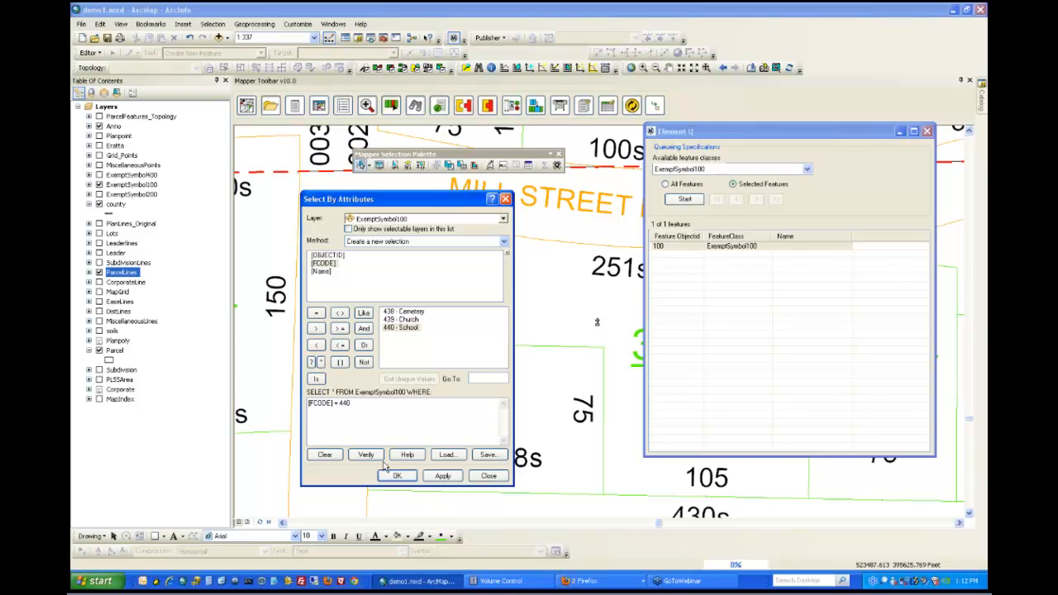
{"action": "left_click", "coordinate": [400, 476]}
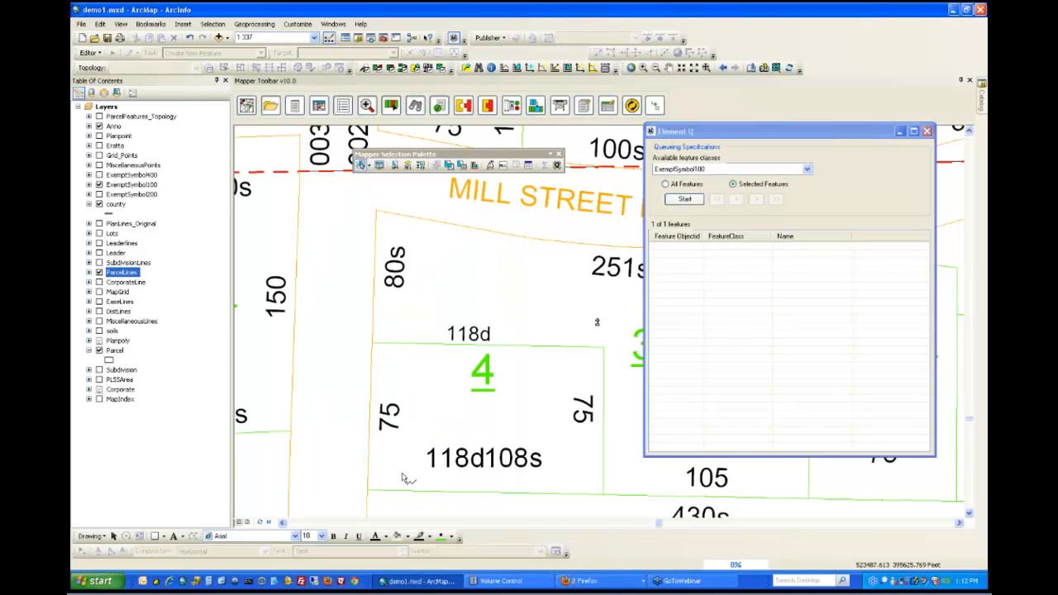
{"action": "left_click", "coordinate": [685, 199]}
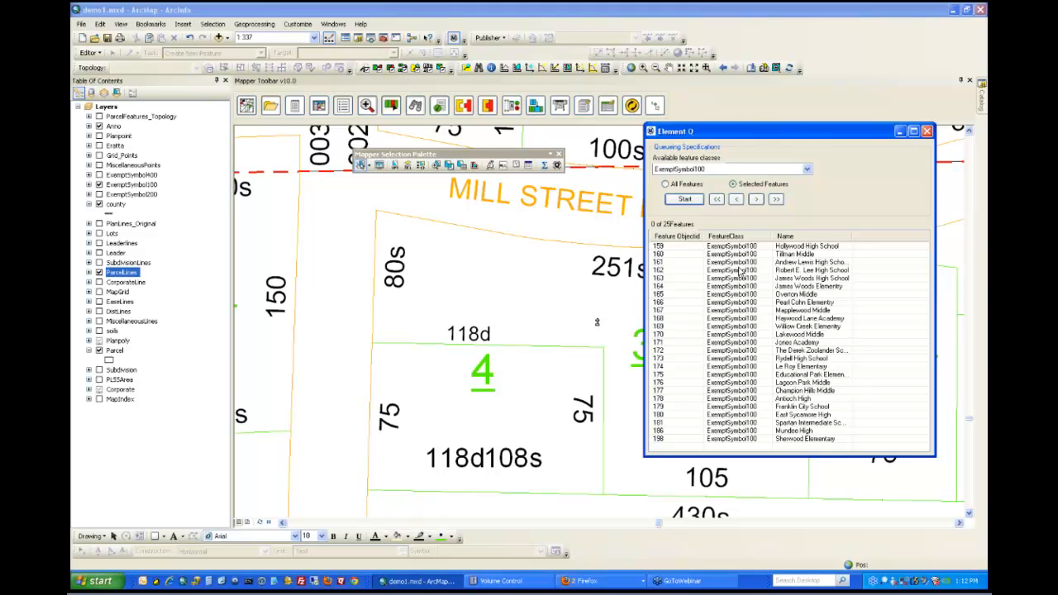
Step: Zoom to several queued schools in Element Q, including features 161, 173, 178, 167, 174 and 162, and close the window
{"action": "left_click", "coordinate": [719, 263]}
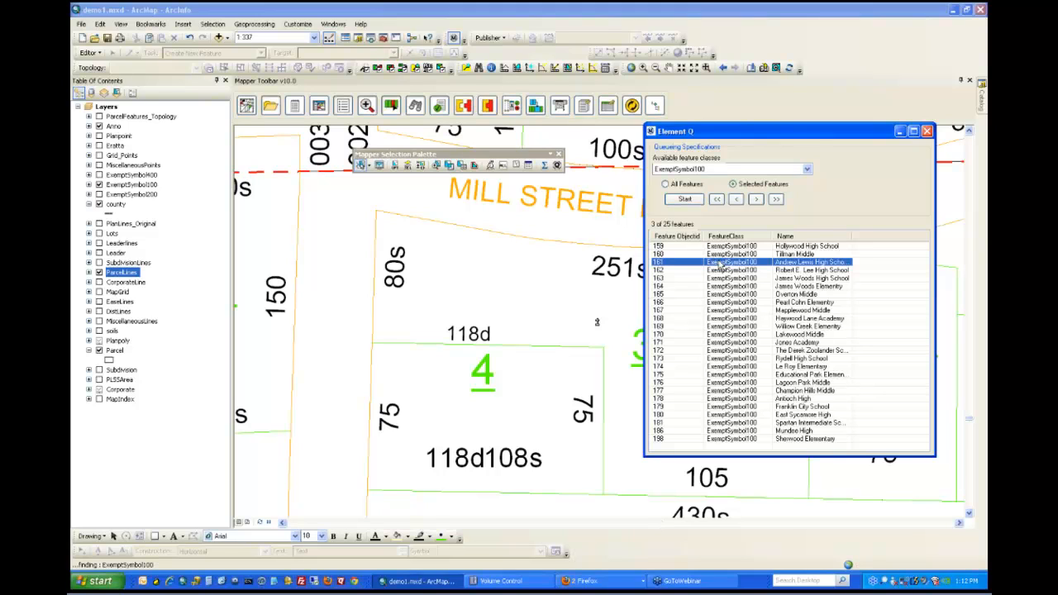
{"action": "left_click", "coordinate": [699, 295]}
{"action": "left_click", "coordinate": [708, 359]}
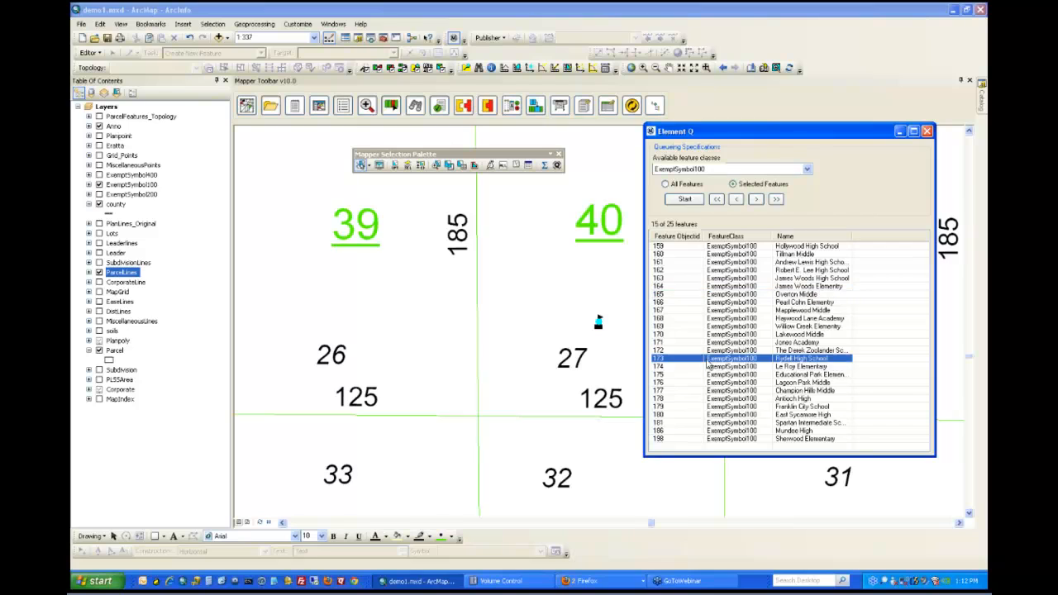
{"action": "left_click", "coordinate": [818, 399]}
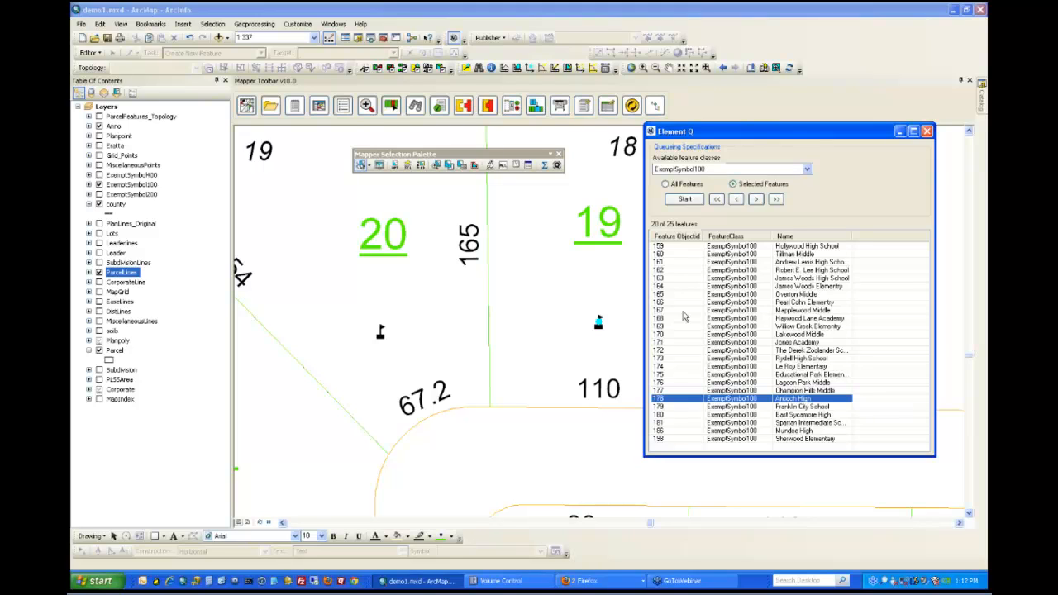
{"action": "left_click", "coordinate": [783, 311]}
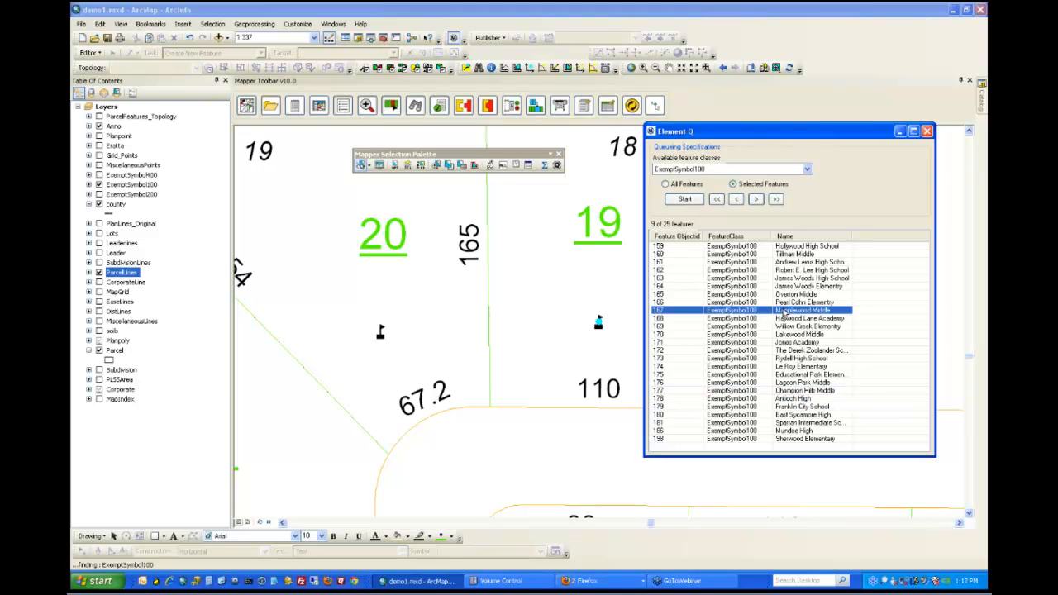
{"action": "left_click", "coordinate": [683, 329]}
{"action": "left_click", "coordinate": [691, 367]}
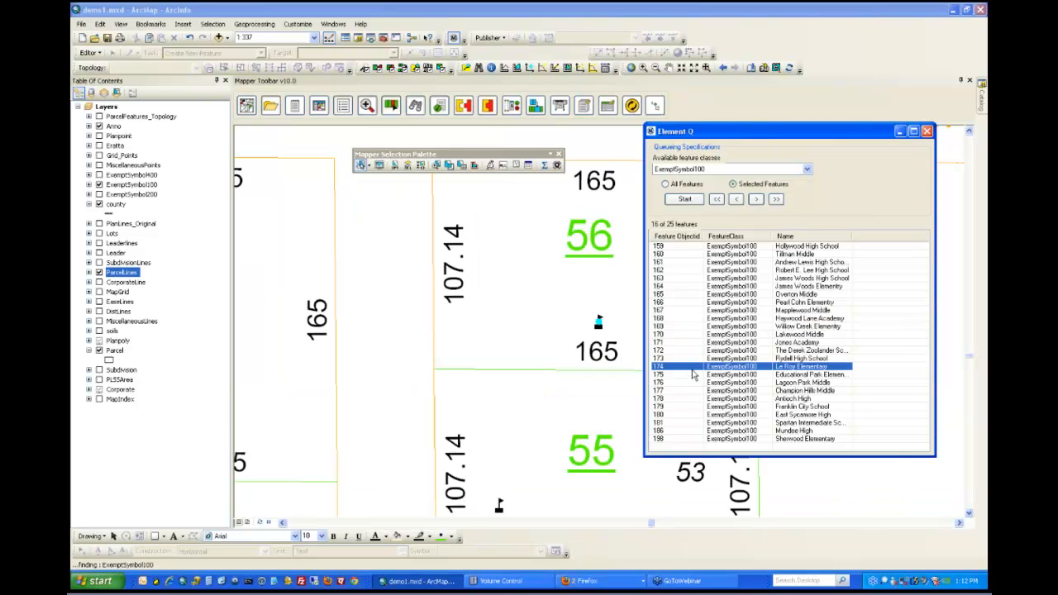
{"action": "left_click", "coordinate": [717, 398]}
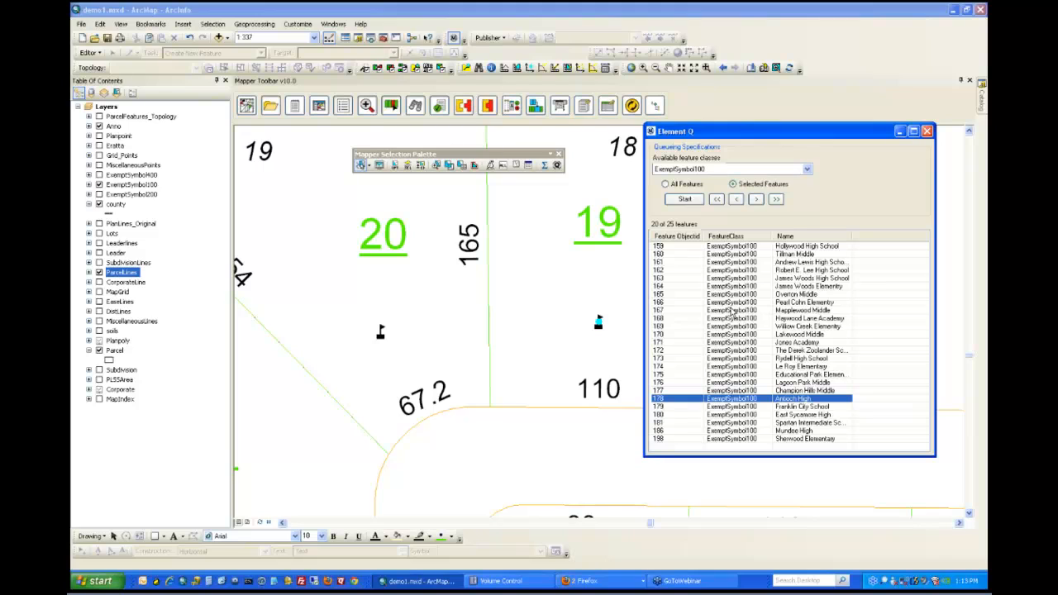
{"action": "left_click", "coordinate": [736, 273]}
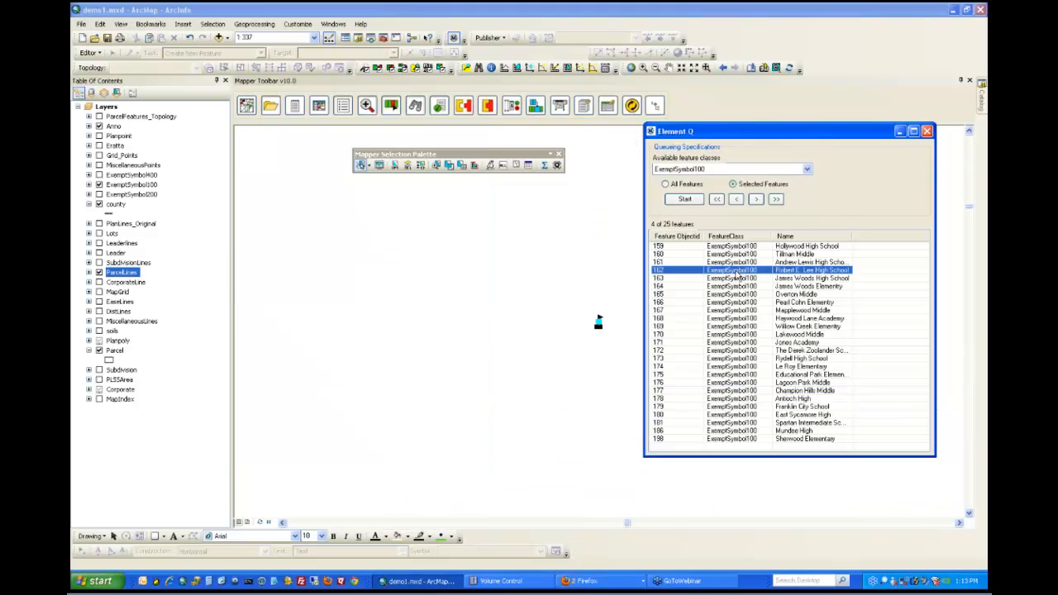
{"action": "left_click", "coordinate": [773, 359]}
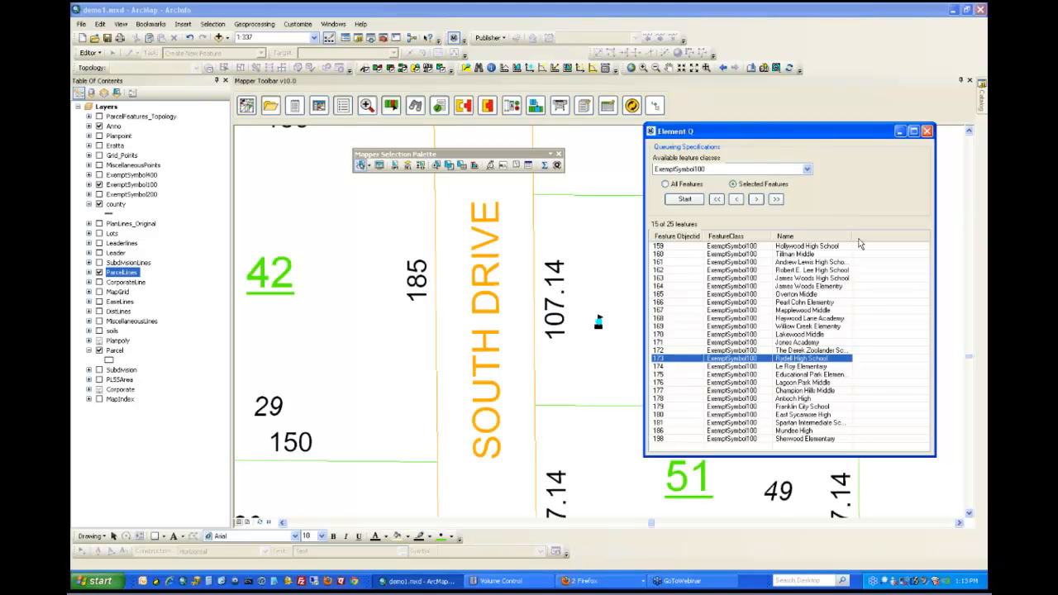
{"action": "left_click", "coordinate": [927, 132]}
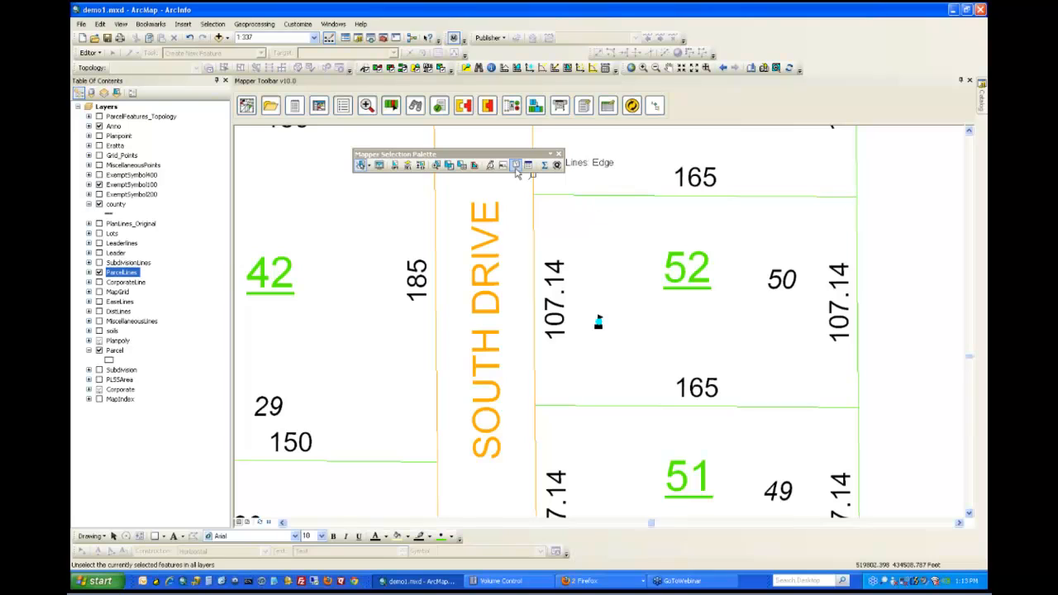
Step: Clear the selected features in all layers and dock the Mapper Selection Palette with the other toolbars
{"action": "left_click", "coordinate": [515, 166]}
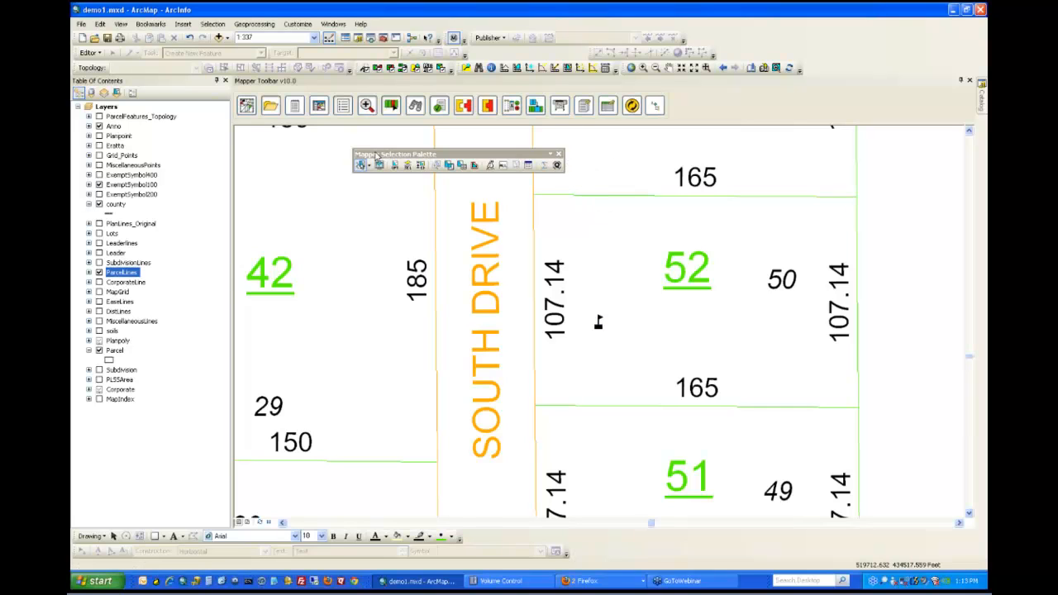
{"action": "left_click_drag", "start_coordinate": [374, 156], "coordinate": [478, 57]}
{"action": "left_click", "coordinate": [477, 53]}
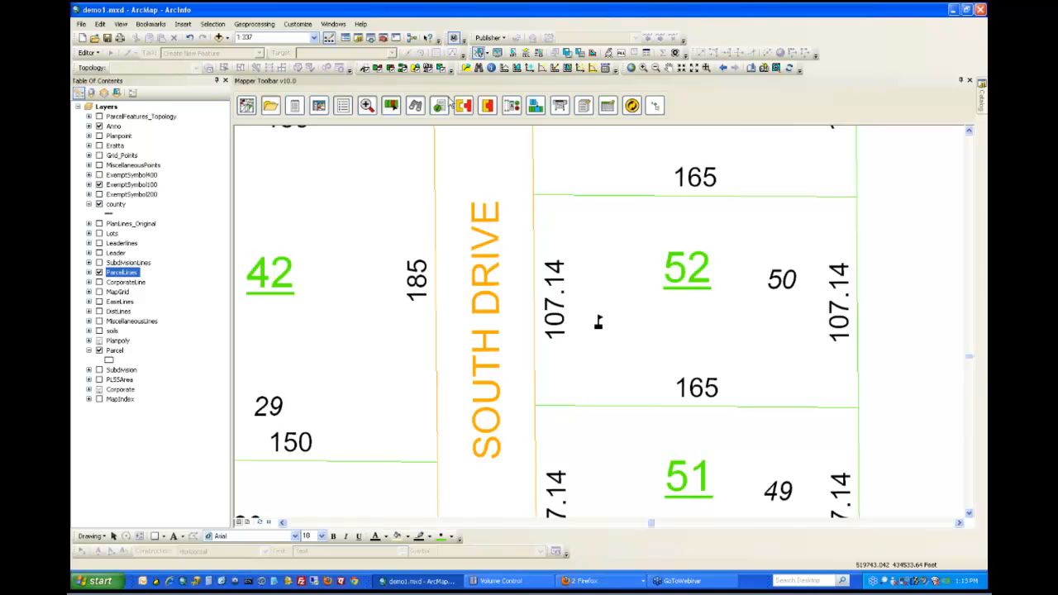
{"action": "left_click_drag", "start_coordinate": [455, 69], "coordinate": [398, 180]}
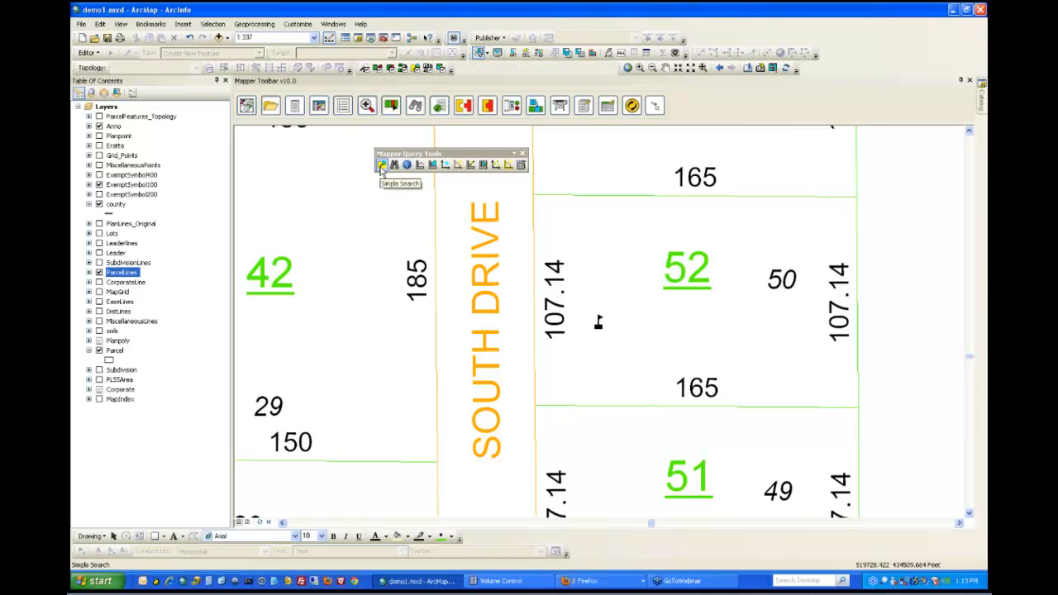
{"action": "left_click", "coordinate": [380, 165]}
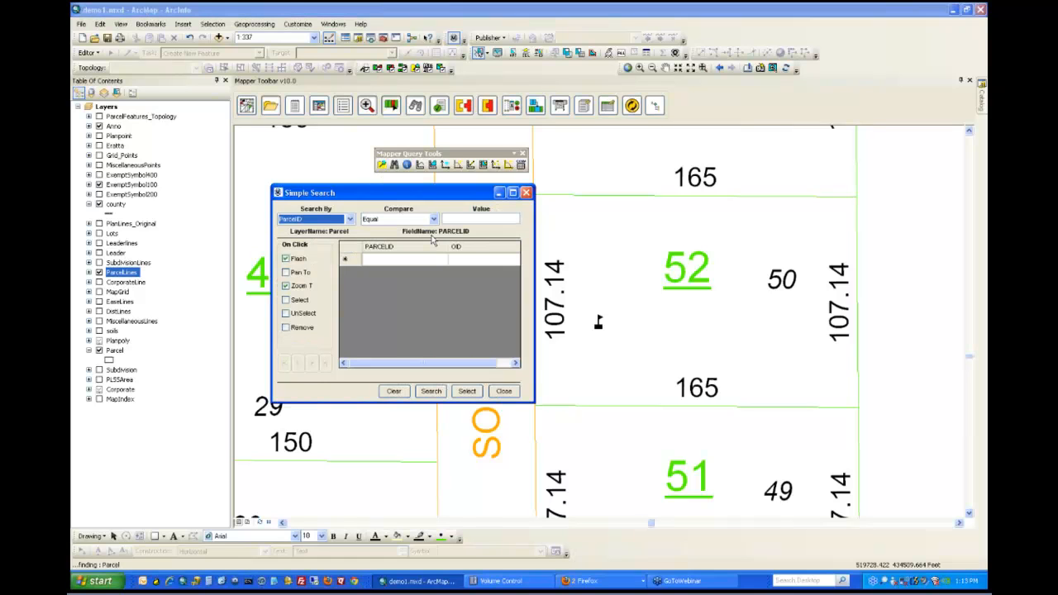
{"action": "left_click_drag", "start_coordinate": [406, 195], "coordinate": [517, 219]}
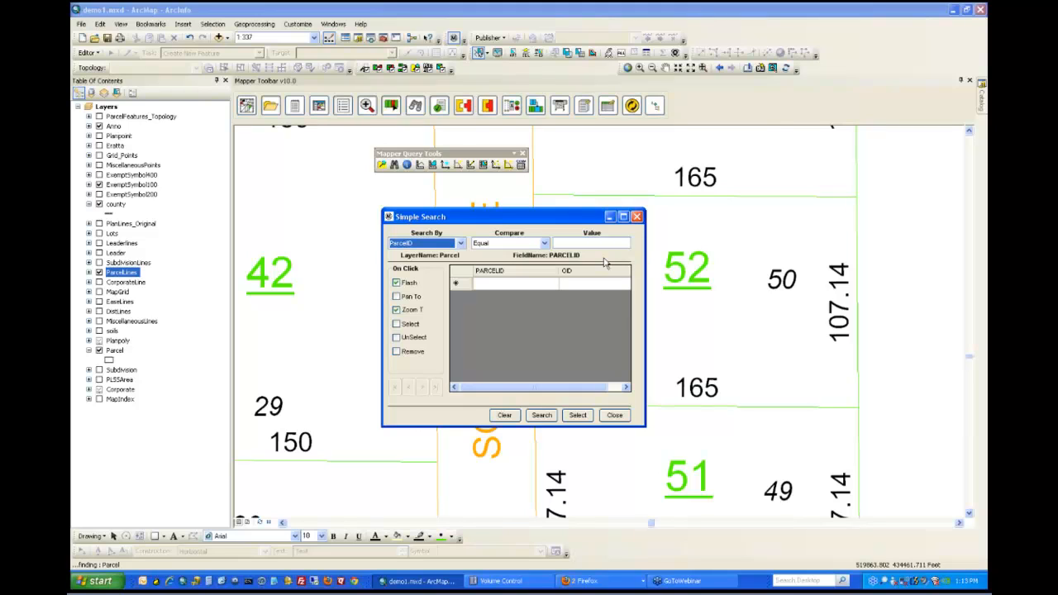
{"action": "left_click", "coordinate": [568, 242]}
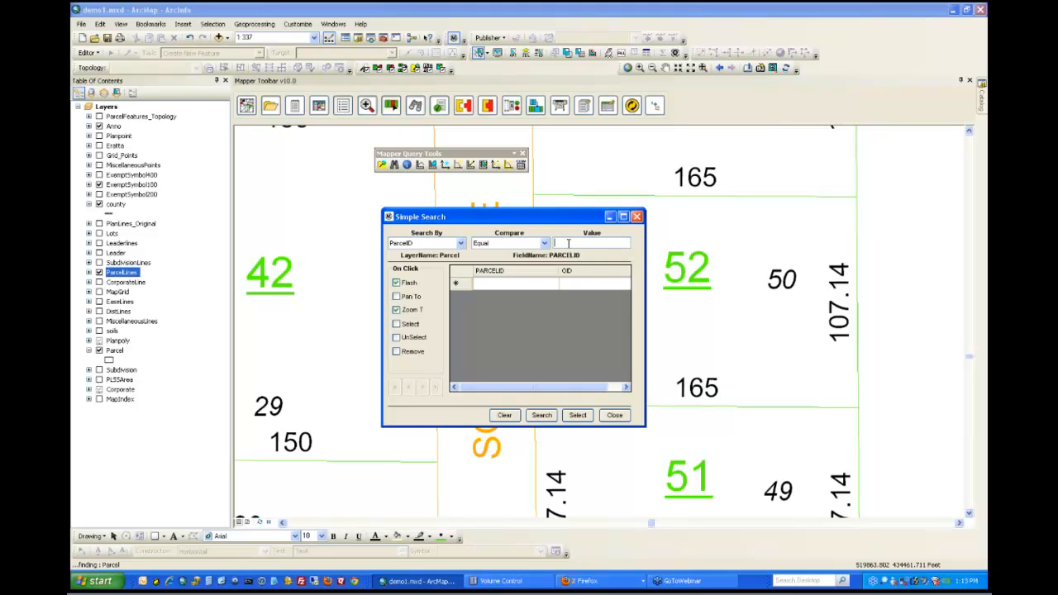
{"action": "type", "text": "1209324000020000"}
{"action": "left_click", "coordinate": [550, 419]}
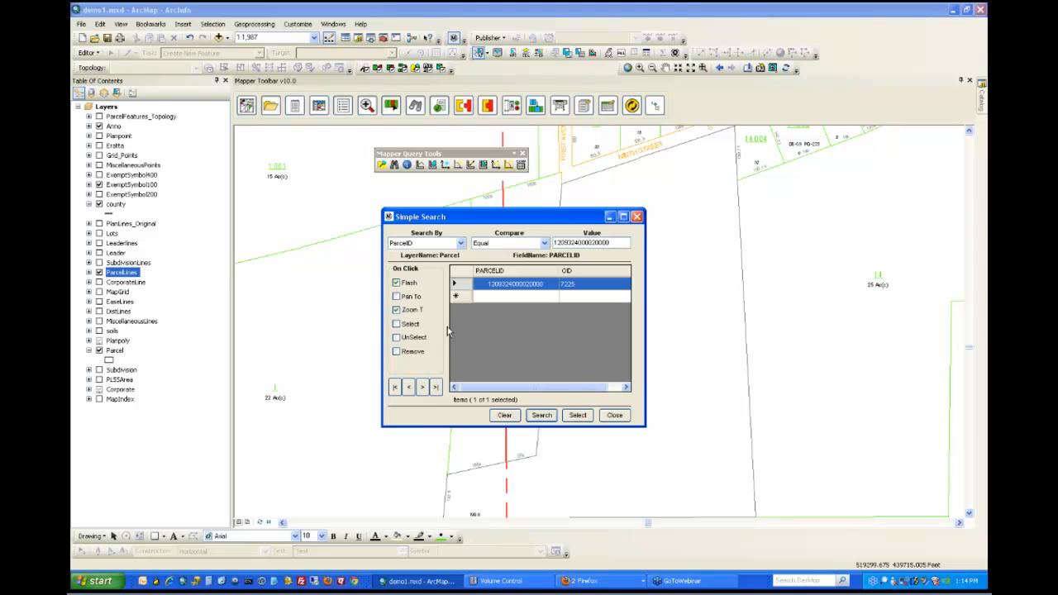
Step: Look over the comparison operators available in Simple Search and close the search
{"action": "left_click", "coordinate": [501, 243]}
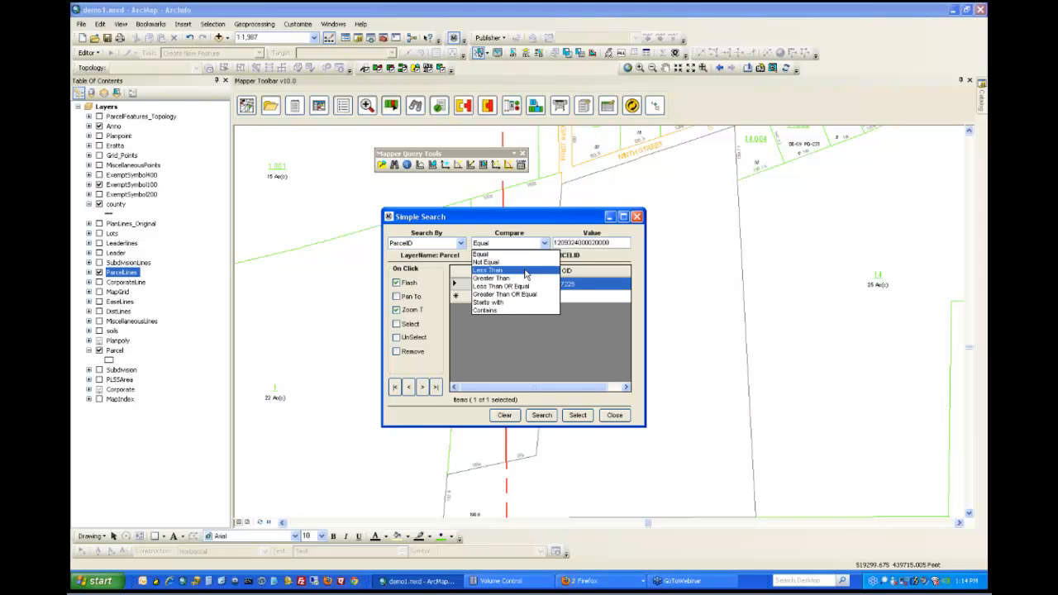
{"action": "left_click", "coordinate": [449, 244]}
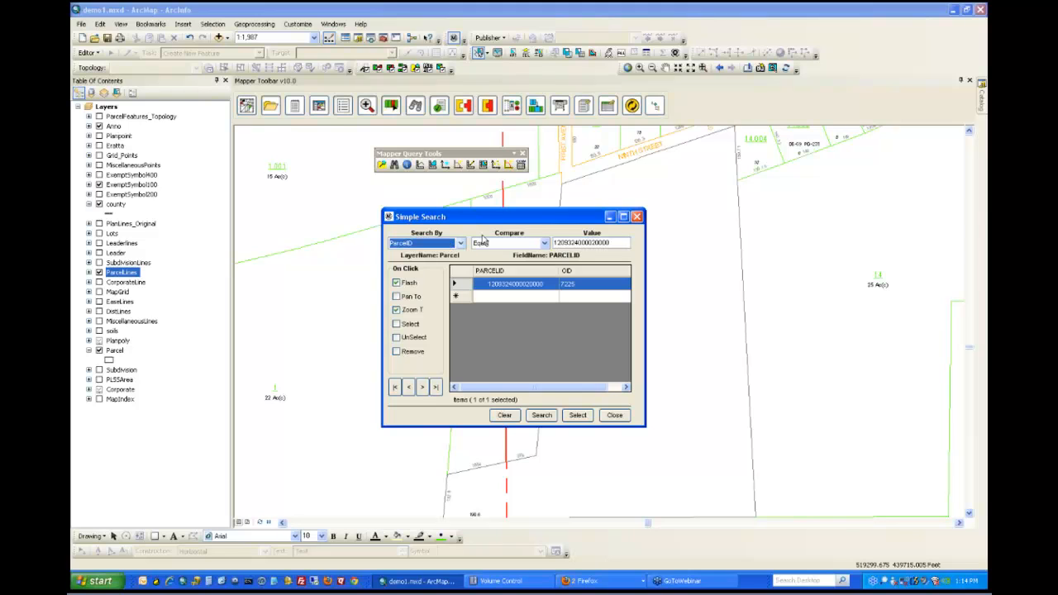
{"action": "left_click", "coordinate": [636, 218]}
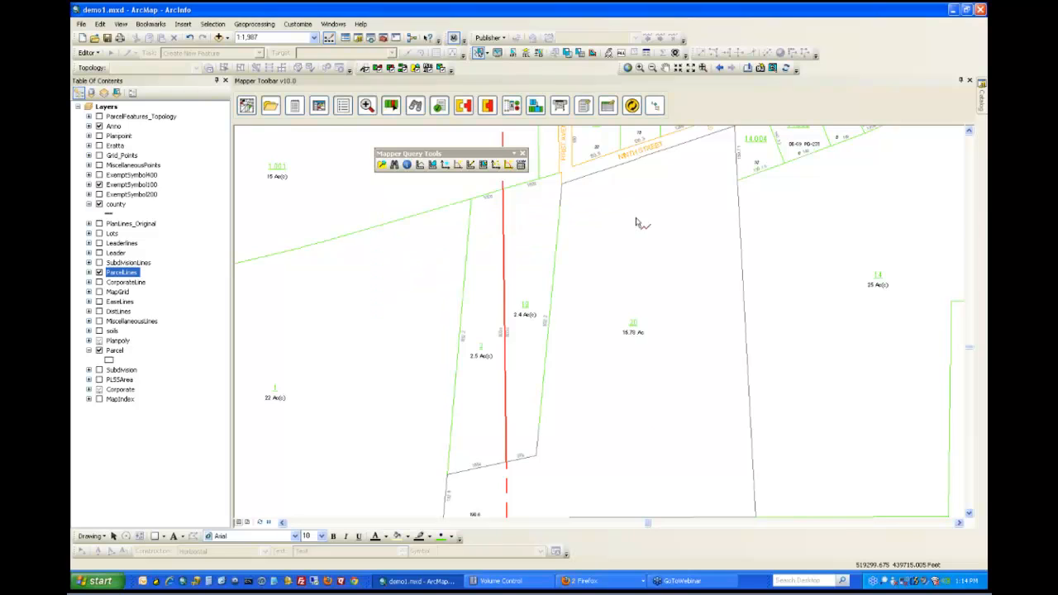
Step: Identify parcel 20 south of Ninth Street with the Query Tools, view its attributes and close the results
{"action": "left_click", "coordinate": [484, 163]}
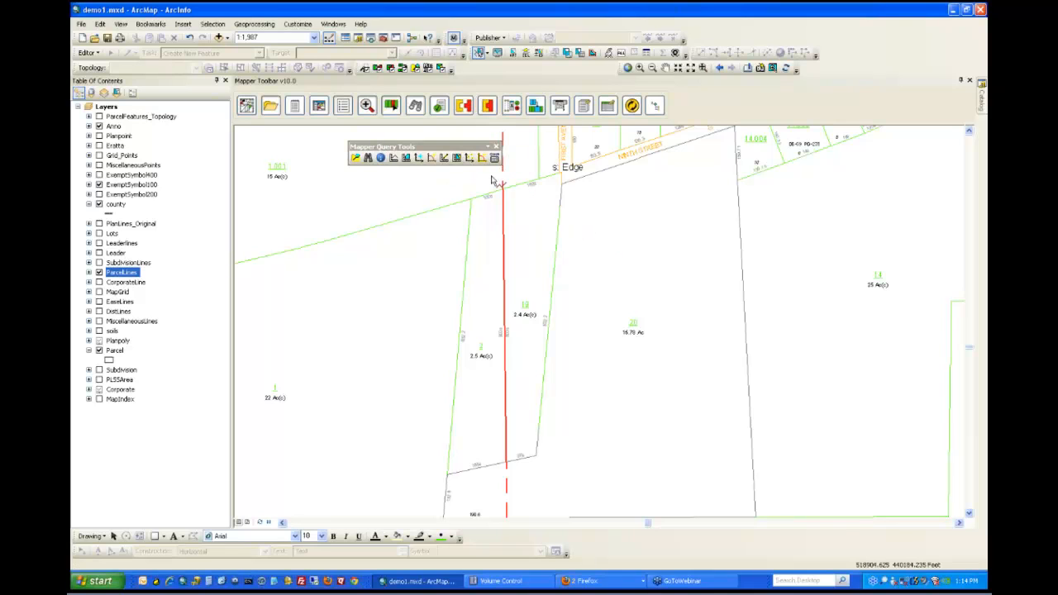
{"action": "left_click", "coordinate": [380, 157]}
{"action": "left_click", "coordinate": [679, 242]}
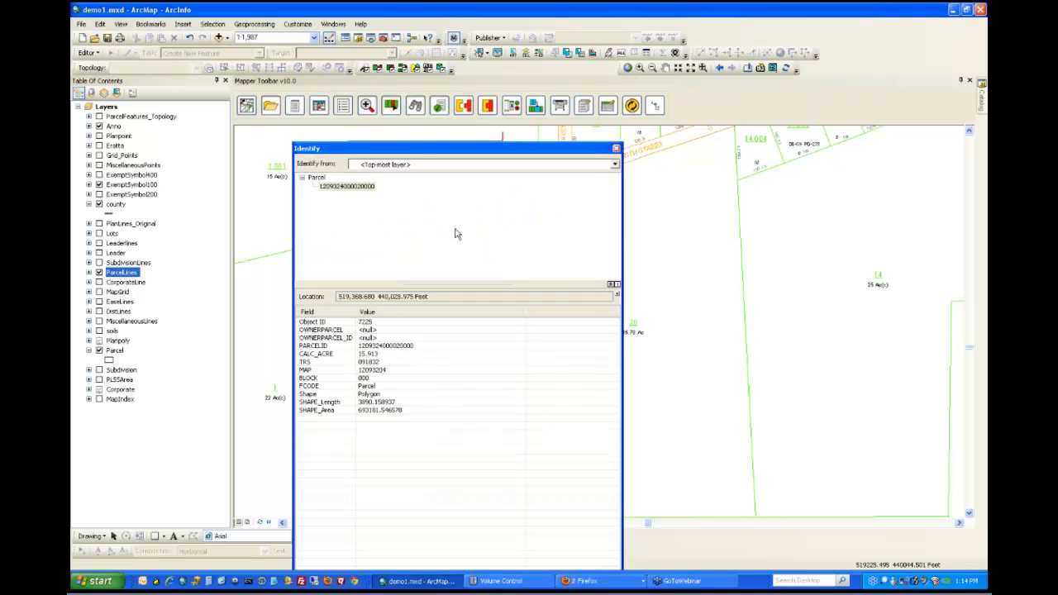
{"action": "left_click_drag", "start_coordinate": [417, 152], "coordinate": [408, 120]}
{"action": "left_click", "coordinate": [606, 114]}
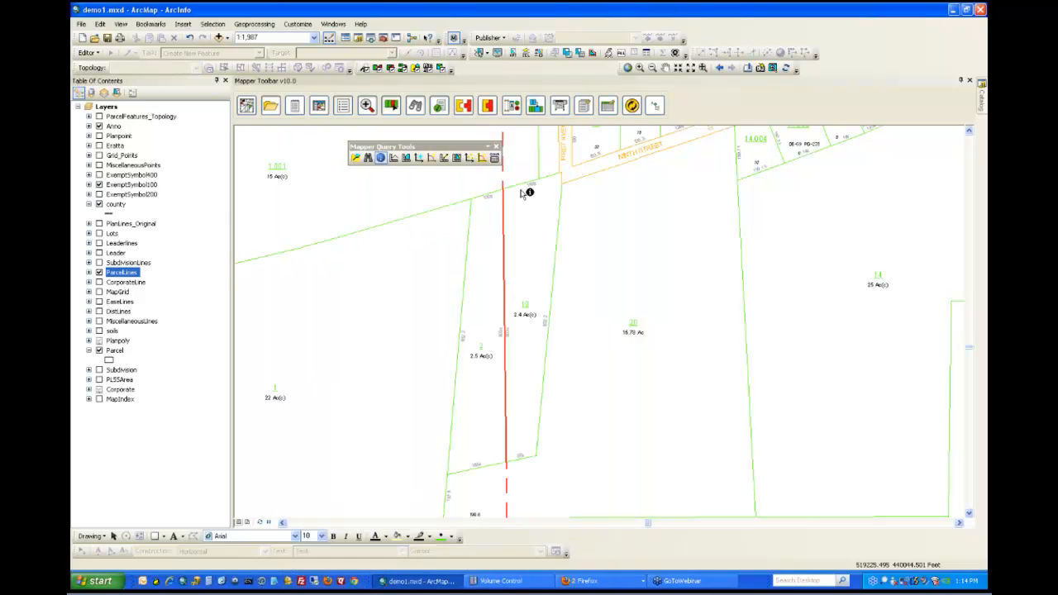
Step: Measure a sketched line across the northern end of parcel 20, just below Ninth Street
{"action": "left_click", "coordinate": [393, 157]}
{"action": "left_click", "coordinate": [577, 209]}
{"action": "double_click", "coordinate": [699, 175]}
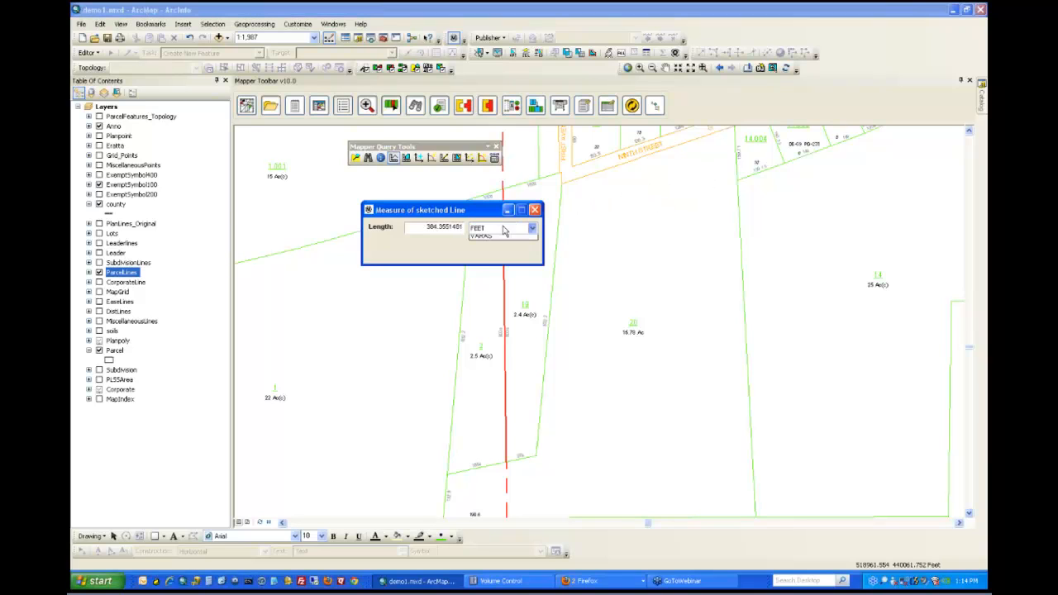
Step: Show the sketched line's length in miles, switch the units back to feet and close the measurement
{"action": "left_click", "coordinate": [503, 229]}
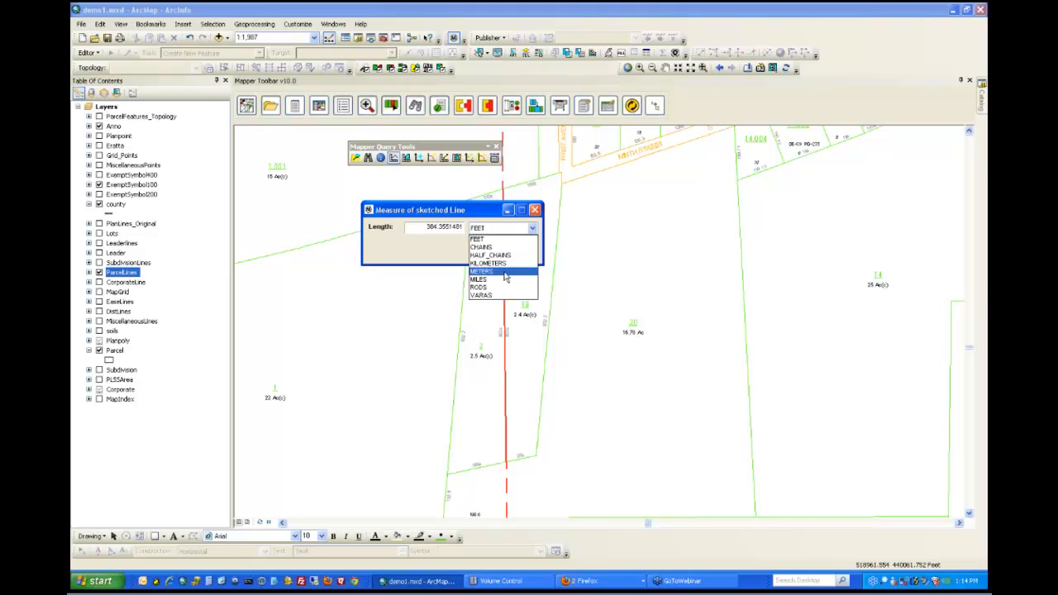
{"action": "left_click", "coordinate": [504, 278]}
{"action": "left_click", "coordinate": [500, 228]}
{"action": "left_click", "coordinate": [489, 278]}
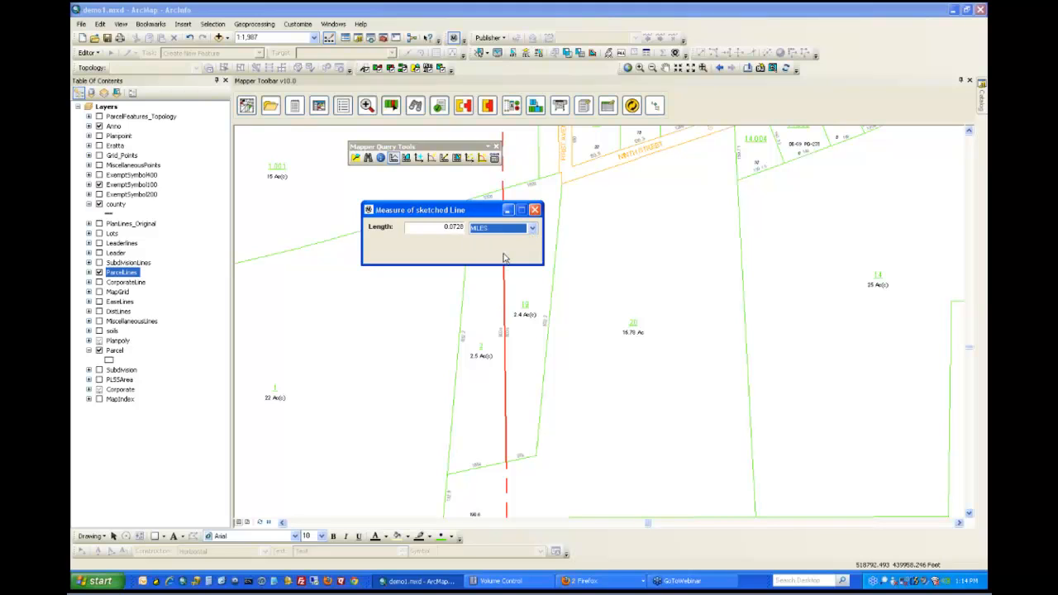
{"action": "left_click", "coordinate": [501, 229]}
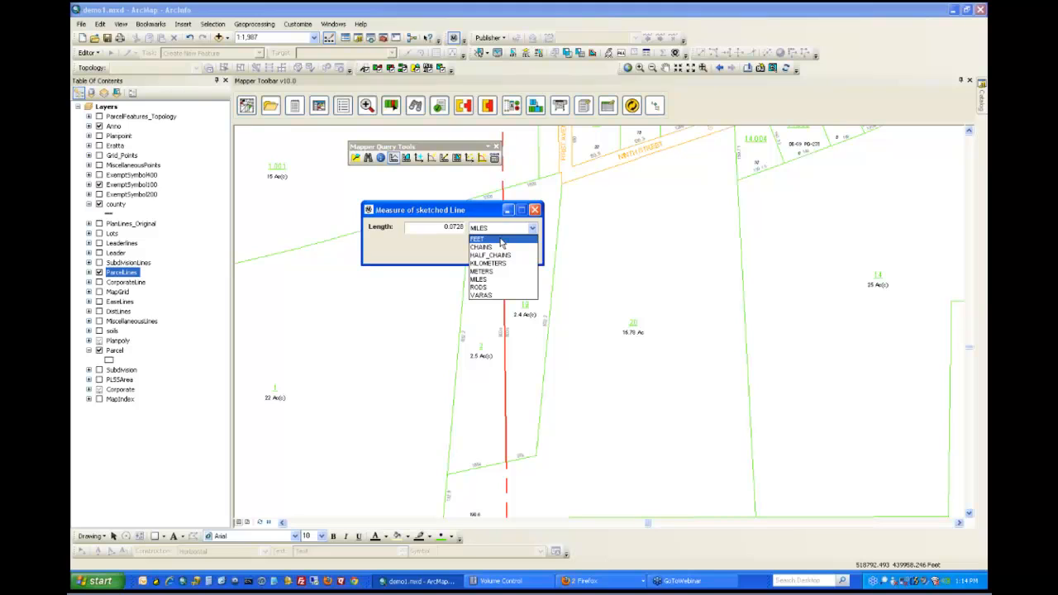
{"action": "left_click", "coordinate": [489, 239]}
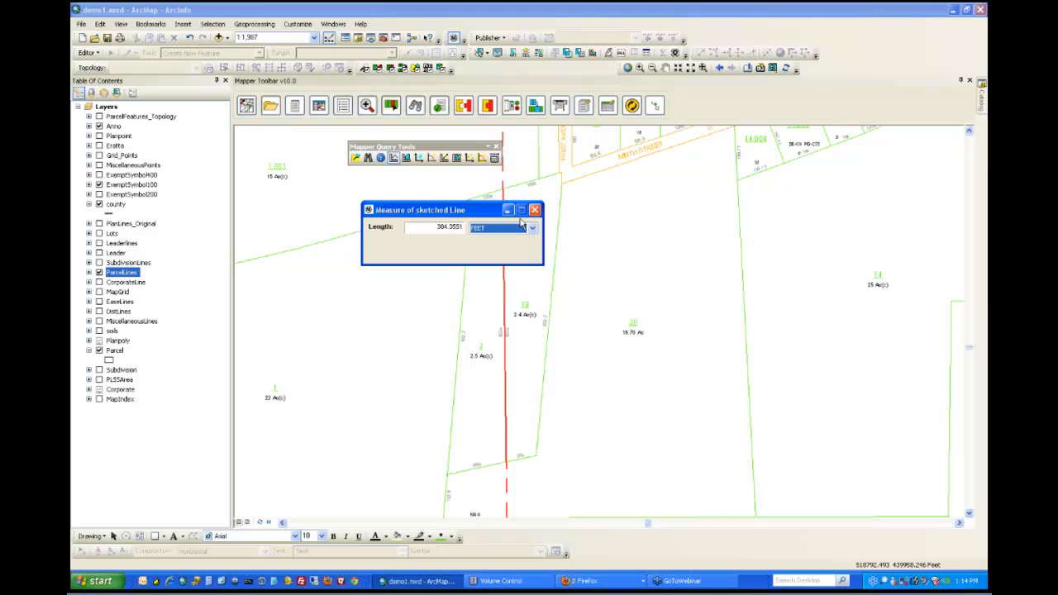
{"action": "left_click", "coordinate": [535, 210]}
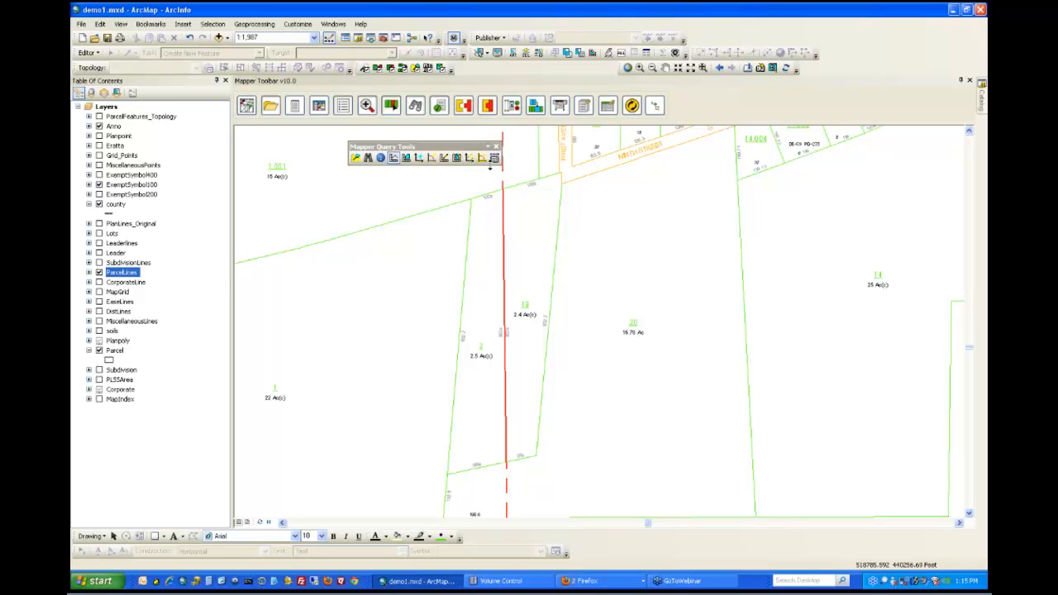
Step: Convert 200 acres to square feet with the Units Converter
{"action": "left_click", "coordinate": [494, 161]}
{"action": "left_click_drag", "start_coordinate": [496, 237], "coordinate": [372, 199]}
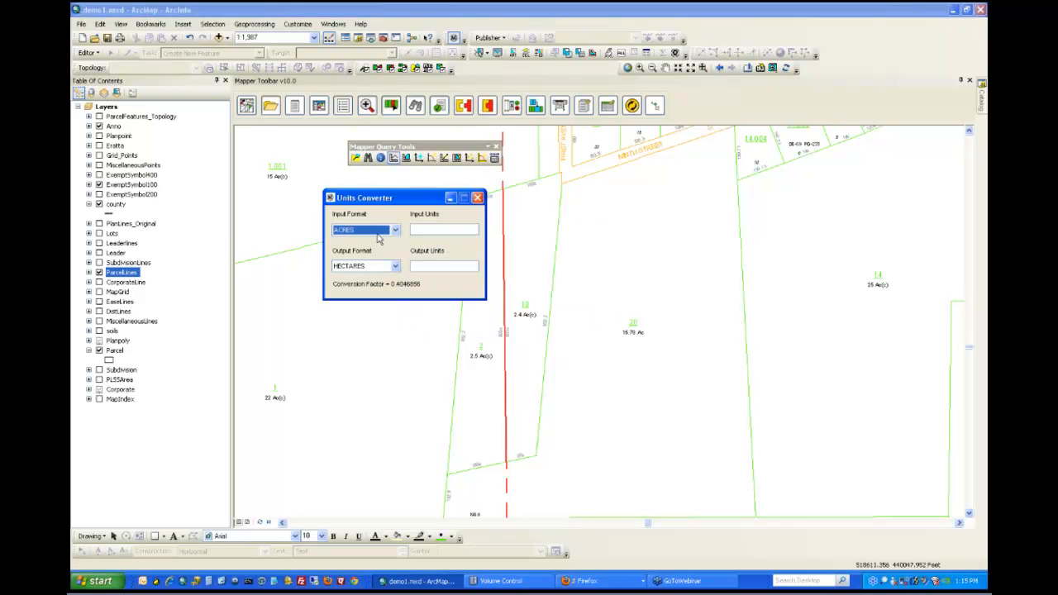
{"action": "left_click", "coordinate": [395, 265]}
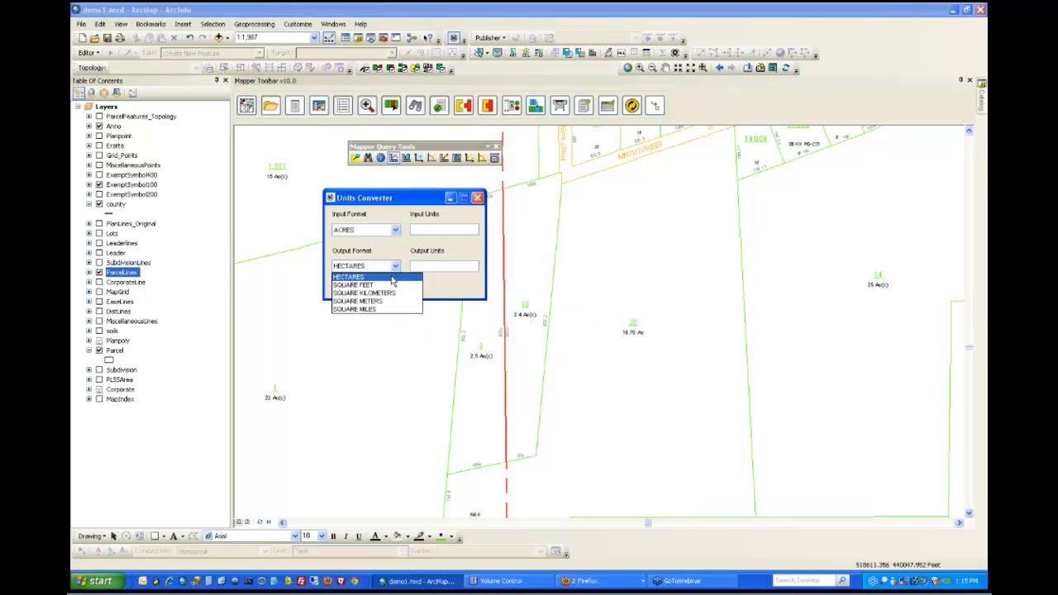
{"action": "left_click", "coordinate": [388, 284]}
{"action": "left_click", "coordinate": [431, 229]}
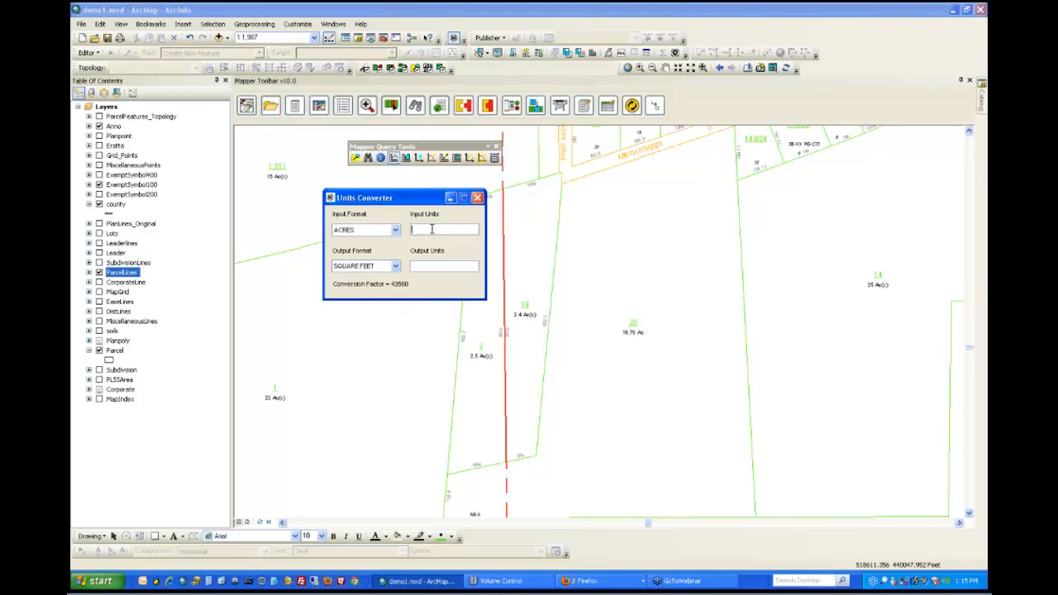
{"action": "type", "text": "200"}
Step: Look through the input formats offered by the Units Converter and close it
{"action": "left_click", "coordinate": [396, 229]}
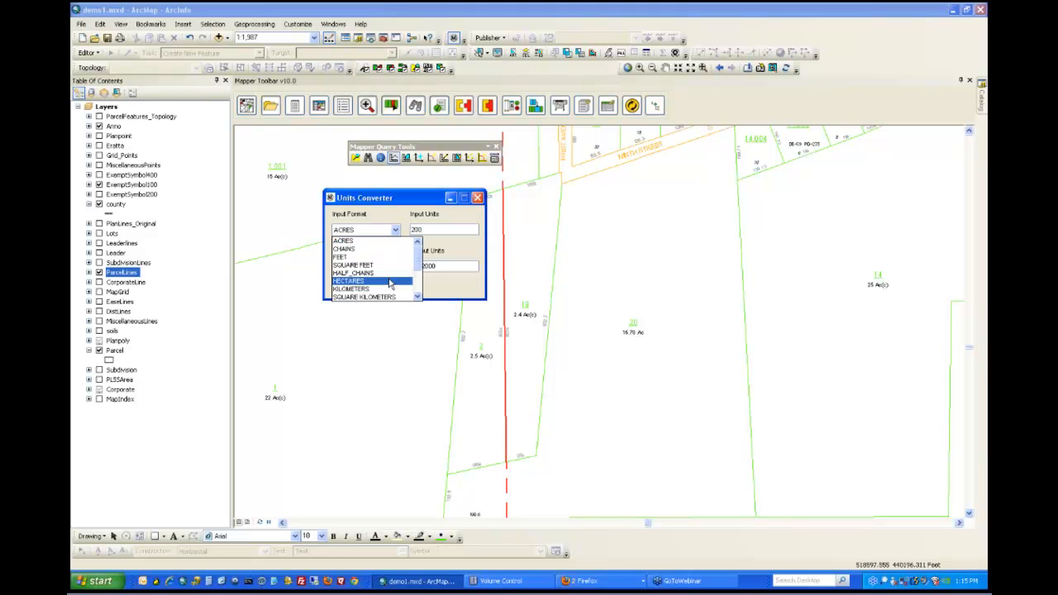
{"action": "scroll", "coordinate": [391, 281], "scroll_direction": "down", "scroll_amount": 3}
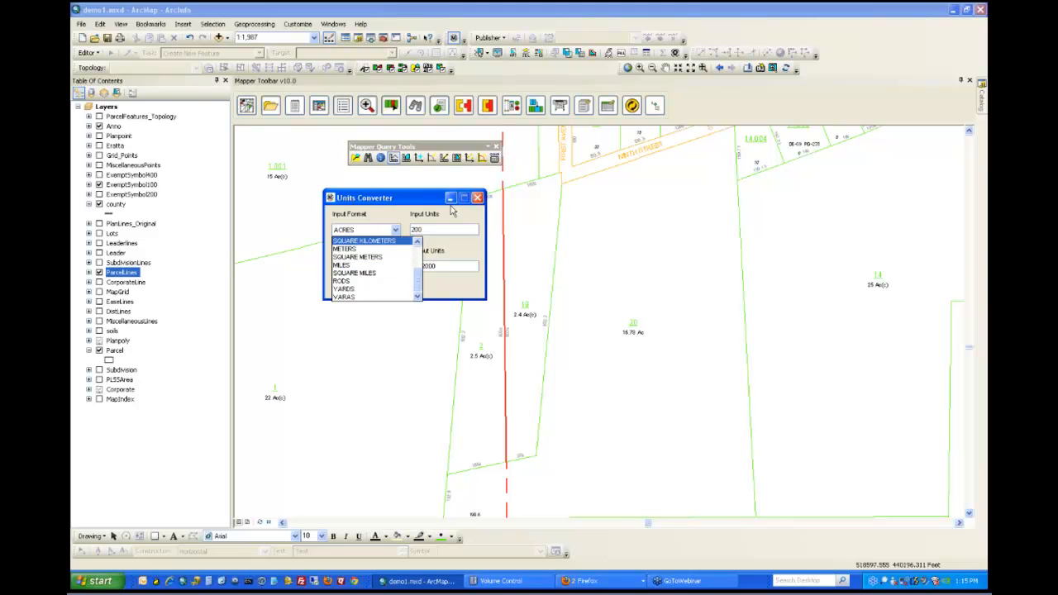
{"action": "left_click", "coordinate": [478, 200]}
{"action": "left_click", "coordinate": [477, 199]}
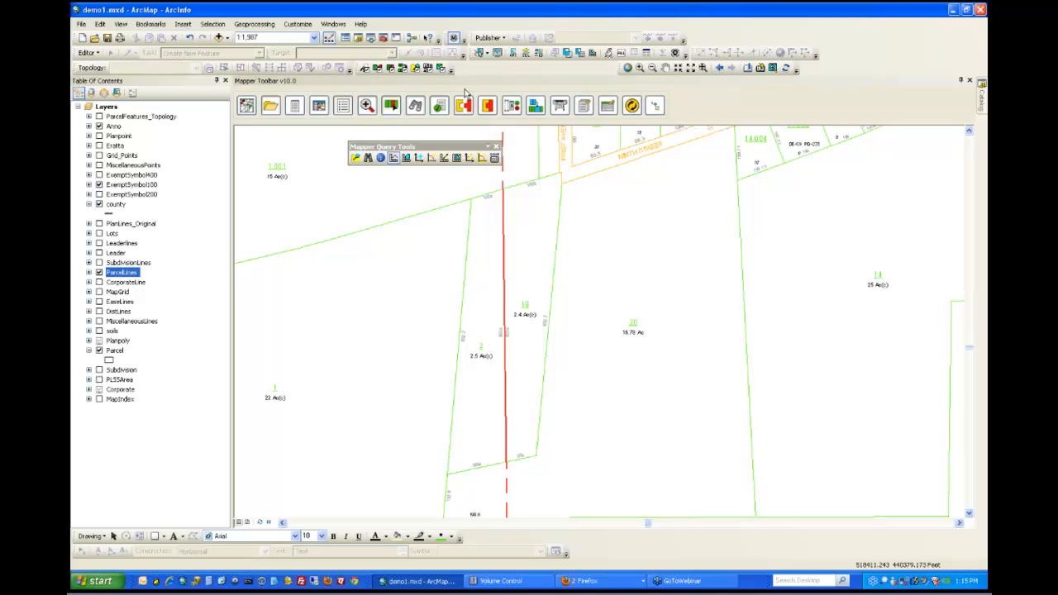
Step: Select parcels 16 and 17 on the north side of Ninth Street and dock the Mapper Query Tools with the other toolbars
{"action": "left_click", "coordinate": [480, 52]}
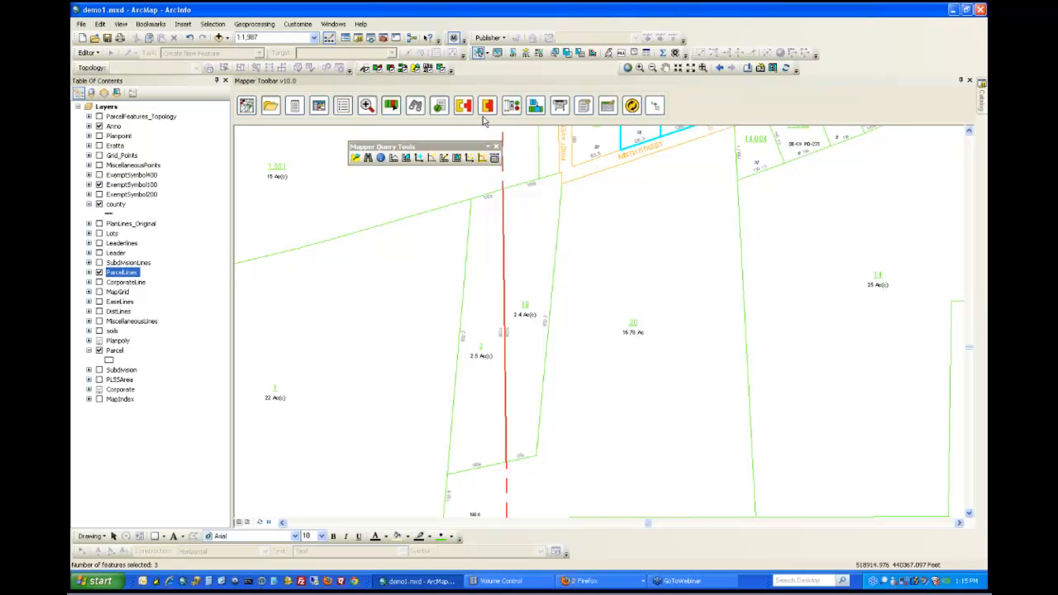
{"action": "left_click", "coordinate": [665, 68]}
{"action": "left_click_drag", "start_coordinate": [673, 208], "coordinate": [660, 329]}
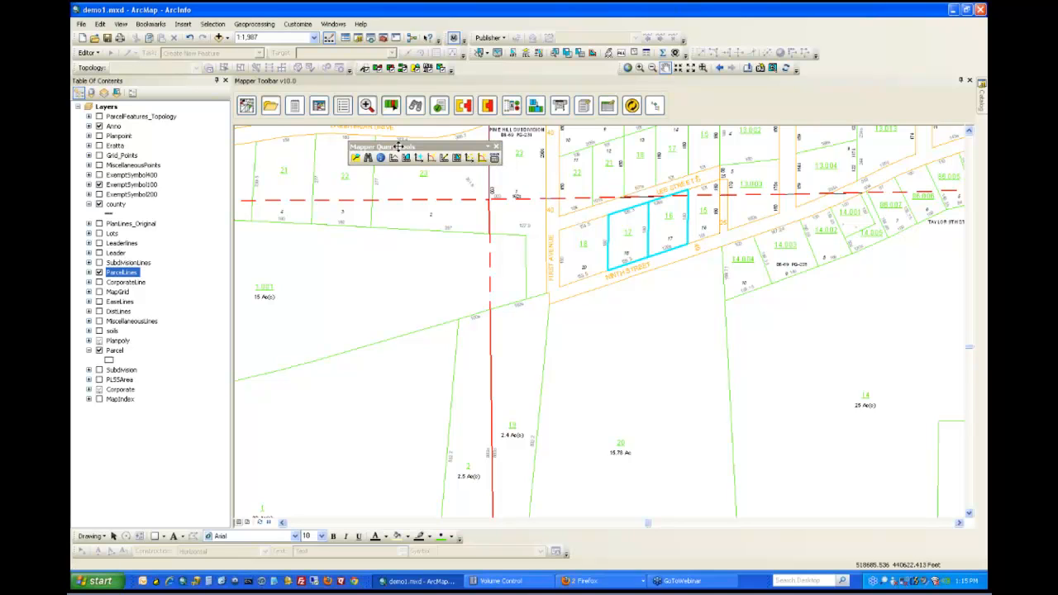
{"action": "left_click_drag", "start_coordinate": [489, 147], "coordinate": [492, 69]}
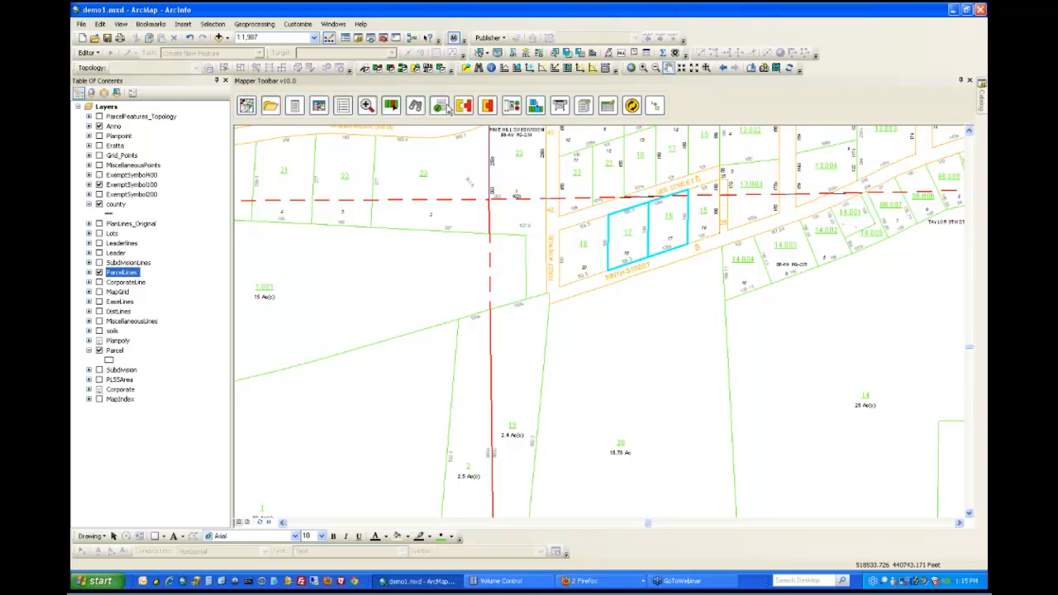
Step: Open the Find Duplicate Attributes tool and place its dialog clear of the selected parcels
{"action": "left_click", "coordinate": [245, 107]}
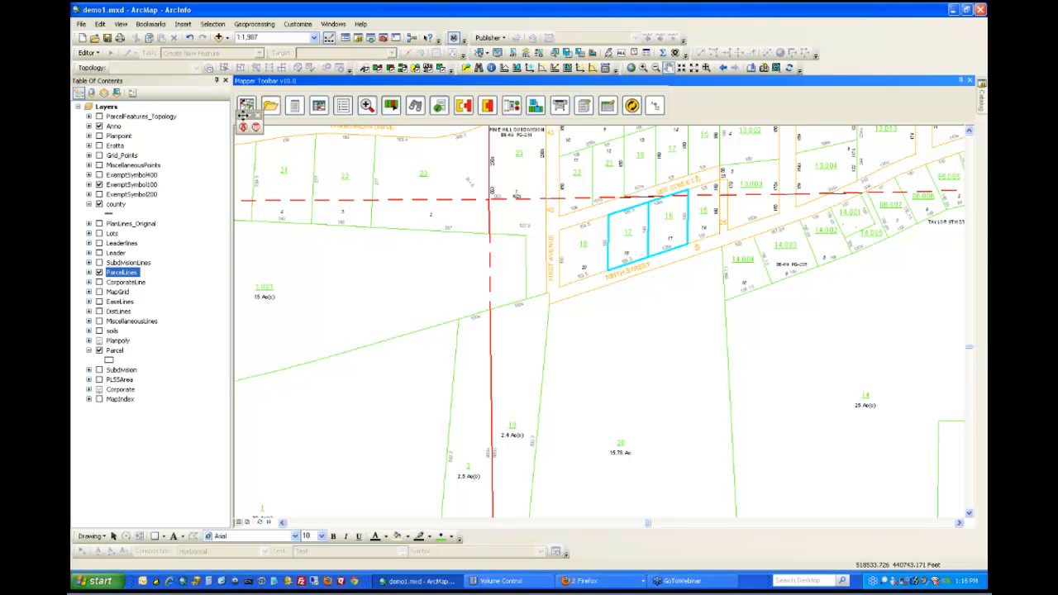
{"action": "left_click_drag", "start_coordinate": [243, 115], "coordinate": [376, 159]}
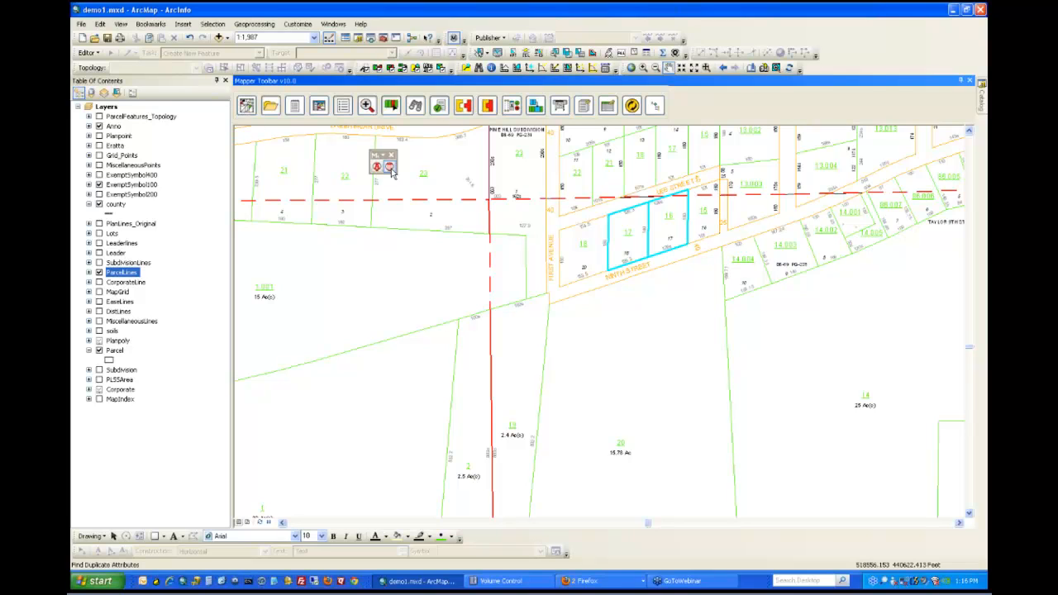
{"action": "left_click", "coordinate": [390, 167]}
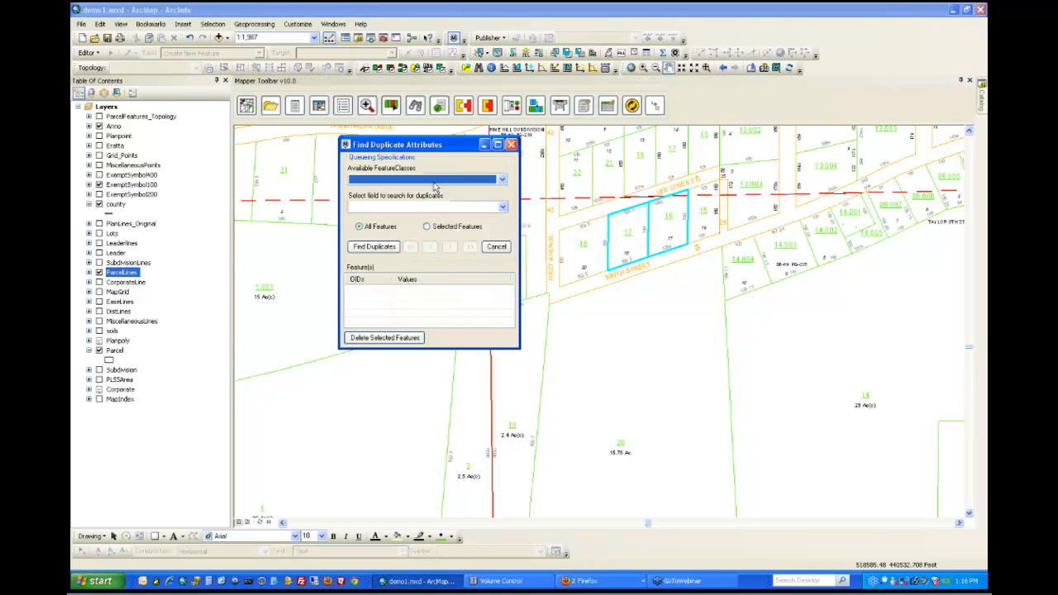
{"action": "left_click_drag", "start_coordinate": [421, 146], "coordinate": [376, 221]}
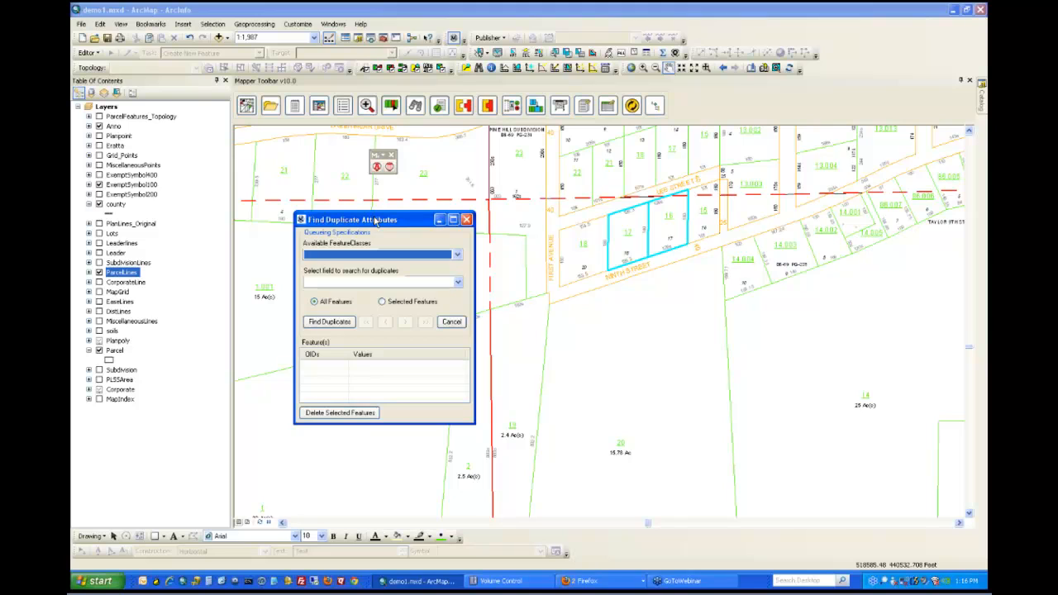
{"action": "left_click_drag", "start_coordinate": [375, 219], "coordinate": [375, 206]}
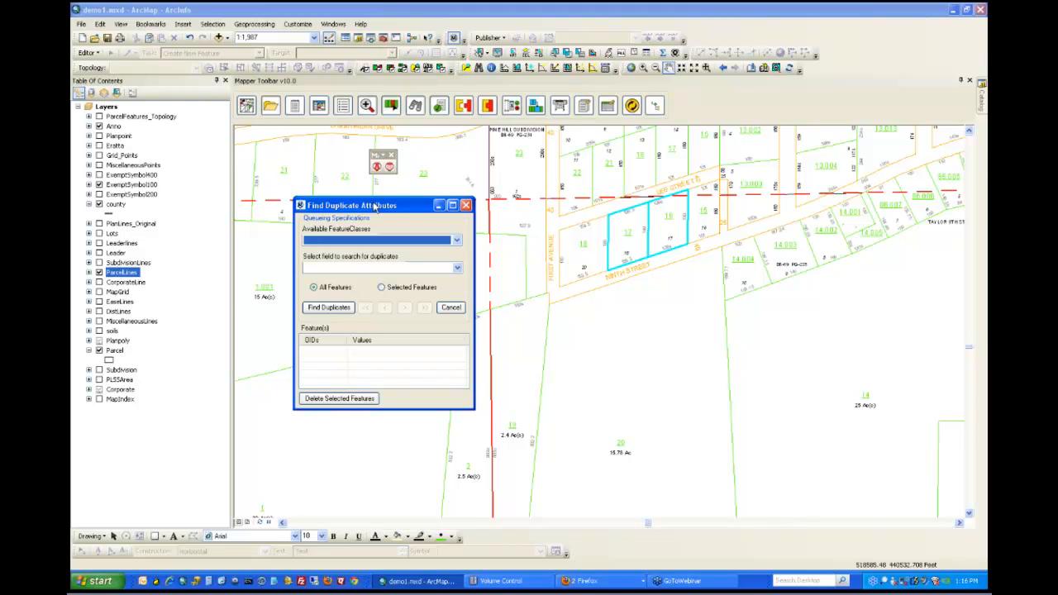
Step: Search only the selected features of the Parcel feature class for duplicates in the PARCELID field
{"action": "left_click", "coordinate": [380, 287]}
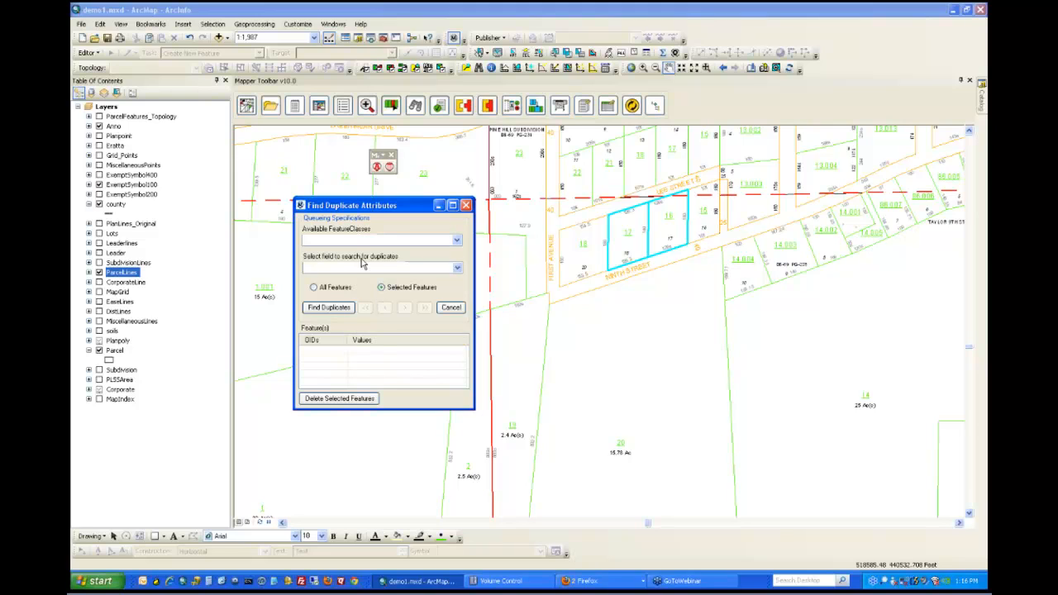
{"action": "left_click", "coordinate": [364, 240]}
{"action": "scroll", "coordinate": [351, 256], "scroll_direction": "down", "scroll_amount": 4}
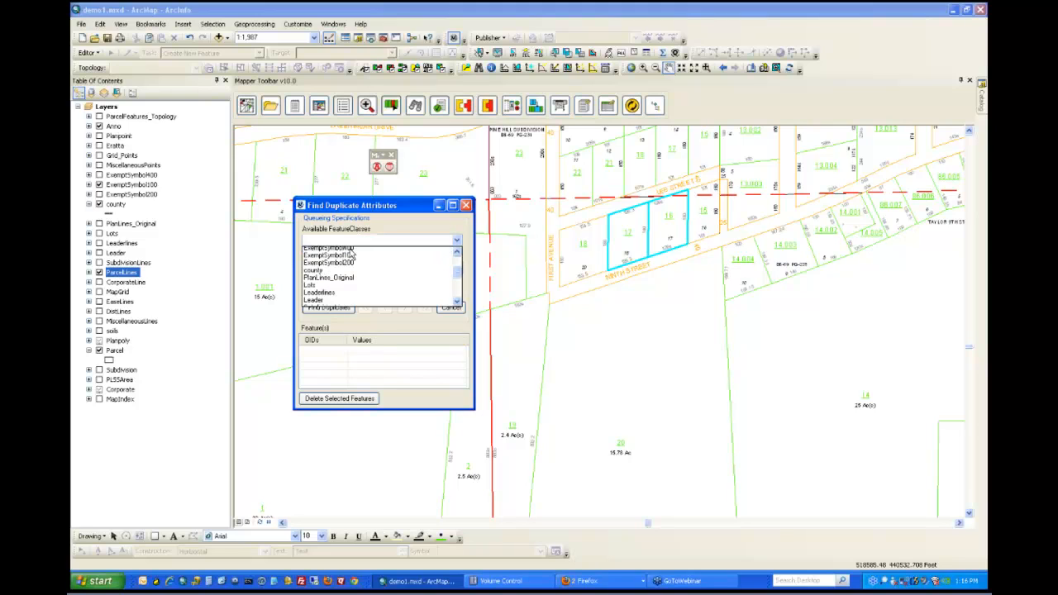
{"action": "scroll", "coordinate": [346, 265], "scroll_direction": "down", "scroll_amount": 3}
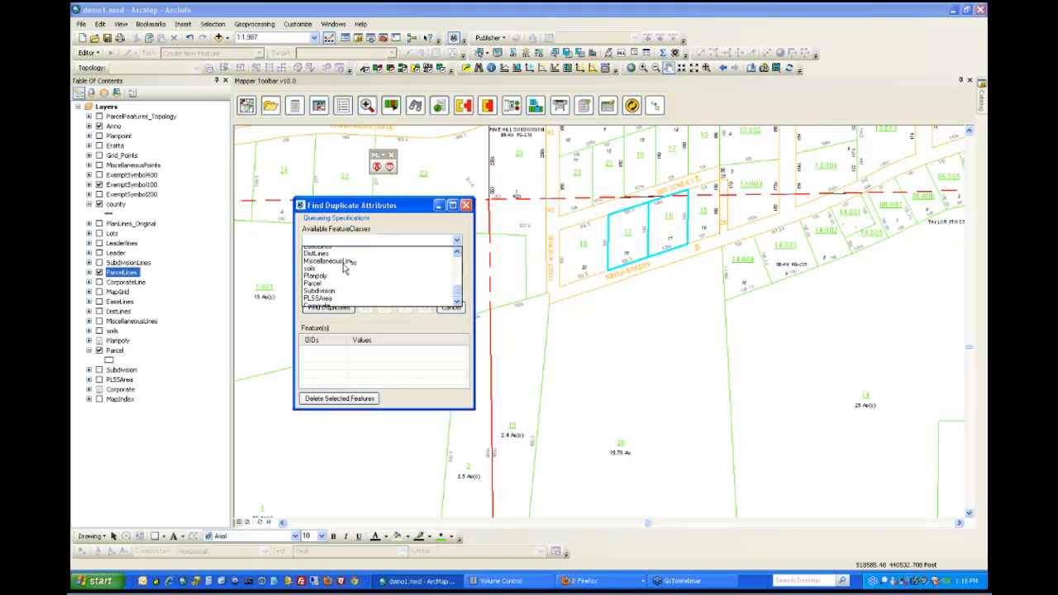
{"action": "scroll", "coordinate": [346, 269], "scroll_direction": "down", "scroll_amount": 1}
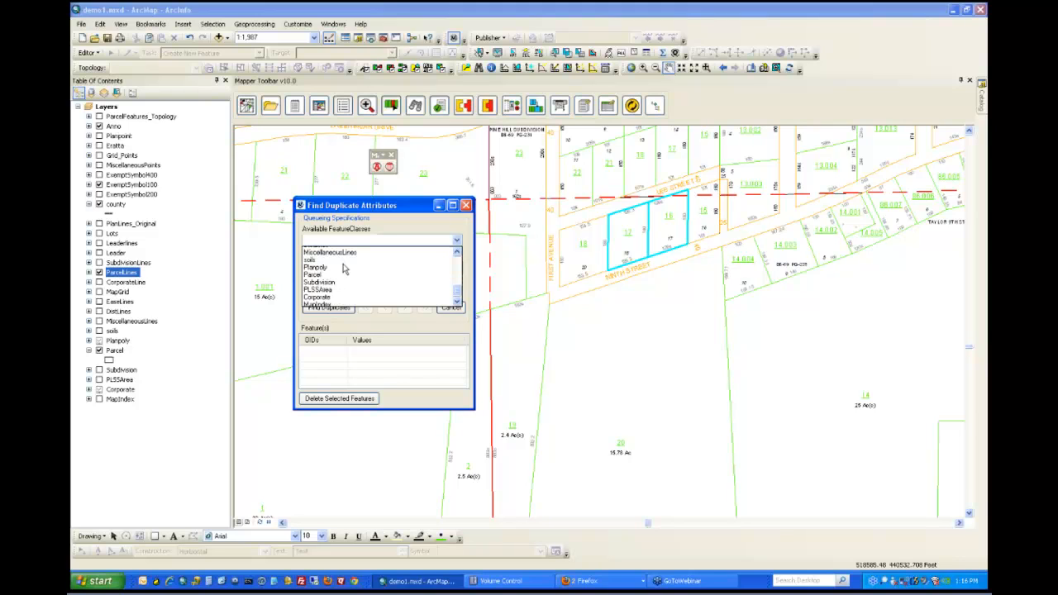
{"action": "left_click", "coordinate": [344, 275]}
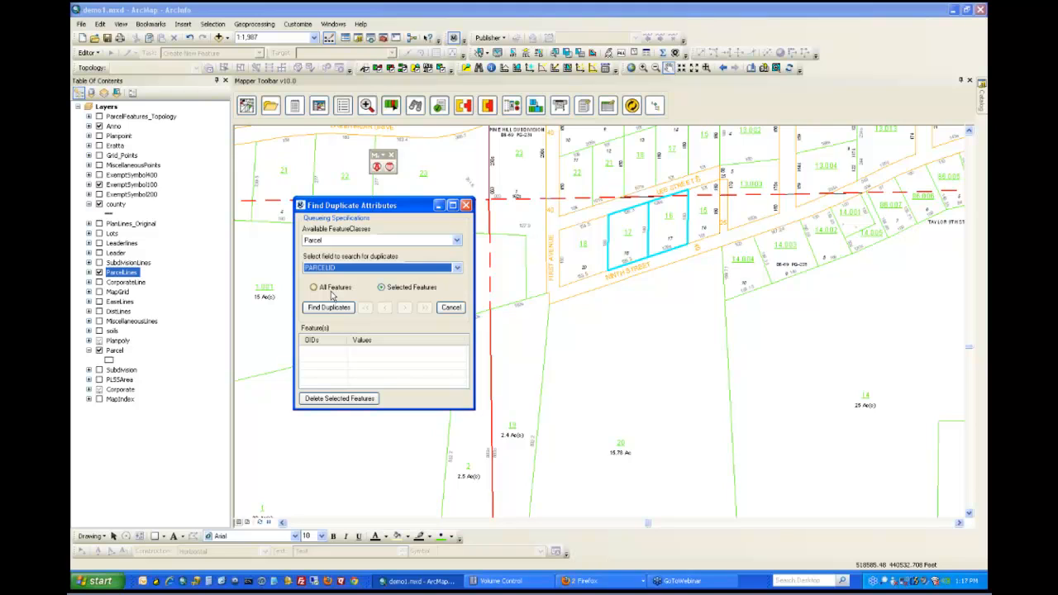
{"action": "left_click", "coordinate": [341, 309]}
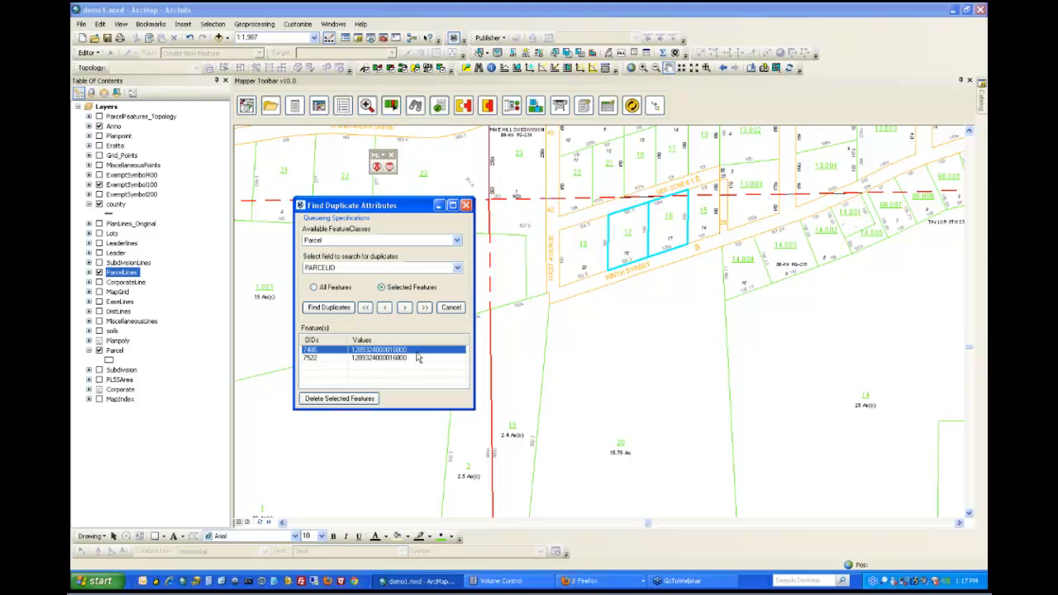
Step: Check the duplicates by highlighting the second listed record and identifying parcel 17 on the map
{"action": "left_click", "coordinate": [417, 357]}
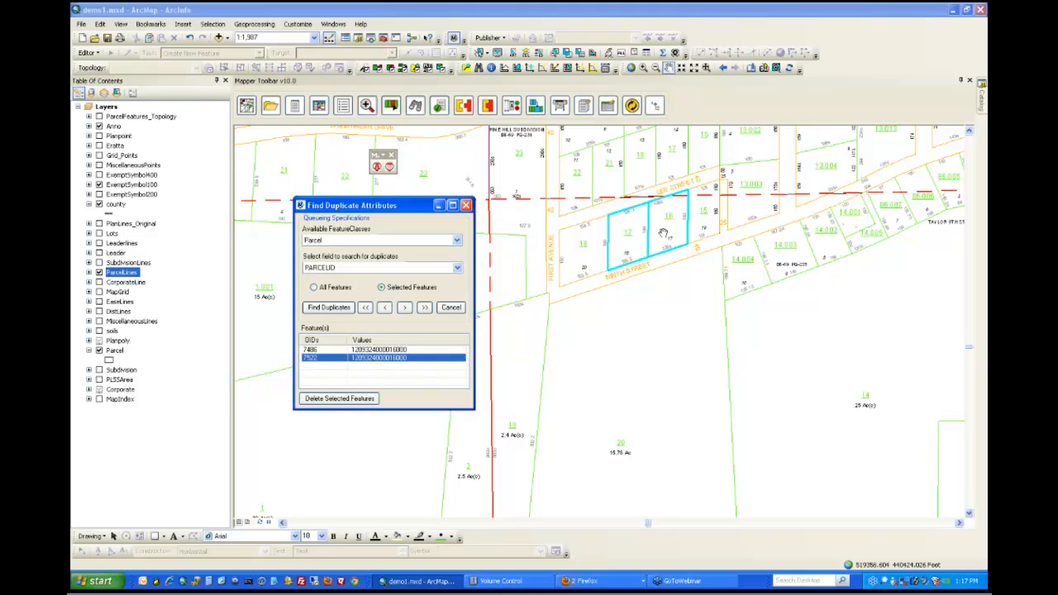
{"action": "left_click", "coordinate": [465, 205]}
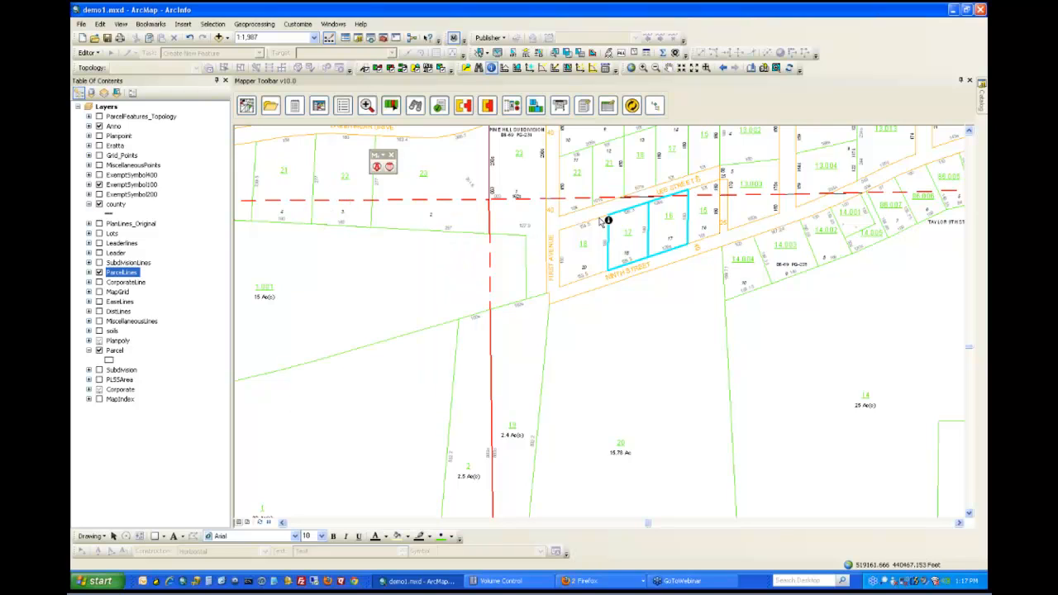
{"action": "left_click", "coordinate": [620, 237]}
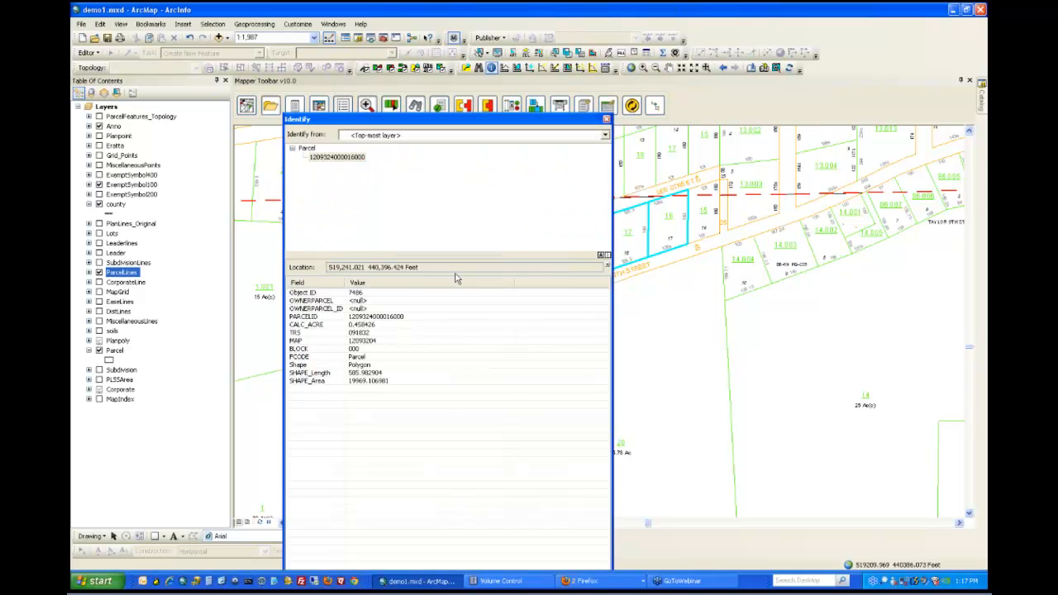
{"action": "left_click", "coordinate": [607, 121]}
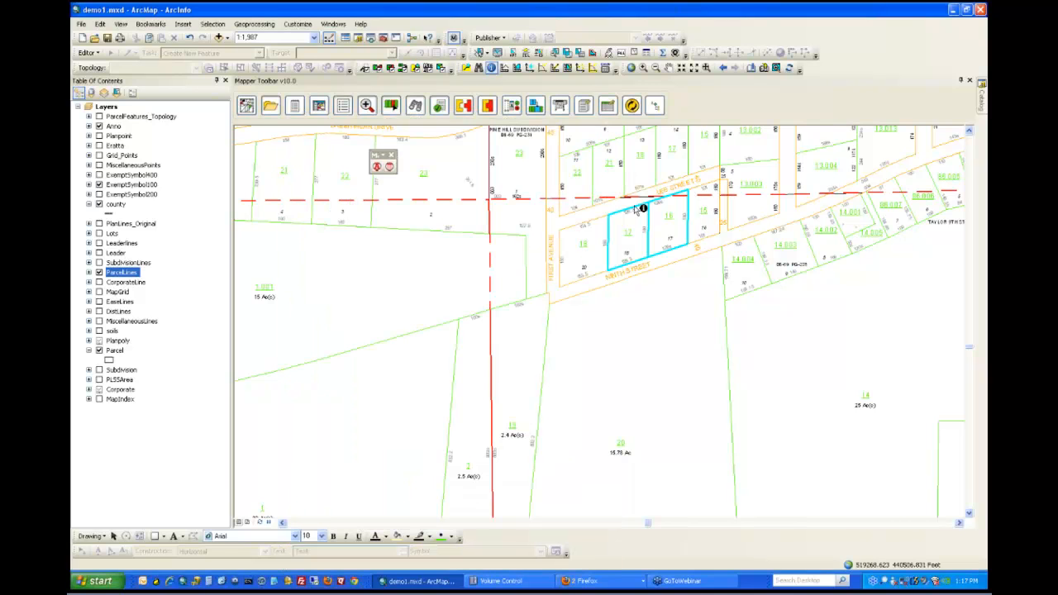
Step: View the Find Duplicate Annotations tool, close the duplicate tools and clear the feature selection
{"action": "left_click", "coordinate": [376, 170]}
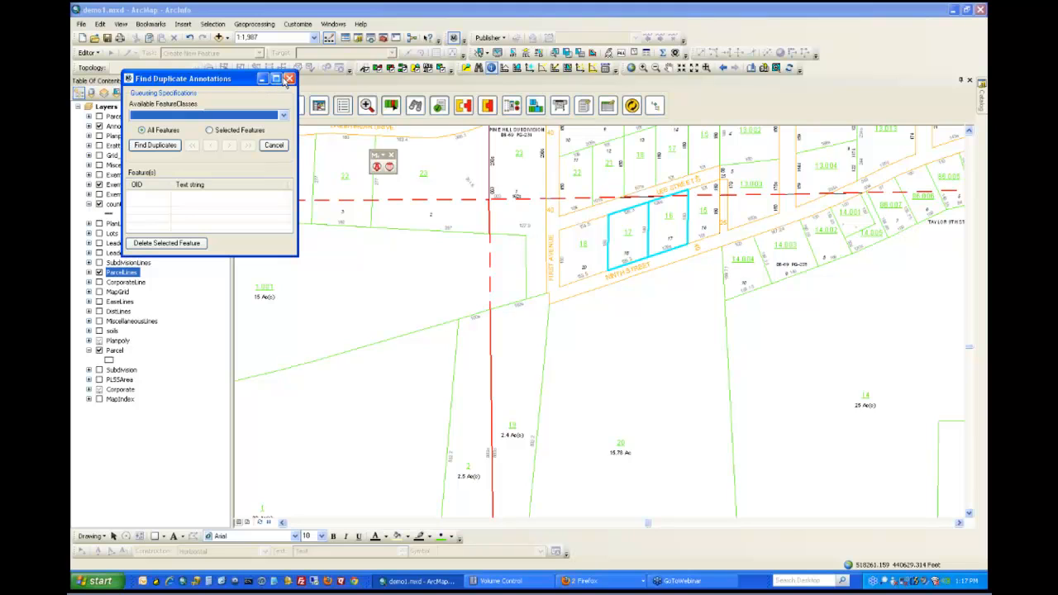
{"action": "left_click", "coordinate": [290, 80]}
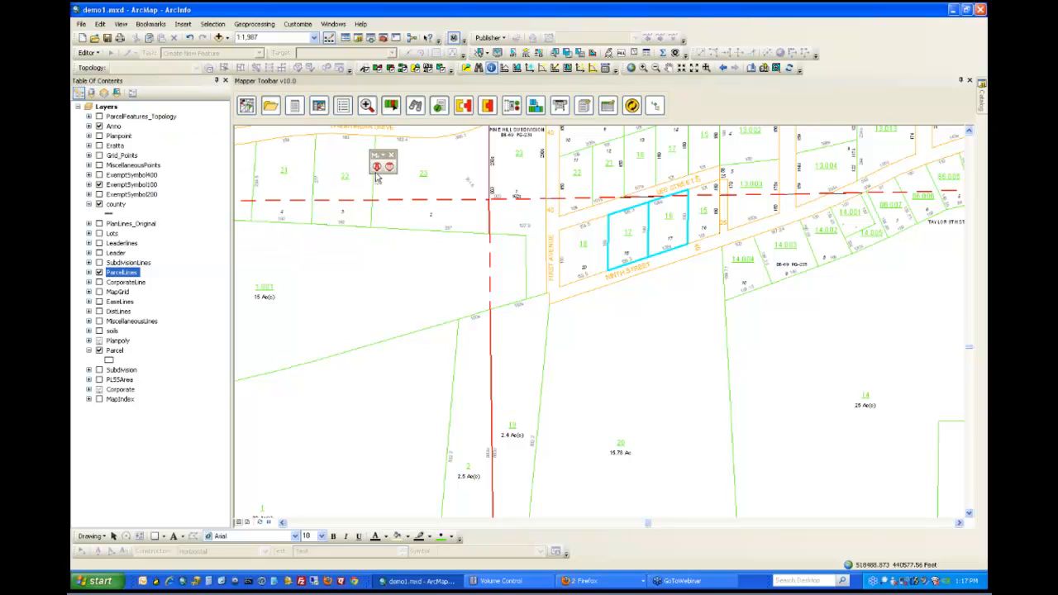
{"action": "left_click", "coordinate": [560, 105]}
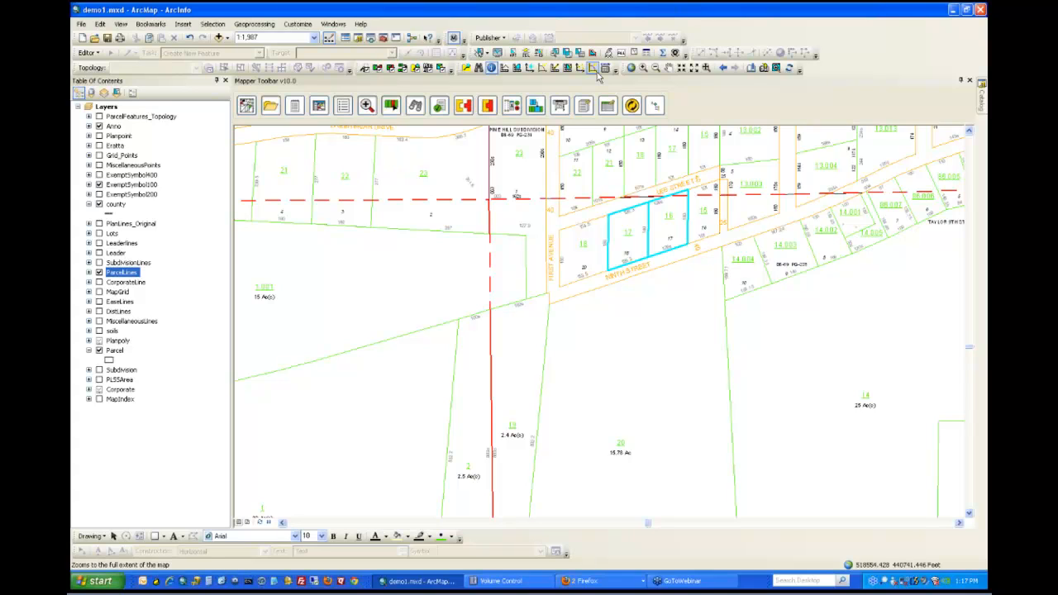
{"action": "left_click", "coordinate": [635, 53]}
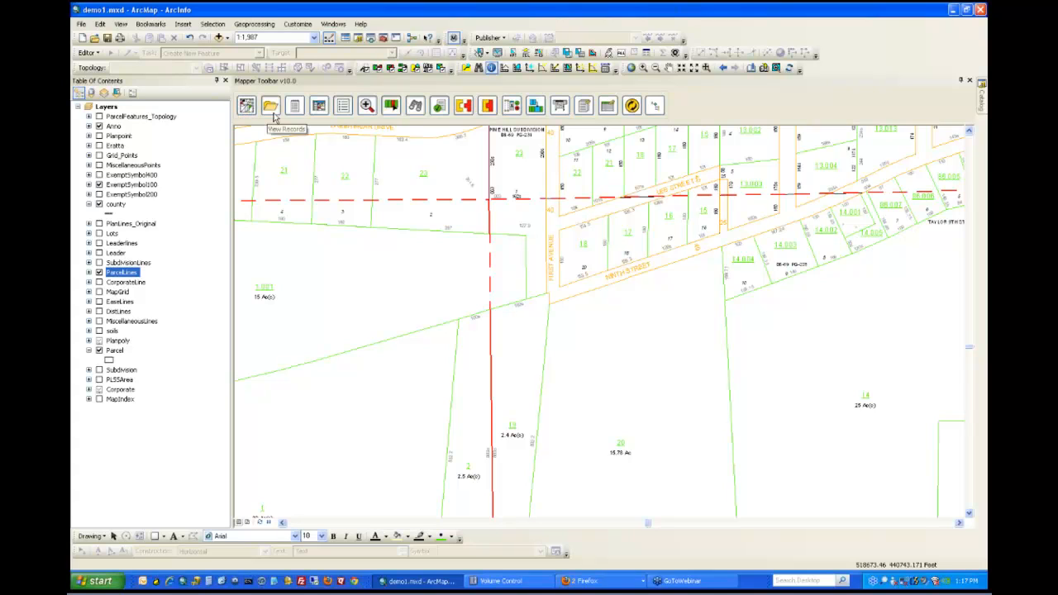
Step: Open the Split Manager, start an edit session and bring up its Shape Tools
{"action": "left_click", "coordinate": [463, 107]}
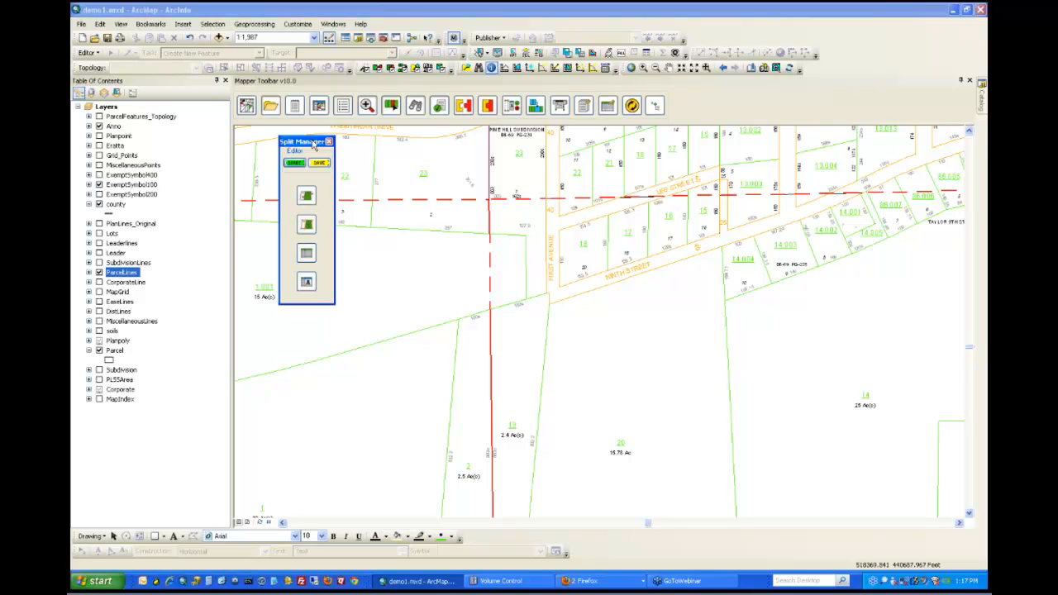
{"action": "left_click_drag", "start_coordinate": [313, 145], "coordinate": [281, 141]}
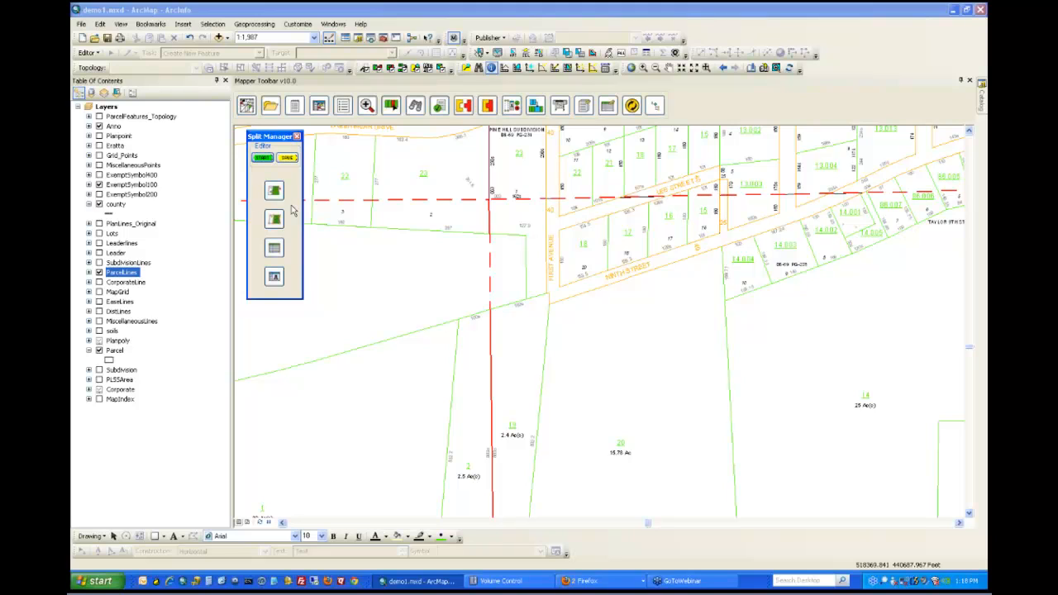
{"action": "left_click", "coordinate": [277, 191]}
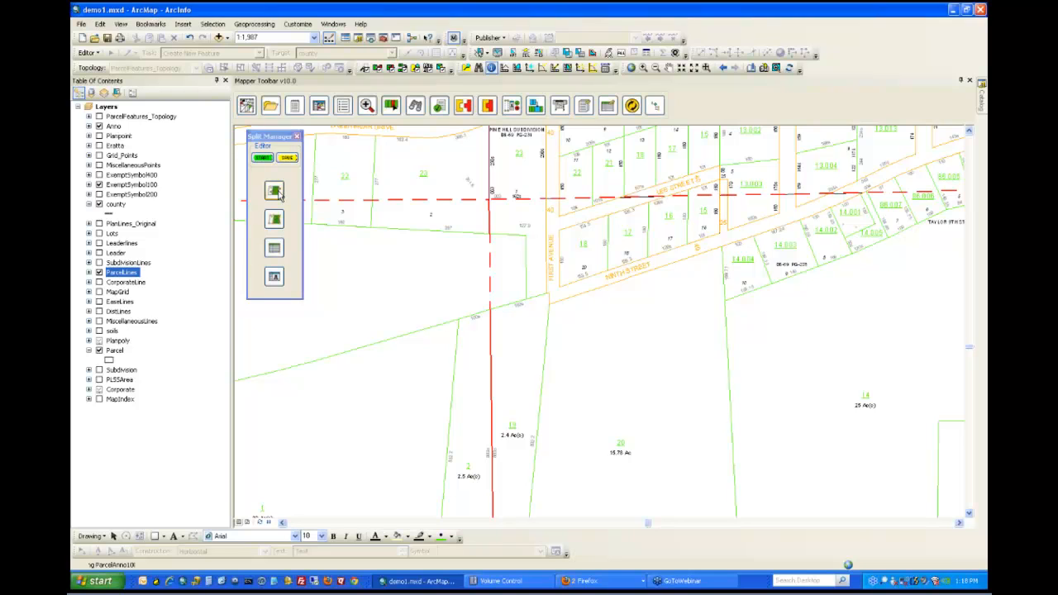
{"action": "left_click", "coordinate": [278, 192]}
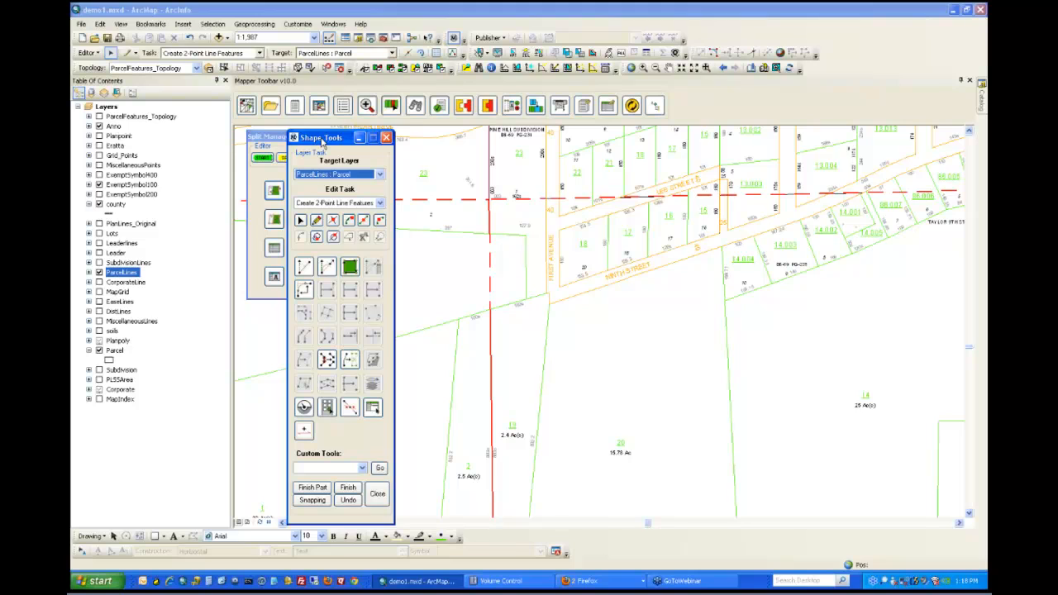
{"action": "left_click_drag", "start_coordinate": [322, 142], "coordinate": [320, 128]}
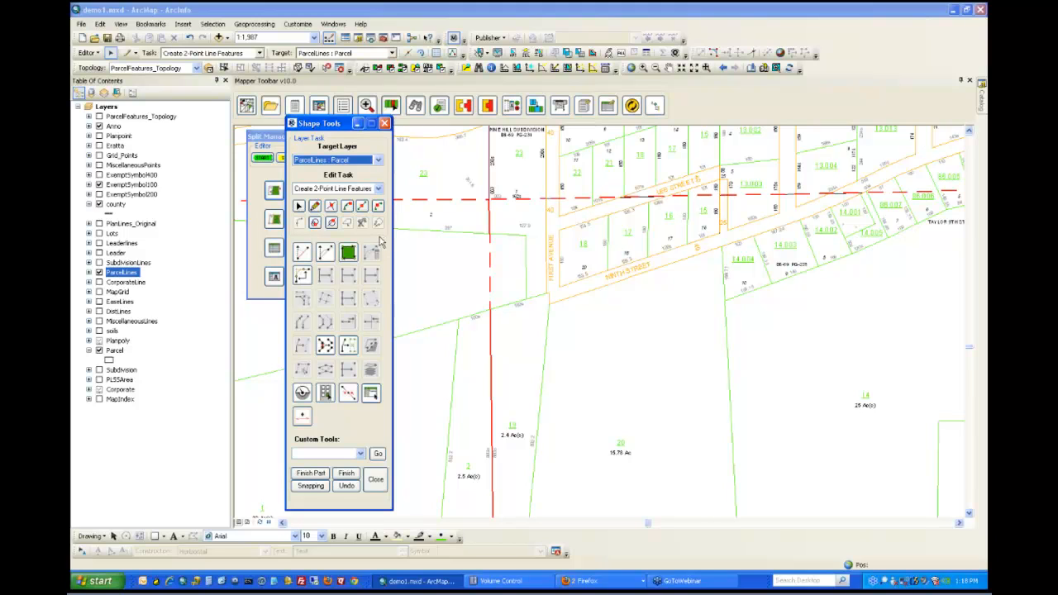
Step: Start a parcel line sketch at the ParcelLines endpoint at parcel 20's northeast corner and open the Traverse dialog
{"action": "left_click", "coordinate": [315, 205]}
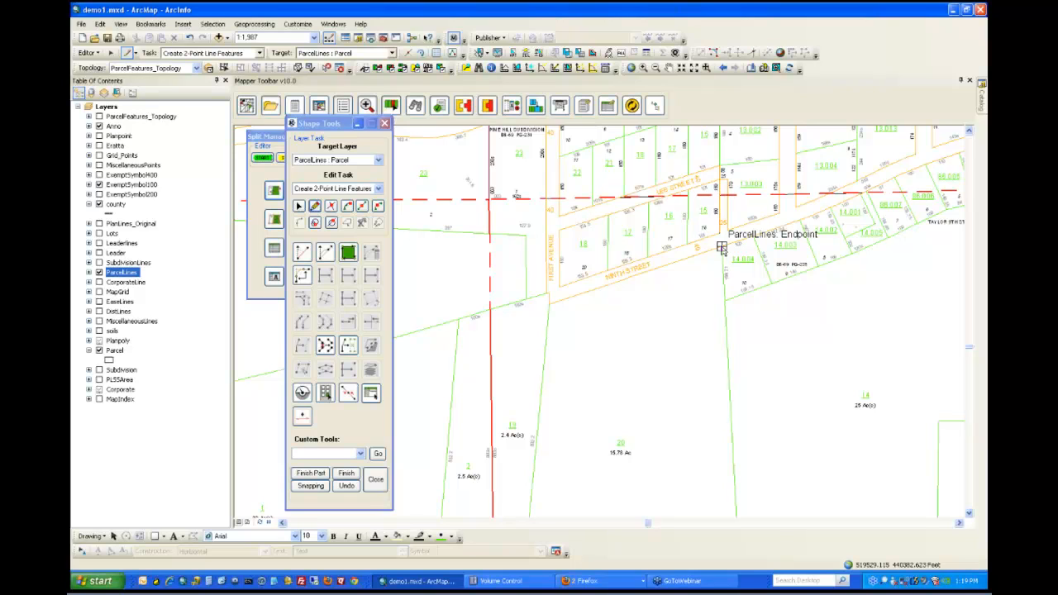
{"action": "left_click", "coordinate": [721, 248]}
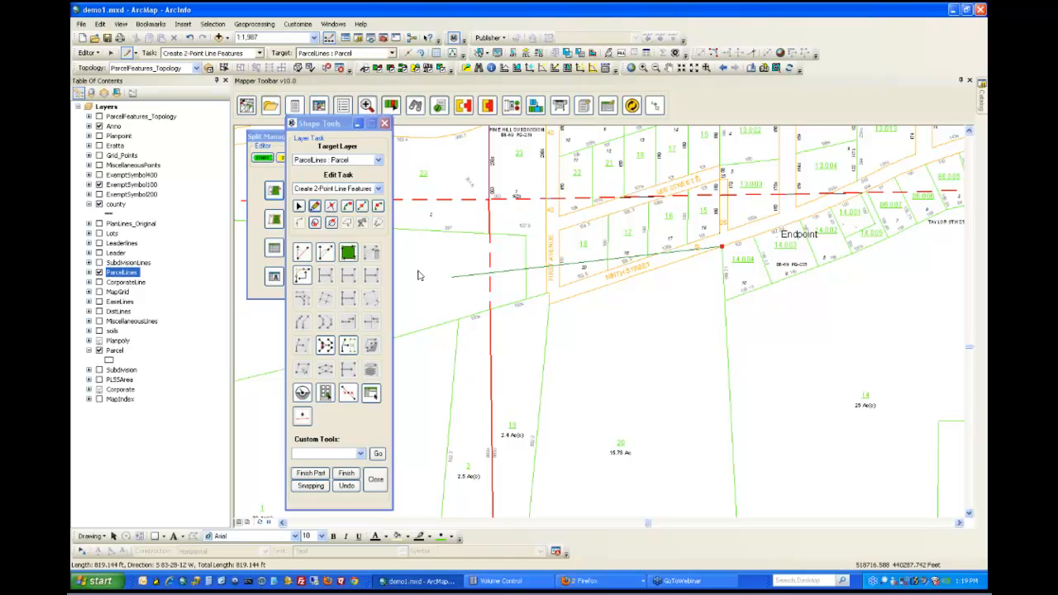
{"action": "left_click", "coordinate": [347, 255]}
{"action": "left_click_drag", "start_coordinate": [683, 230], "coordinate": [393, 202]}
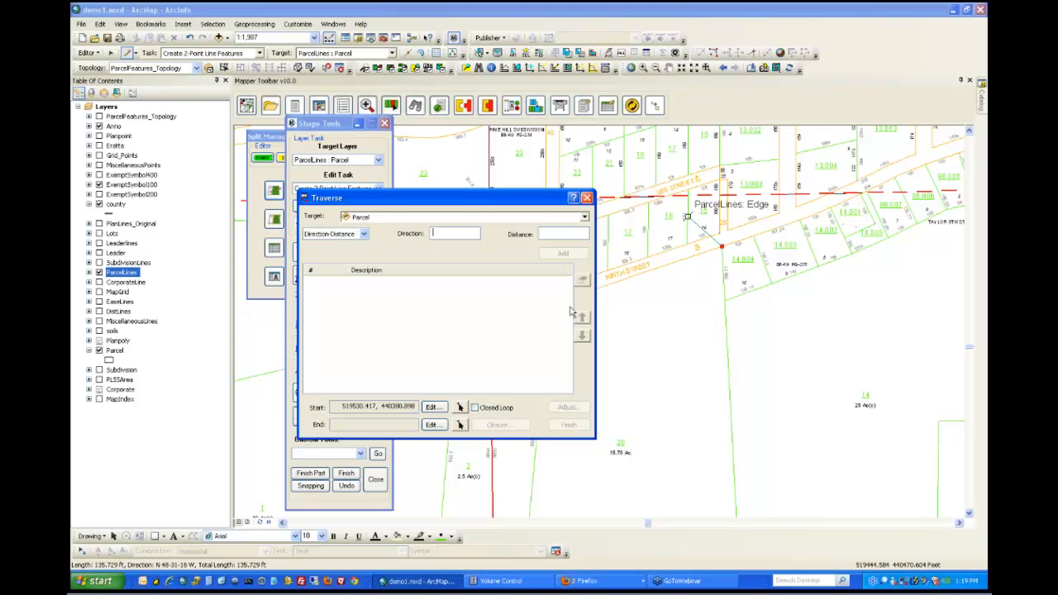
Step: Add a direction-distance traverse course of s3-4-58e and 163.914 with Parcel as the target, keeping the sketch in view
{"action": "type", "text": "s3-458"}
{"action": "key", "text": "Tab"}
{"action": "type", "text": "163.914"}
{"action": "left_click", "coordinate": [423, 217]}
{"action": "scroll", "coordinate": [438, 248], "scroll_direction": "down", "scroll_amount": 3}
{"action": "scroll", "coordinate": [422, 254], "scroll_direction": "up", "scroll_amount": 3}
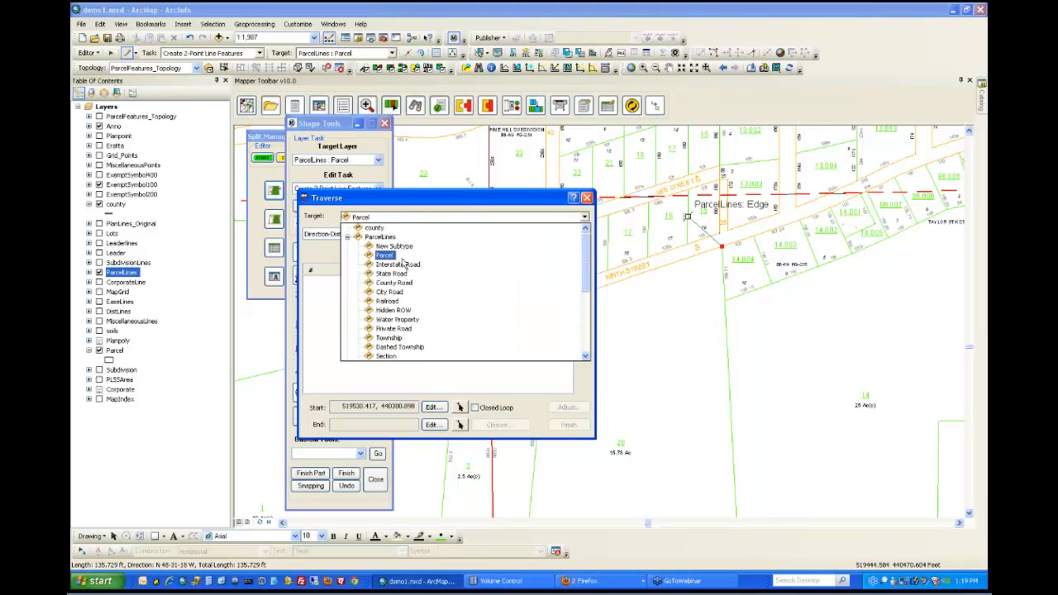
{"action": "left_click", "coordinate": [402, 257]}
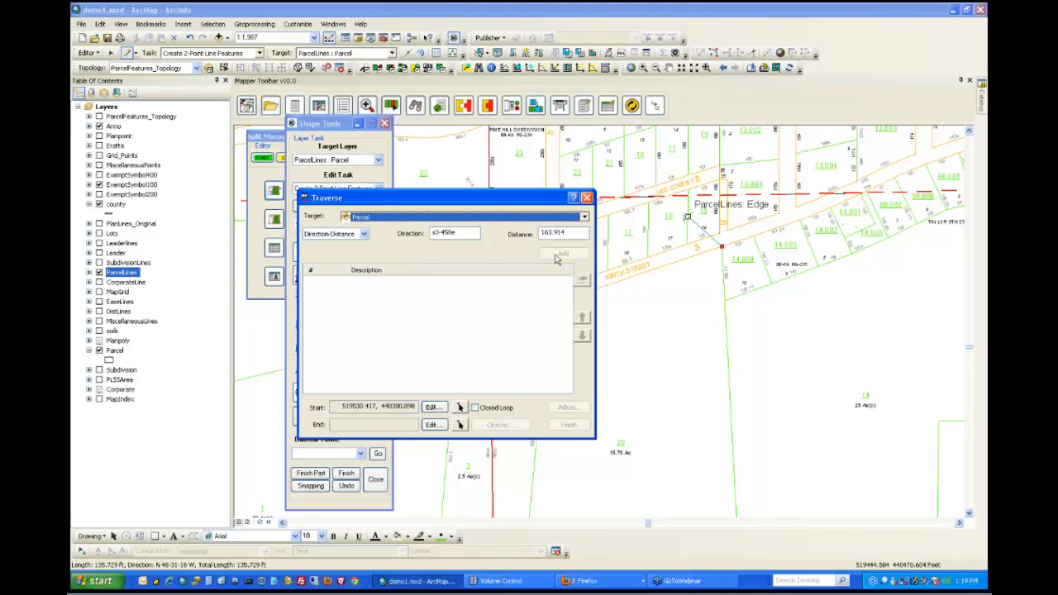
{"action": "left_click", "coordinate": [447, 232]}
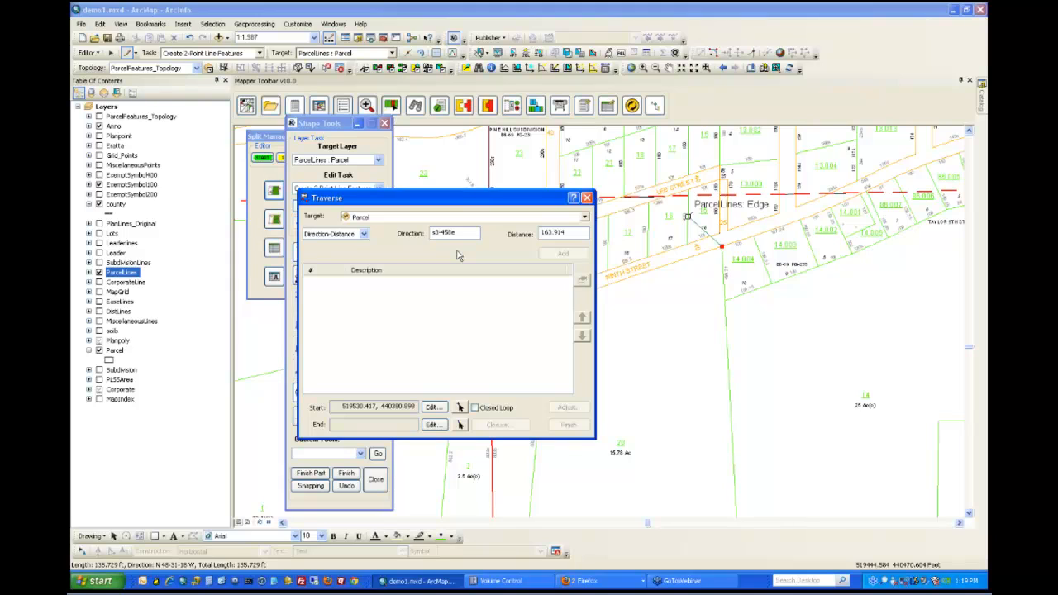
{"action": "type", "text": "-"}
{"action": "left_click", "coordinate": [563, 253]}
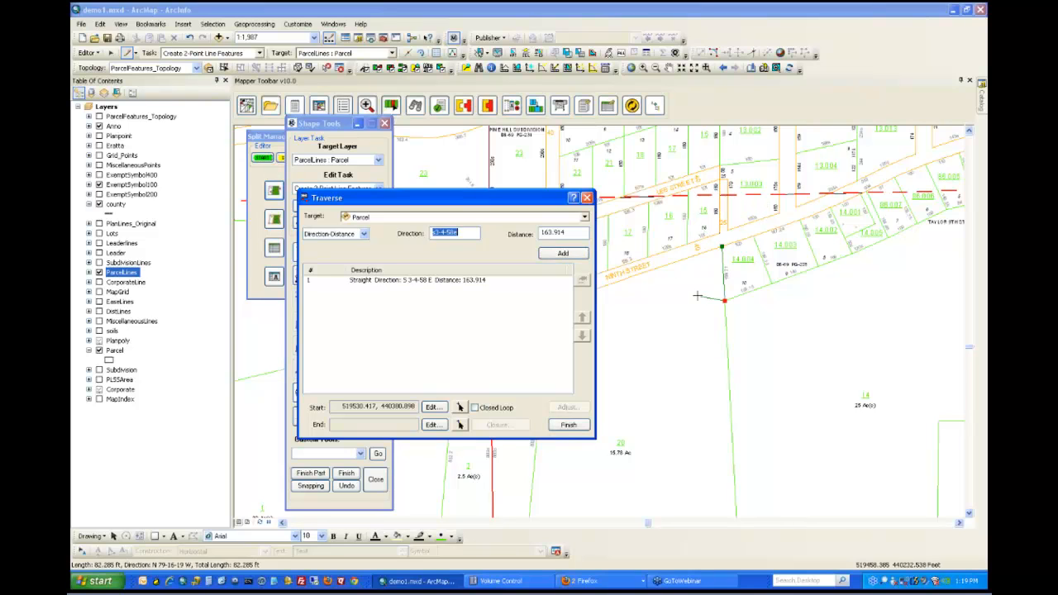
{"action": "left_click_drag", "start_coordinate": [493, 200], "coordinate": [557, 181]}
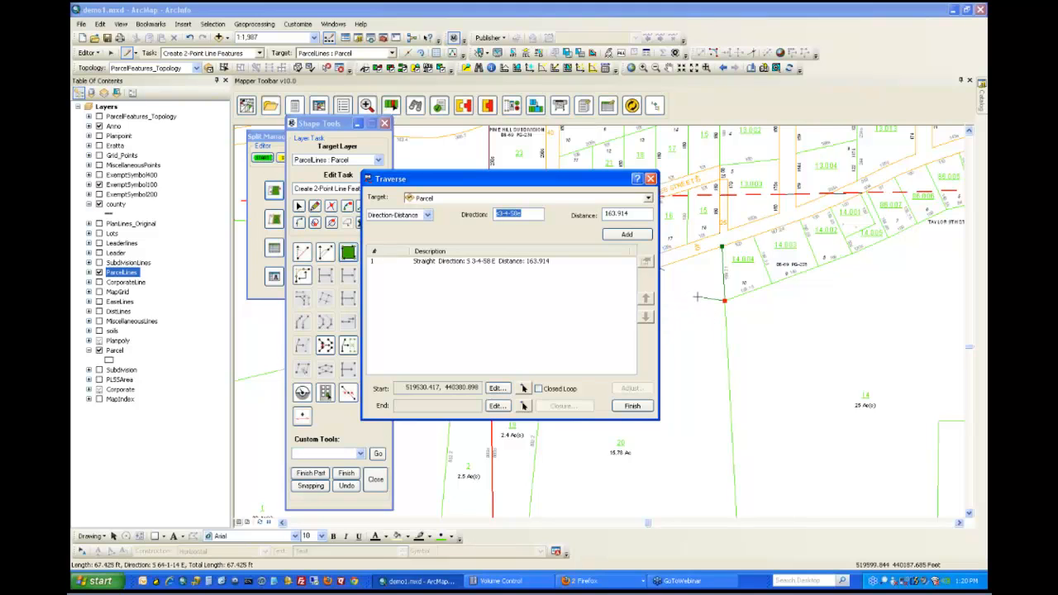
Step: Restart the parcel line sketch at parcel 14.004's southwest corner and add a direction-distance traverse course of s71-24-16w and 575
{"action": "left_click_drag", "start_coordinate": [555, 180], "coordinate": [575, 154]}
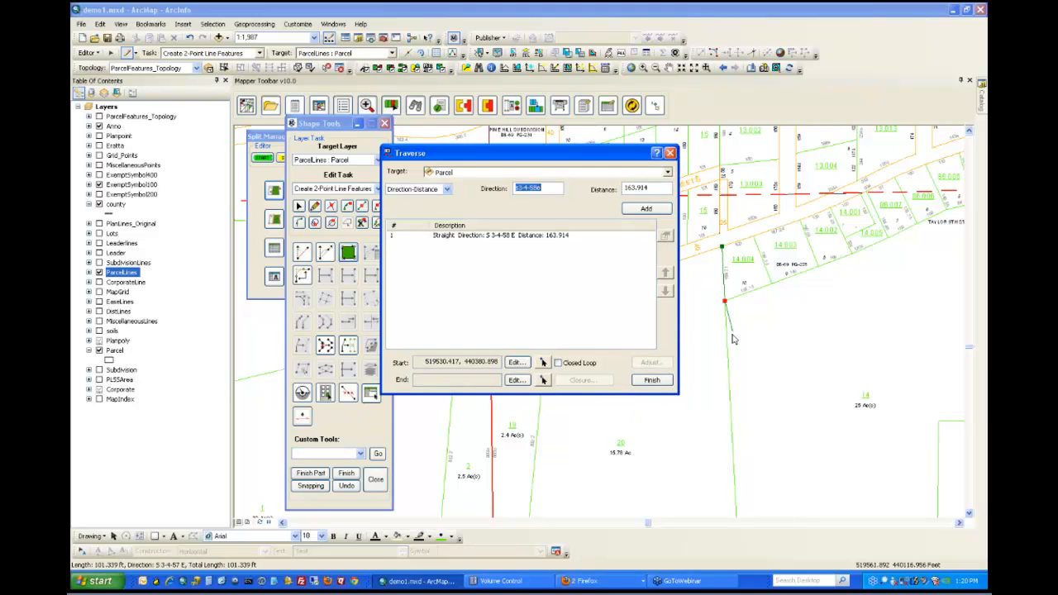
{"action": "left_click", "coordinate": [361, 224]}
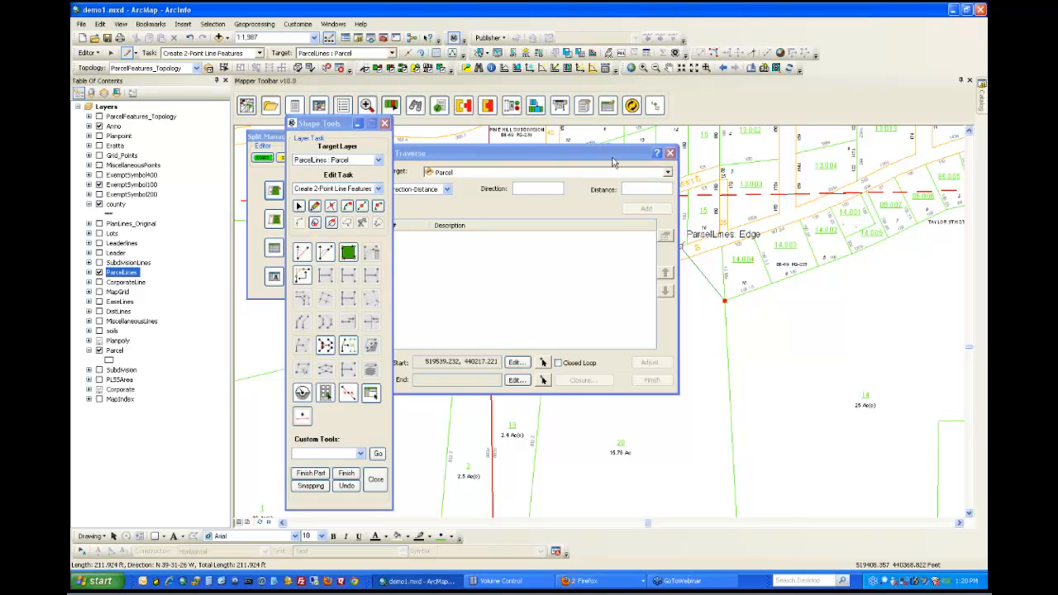
{"action": "left_click_drag", "start_coordinate": [607, 155], "coordinate": [478, 150]}
{"action": "type", "text": "s"}
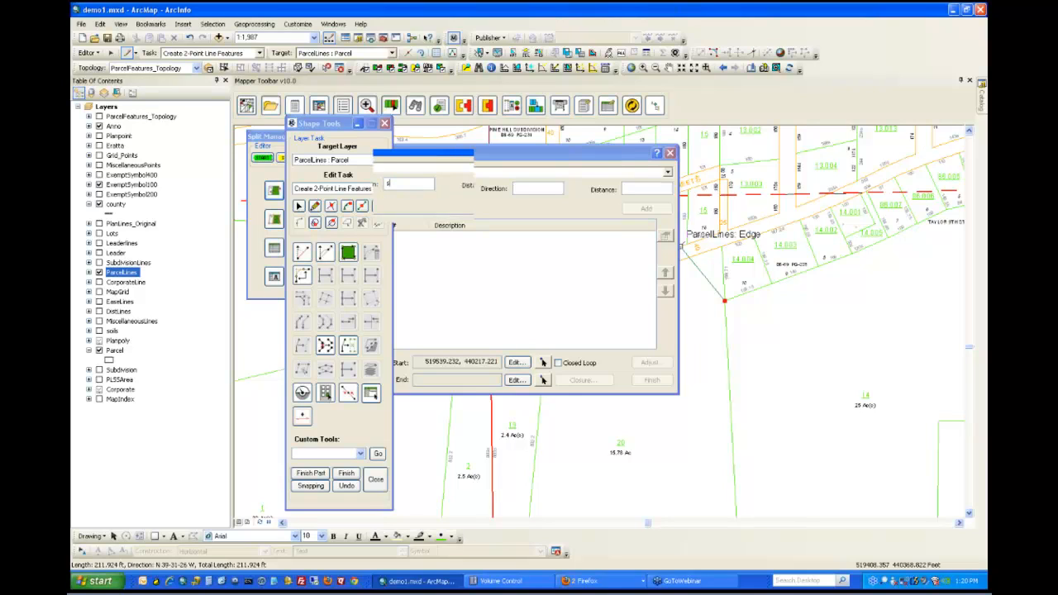
{"action": "type", "text": "71-24-16w"}
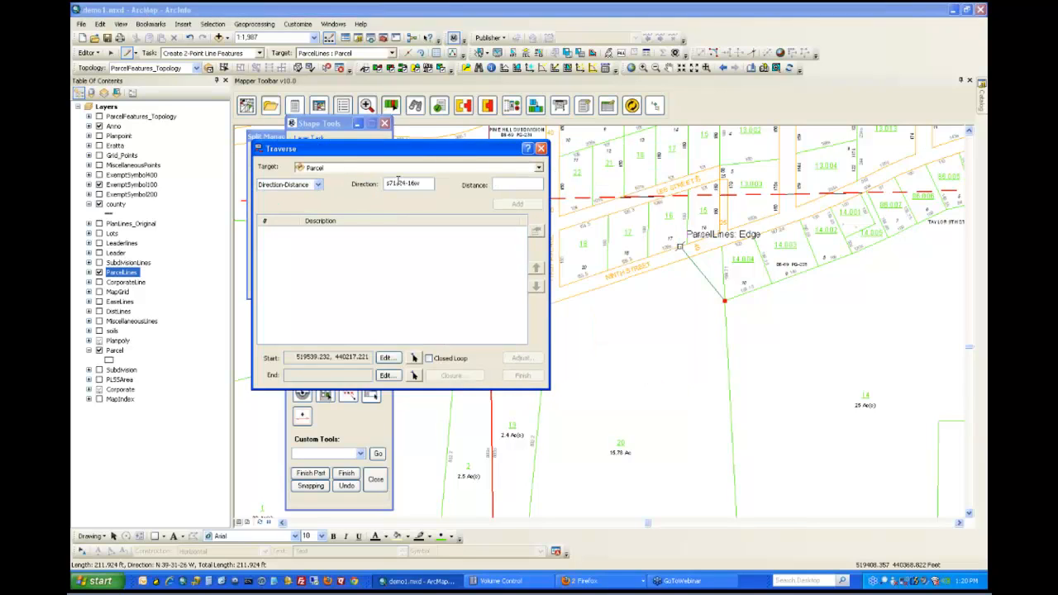
{"action": "type", "text": "575"}
{"action": "left_click", "coordinate": [521, 205]}
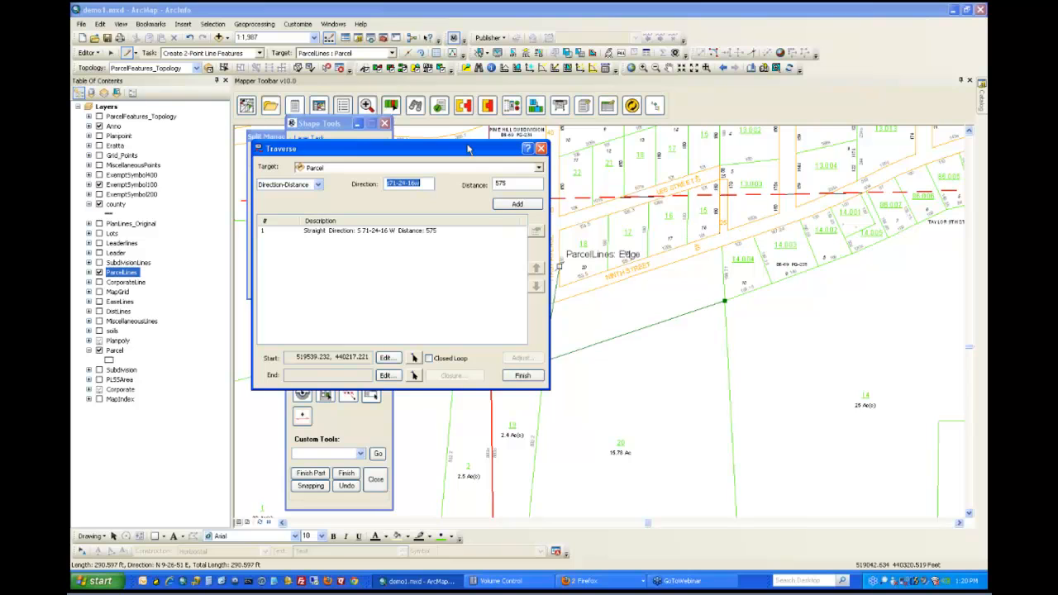
Step: Check the 575 ft course on the map, finish the traverse into a parcel line and close the Traverse dialog
{"action": "left_click_drag", "start_coordinate": [471, 151], "coordinate": [818, 288]}
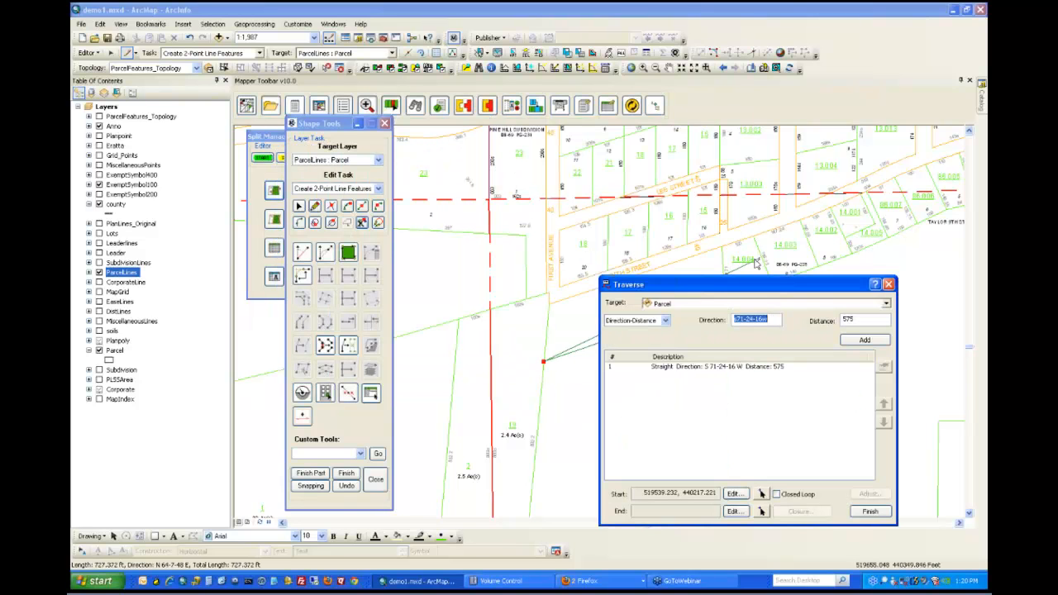
{"action": "left_click", "coordinate": [870, 510]}
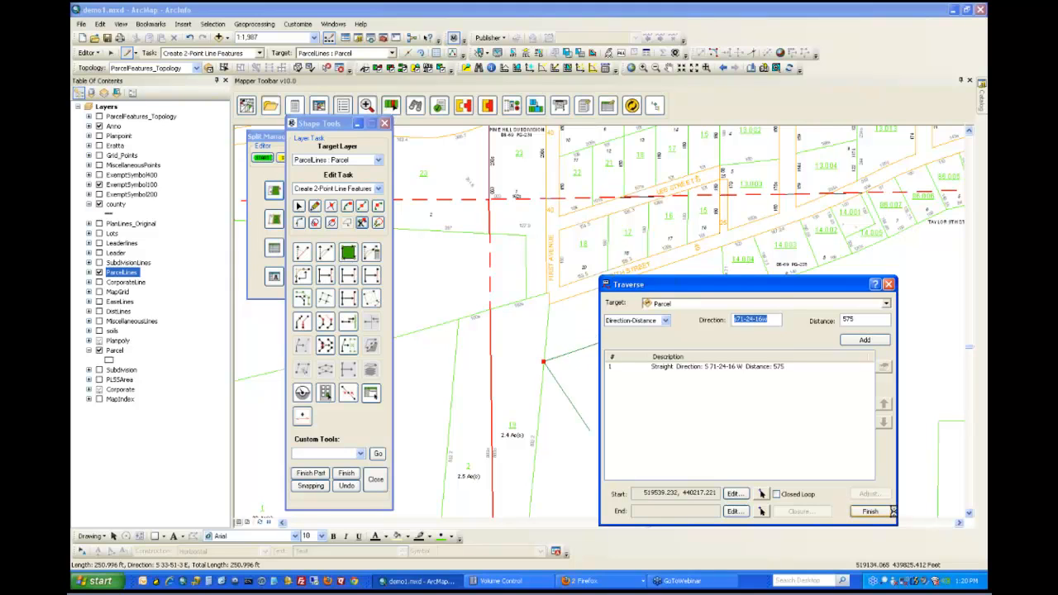
{"action": "left_click", "coordinate": [887, 284]}
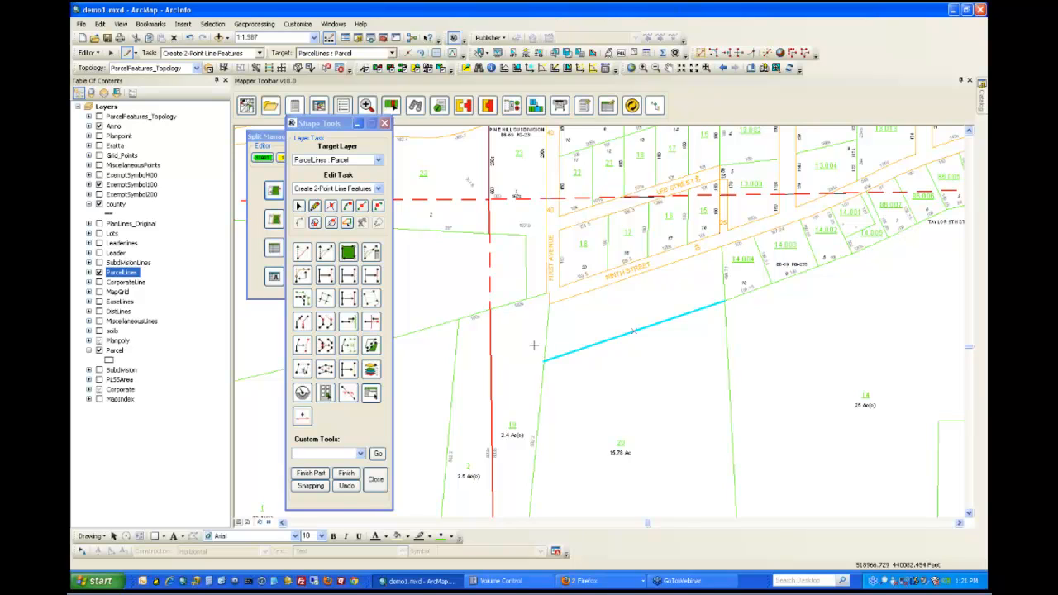
Step: Split the new traversed line with Proportion into lengths of 150, 150 and 275 from its start point
{"action": "left_click", "coordinate": [372, 276]}
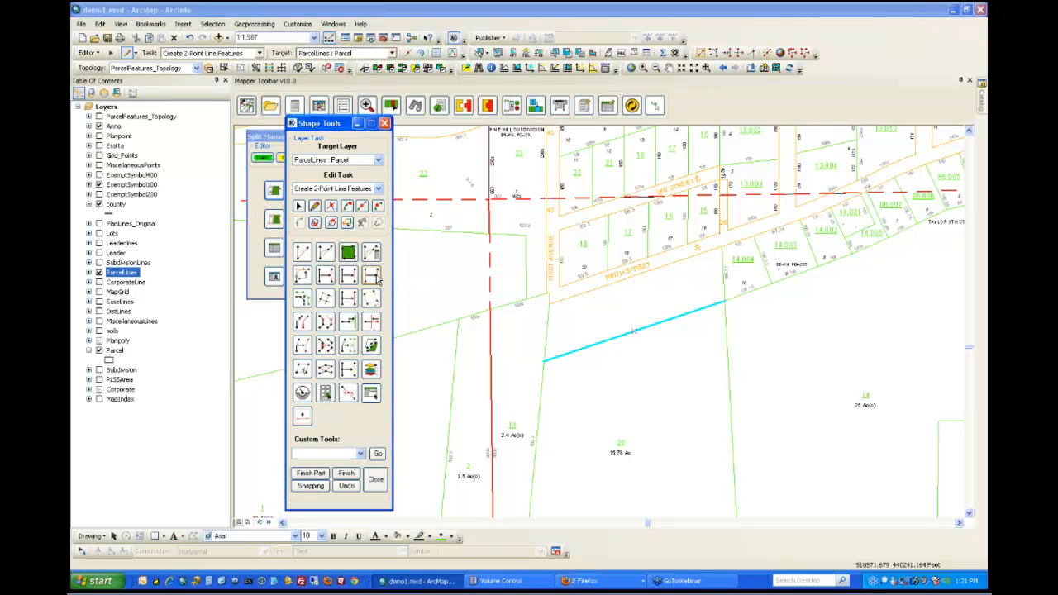
{"action": "left_click_drag", "start_coordinate": [541, 196], "coordinate": [541, 192]}
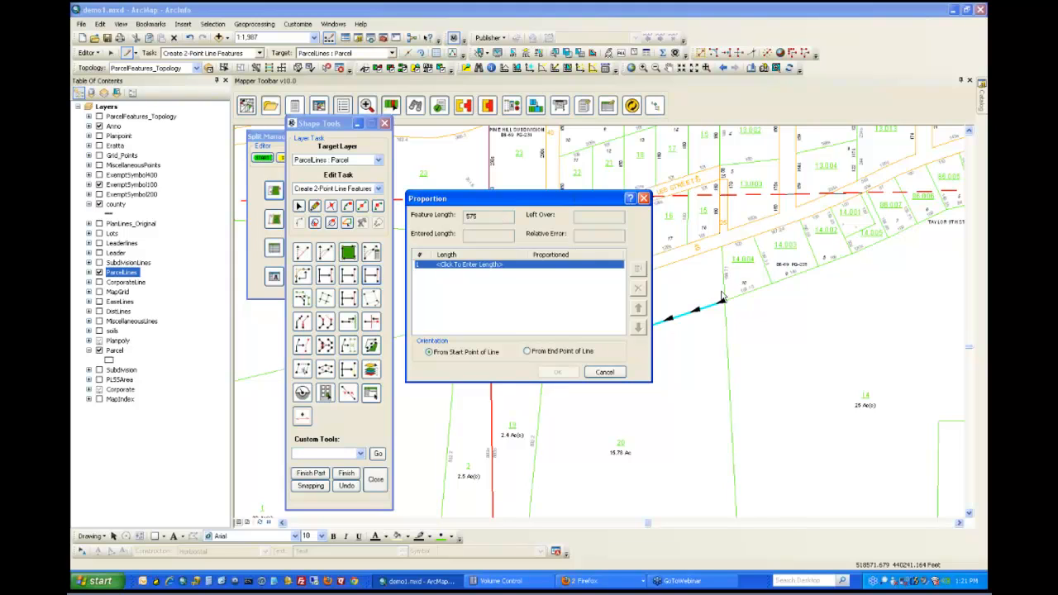
{"action": "left_click", "coordinate": [472, 266]}
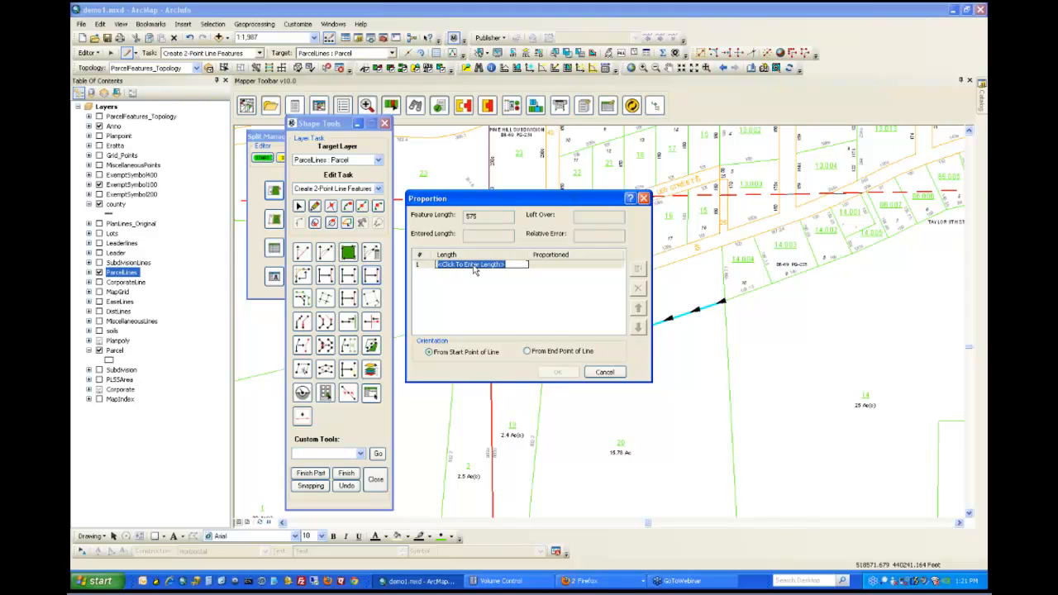
{"action": "type", "text": "150"}
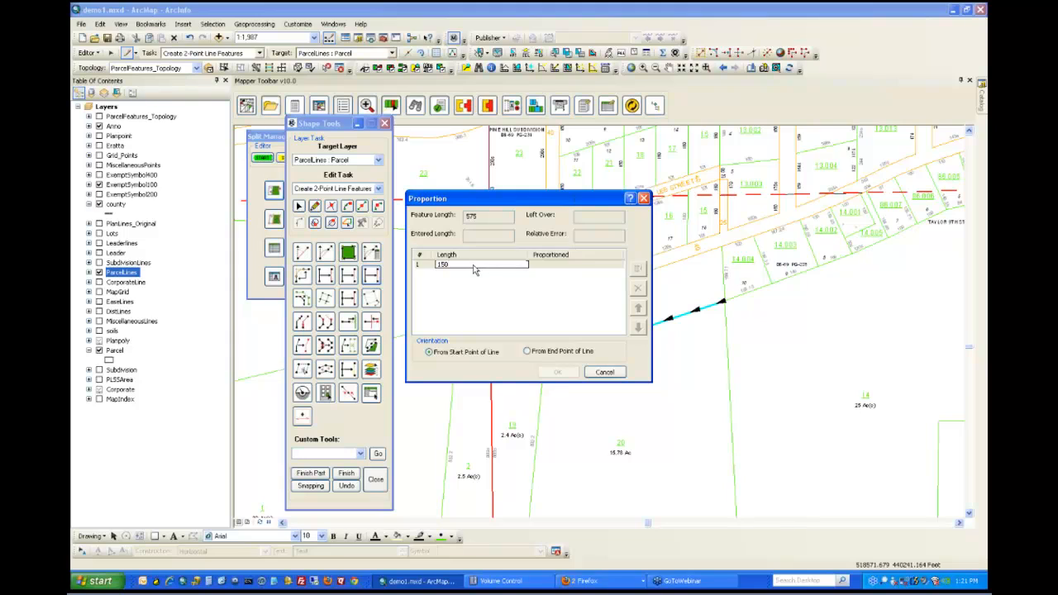
{"action": "key", "text": "Return"}
{"action": "type", "text": "150"}
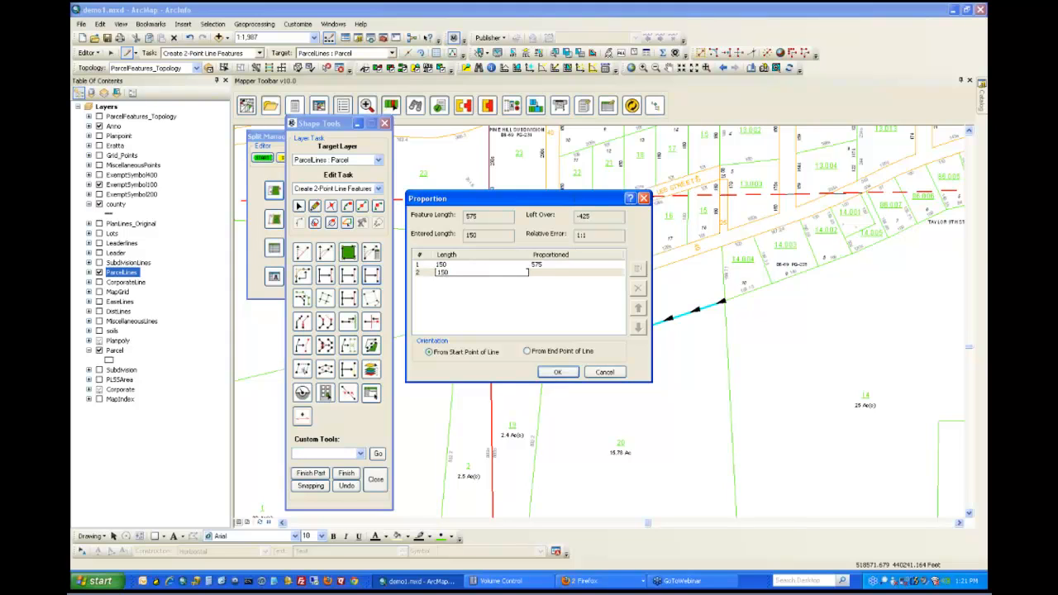
{"action": "key", "text": "Return"}
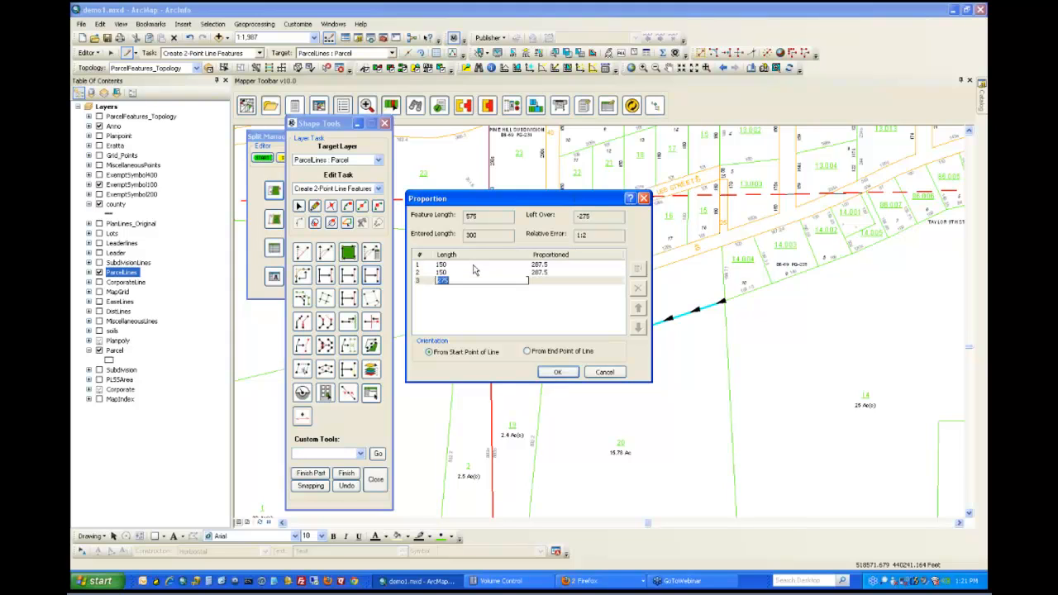
{"action": "key", "text": "Return"}
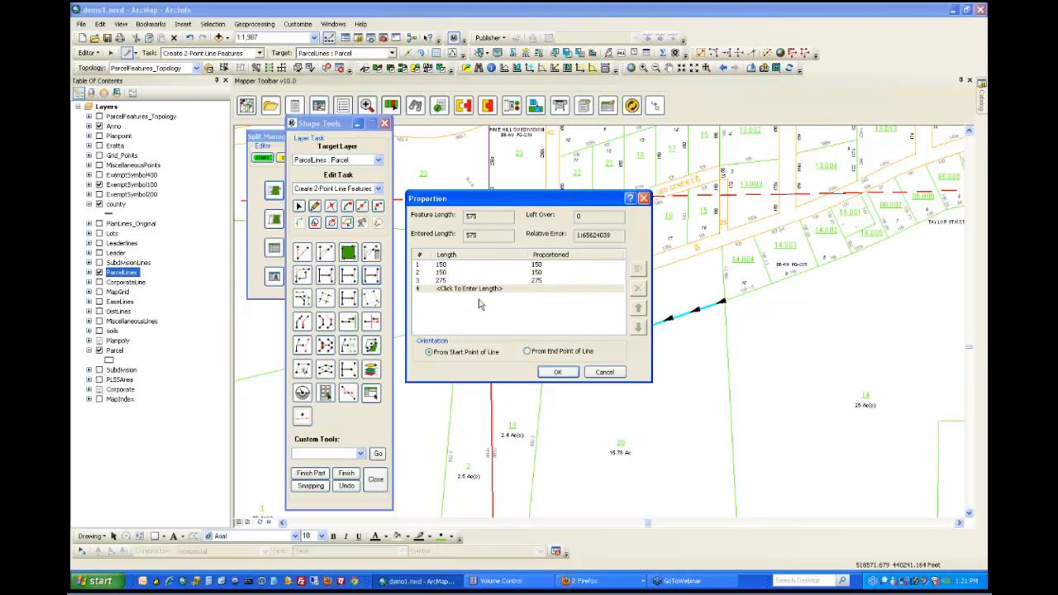
{"action": "left_click", "coordinate": [557, 371]}
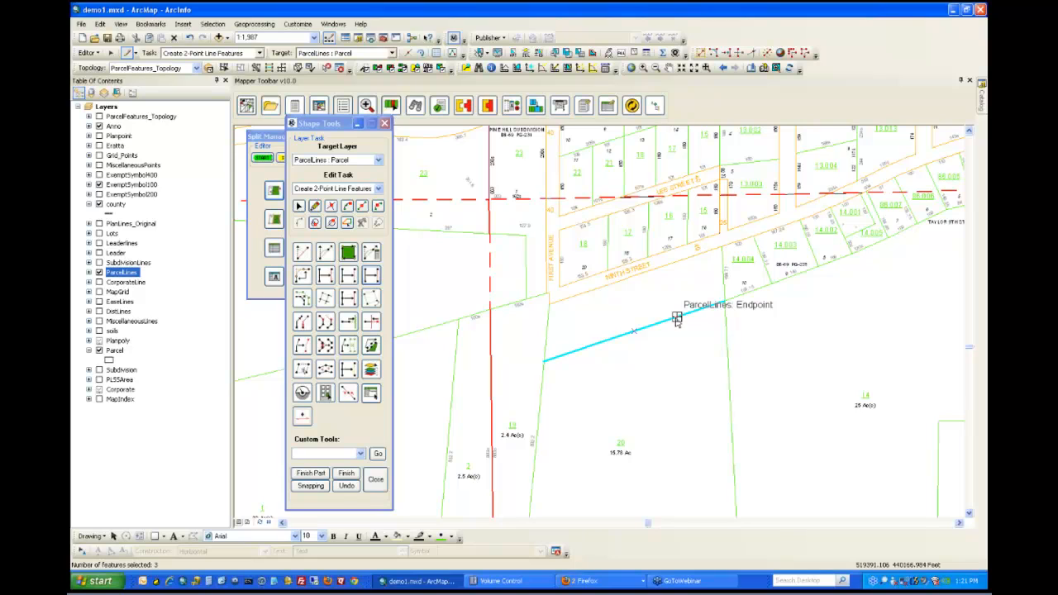
Step: Draw a two-point lot line from the eastern split point to the Ninth Street line, parallel to parcel 14.004's west boundary
{"action": "left_click", "coordinate": [676, 318]}
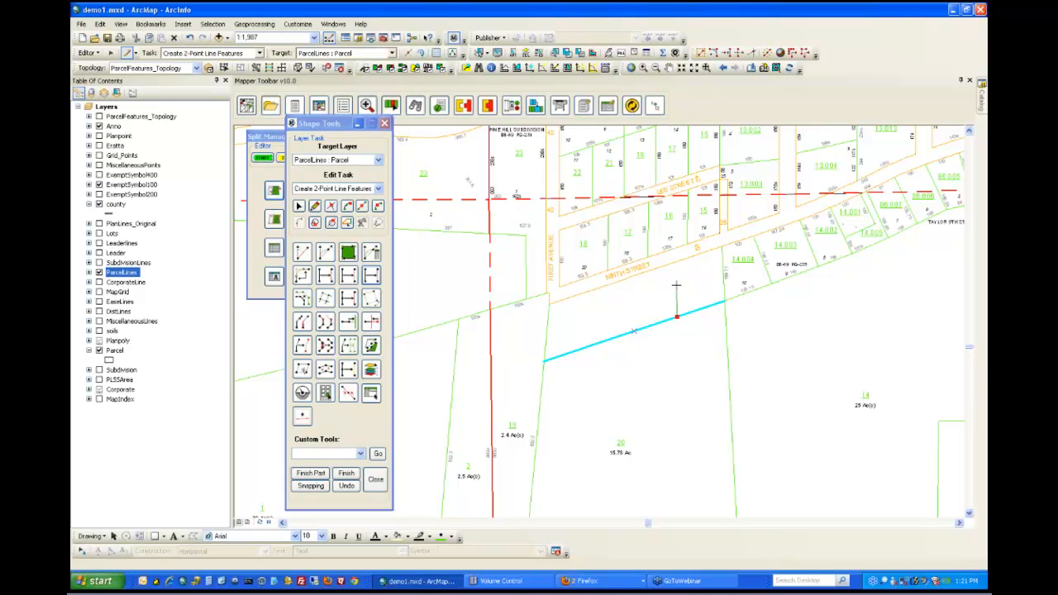
{"action": "right_click", "coordinate": [723, 281]}
{"action": "right_click", "coordinate": [722, 267]}
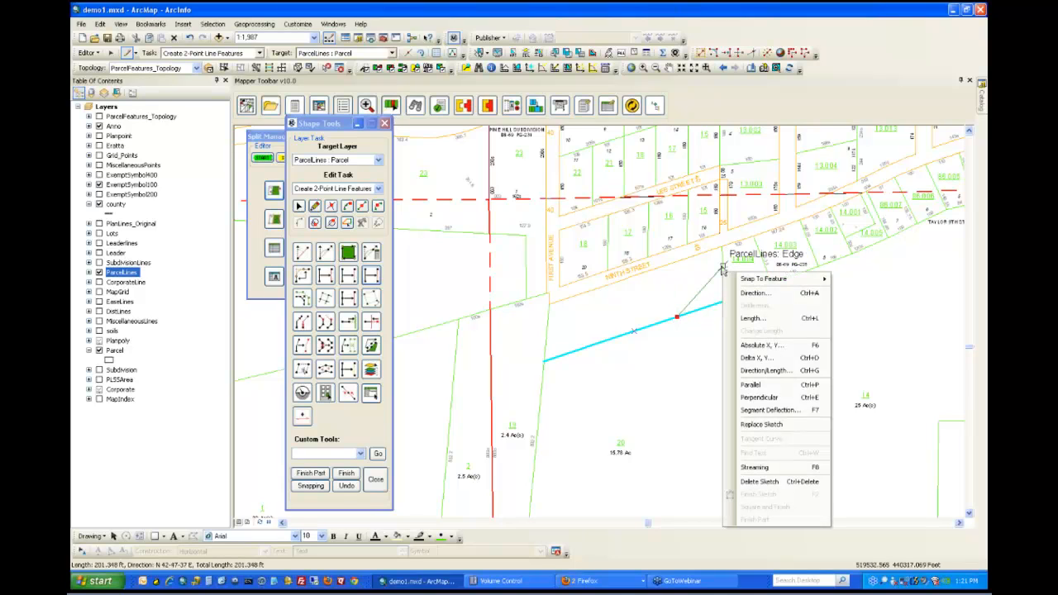
{"action": "left_click", "coordinate": [763, 380]}
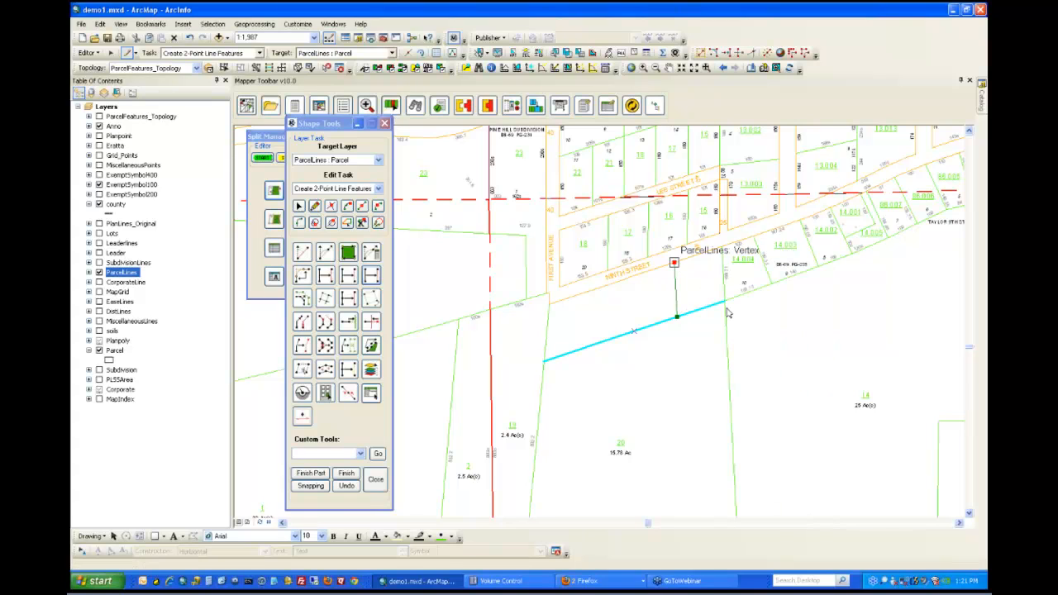
{"action": "left_click", "coordinate": [674, 263]}
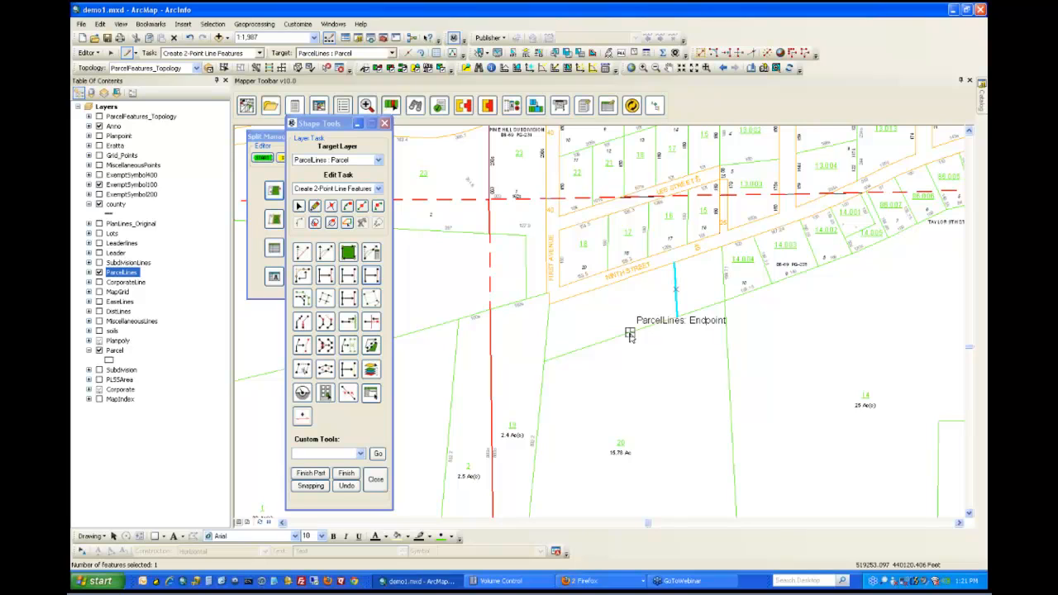
Step: Draw a second lot line from the western split point to the Ninth Street line, parallel to the first lot line
{"action": "left_click", "coordinate": [630, 334]}
{"action": "right_click", "coordinate": [674, 281]}
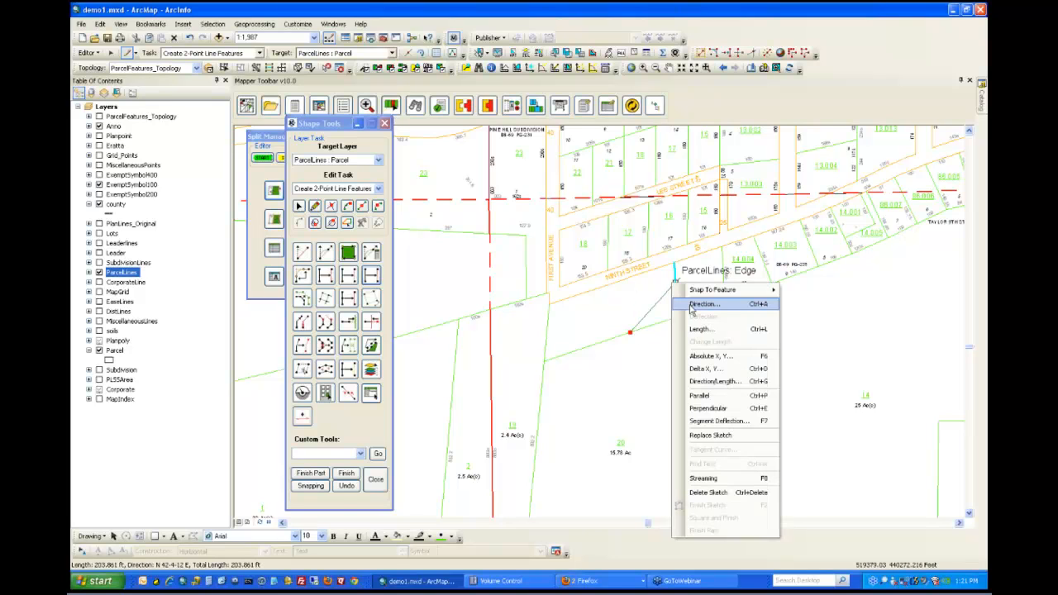
{"action": "left_click", "coordinate": [713, 398]}
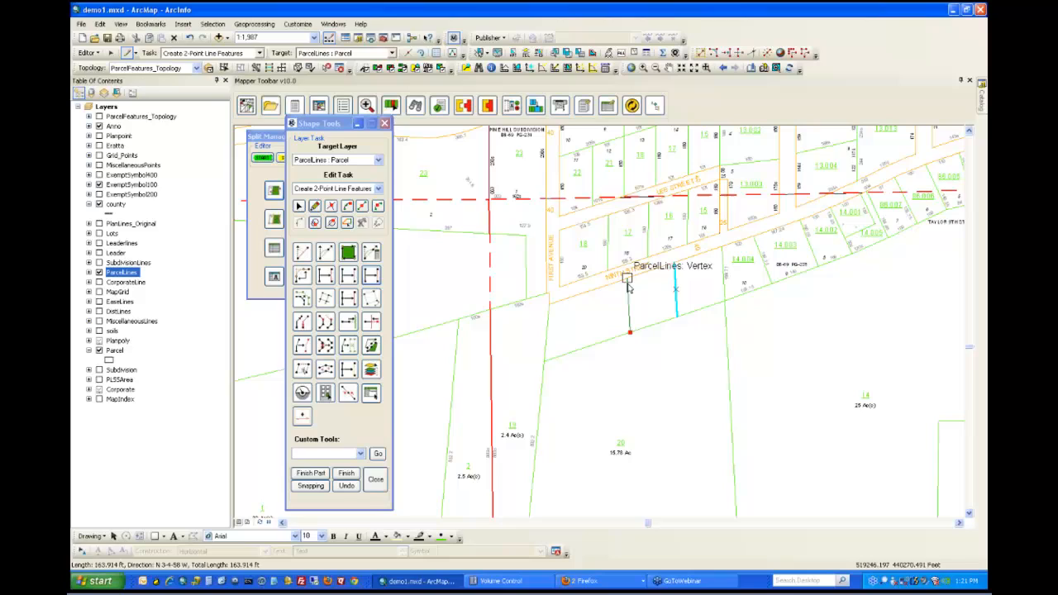
{"action": "left_click", "coordinate": [637, 325]}
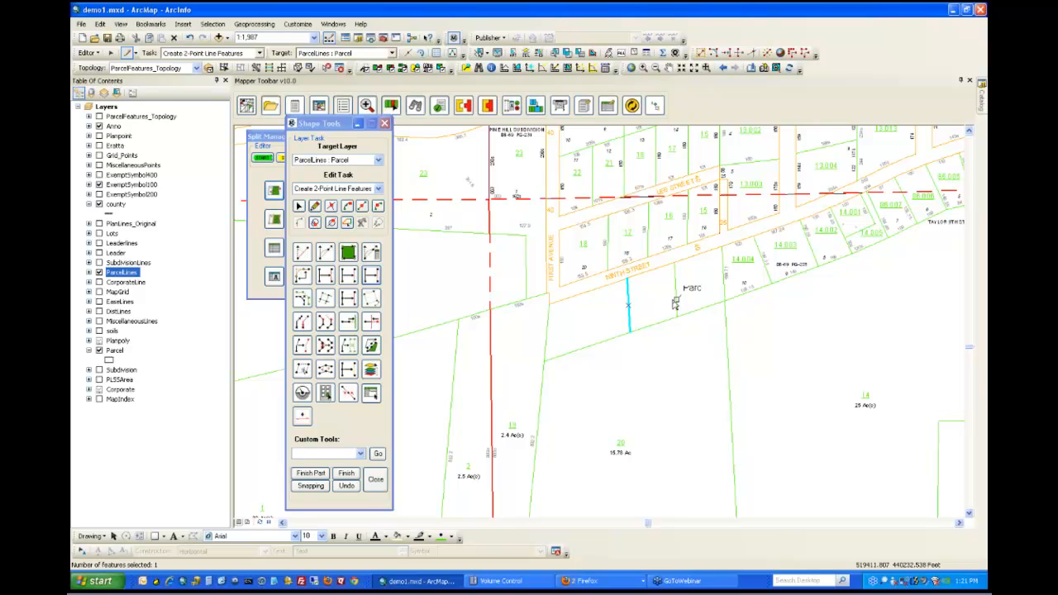
Step: Select the three segments of the split rear line together with the two new lot lines
{"action": "left_click", "coordinate": [300, 206]}
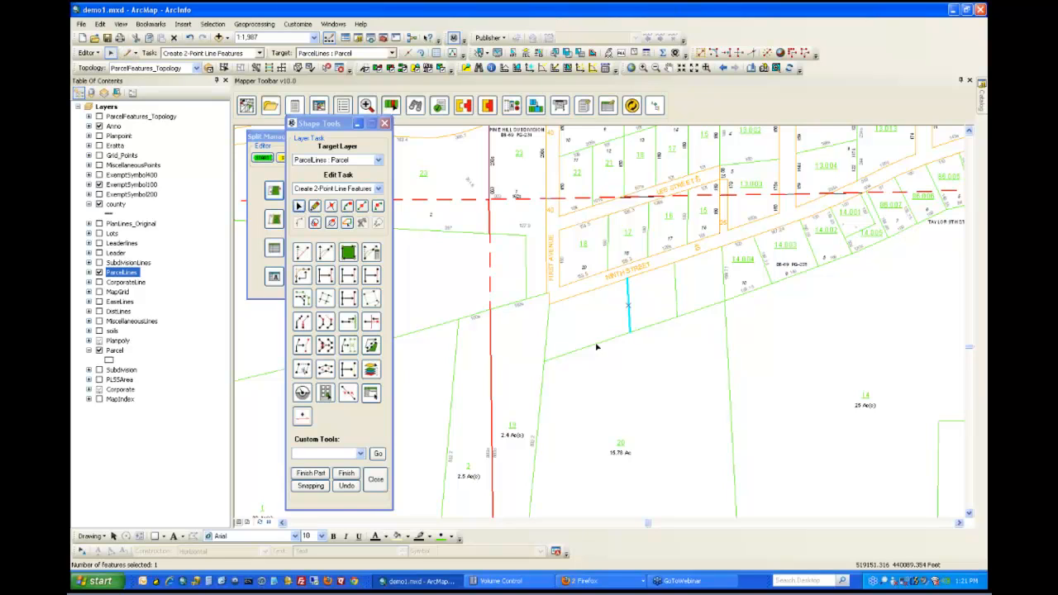
{"action": "left_click", "coordinate": [598, 343]}
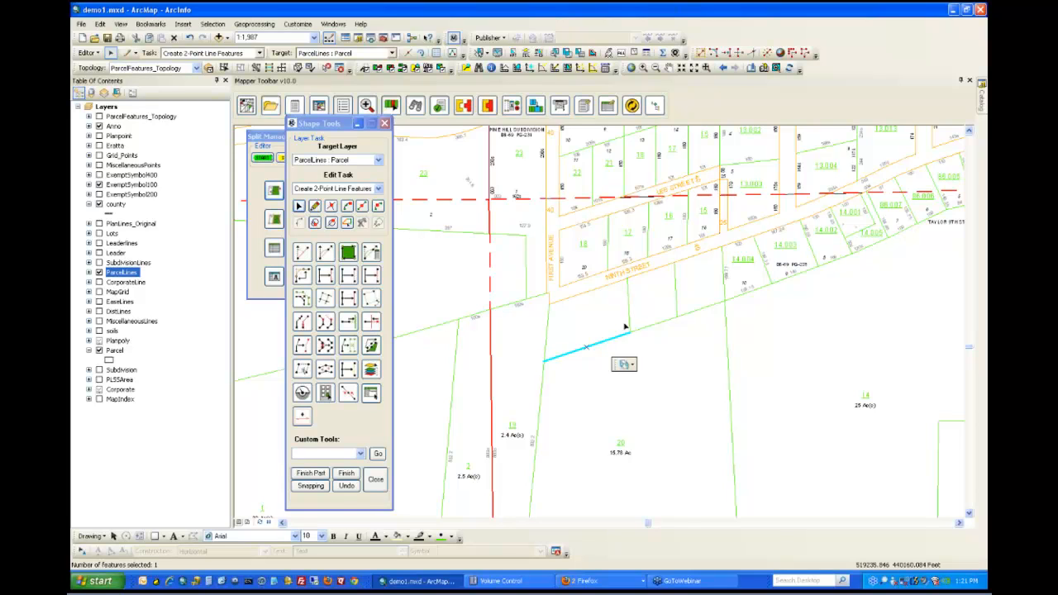
{"action": "left_click", "coordinate": [629, 312]}
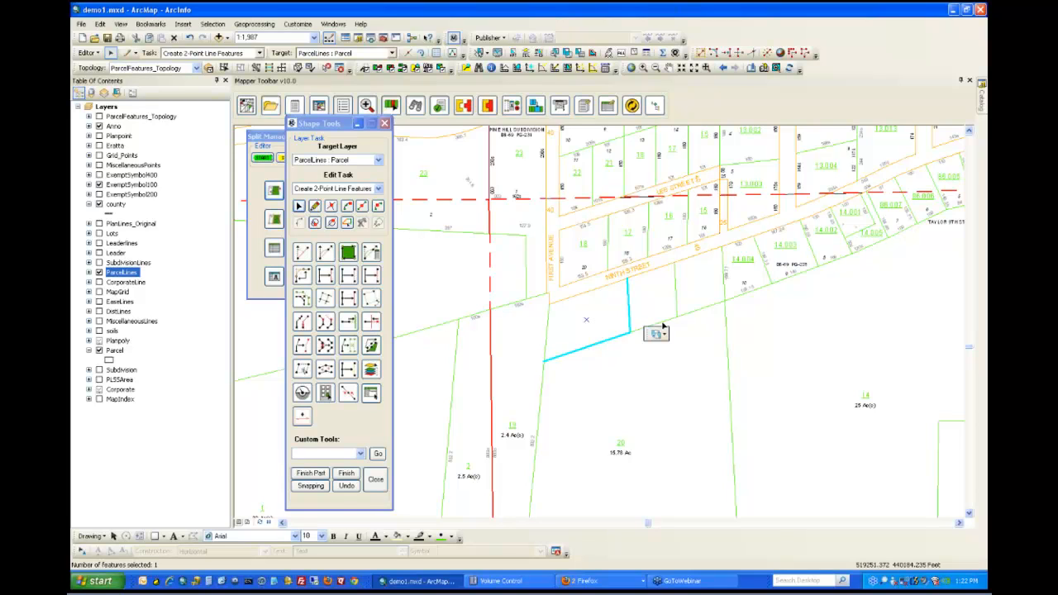
{"action": "left_click", "coordinate": [662, 322], "text": "shift"}
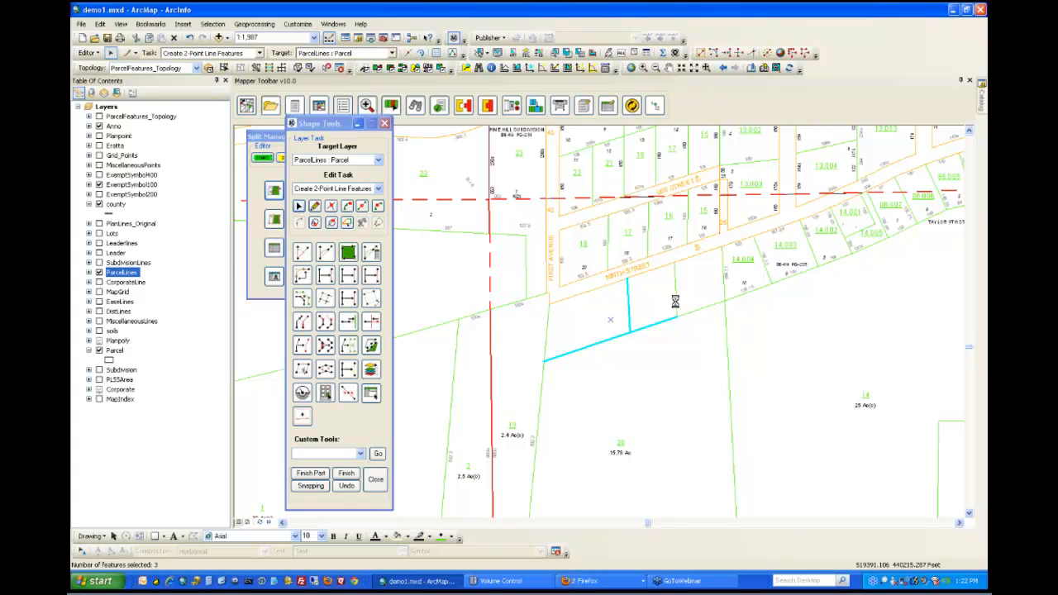
{"action": "left_click", "coordinate": [696, 311], "text": "shift"}
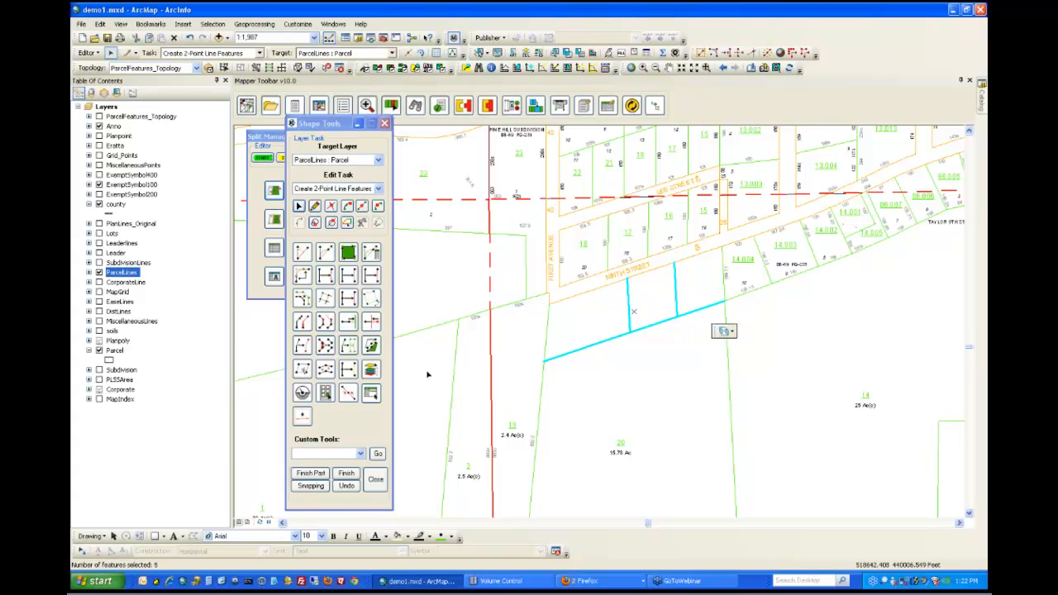
Step: Construct parcel polygons from the selected lines with target Parcel : Parcel and task Create New Feature, and select the westernmost new polygon
{"action": "left_click", "coordinate": [343, 159]}
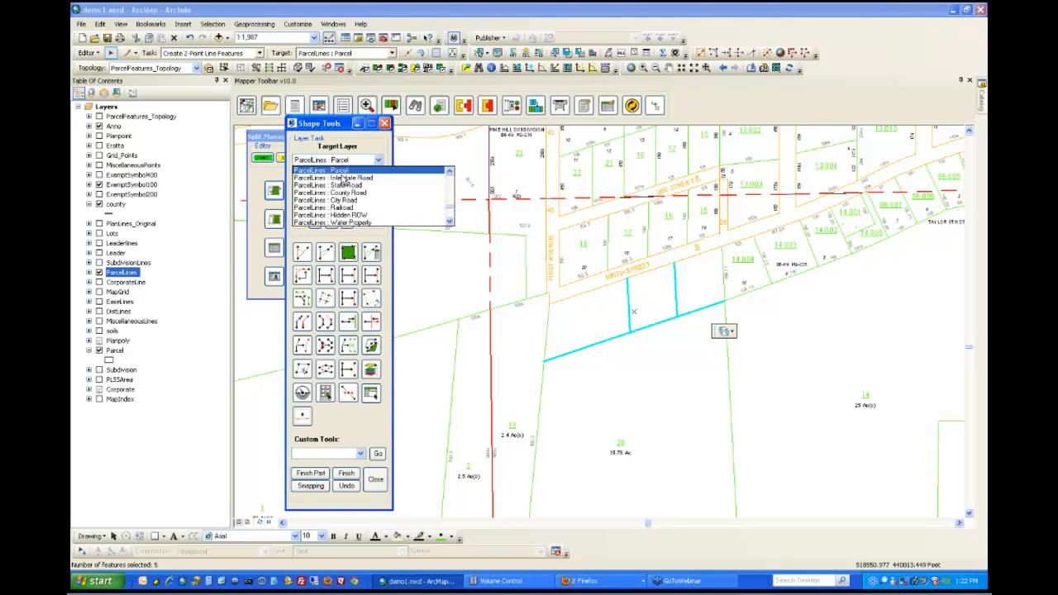
{"action": "scroll", "coordinate": [338, 198], "scroll_direction": "down", "scroll_amount": 3}
{"action": "scroll", "coordinate": [338, 206], "scroll_direction": "down", "scroll_amount": 3}
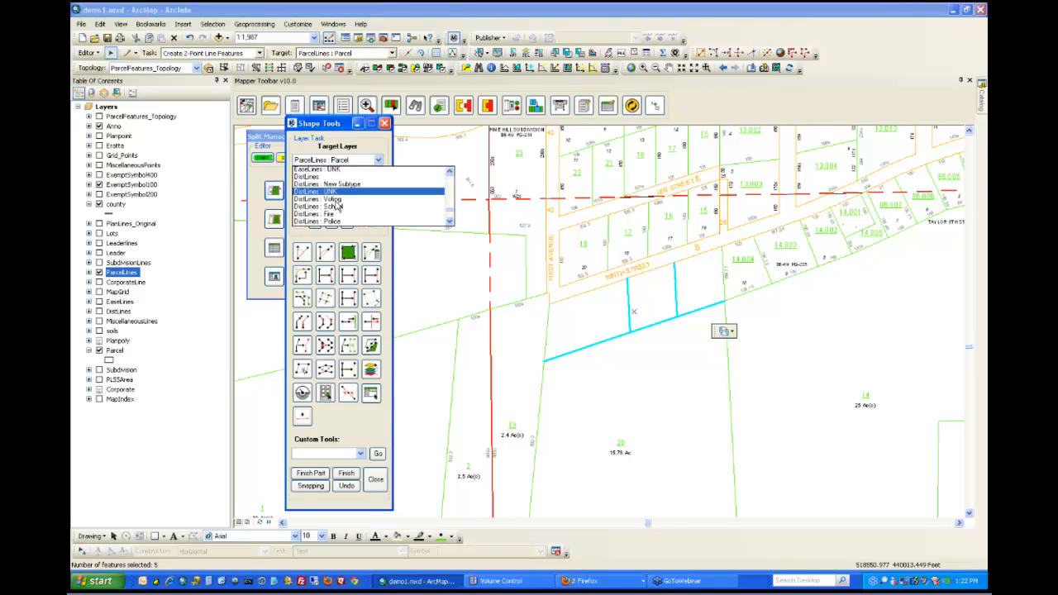
{"action": "scroll", "coordinate": [338, 207], "scroll_direction": "down", "scroll_amount": 3}
{"action": "scroll", "coordinate": [338, 206], "scroll_direction": "down", "scroll_amount": 3}
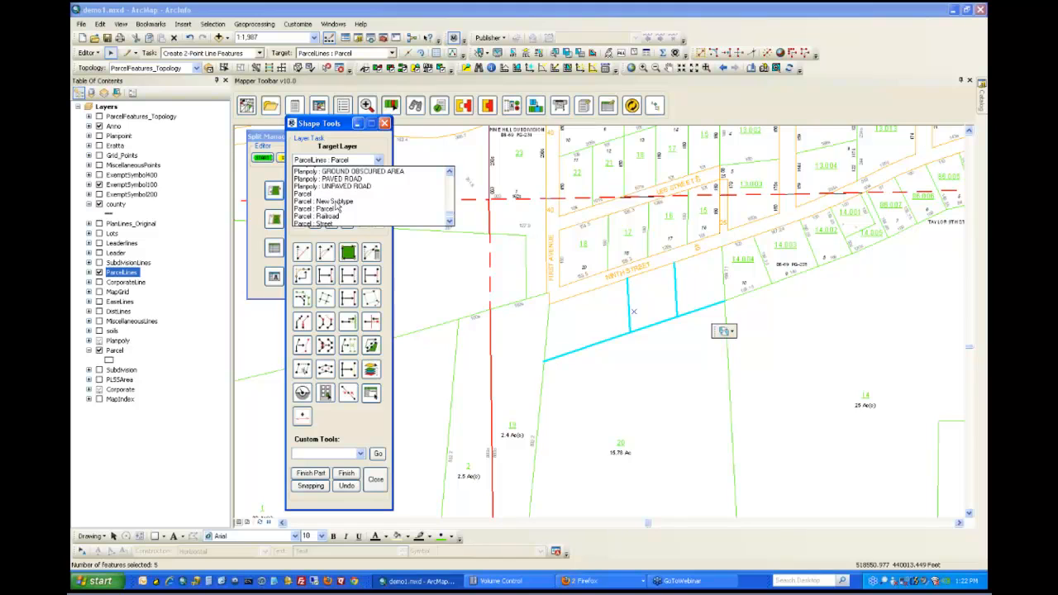
{"action": "left_click", "coordinate": [326, 200]}
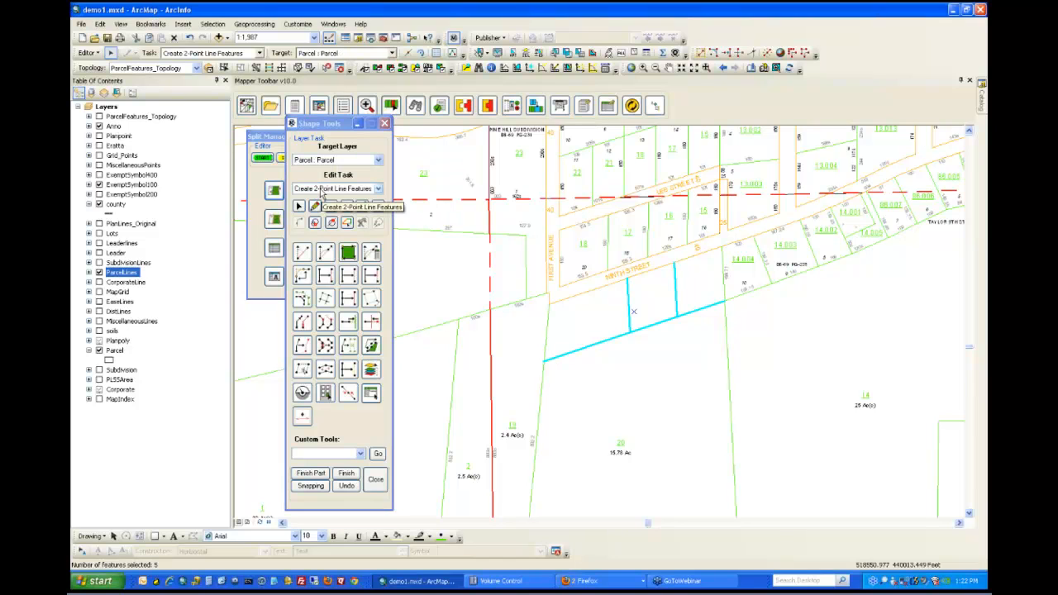
{"action": "left_click", "coordinate": [322, 190]}
{"action": "left_click", "coordinate": [321, 198]}
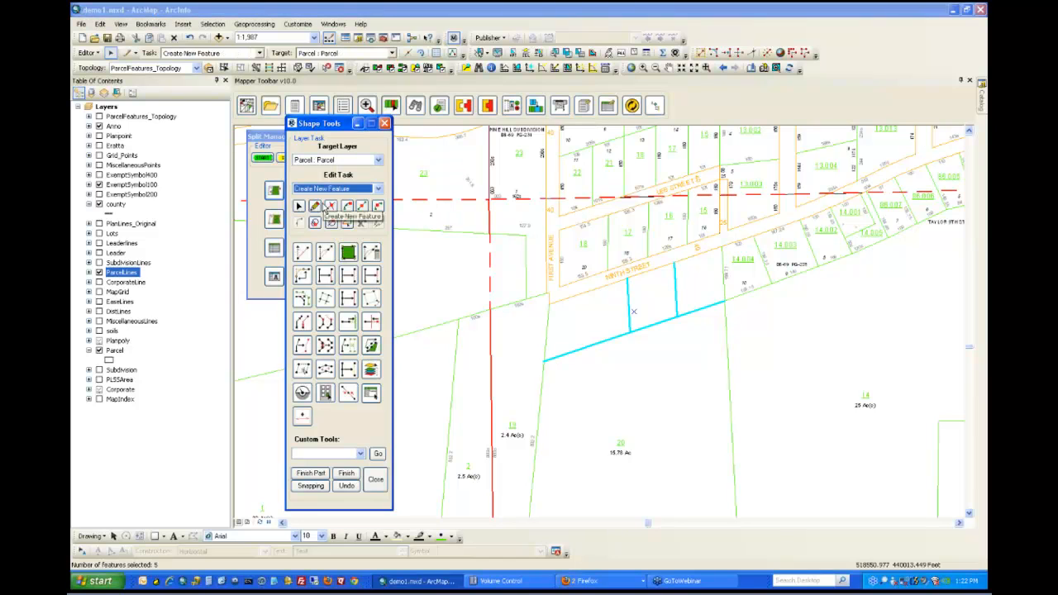
{"action": "left_click", "coordinate": [303, 371]}
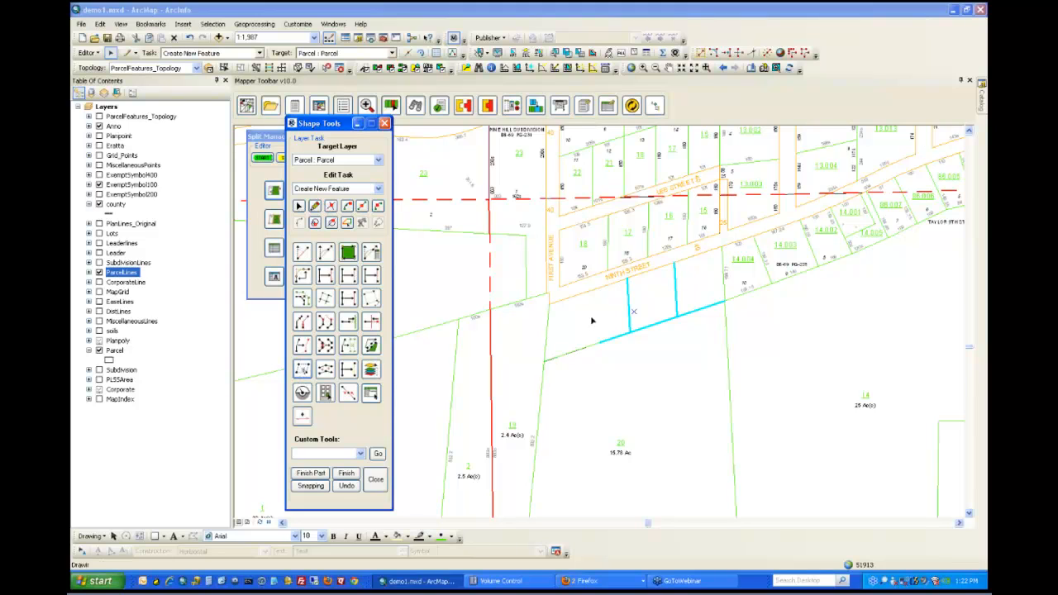
{"action": "left_click", "coordinate": [592, 320]}
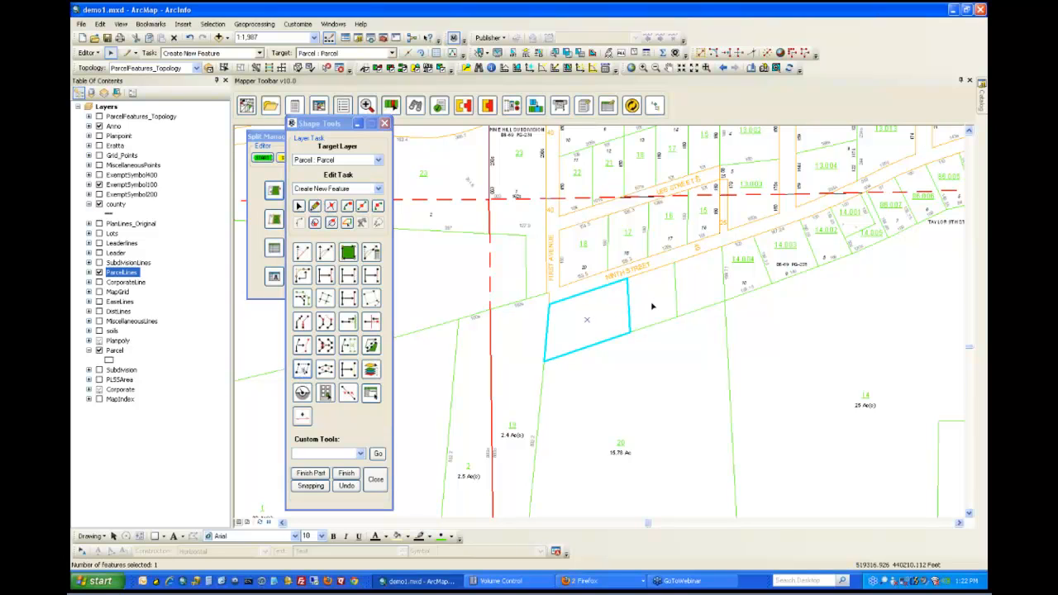
Step: Check the new lot polygons by selecting the easternmost one and reselecting the westernmost one
{"action": "left_click_drag", "start_coordinate": [632, 311], "coordinate": [697, 288]}
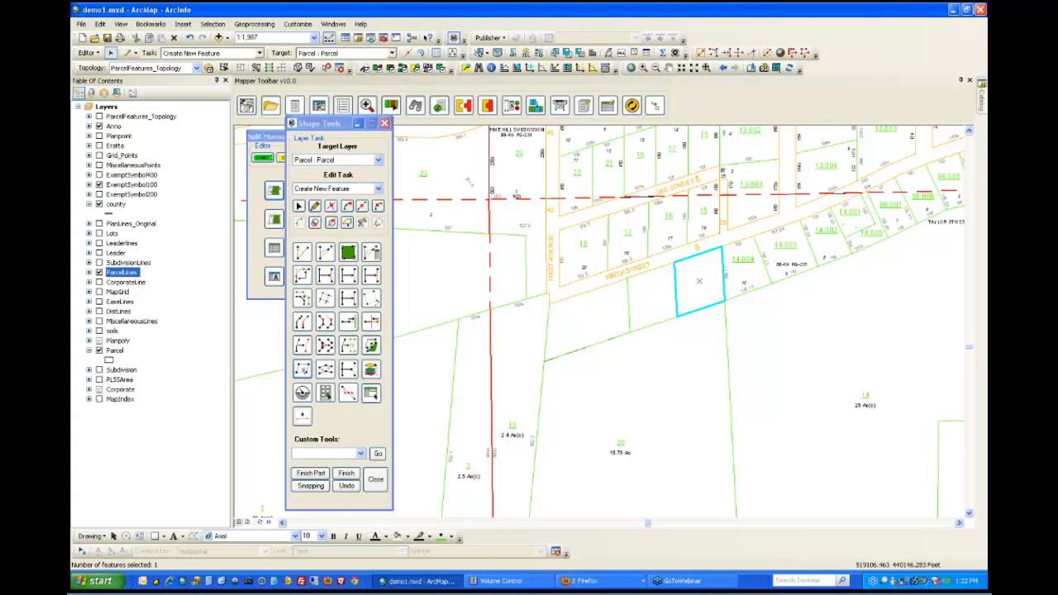
{"action": "key", "text": "ctrl+z"}
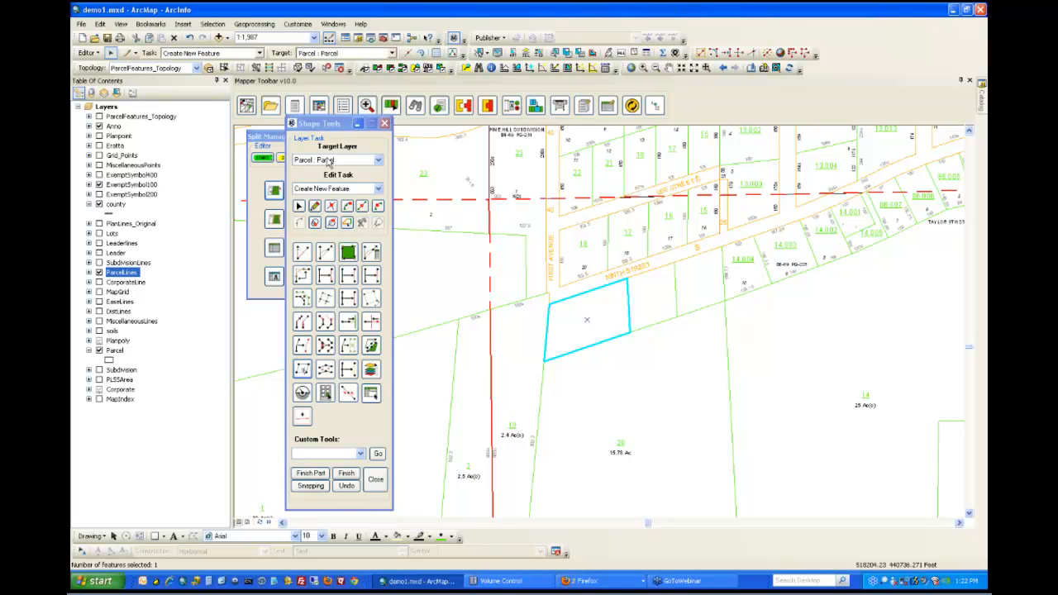
Step: With target ParcelLines : Parcel and task Create 2-Point Line Features, select parcel 20's east boundary and view the Copy Parallel options without making a copy
{"action": "left_click", "coordinate": [266, 137]}
{"action": "left_click", "coordinate": [323, 126]}
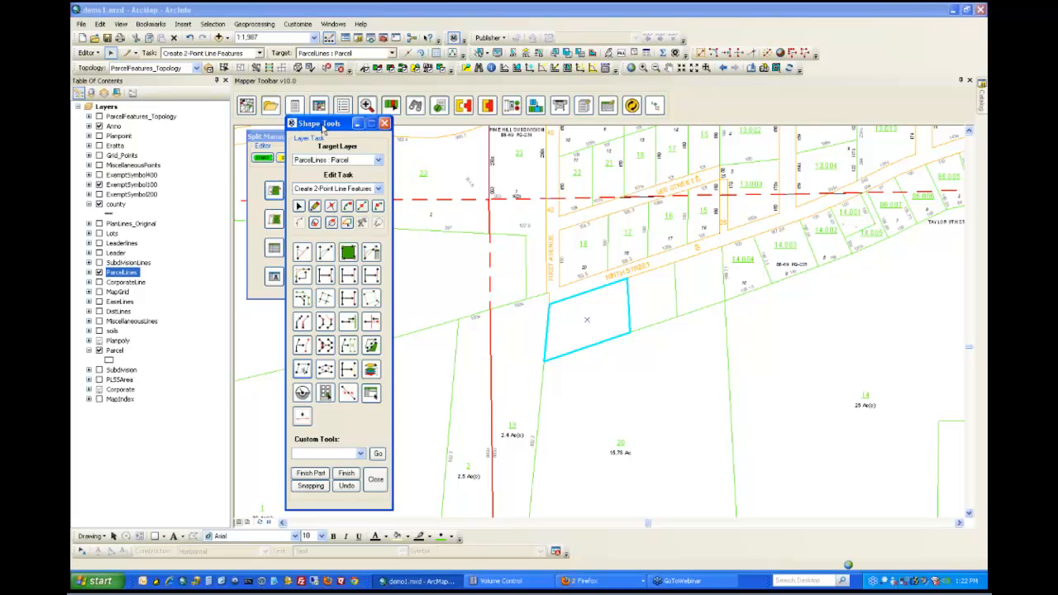
{"action": "left_click", "coordinate": [719, 355]}
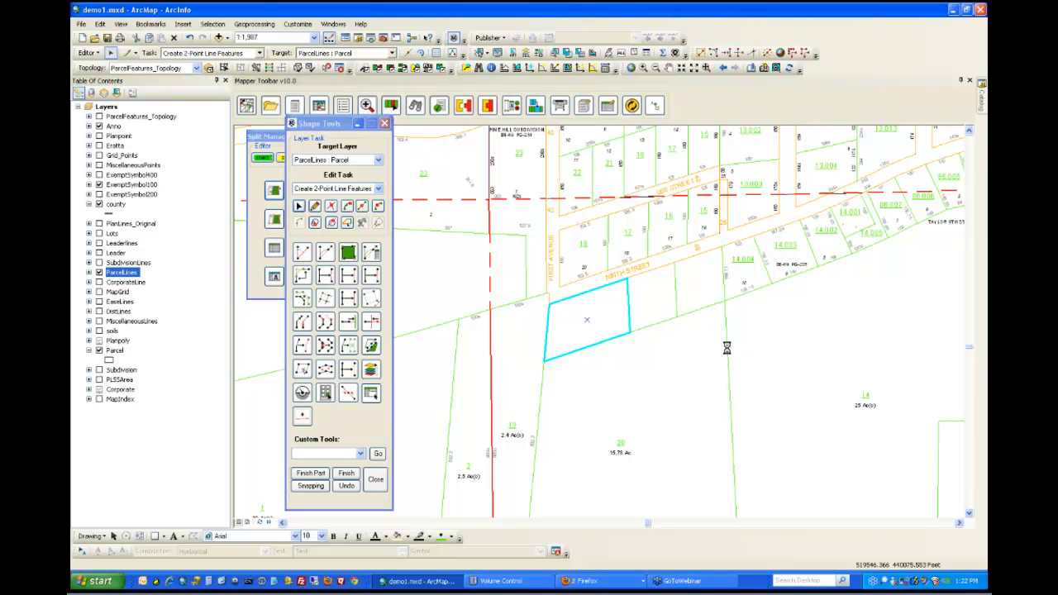
{"action": "left_click", "coordinate": [303, 299]}
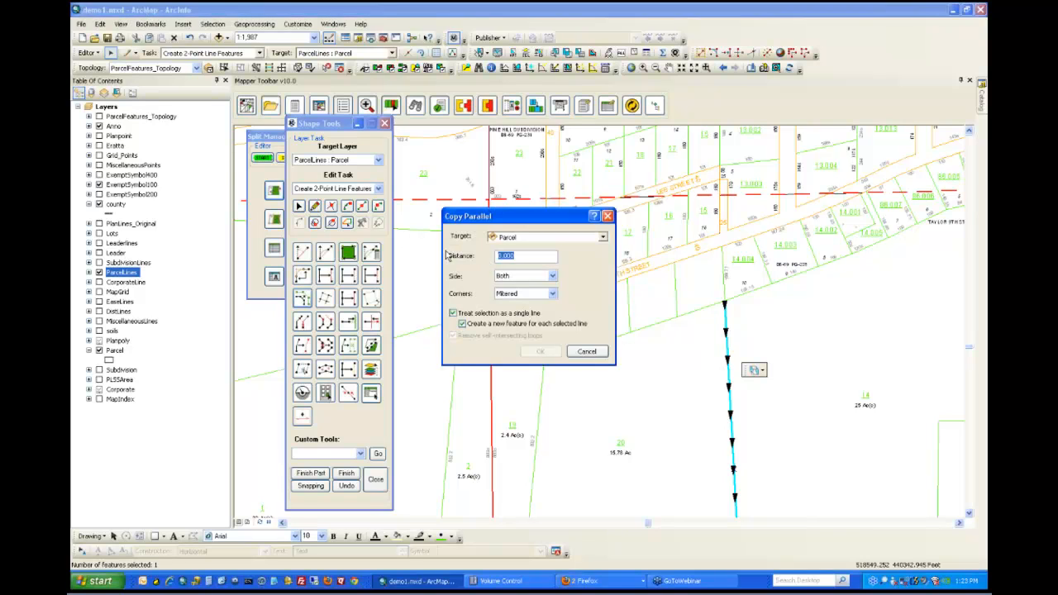
{"action": "left_click", "coordinate": [607, 216]}
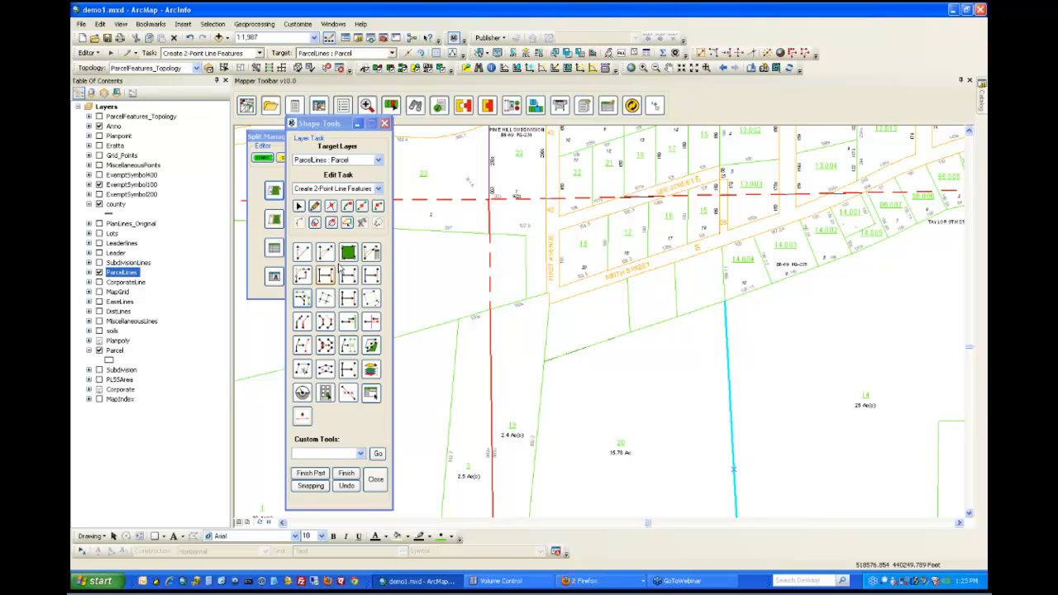
Step: Clear the line selection and close the Shape Tools
{"action": "left_click", "coordinate": [370, 323]}
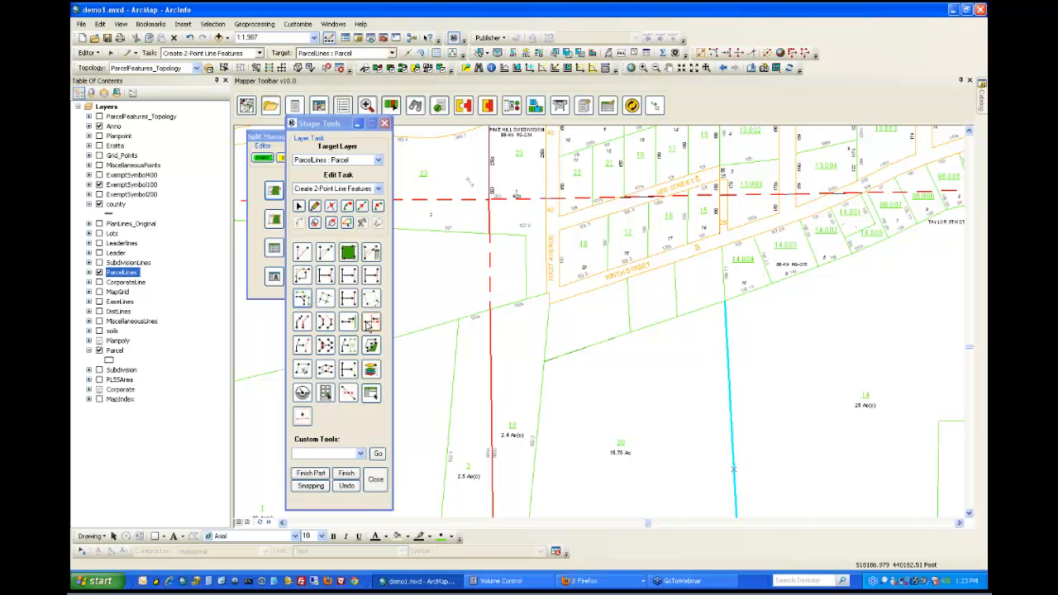
{"action": "left_click", "coordinate": [384, 124]}
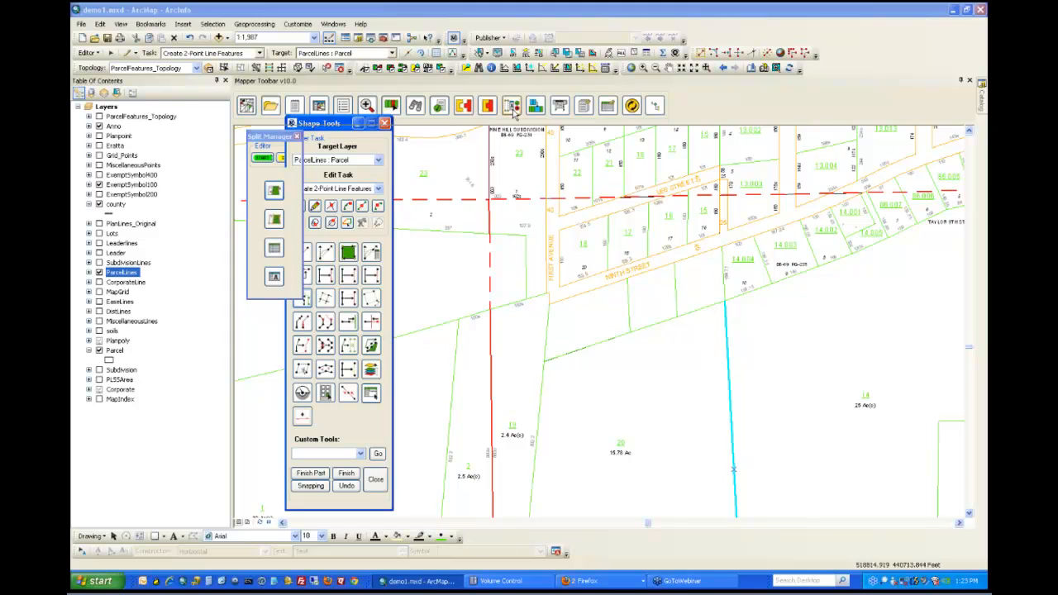
{"action": "left_click", "coordinate": [489, 69]}
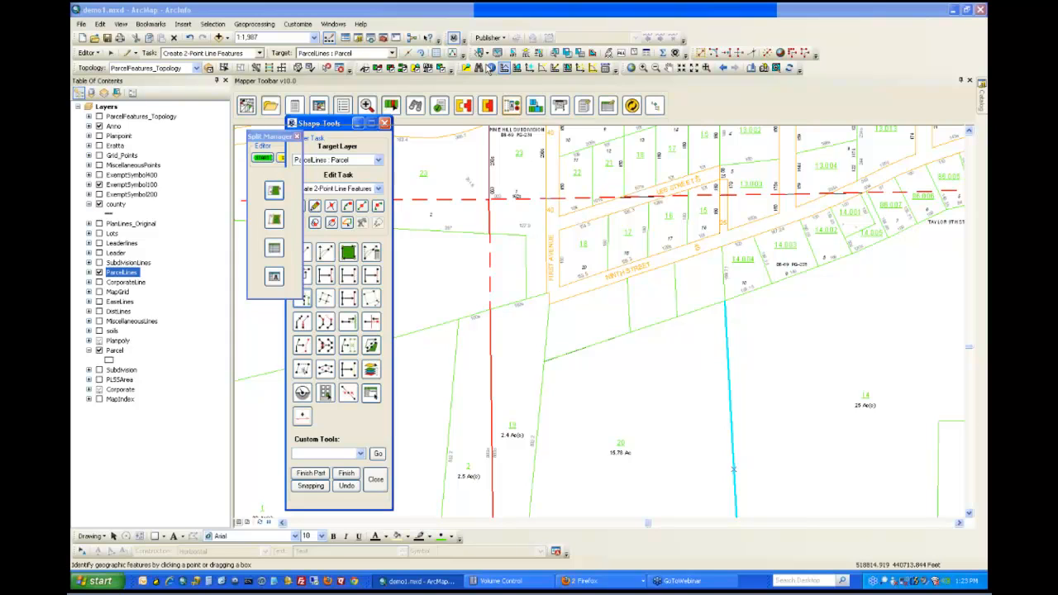
{"action": "left_click", "coordinate": [641, 55]}
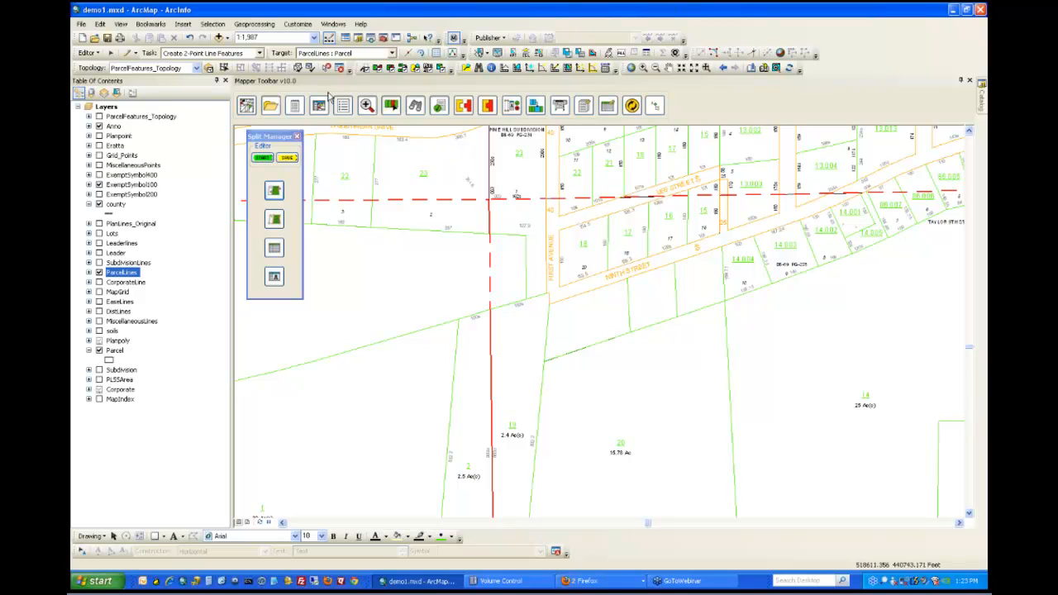
Step: Validate ParcelFeatures_Topology in the visible extent around the new lots and search for errors from all rules
{"action": "left_click", "coordinate": [645, 68]}
{"action": "left_click_drag", "start_coordinate": [526, 262], "coordinate": [785, 389]}
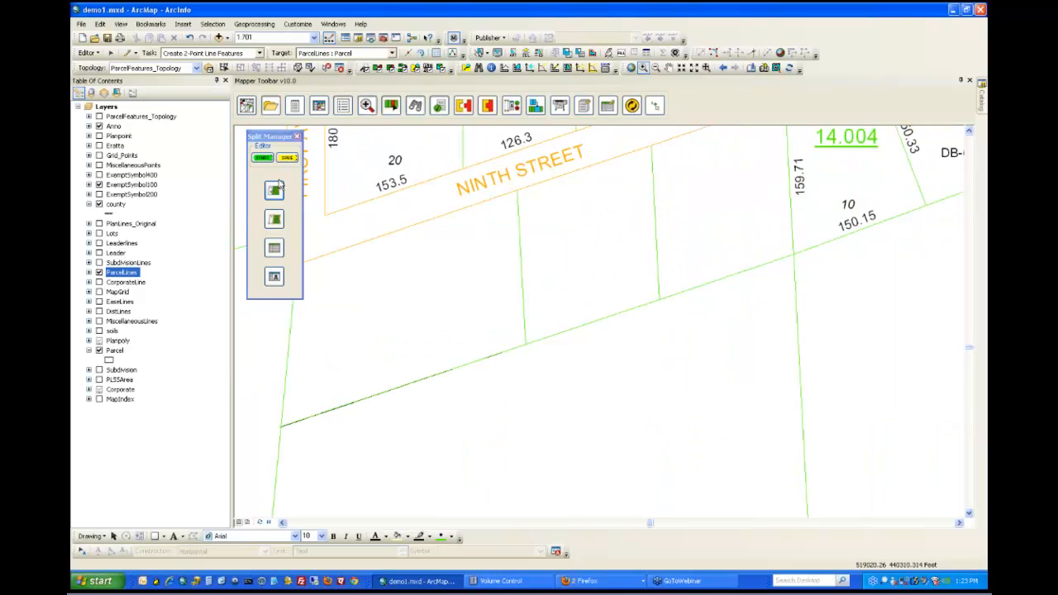
{"action": "left_click", "coordinate": [276, 218]}
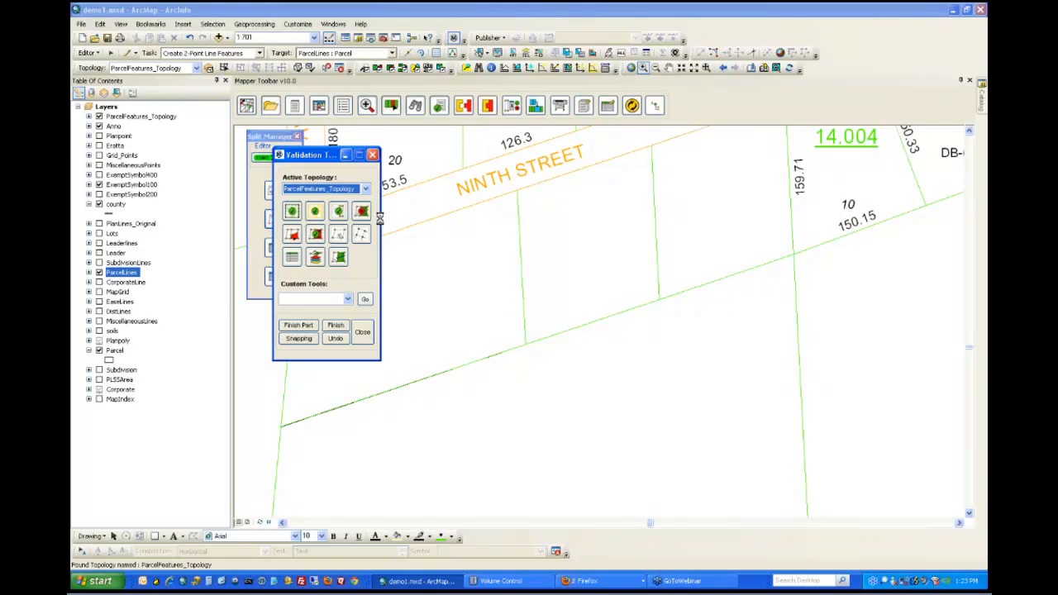
{"action": "left_click", "coordinate": [316, 212]}
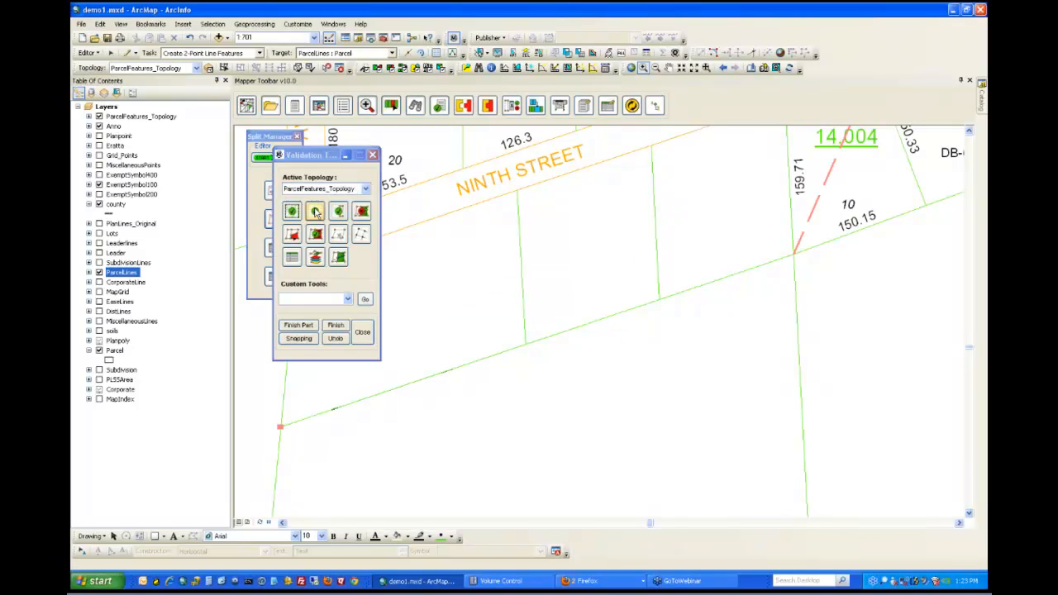
{"action": "left_click", "coordinate": [363, 214]}
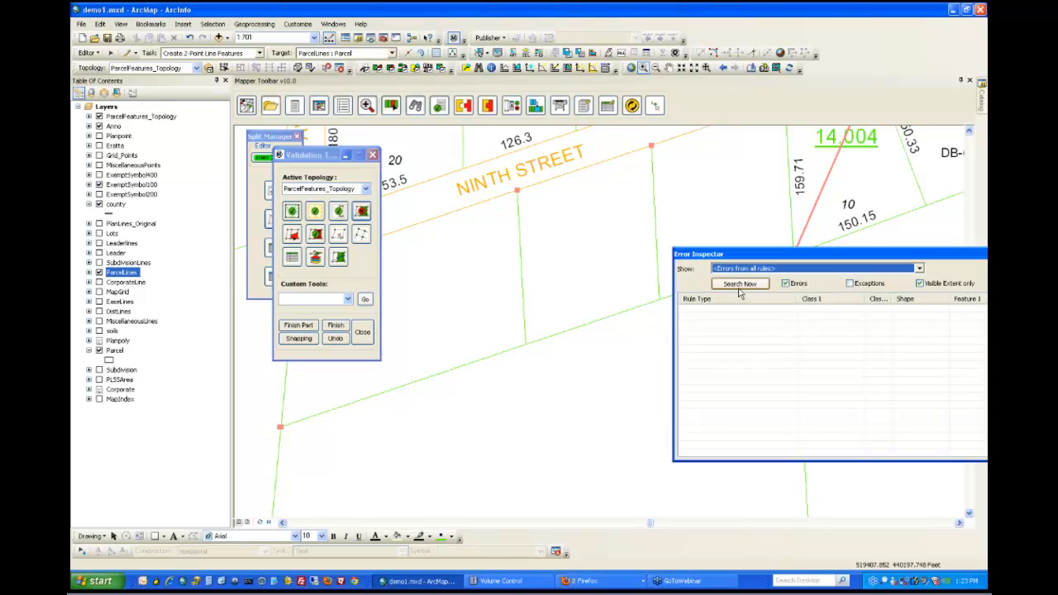
{"action": "left_click", "coordinate": [740, 285]}
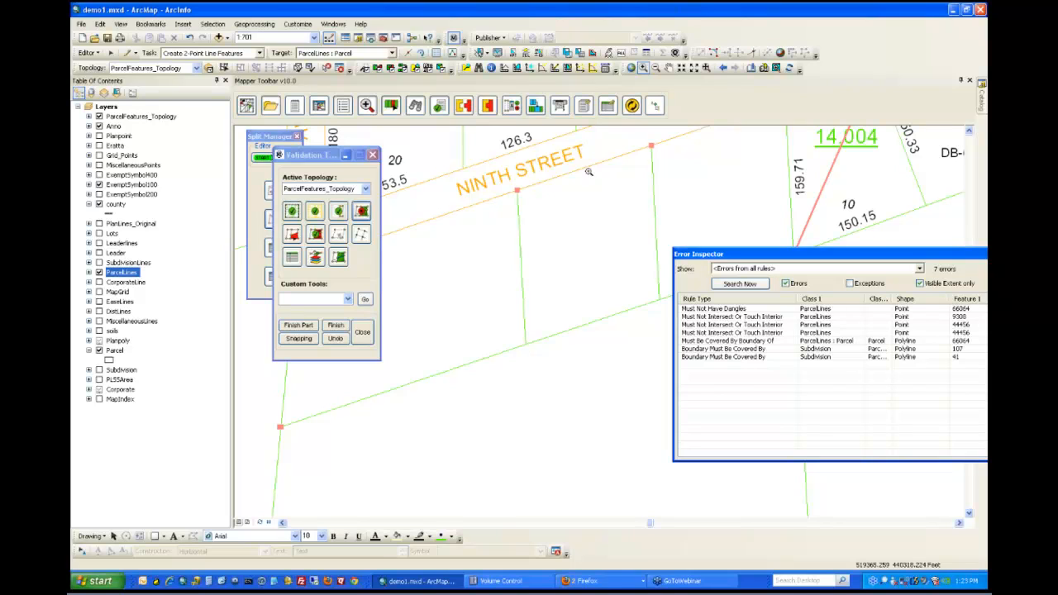
Step: Fix the Must Be Covered By Boundary Of error on ParcelLines by subtracting the uncovered line portion
{"action": "left_click", "coordinate": [742, 317]}
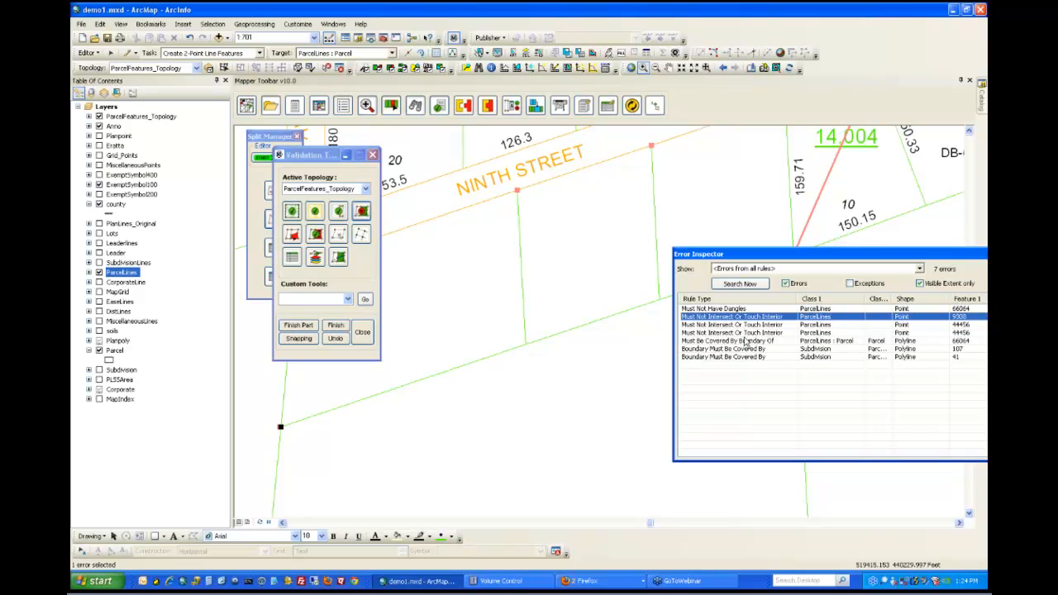
{"action": "right_click", "coordinate": [743, 341]}
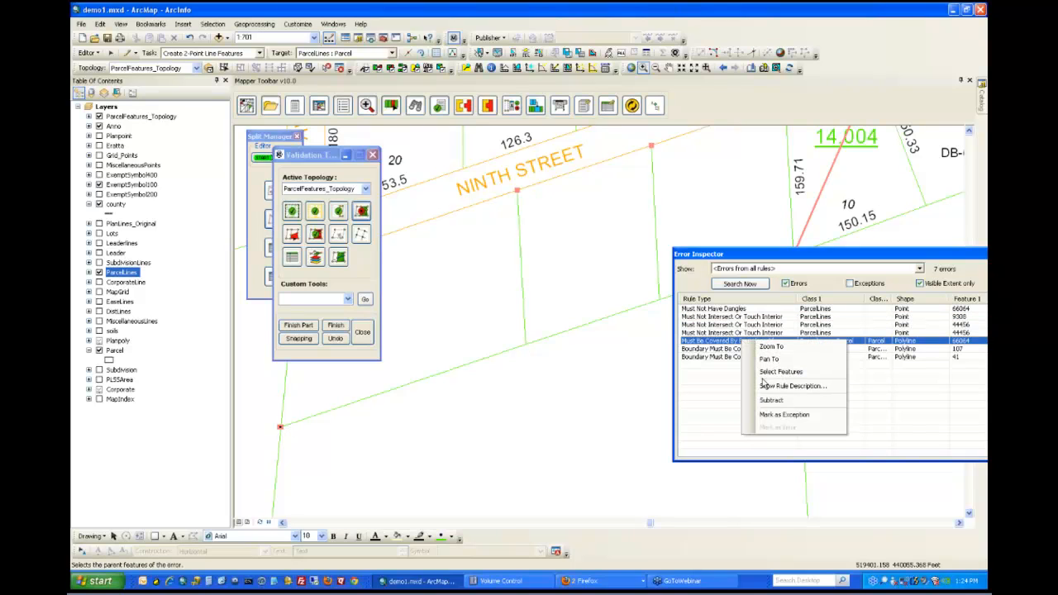
{"action": "left_click", "coordinate": [763, 377]}
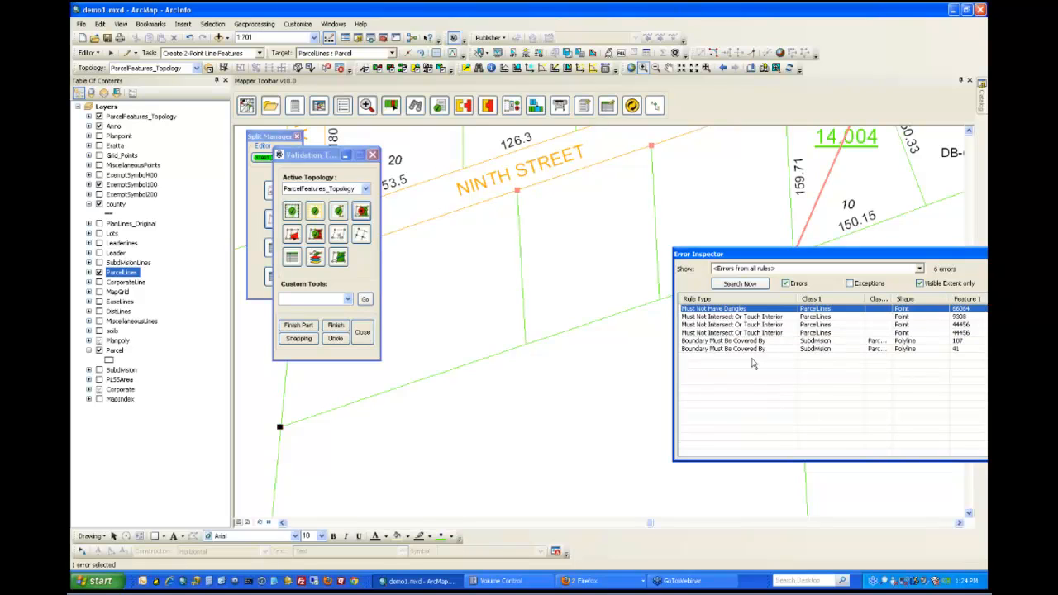
Step: Split the parcel lines at each of the three Must Not Intersect Or Touch Interior errors
{"action": "right_click", "coordinate": [737, 319]}
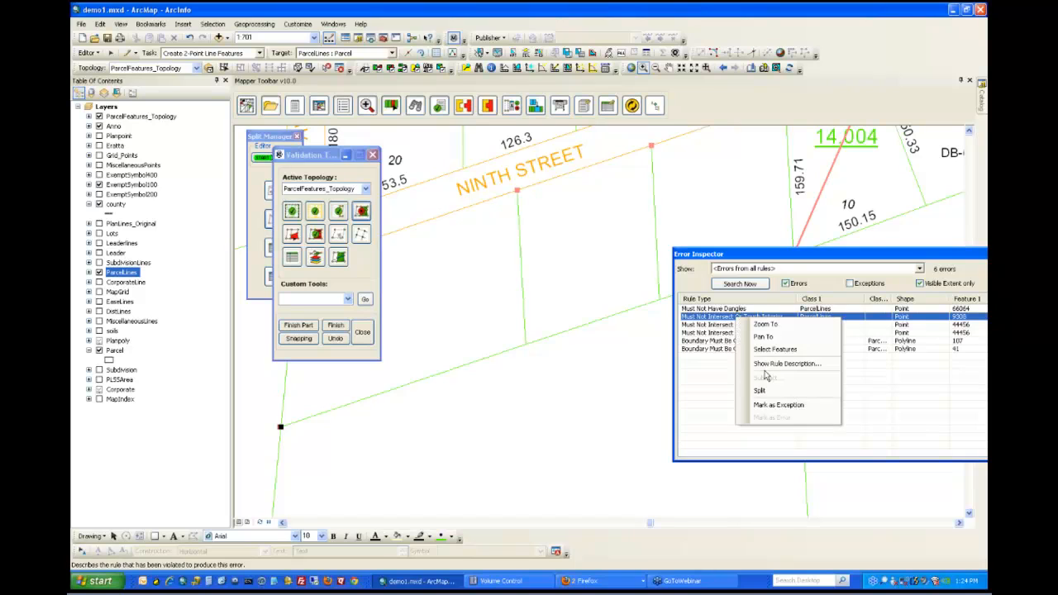
{"action": "left_click", "coordinate": [765, 377]}
{"action": "left_click", "coordinate": [720, 316]}
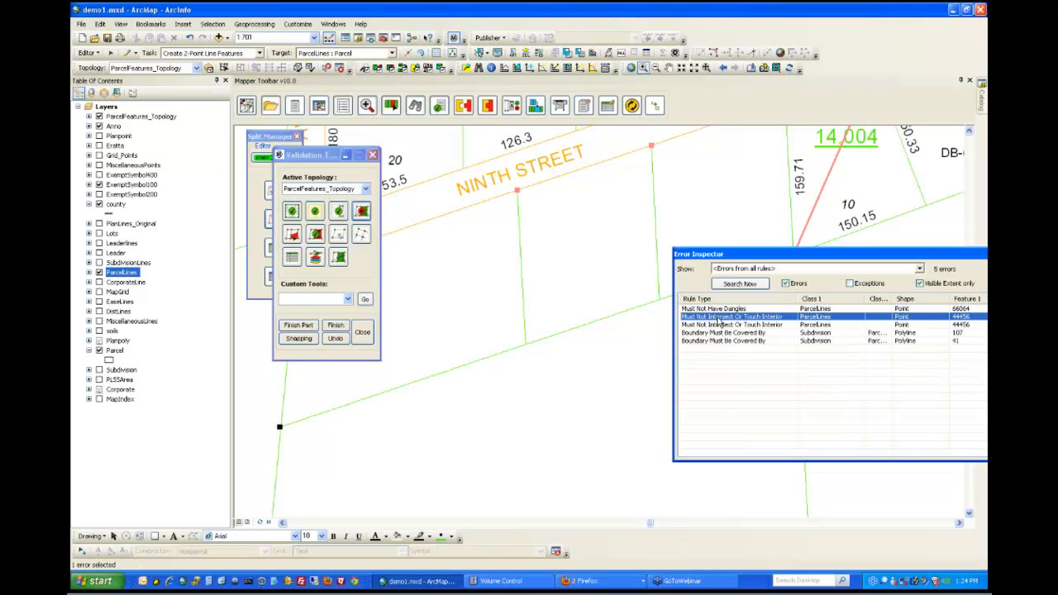
{"action": "right_click", "coordinate": [719, 322]}
{"action": "left_click", "coordinate": [744, 378]}
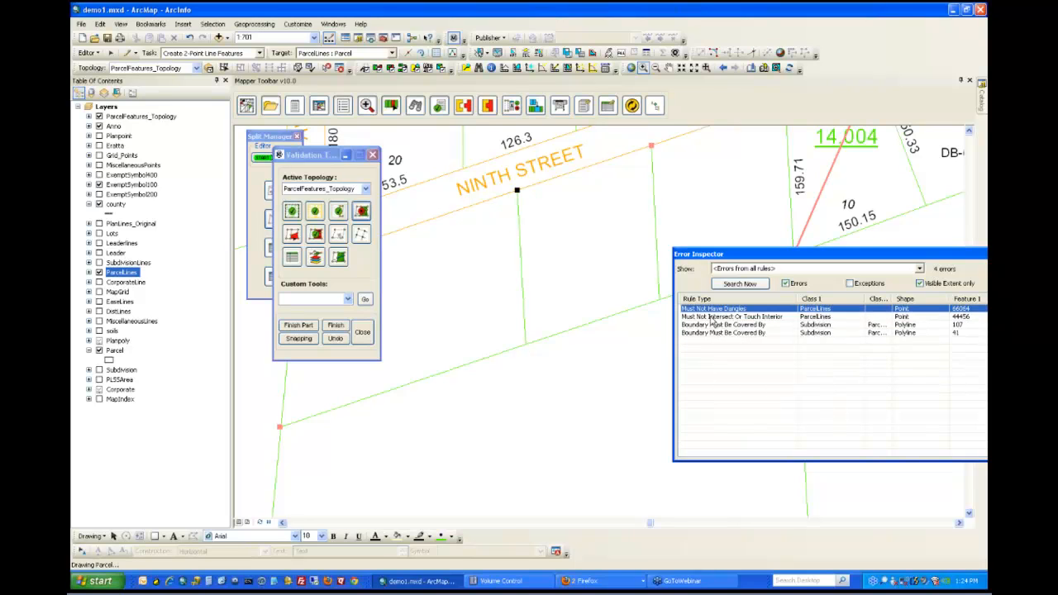
{"action": "right_click", "coordinate": [711, 318]}
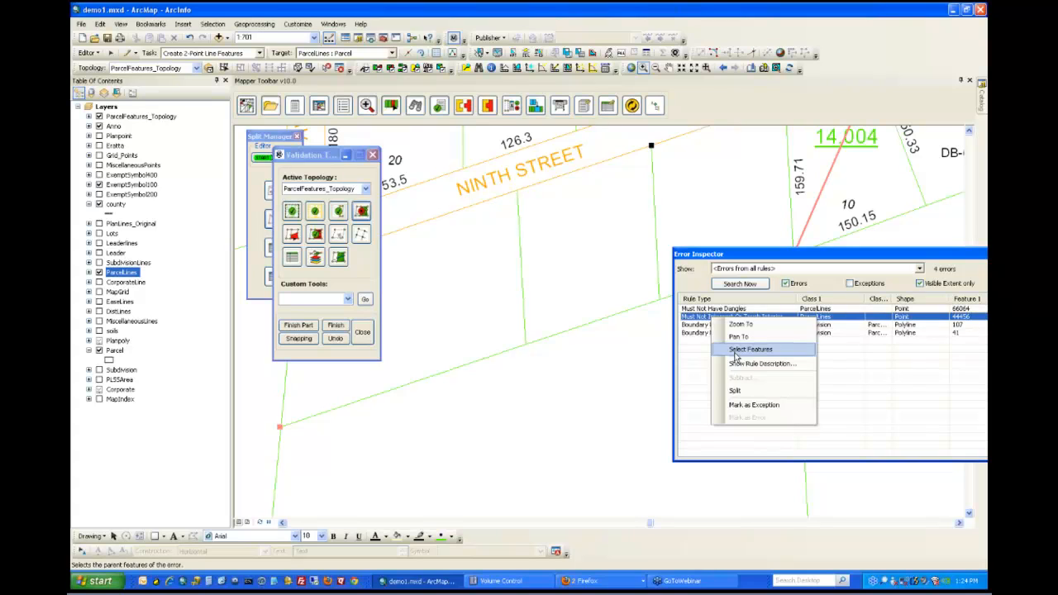
{"action": "left_click", "coordinate": [735, 353]}
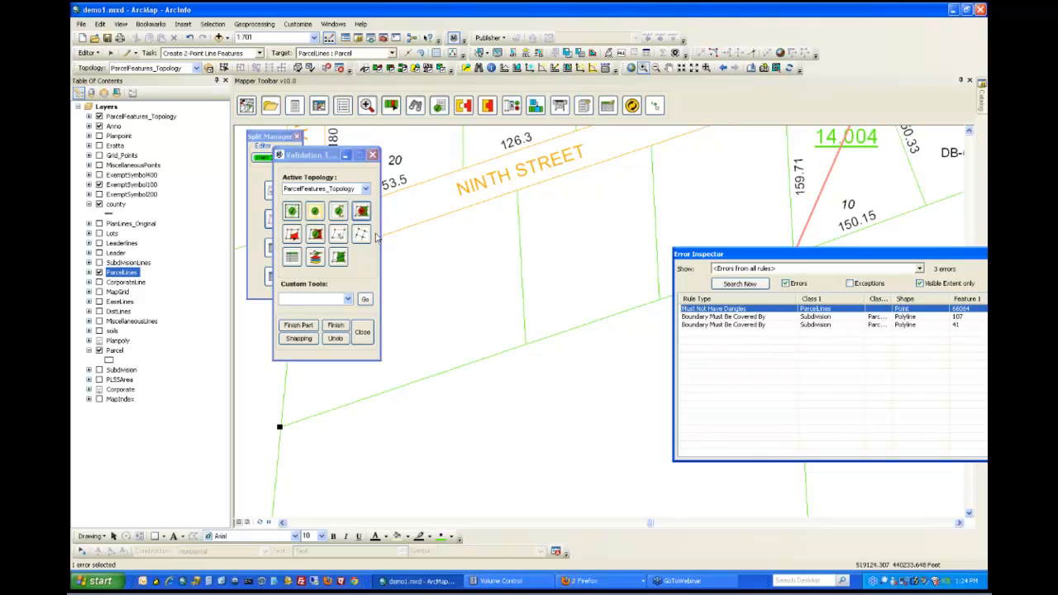
Step: Revalidate the topology in the visible extent and close the Error Inspector
{"action": "left_click", "coordinate": [314, 210]}
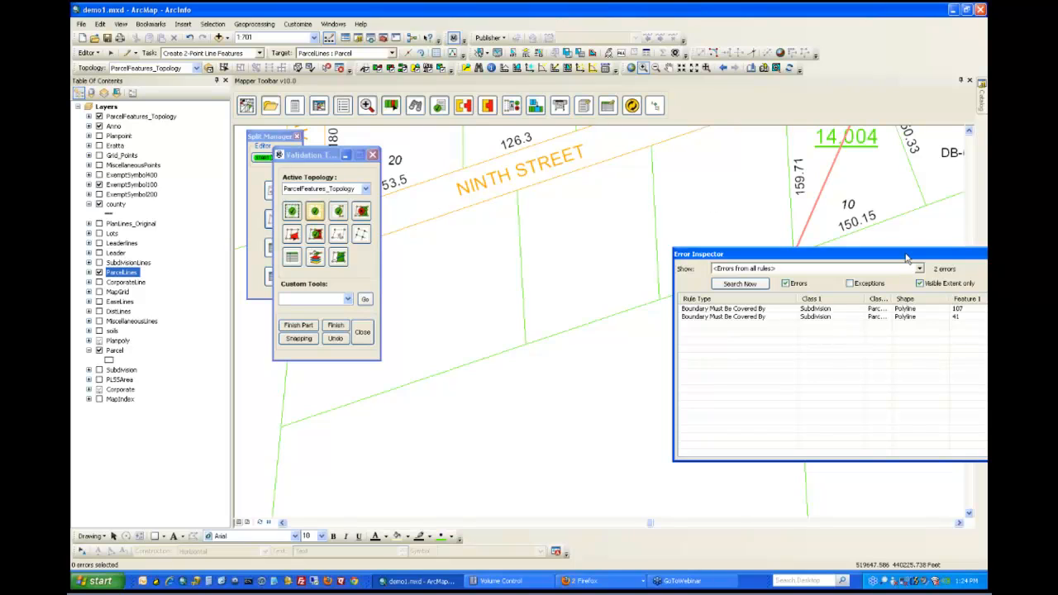
{"action": "left_click_drag", "start_coordinate": [905, 258], "coordinate": [720, 264]}
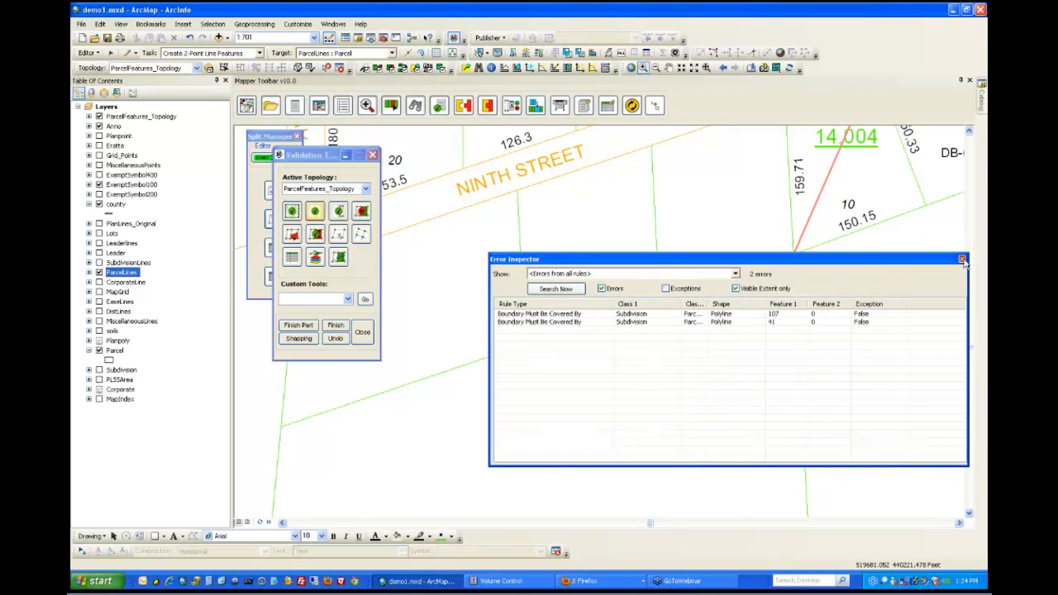
{"action": "left_click", "coordinate": [961, 260]}
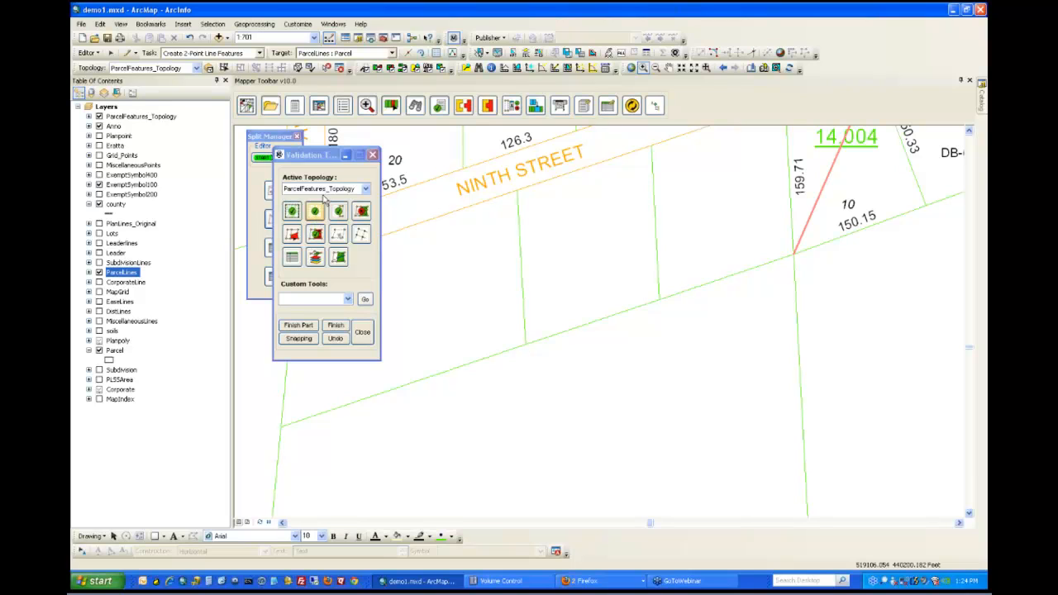
Step: Close the Validation Tools and hide the ParcelFeatures_Topology layer
{"action": "left_click", "coordinate": [372, 156]}
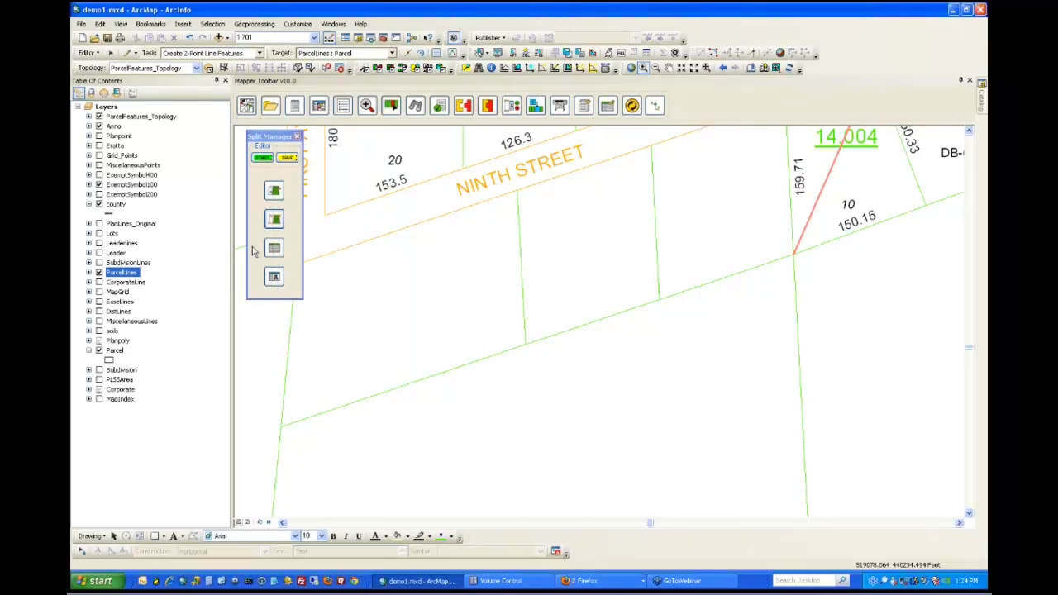
{"action": "left_click", "coordinate": [705, 68]}
{"action": "left_click_drag", "start_coordinate": [666, 260], "coordinate": [630, 311]}
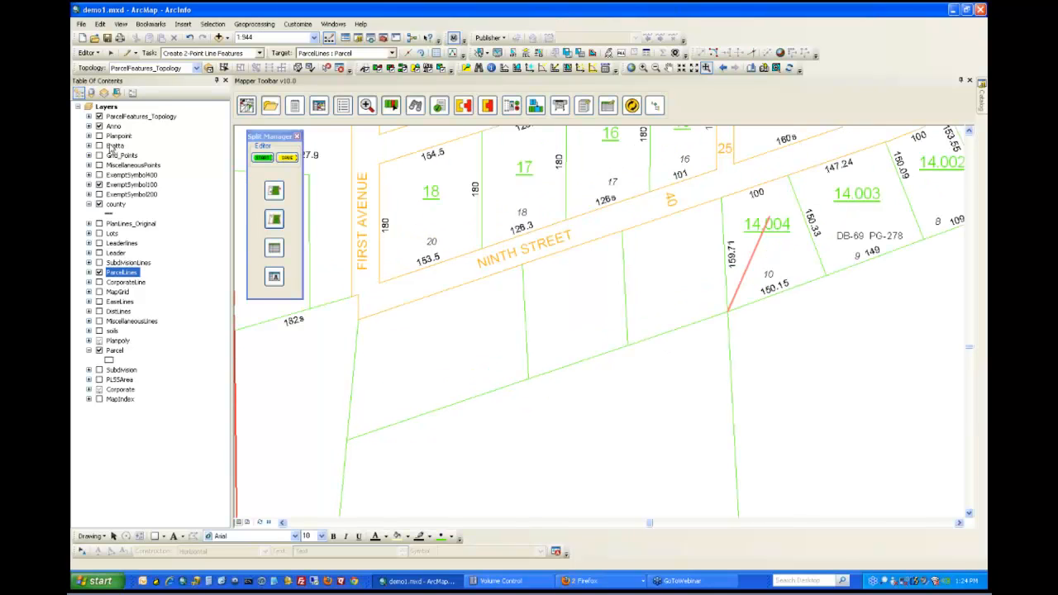
{"action": "left_click", "coordinate": [99, 116]}
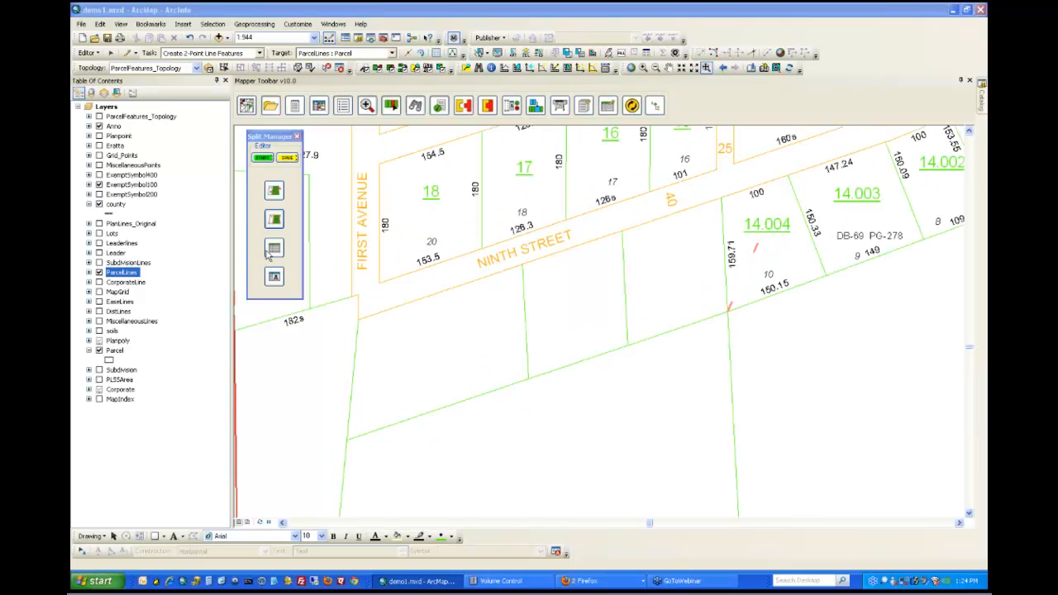
Step: Open the Attribute Tools and view the attributes of the easternmost new lot
{"action": "left_click", "coordinate": [275, 249]}
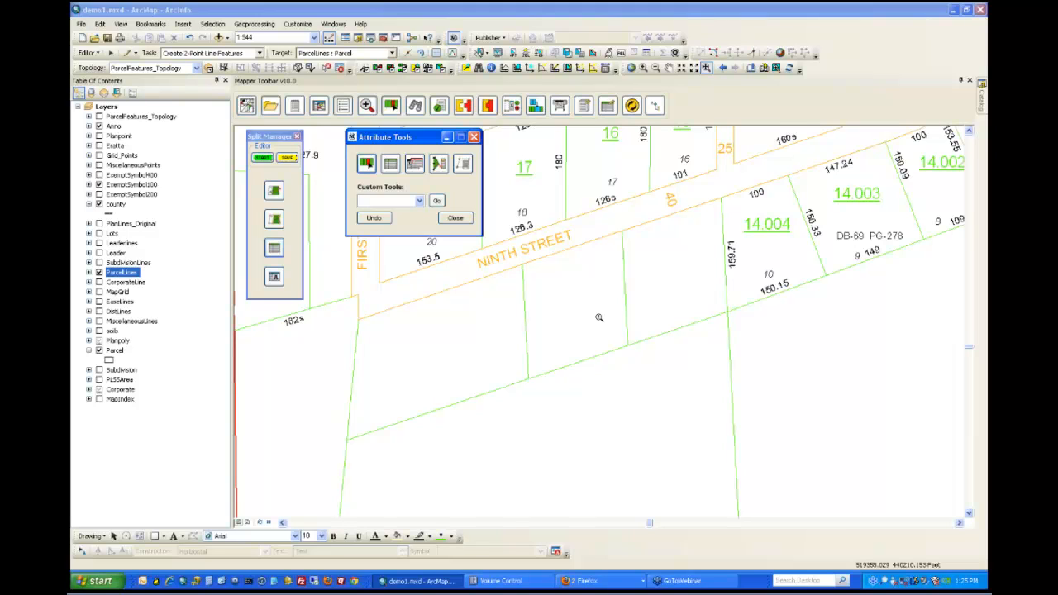
{"action": "left_click", "coordinate": [376, 169]}
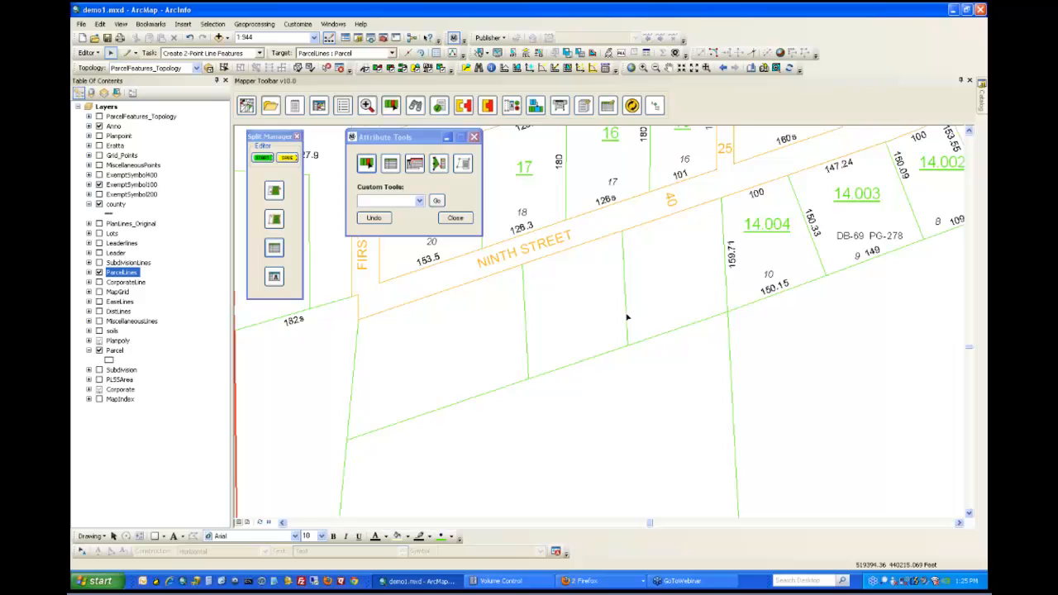
{"action": "left_click", "coordinate": [661, 279]}
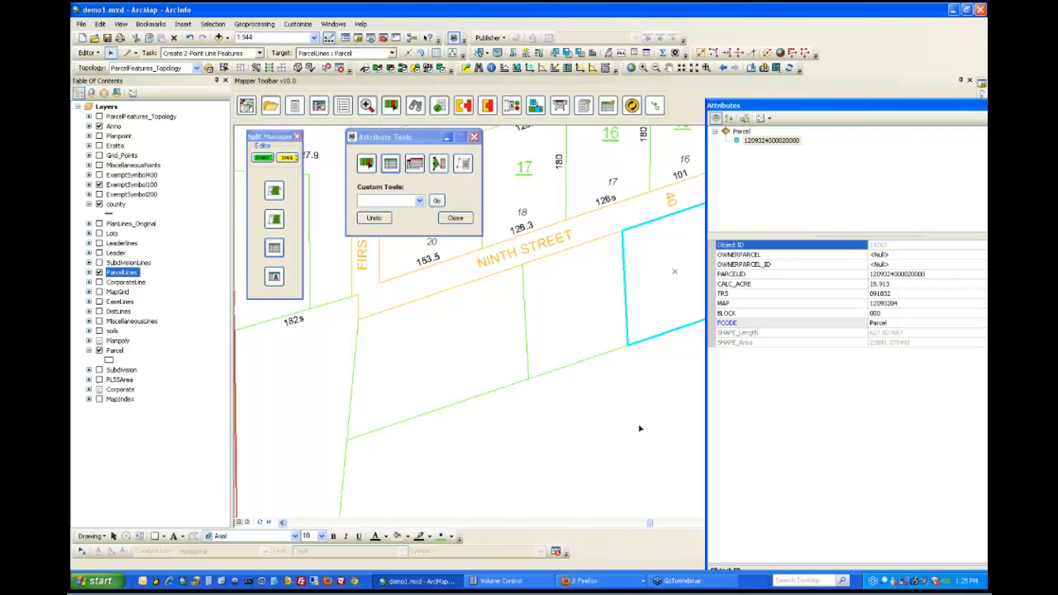
{"action": "double_click", "coordinate": [806, 102]}
{"action": "left_click", "coordinate": [918, 95]}
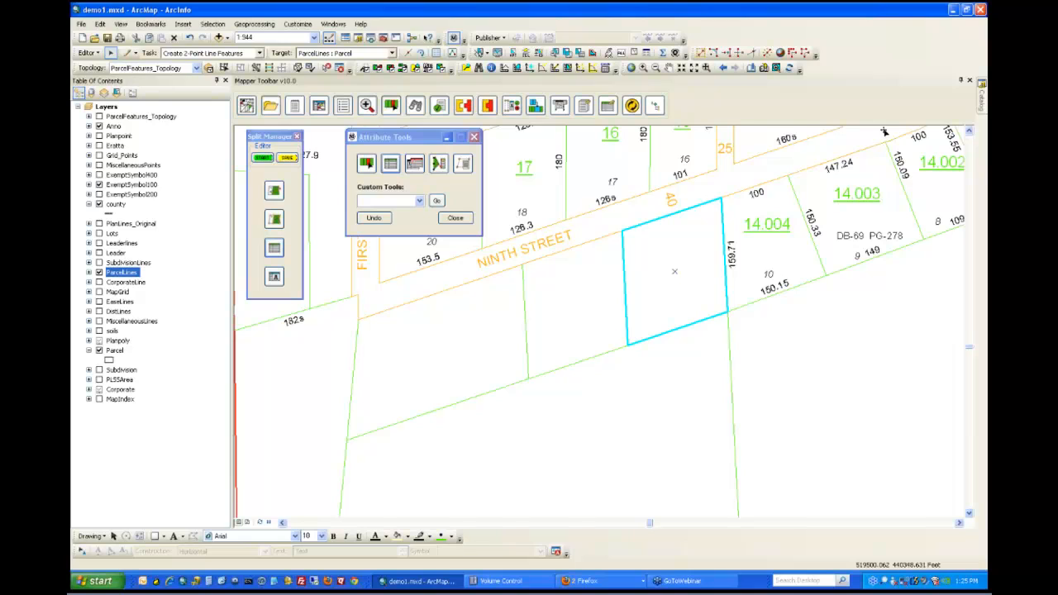
Step: Select parcel 14.004 as the source and set Auto Increment to increment PARCELID by 1 and copy BLOCK
{"action": "left_click", "coordinate": [788, 259]}
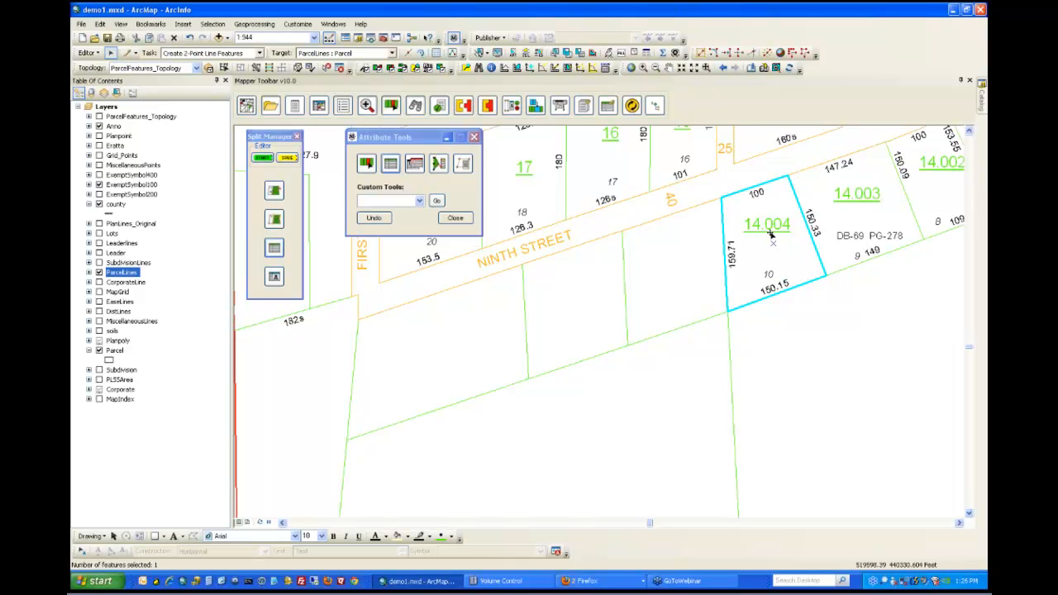
{"action": "left_click", "coordinate": [438, 164]}
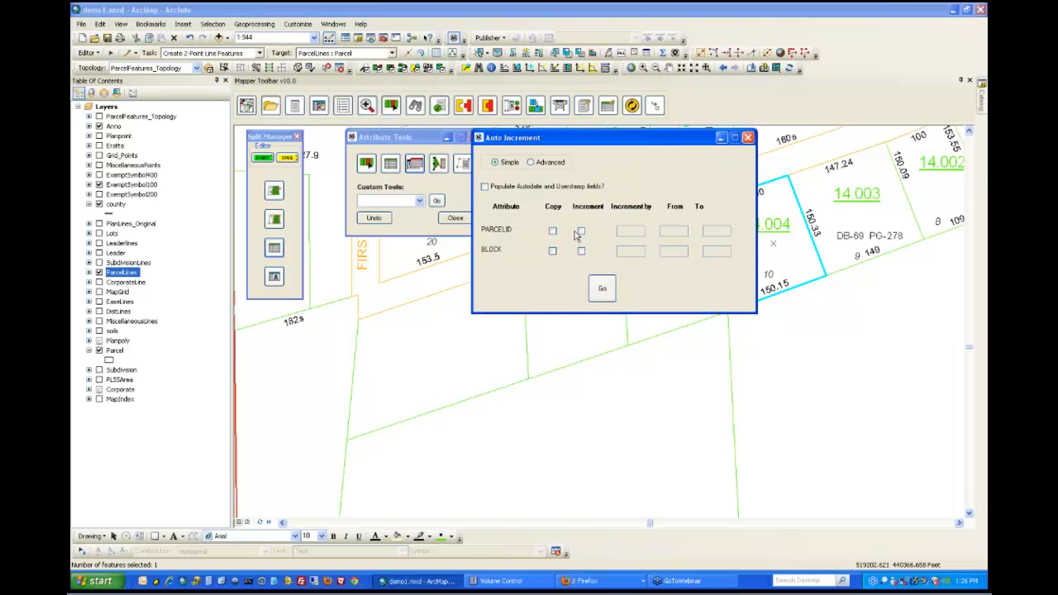
{"action": "left_click", "coordinate": [580, 232]}
{"action": "left_click", "coordinate": [634, 239]}
{"action": "type", "text": "1"}
{"action": "left_click", "coordinate": [553, 251]}
{"action": "left_click_drag", "start_coordinate": [541, 137], "coordinate": [368, 256]}
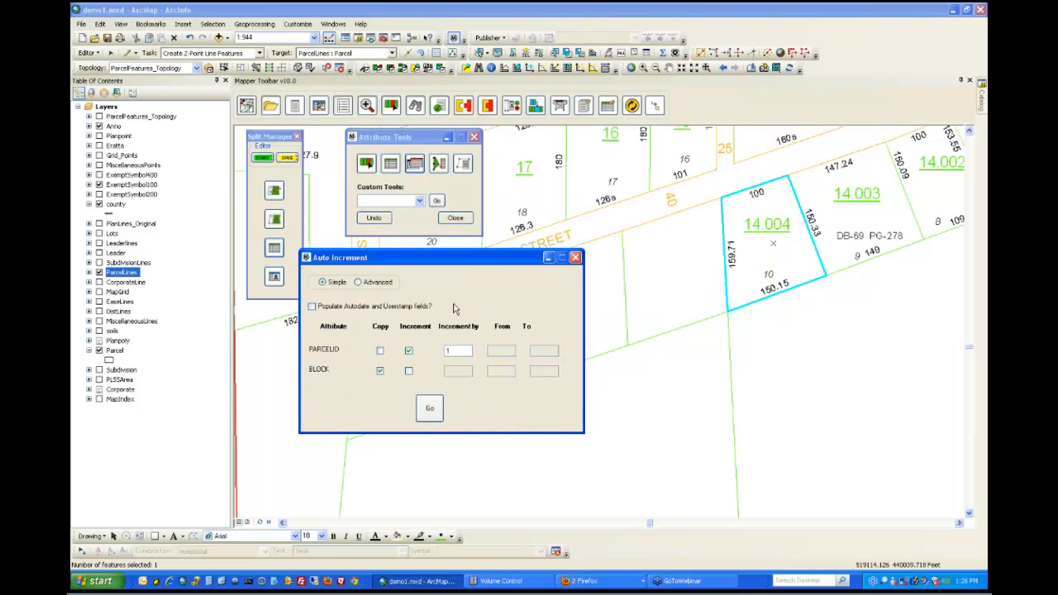
{"action": "left_click_drag", "start_coordinate": [457, 261], "coordinate": [696, 361]}
Step: Apply the incremented PARCELID and copied BLOCK to the three new lots, working west from parcel 14.004
{"action": "left_click", "coordinate": [672, 275]}
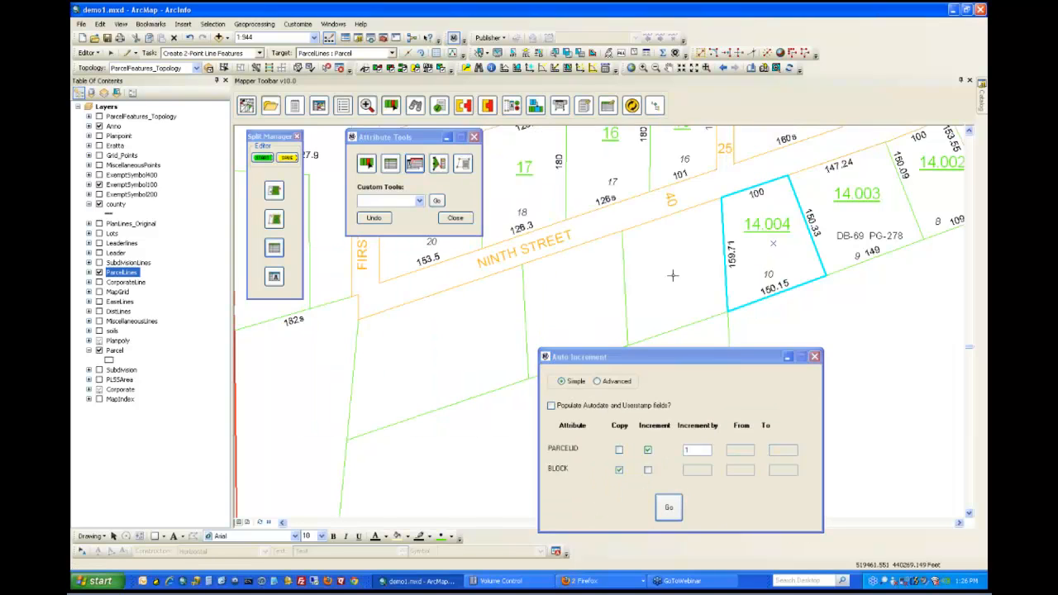
{"action": "left_click", "coordinate": [671, 274]}
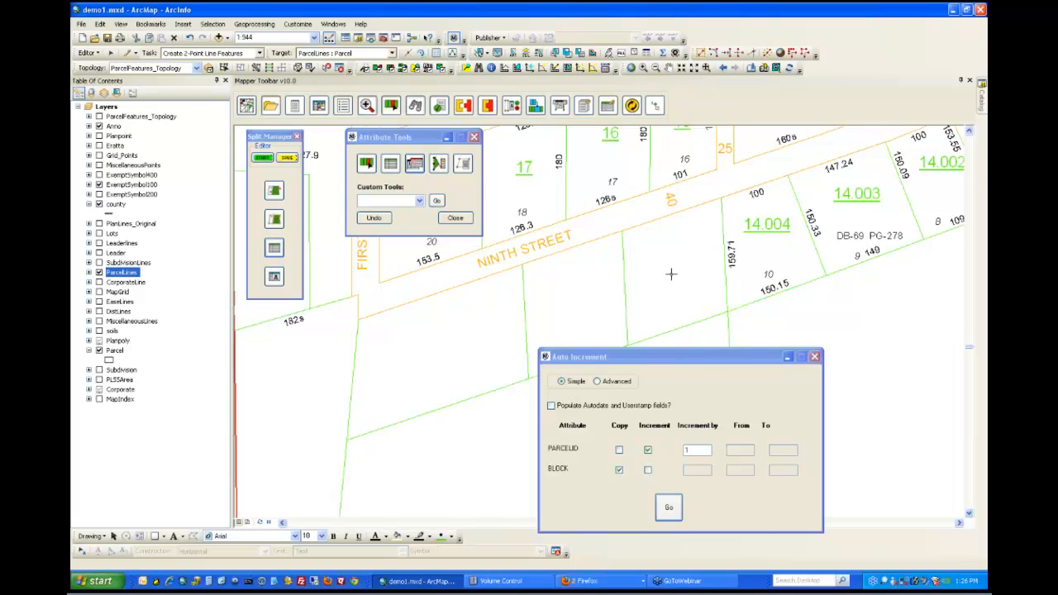
{"action": "left_click", "coordinate": [671, 273]}
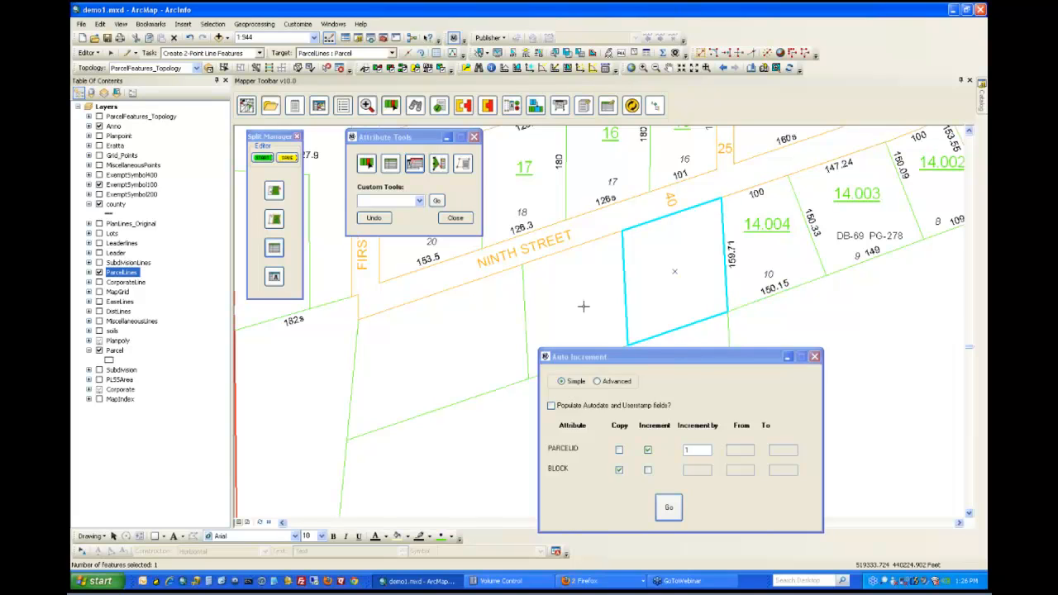
{"action": "left_click", "coordinate": [581, 303]}
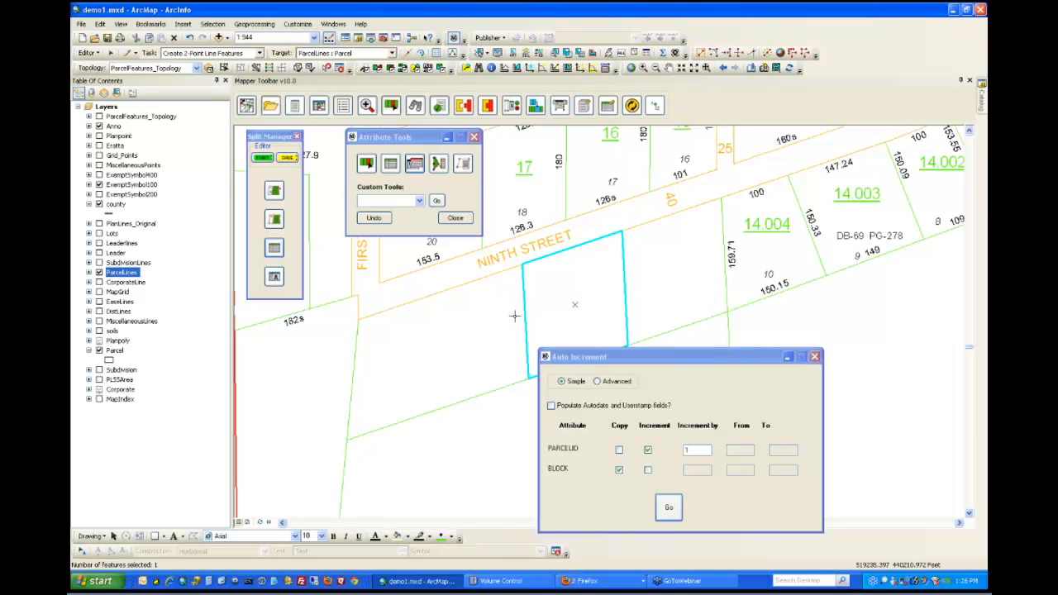
Step: Compare the PARCELID and BLOCK attributes of the western and middle new lots with the remaining parent parcel, and close Auto Increment
{"action": "left_click", "coordinate": [398, 166]}
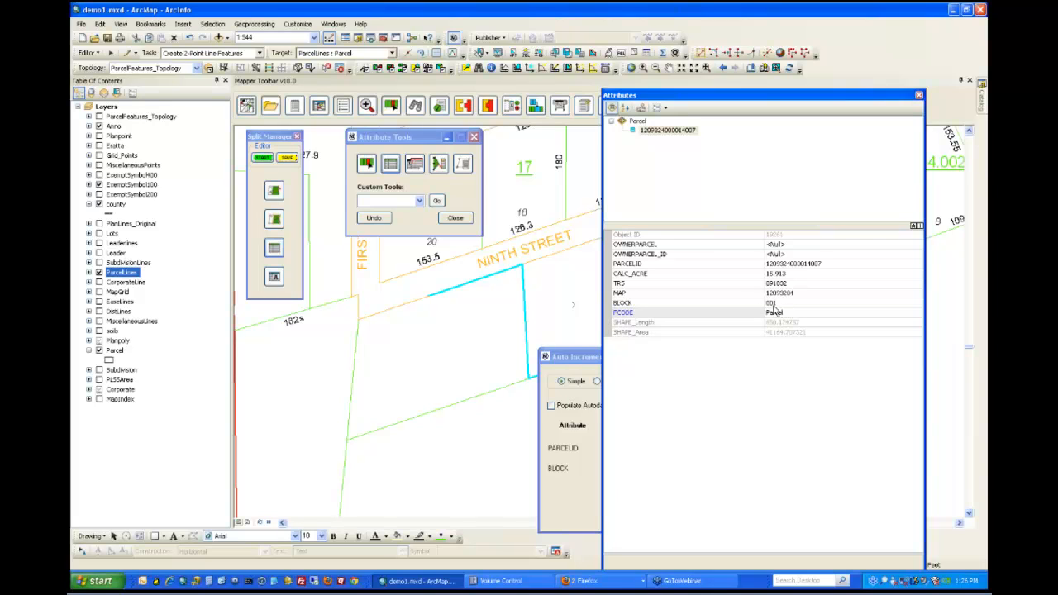
{"action": "left_click", "coordinate": [372, 169]}
{"action": "left_click", "coordinate": [512, 430]}
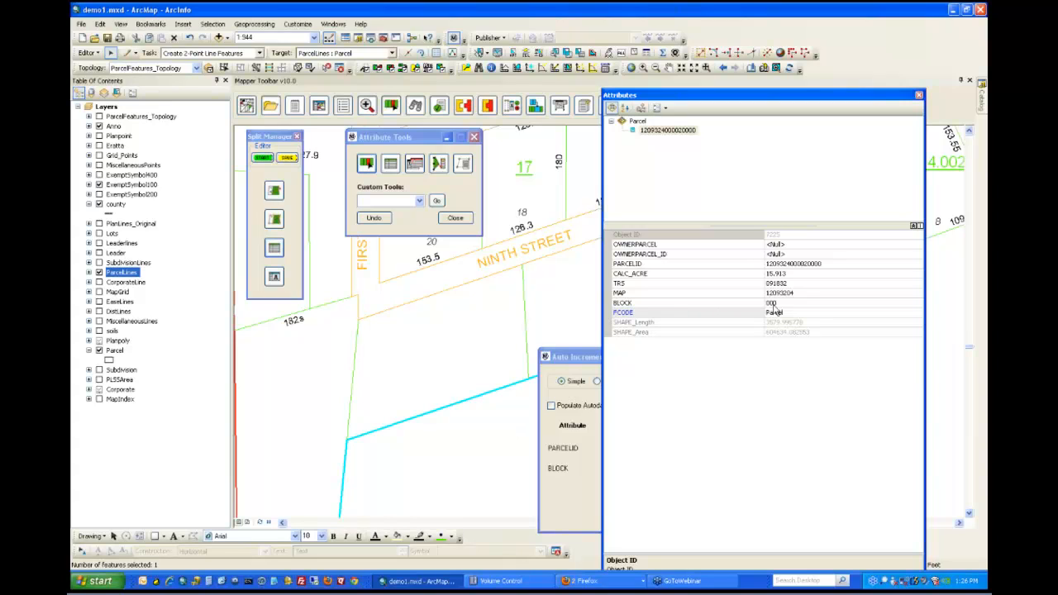
{"action": "left_click", "coordinate": [519, 328]}
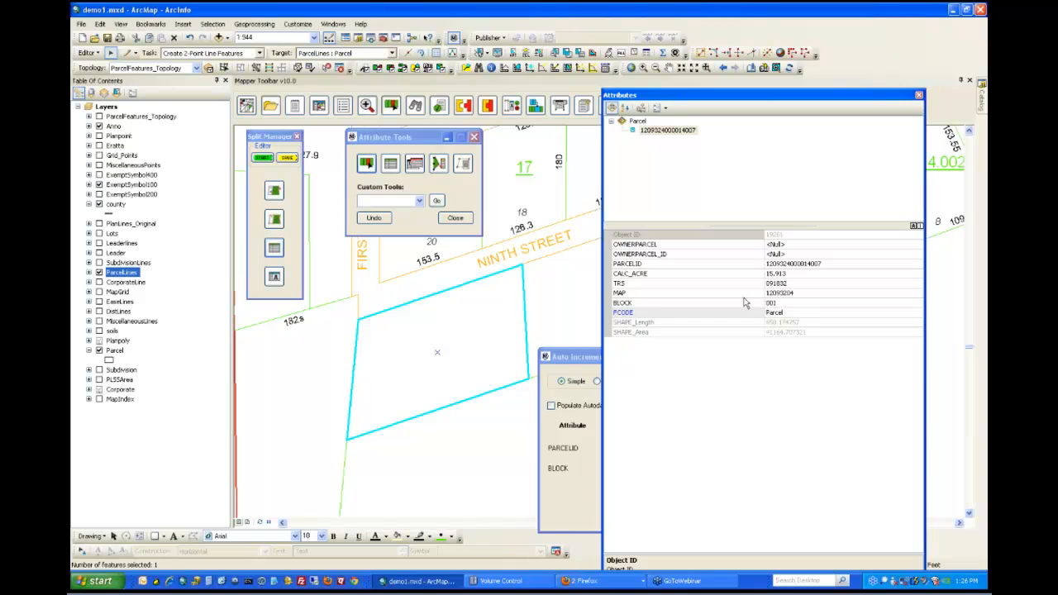
{"action": "left_click", "coordinate": [551, 295]}
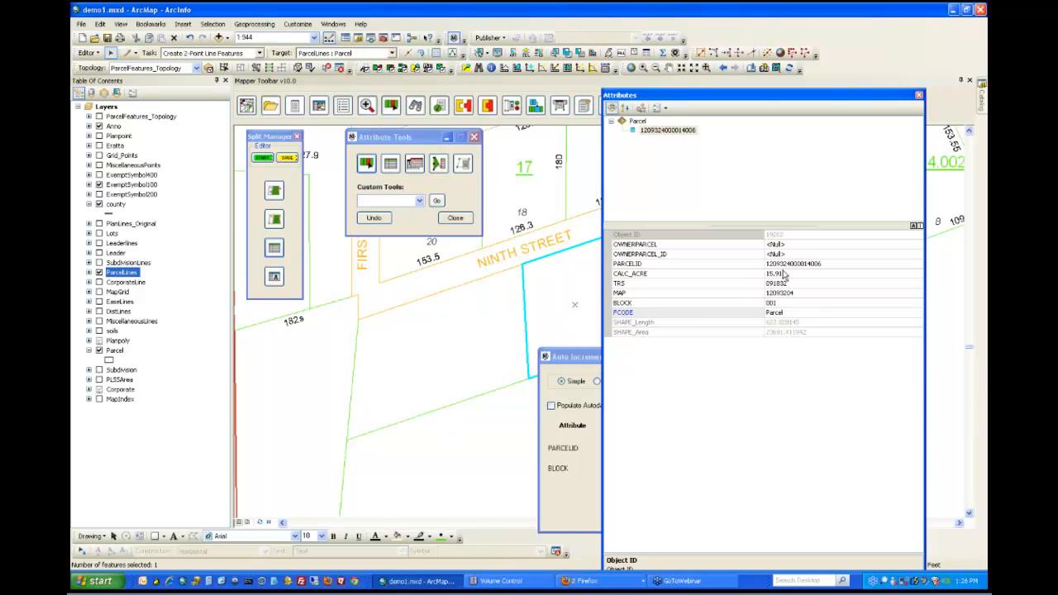
{"action": "left_click", "coordinate": [918, 98]}
{"action": "left_click", "coordinate": [669, 507]}
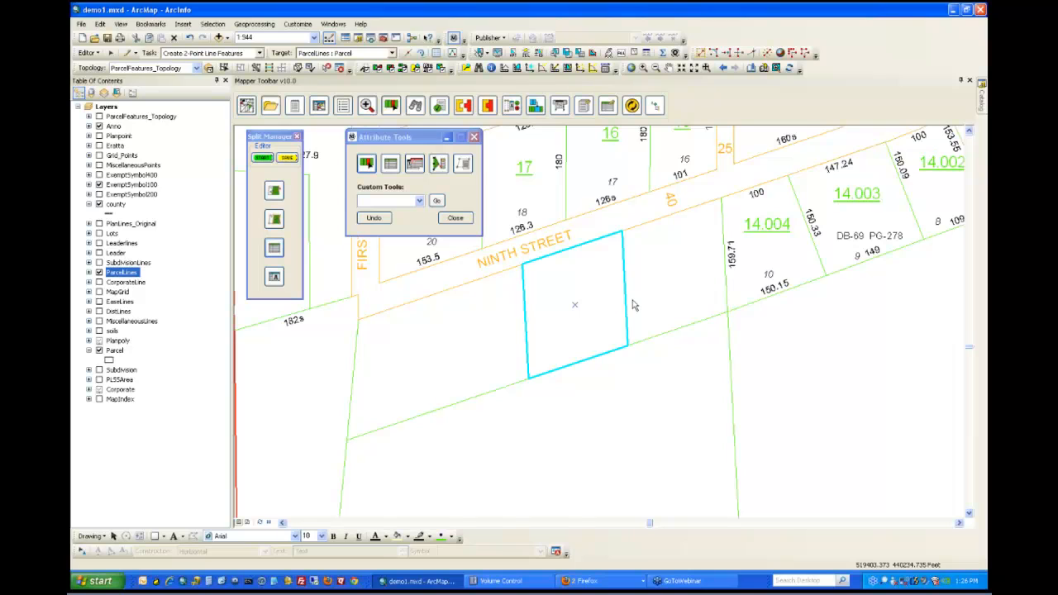
Step: Select the three new lots together with the remaining parent parcel and recalculate their acreage
{"action": "left_click", "coordinate": [366, 162]}
{"action": "left_click", "coordinate": [662, 288], "text": "shift"}
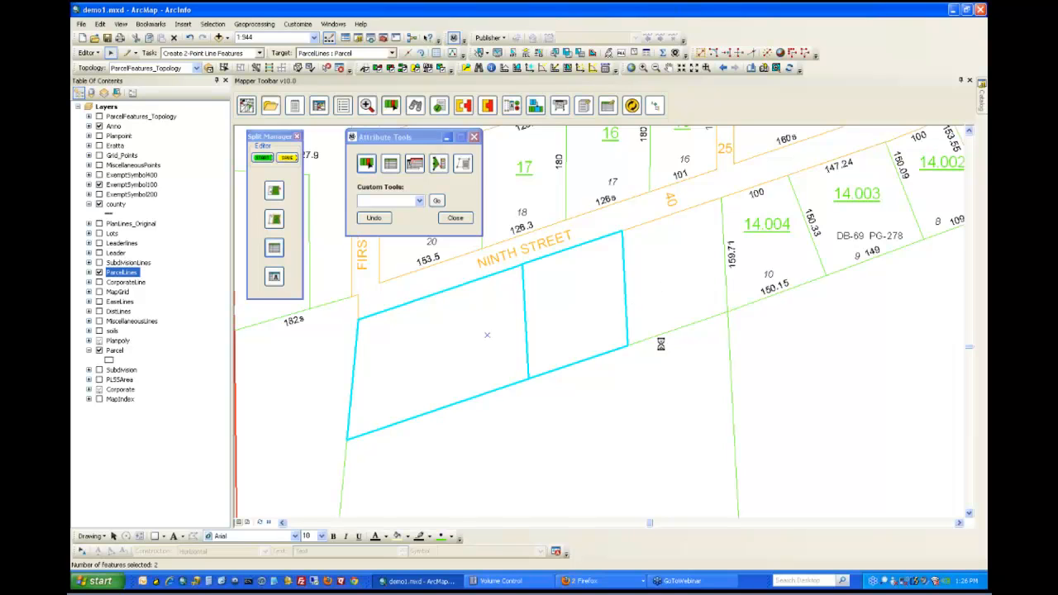
{"action": "left_click", "coordinate": [630, 410], "text": "shift"}
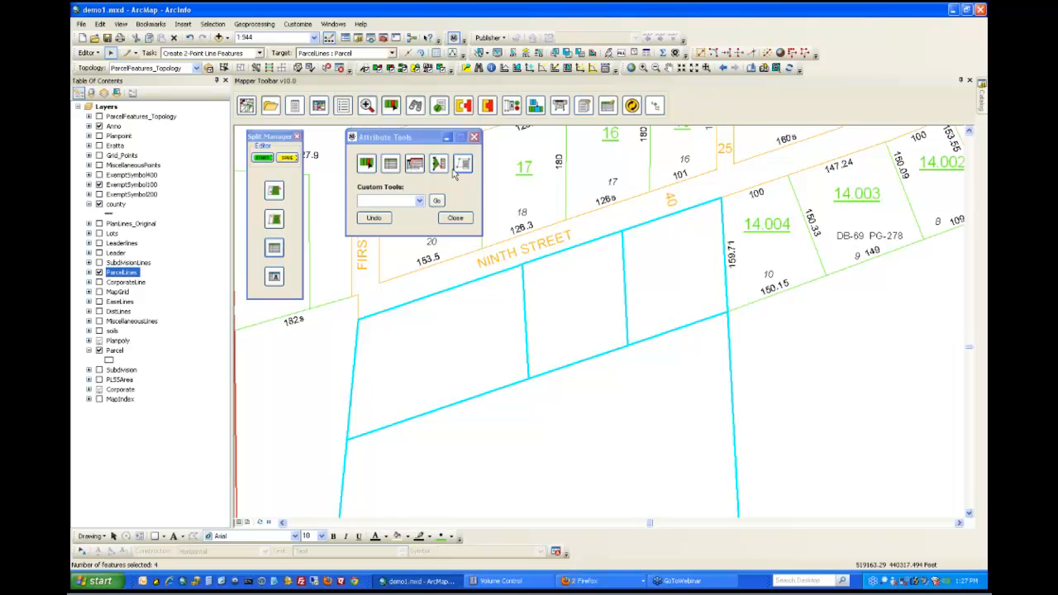
Step: Review the CALC_ACRE attribute of the new lots, close the Attribute Tools and clear the parcel selection
{"action": "left_click", "coordinate": [390, 163]}
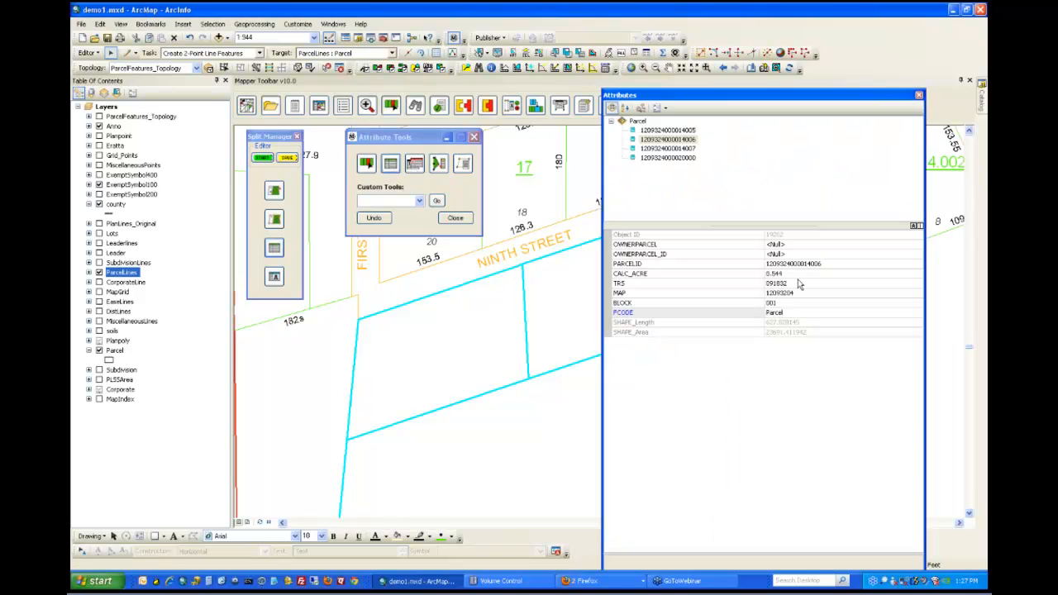
{"action": "left_click", "coordinate": [771, 274]}
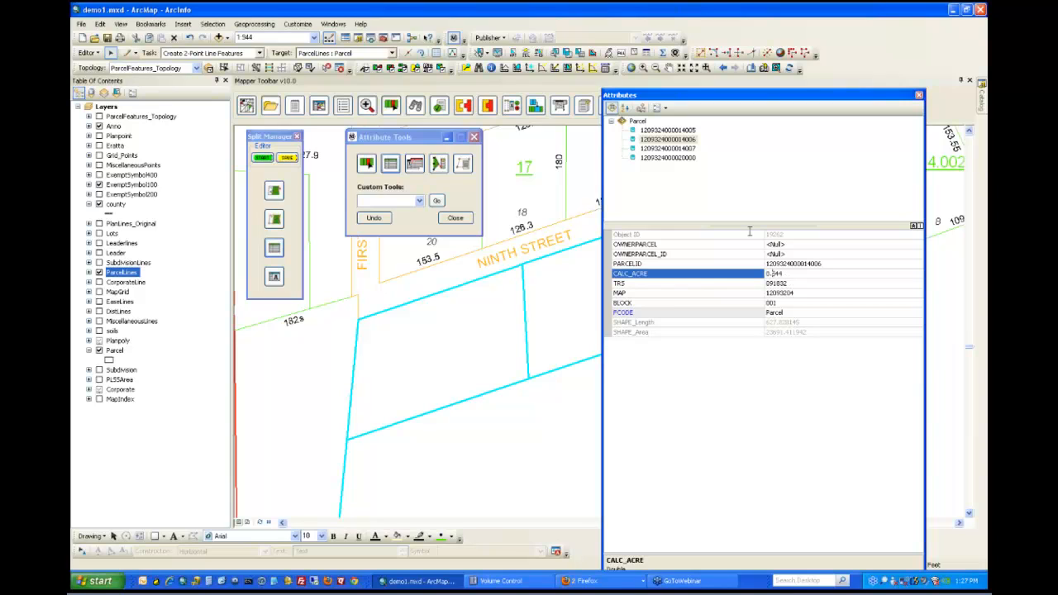
{"action": "left_click", "coordinate": [691, 148]}
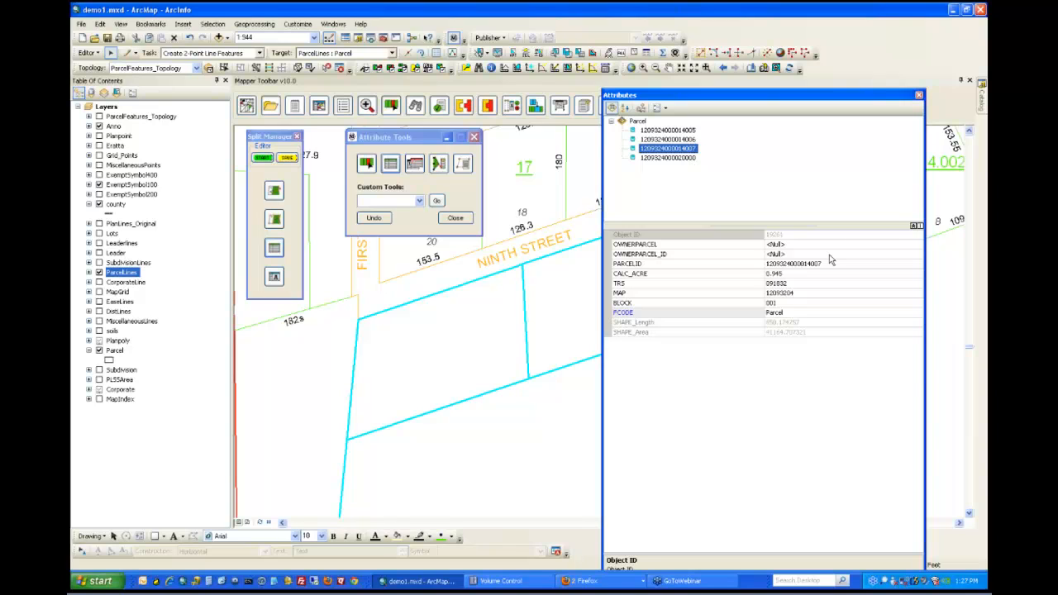
{"action": "left_click", "coordinate": [918, 97]}
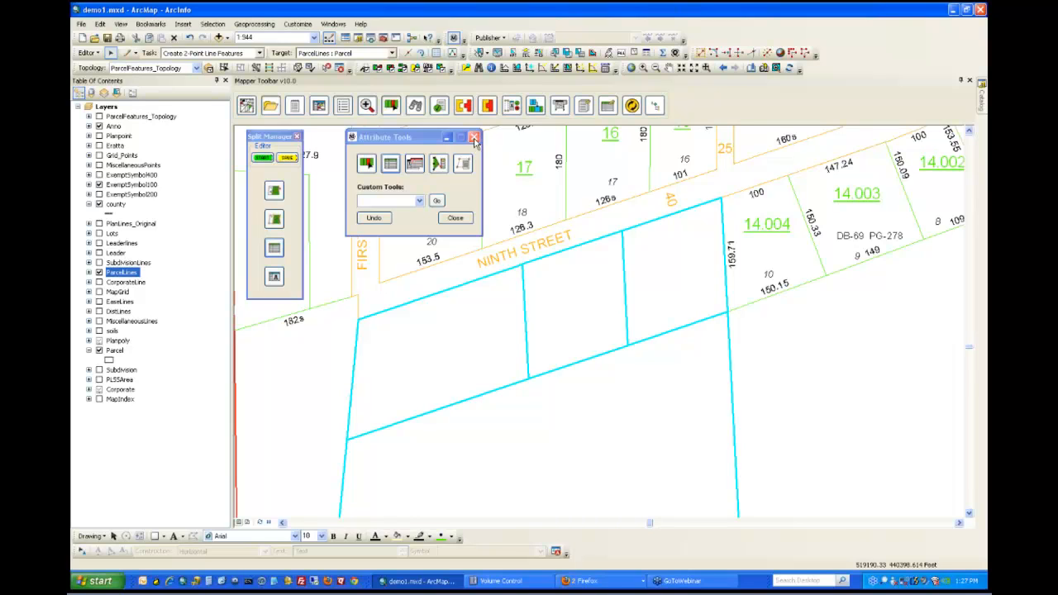
{"action": "left_click", "coordinate": [474, 138]}
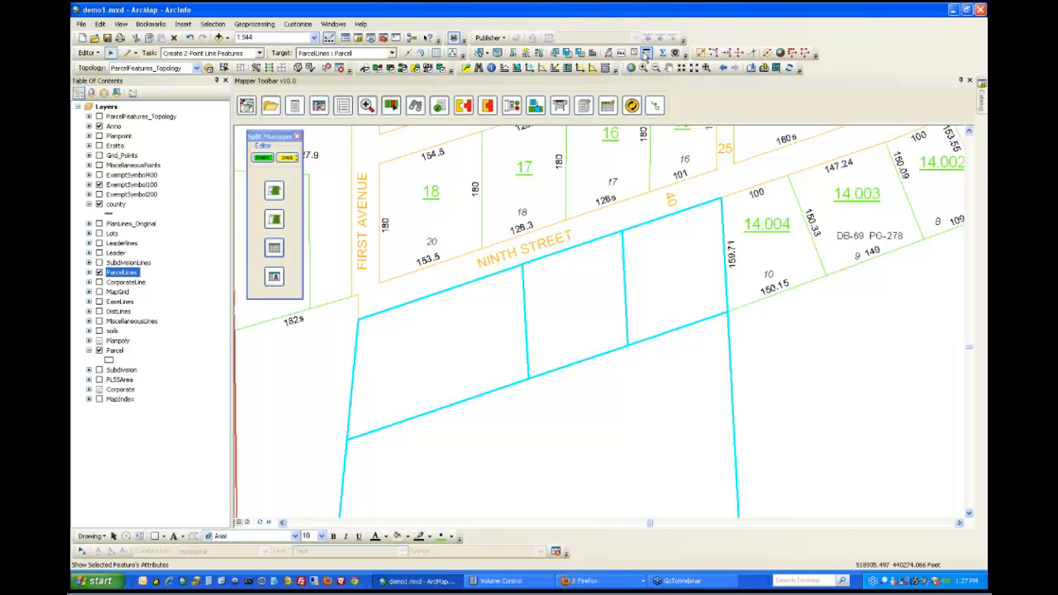
{"action": "left_click", "coordinate": [578, 373]}
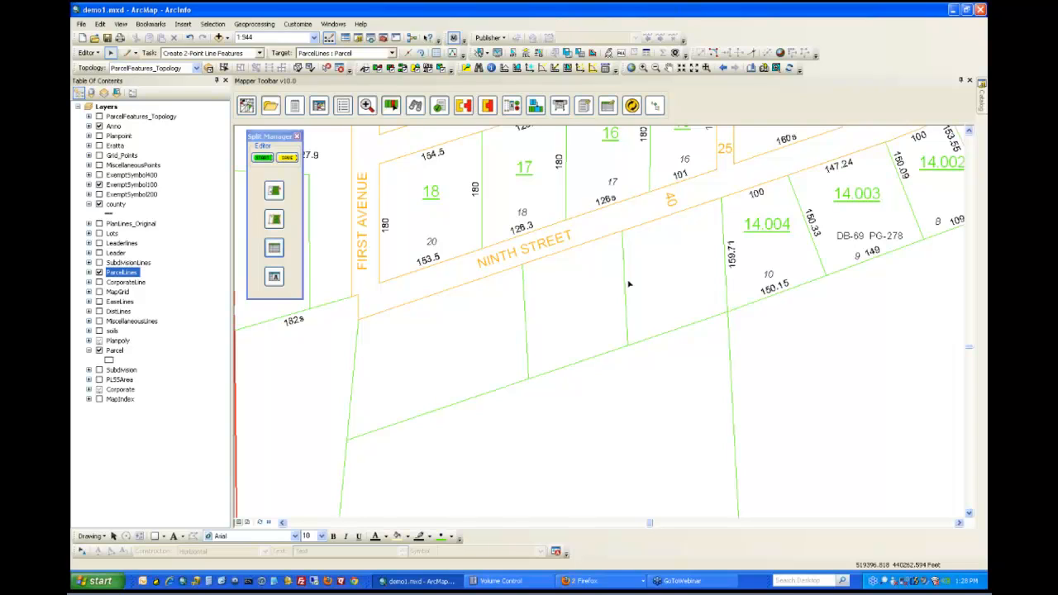
Step: Open the Annotation tools from the Split Manager and browse the target layers, keeping ParcelAnno100 : Dimensions
{"action": "left_click", "coordinate": [277, 279]}
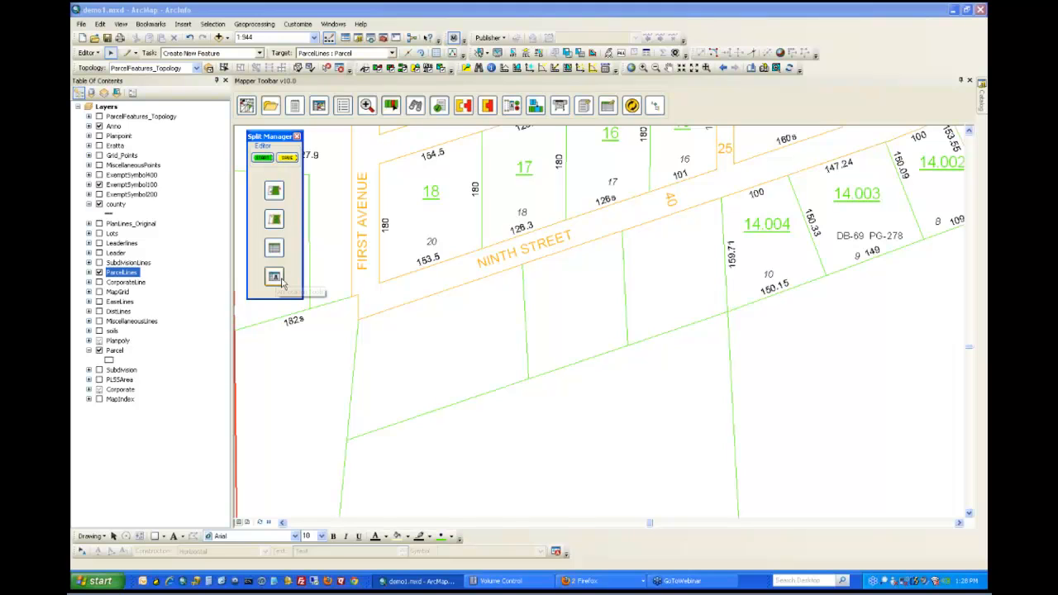
{"action": "left_click", "coordinate": [276, 279]}
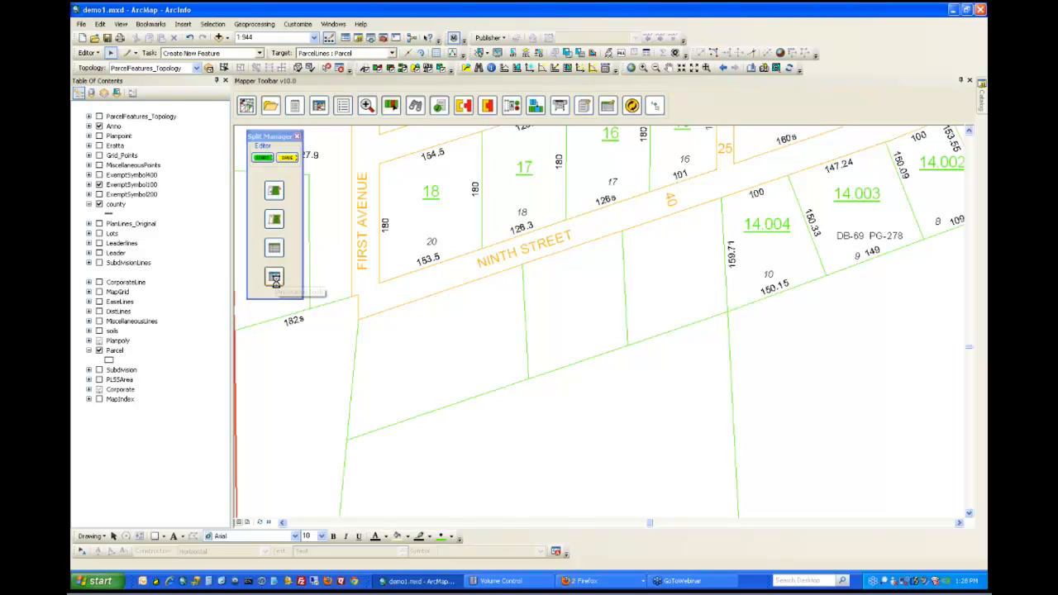
{"action": "left_click", "coordinate": [275, 279]}
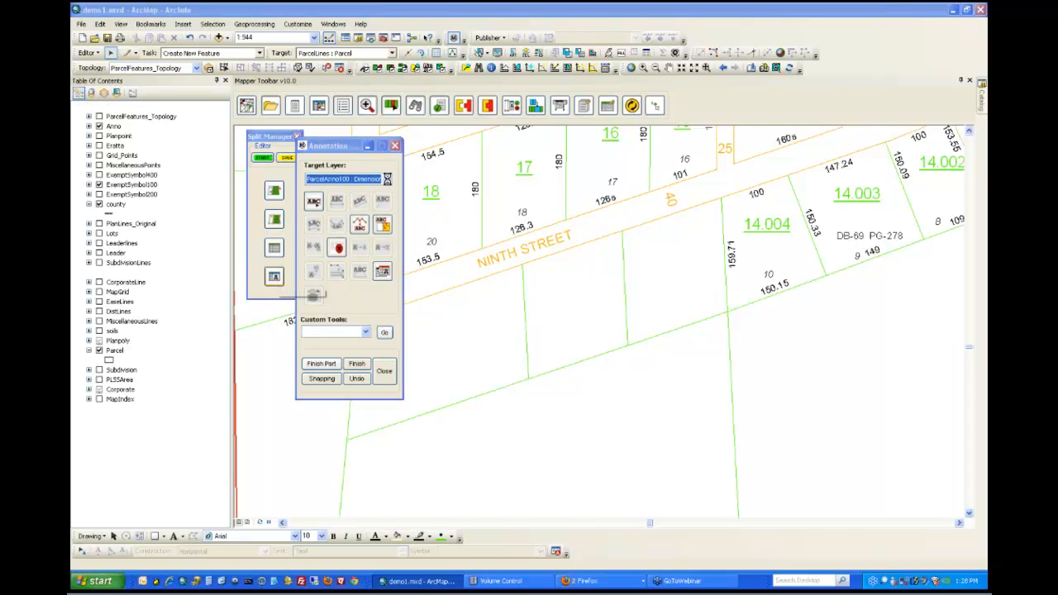
{"action": "left_click", "coordinate": [387, 181]}
{"action": "left_click", "coordinate": [388, 180]}
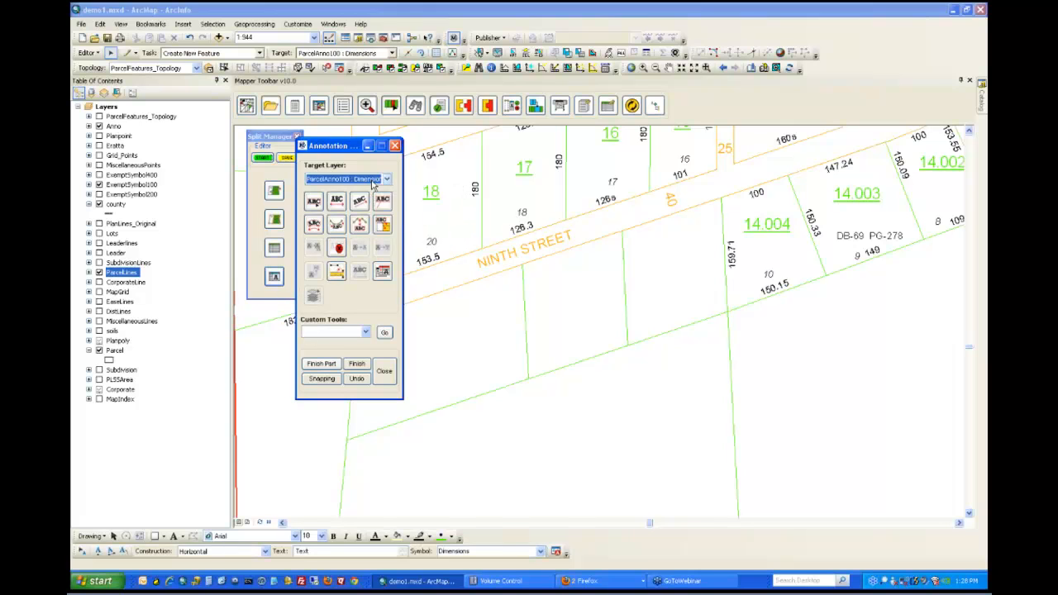
{"action": "left_click", "coordinate": [385, 182]}
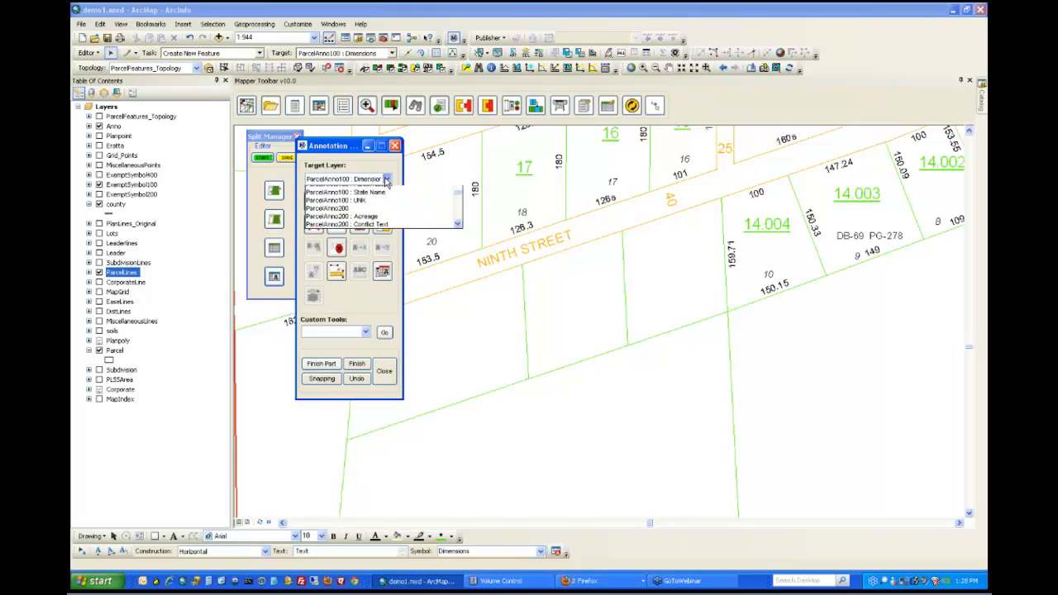
{"action": "scroll", "coordinate": [384, 208], "scroll_direction": "down", "scroll_amount": 3}
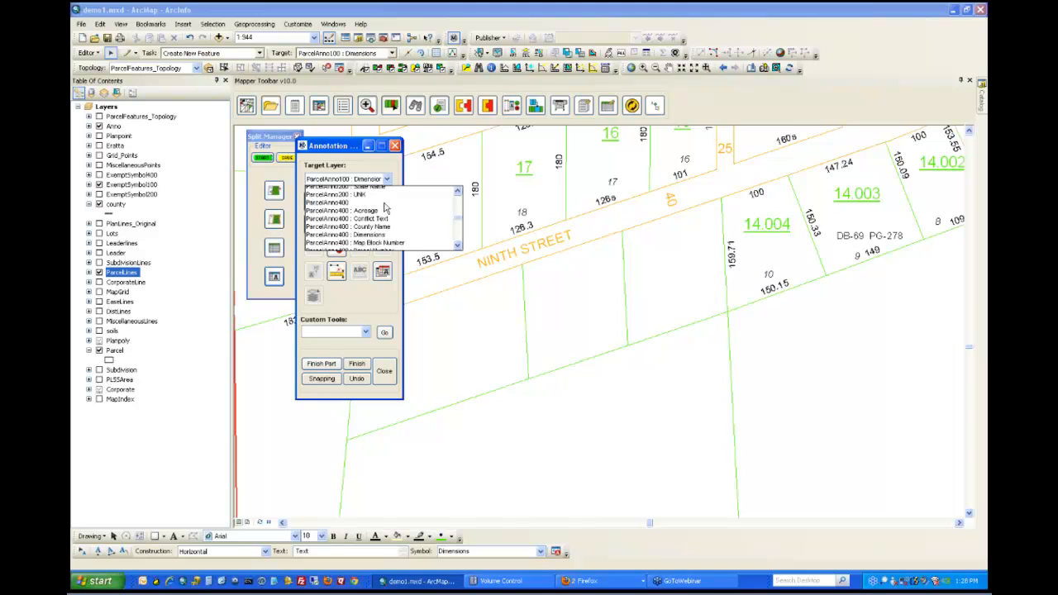
{"action": "scroll", "coordinate": [384, 208], "scroll_direction": "up", "scroll_amount": 3}
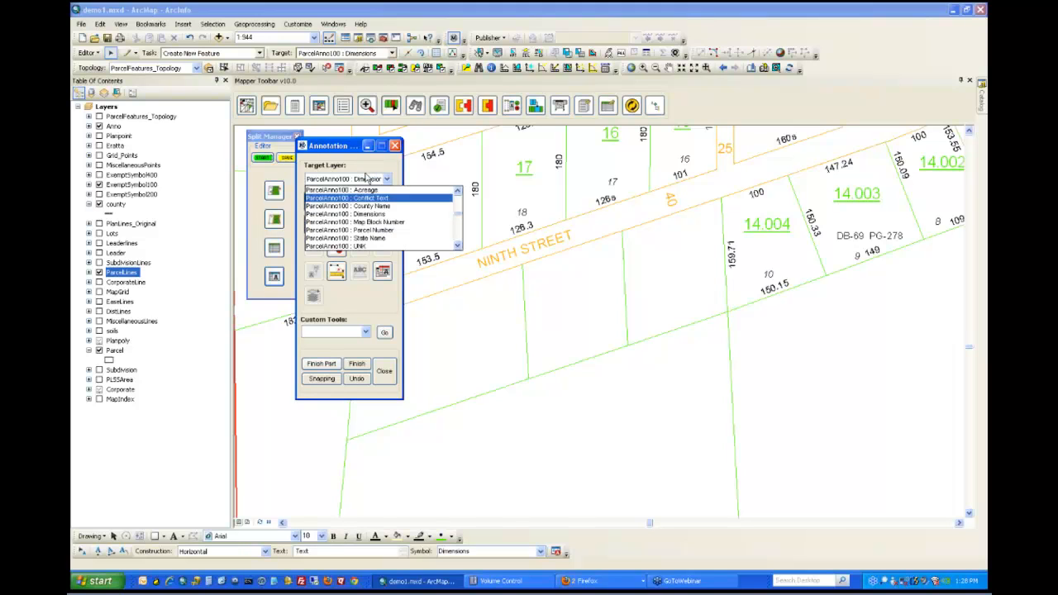
{"action": "left_click", "coordinate": [366, 177]}
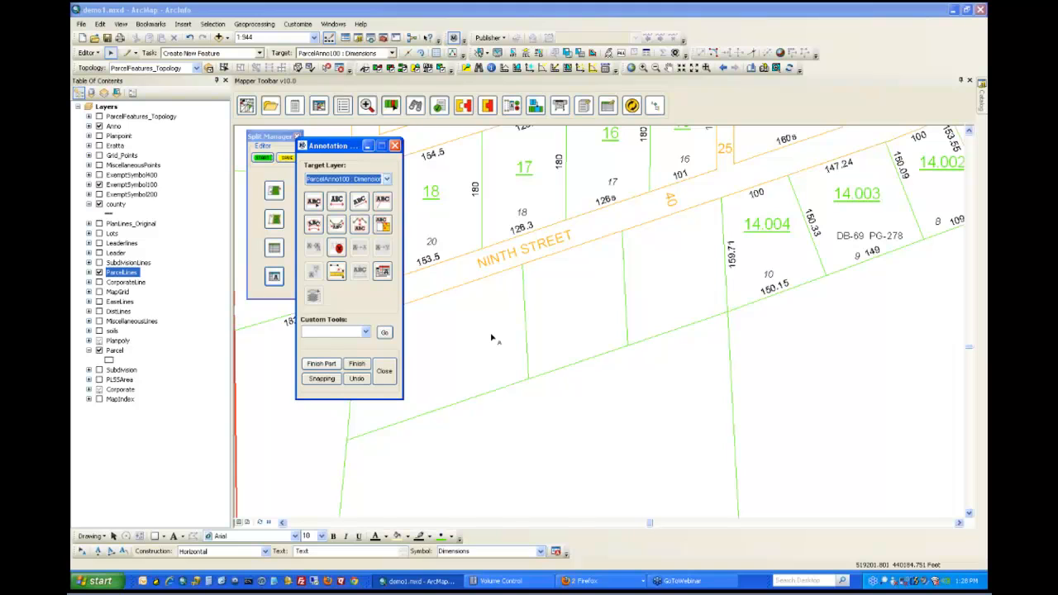
Step: Select the 14.004 parcel number annotation and set its increment value to 0.001 in Simple mode
{"action": "left_click", "coordinate": [772, 224]}
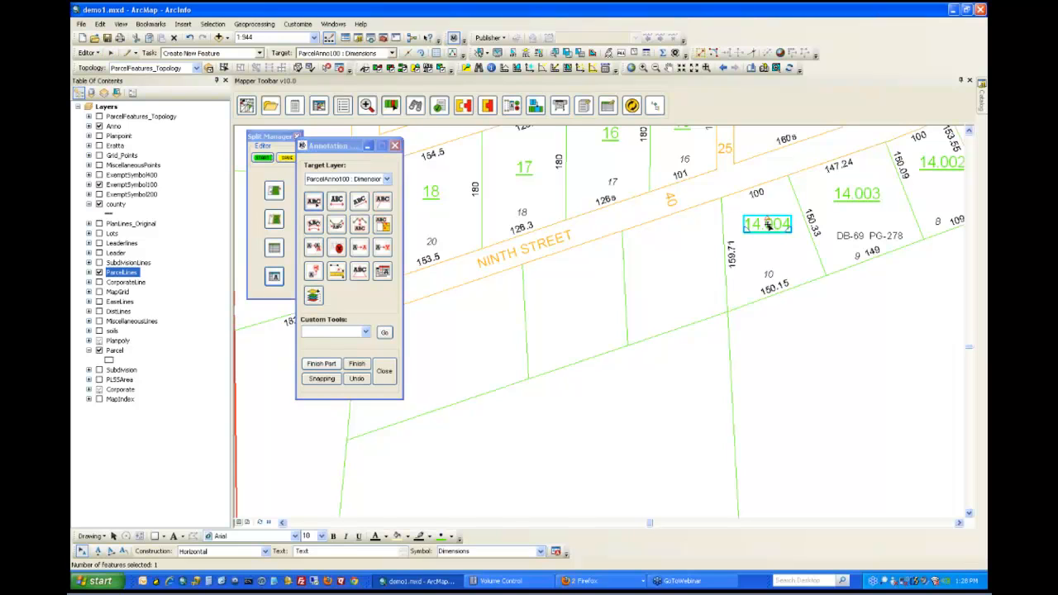
{"action": "left_click", "coordinate": [384, 275]}
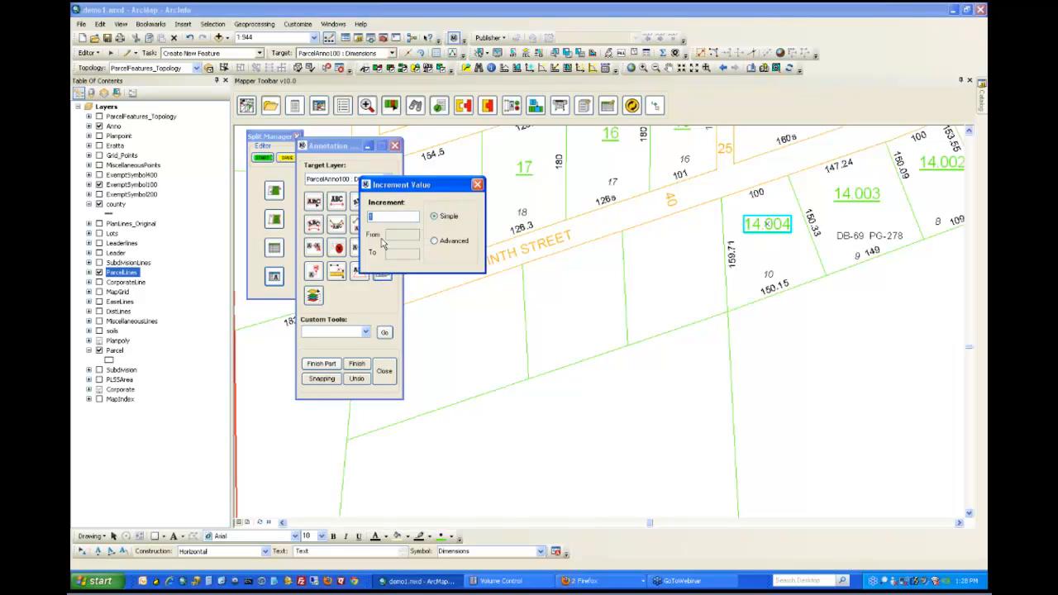
{"action": "type", "text": "0.001"}
Step: Place the incremented number 14.005 in the easternmost new lot, using the Parcel Number class of ParcelAnno100
{"action": "left_click", "coordinate": [674, 266]}
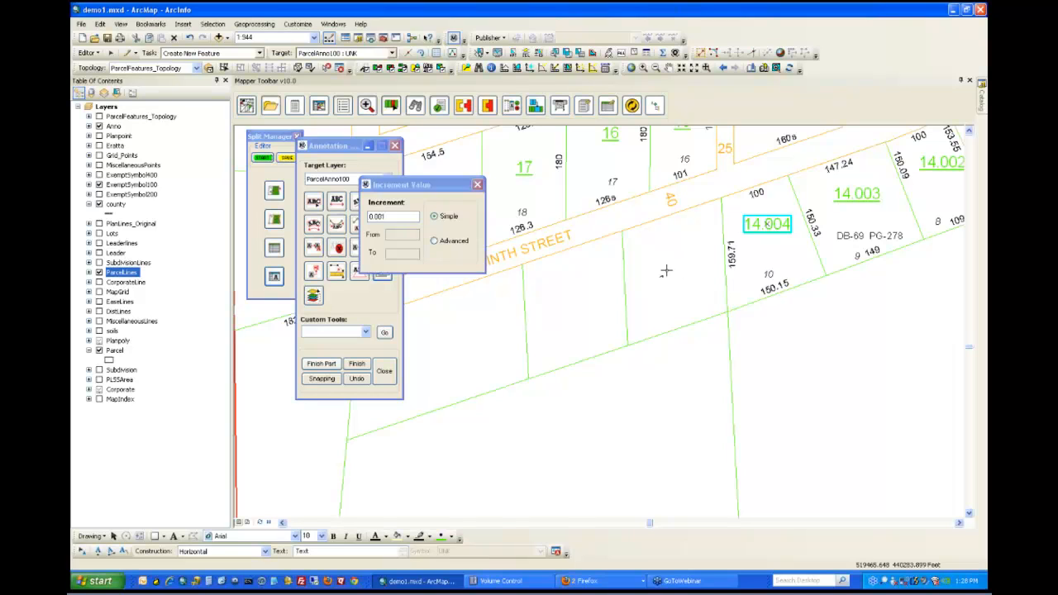
{"action": "key", "text": "ctrl+v"}
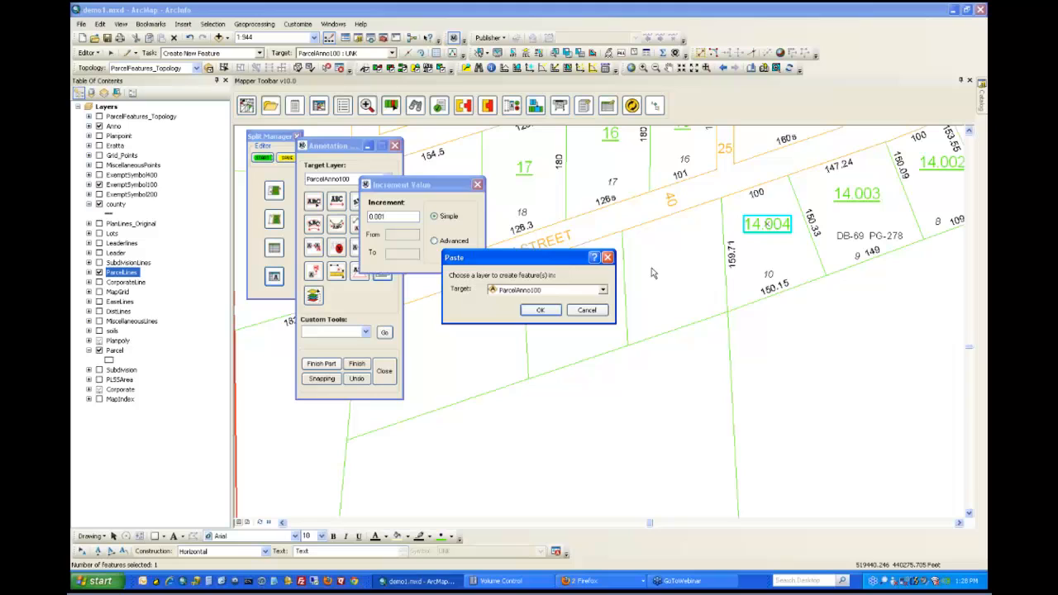
{"action": "left_click", "coordinate": [568, 290]}
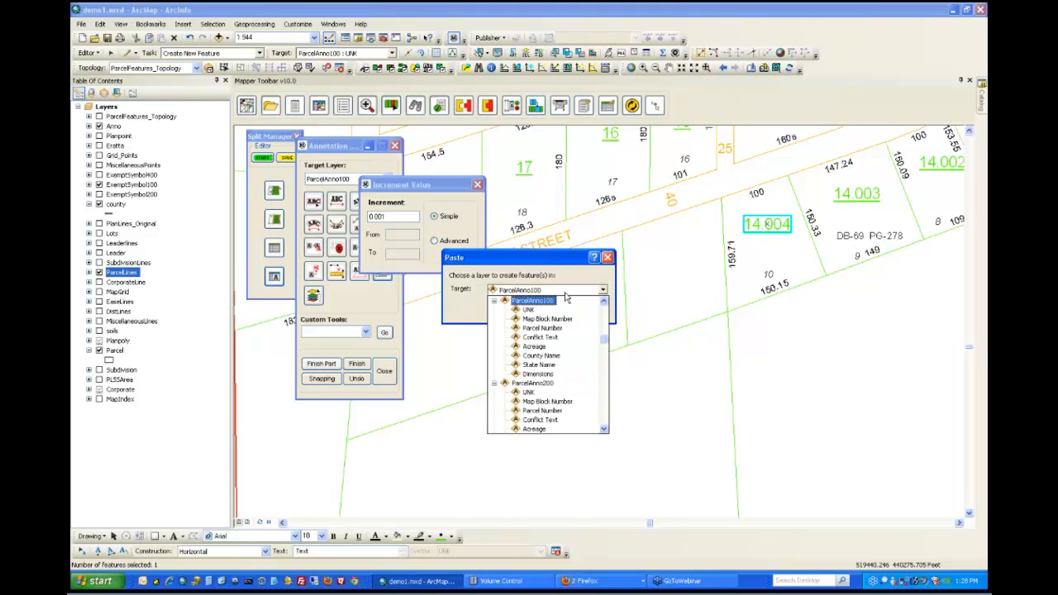
{"action": "left_click", "coordinate": [562, 328]}
{"action": "key", "text": "Return"}
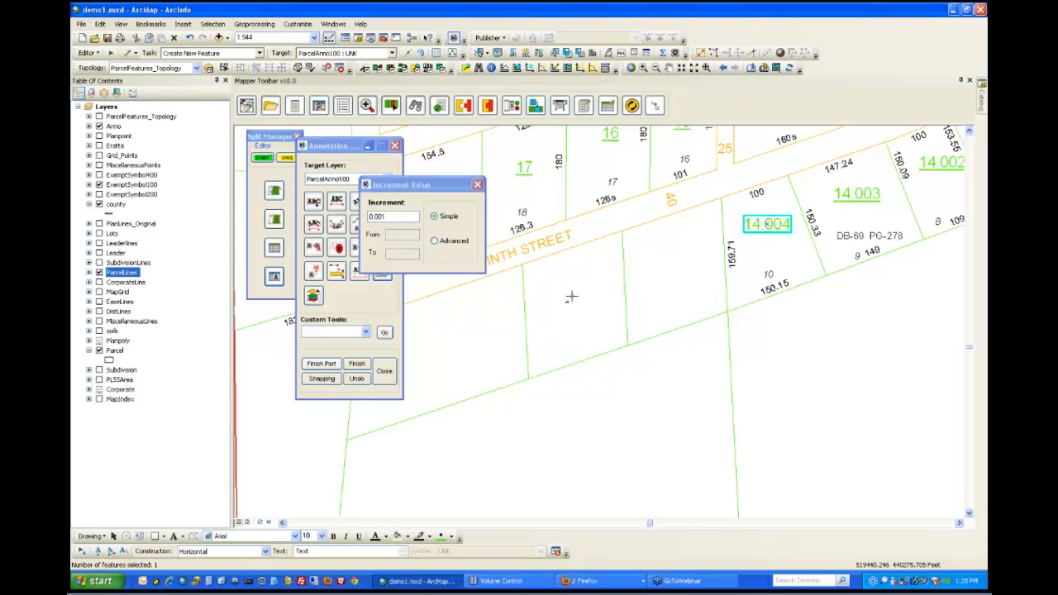
Step: Place the incremented numbers 14.006 and 14.007 in the middle and westernmost new lots as Parcel Number annotation and close the increment settings
{"action": "key", "text": "ctrl+v"}
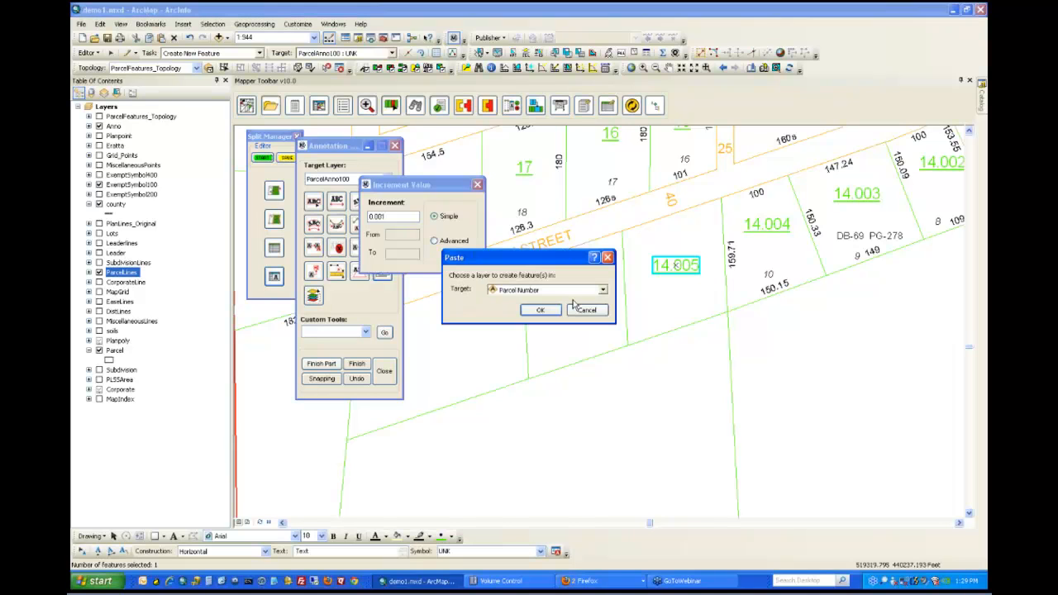
{"action": "key", "text": "Return"}
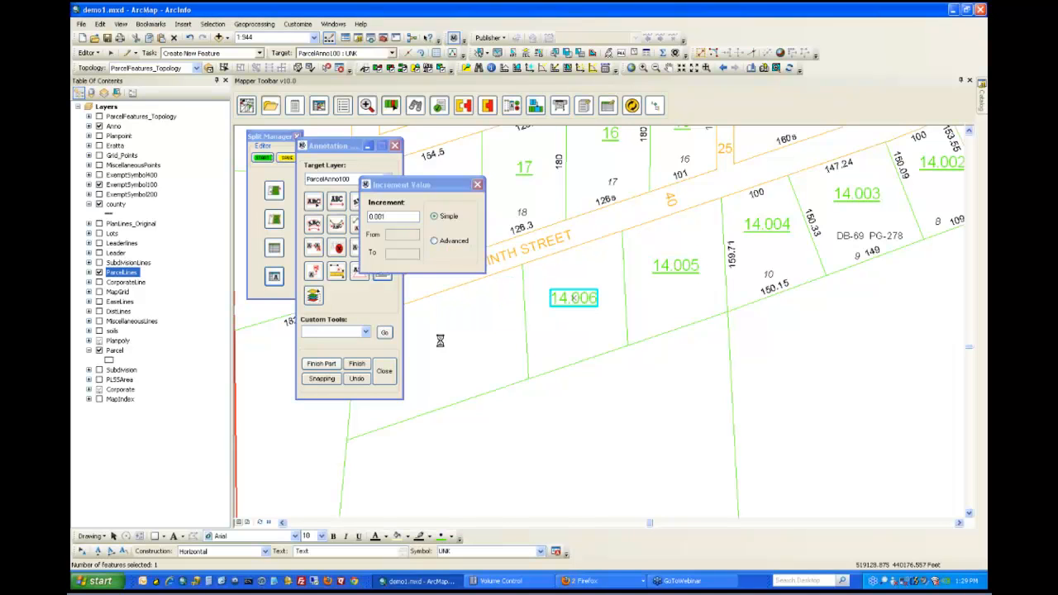
{"action": "key", "text": "ctrl+v"}
{"action": "left_click", "coordinate": [532, 309]}
{"action": "left_click", "coordinate": [477, 186]}
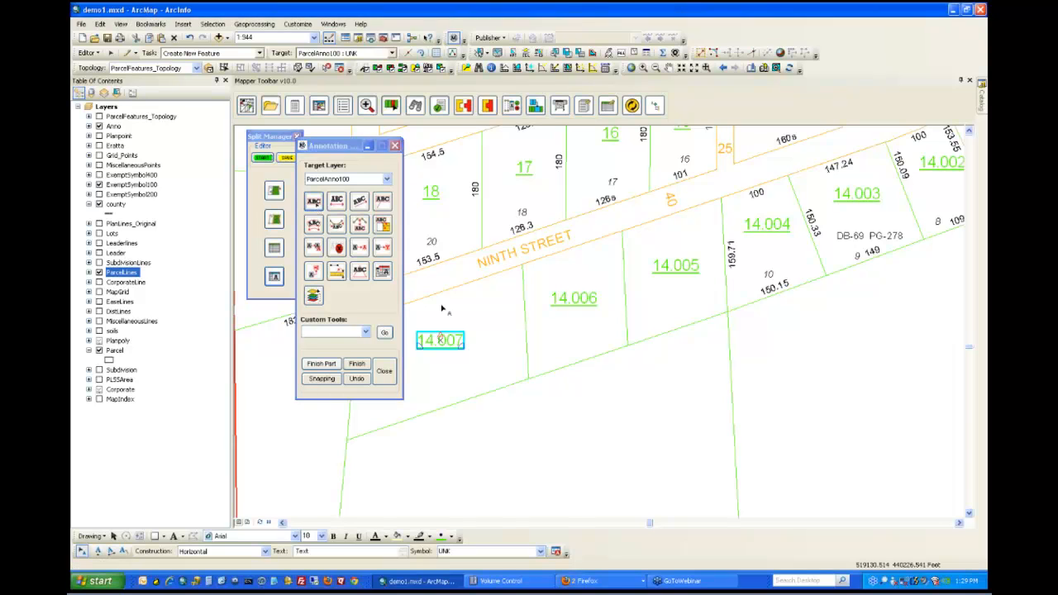
Step: Try the horizontal and straight text placement tools in the westernmost new lot
{"action": "left_click", "coordinate": [443, 309]}
{"action": "left_click", "coordinate": [338, 202]}
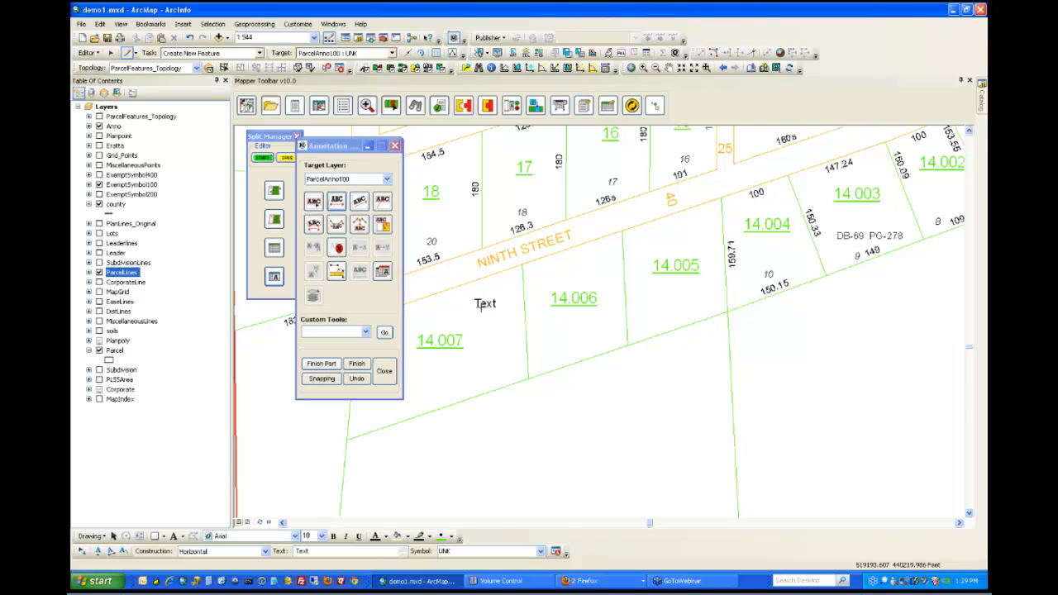
{"action": "left_click", "coordinate": [359, 202]}
{"action": "left_click", "coordinate": [484, 315]}
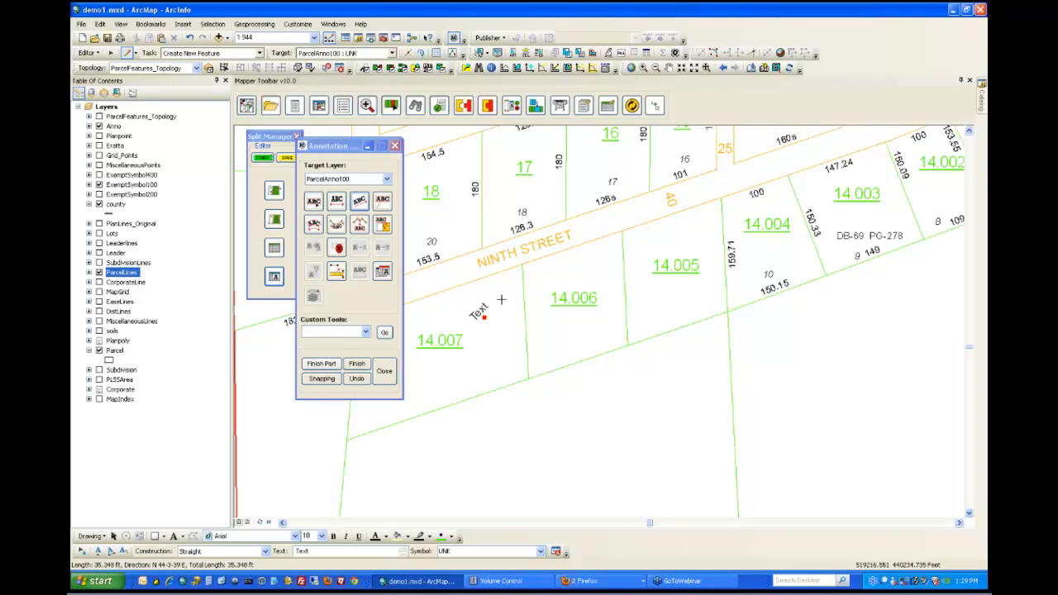
Step: Start the Aligned to Feature annotation tool with ParcelLines as the closest-feature layer
{"action": "left_click", "coordinate": [357, 225]}
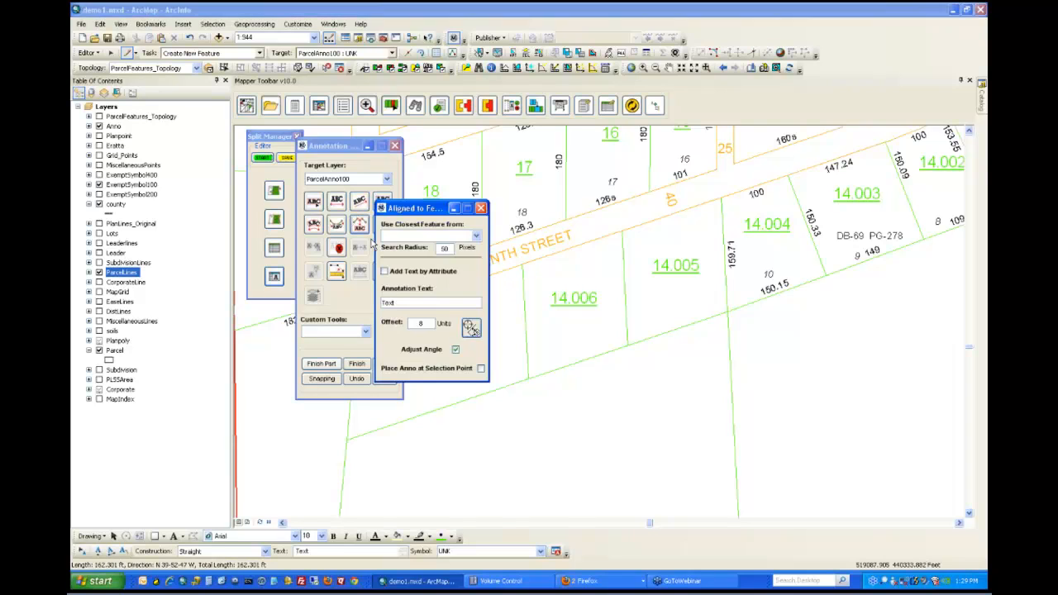
{"action": "left_click", "coordinate": [459, 239]}
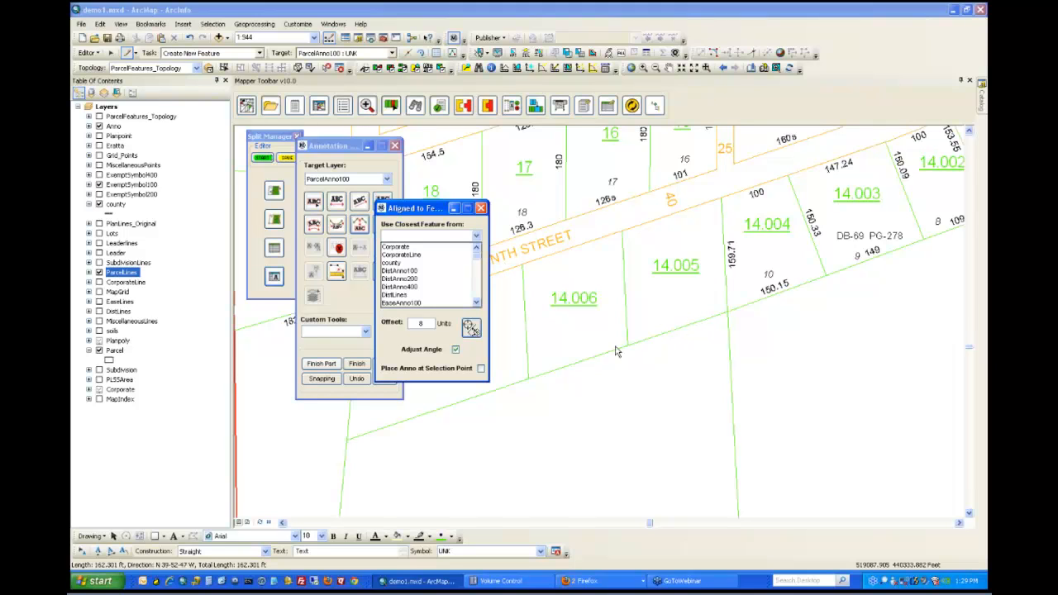
{"action": "scroll", "coordinate": [445, 290], "scroll_direction": "down", "scroll_amount": 3}
{"action": "scroll", "coordinate": [444, 289], "scroll_direction": "down", "scroll_amount": 4}
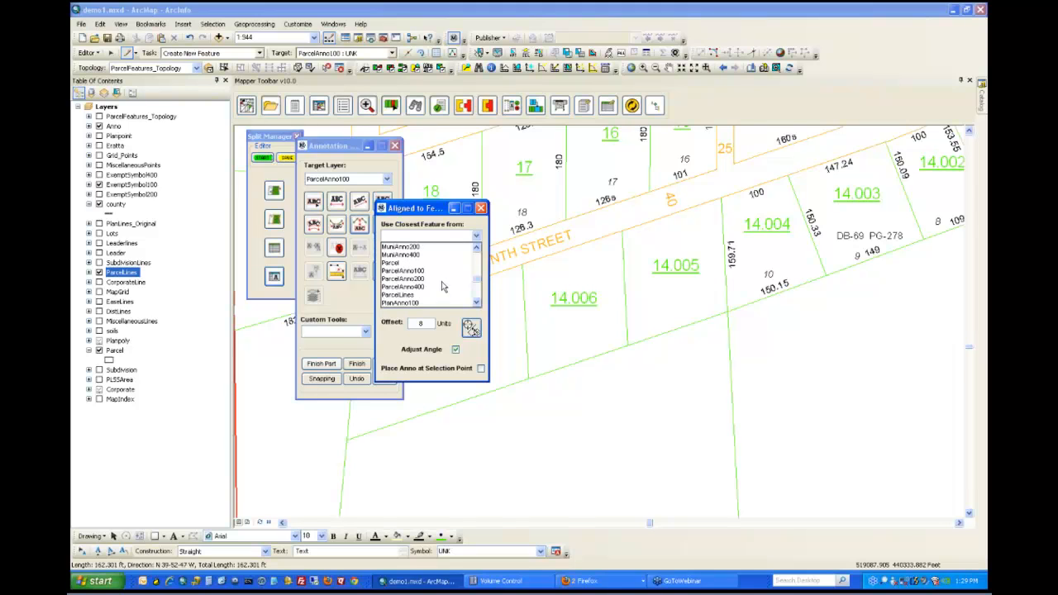
{"action": "left_click", "coordinate": [400, 294]}
Step: Have the aligned annotation take its text by attribute from the SHAPE_Length field
{"action": "left_click", "coordinate": [395, 271]}
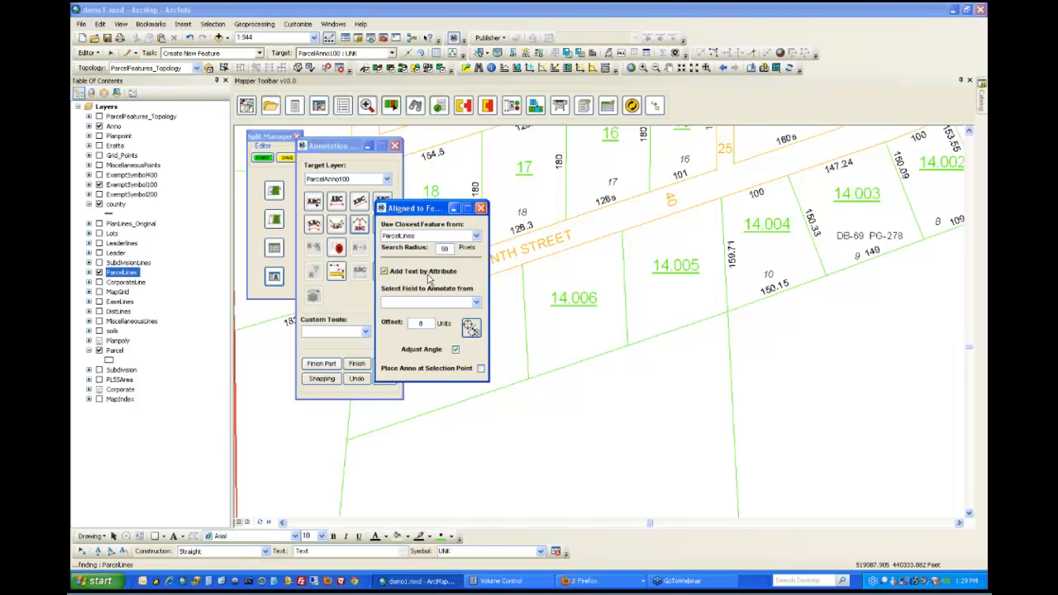
{"action": "left_click", "coordinate": [448, 303]}
{"action": "scroll", "coordinate": [451, 329], "scroll_direction": "down", "scroll_amount": 2}
{"action": "scroll", "coordinate": [452, 329], "scroll_direction": "down", "scroll_amount": 1}
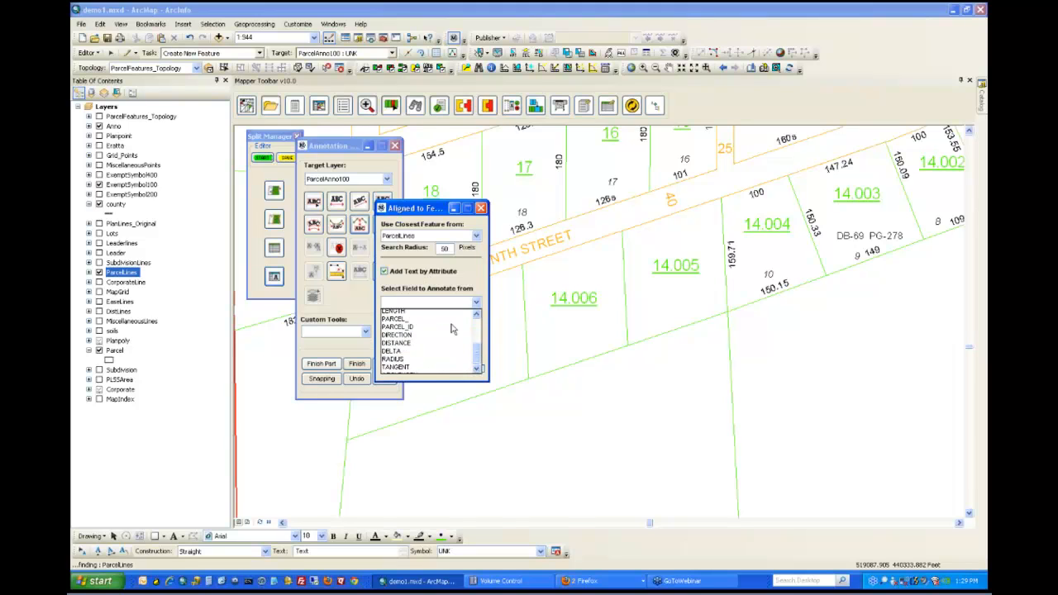
{"action": "scroll", "coordinate": [452, 329], "scroll_direction": "down", "scroll_amount": 1}
{"action": "left_click", "coordinate": [436, 370]}
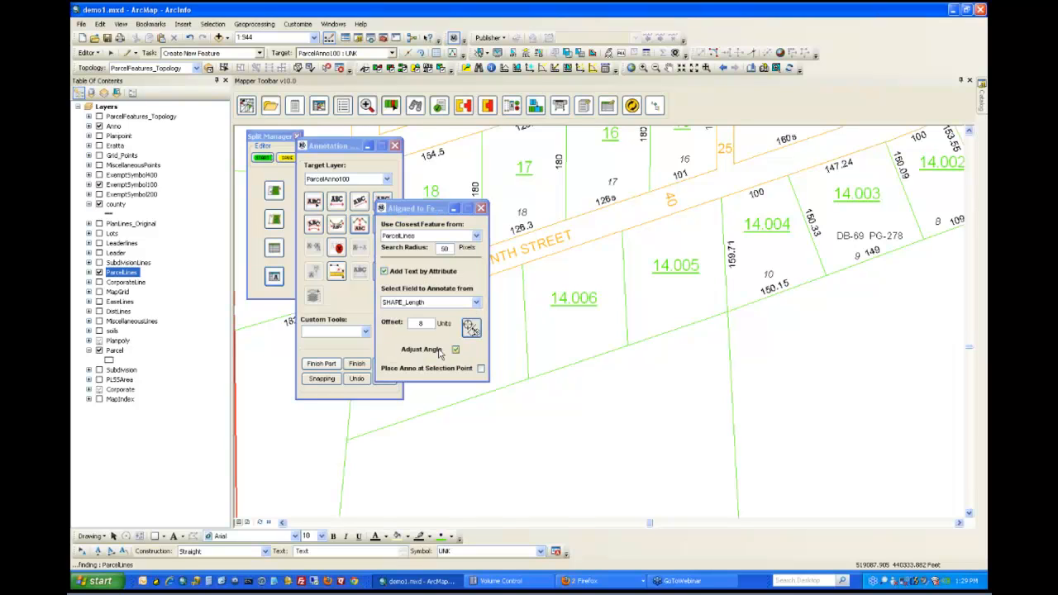
Step: Place length annotations along the rear lines of lots 14.005 and 14.006, and at selection points on 14.006's frontage and their shared side line
{"action": "left_click", "coordinate": [680, 325]}
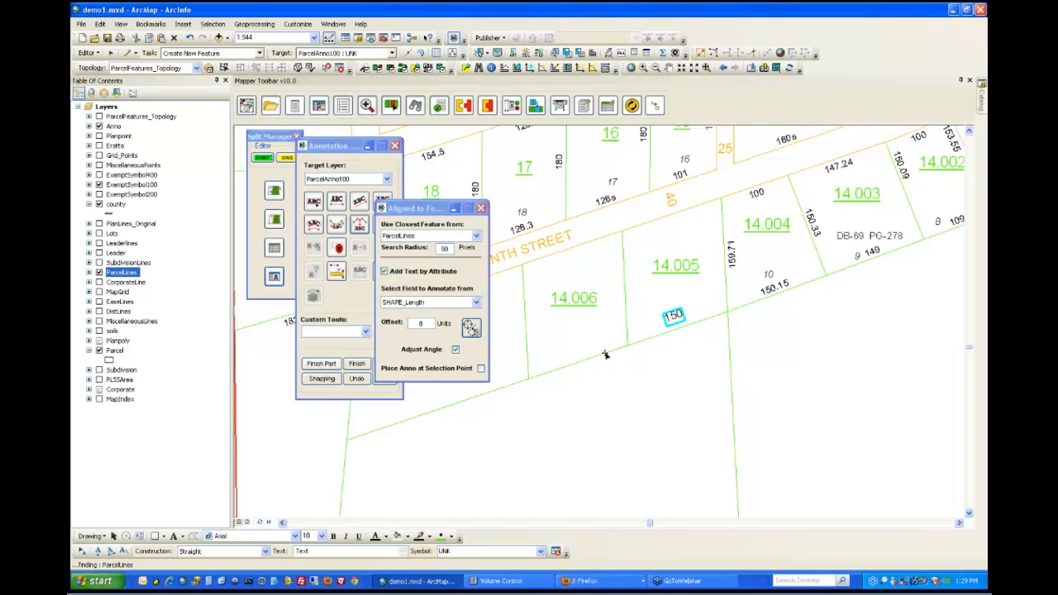
{"action": "left_click", "coordinate": [605, 355]}
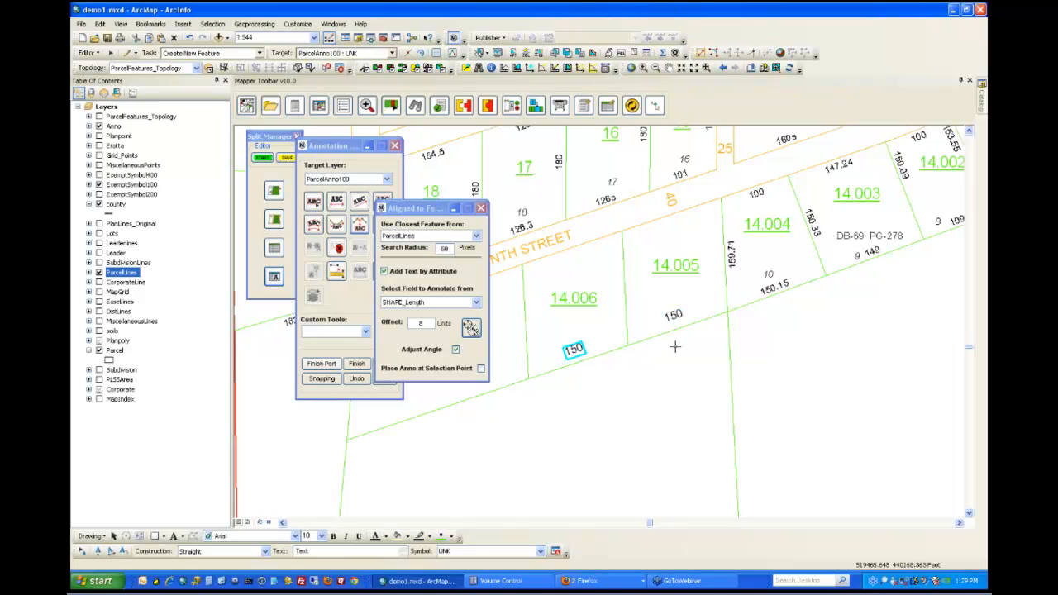
{"action": "left_click", "coordinate": [480, 369]}
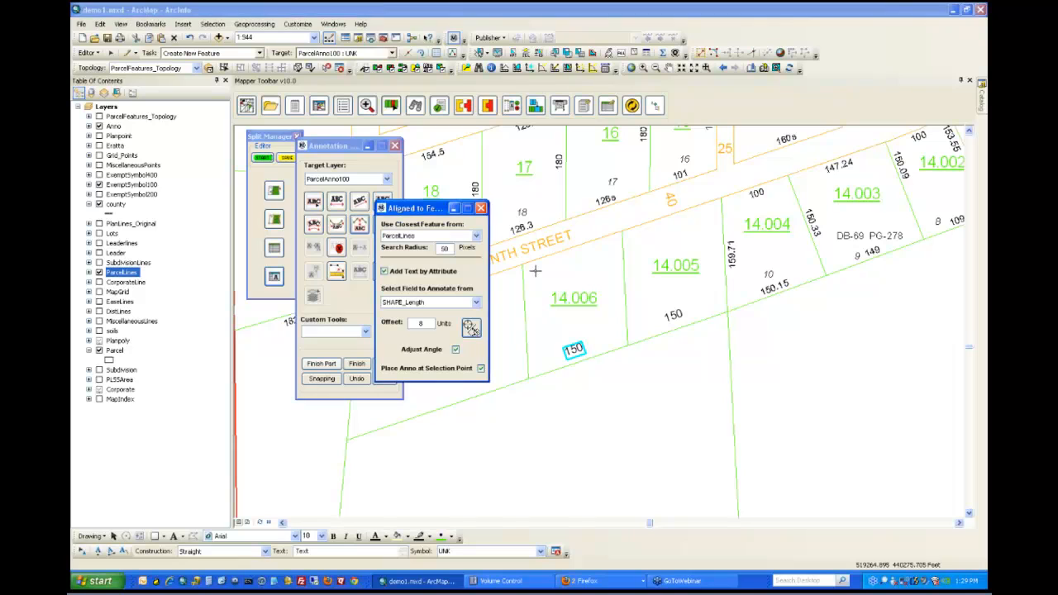
{"action": "left_click", "coordinate": [535, 271]}
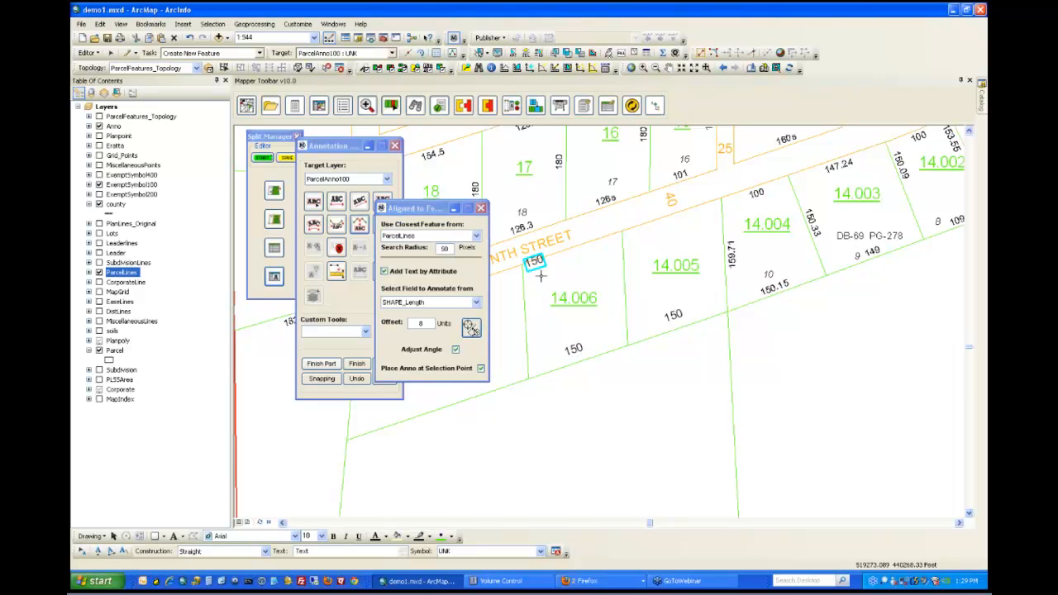
{"action": "left_click", "coordinate": [637, 242]}
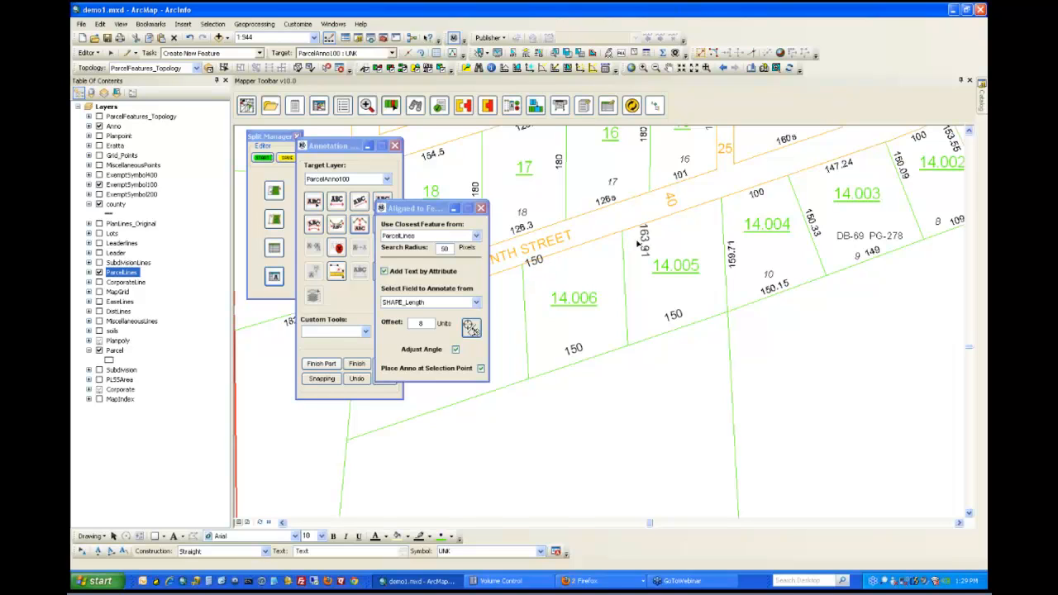
{"action": "left_click", "coordinate": [631, 275]}
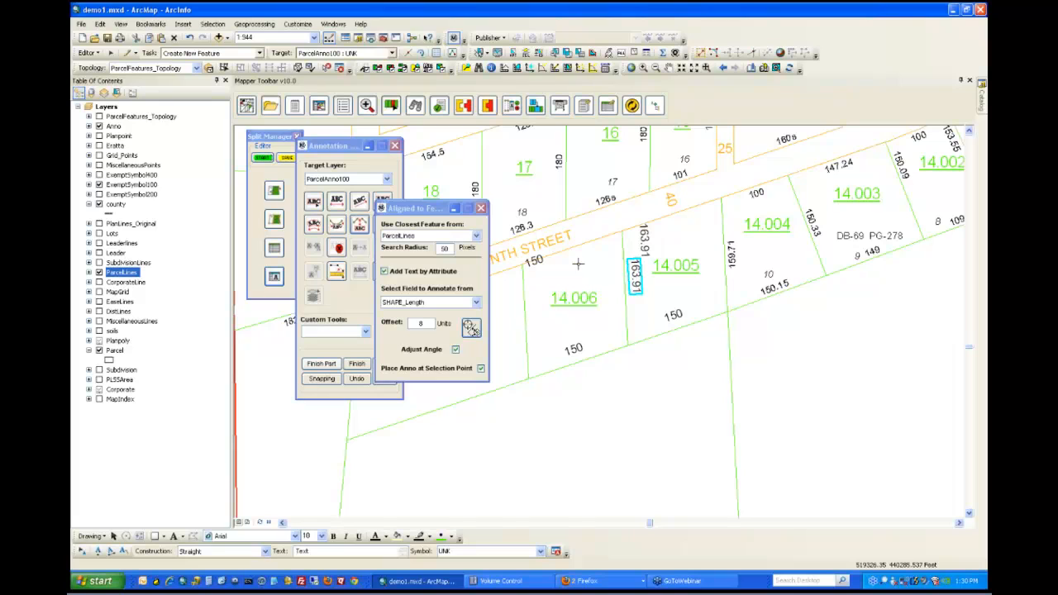
Step: Delete the upper duplicate length on the line between lots 14.005 and 14.006 and move 14.006's frontage length to mid-frontage
{"action": "left_click", "coordinate": [315, 202]}
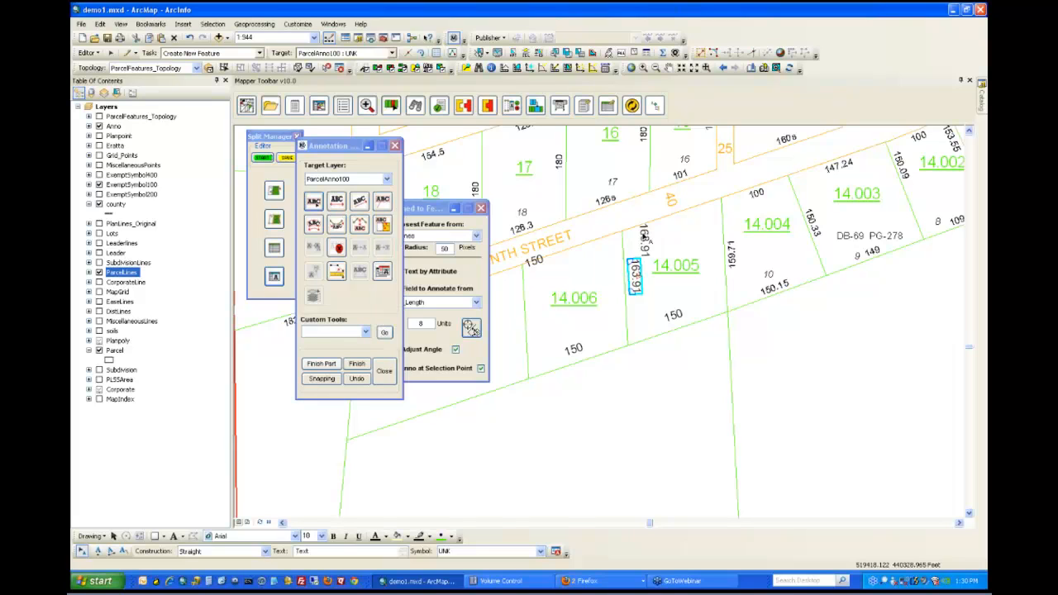
{"action": "left_click", "coordinate": [643, 235]}
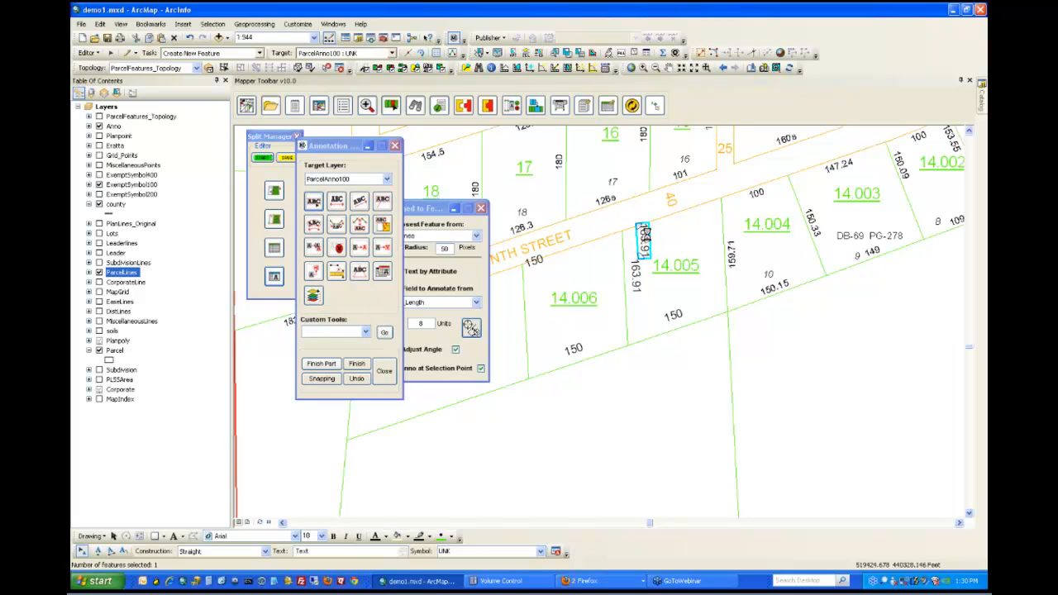
{"action": "key", "text": "Delete"}
{"action": "left_click", "coordinate": [538, 263]}
{"action": "left_click_drag", "start_coordinate": [538, 262], "coordinate": [571, 259]}
{"action": "left_click", "coordinate": [602, 348]}
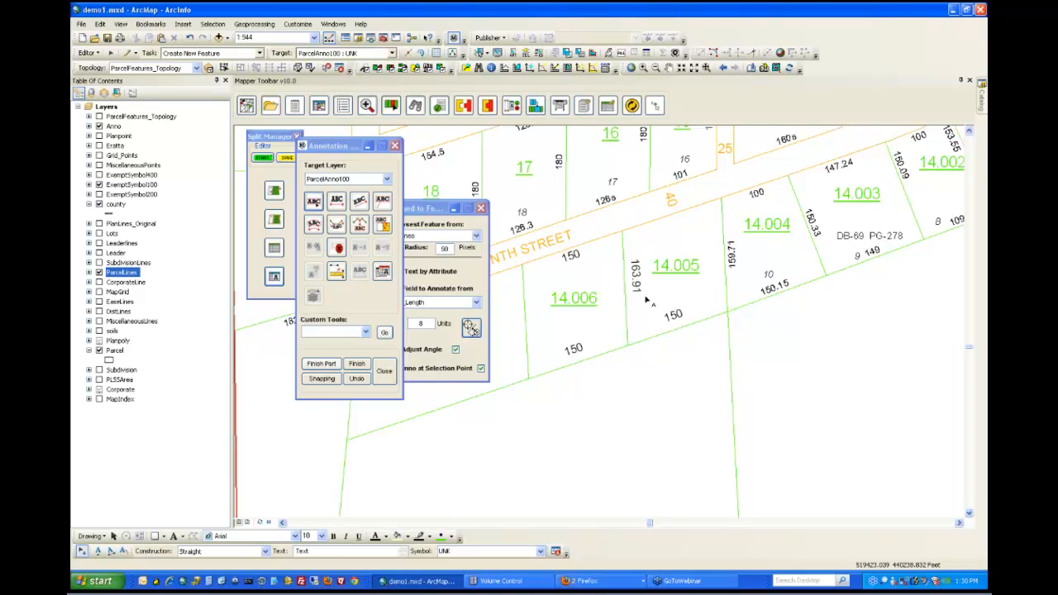
Step: Add a measured dimension between the two end corners of lot 14.007's rear line
{"action": "left_click", "coordinate": [336, 274]}
{"action": "left_click", "coordinate": [336, 274]}
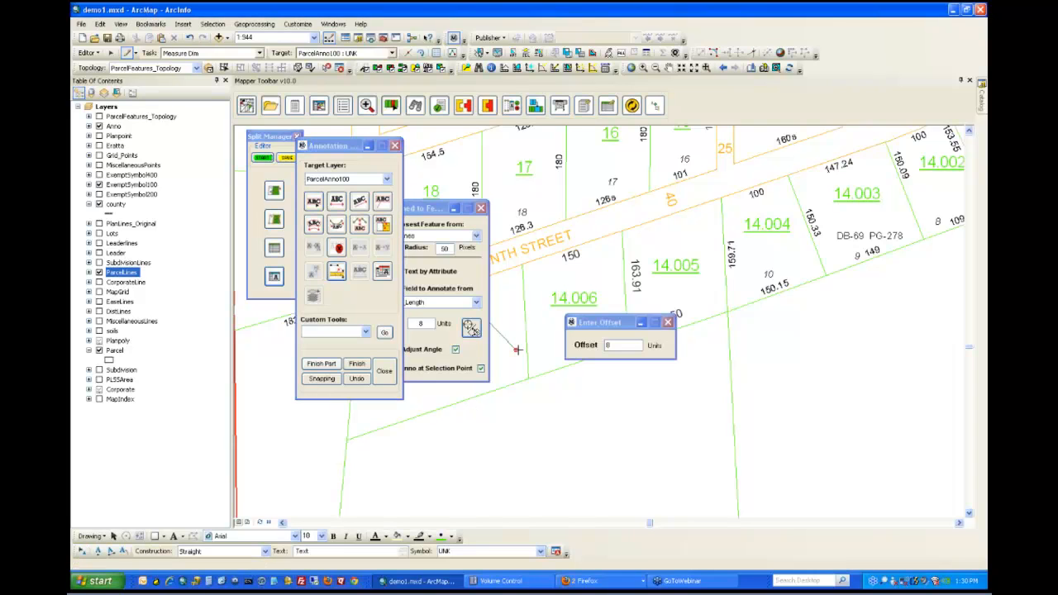
{"action": "left_click", "coordinate": [346, 439]}
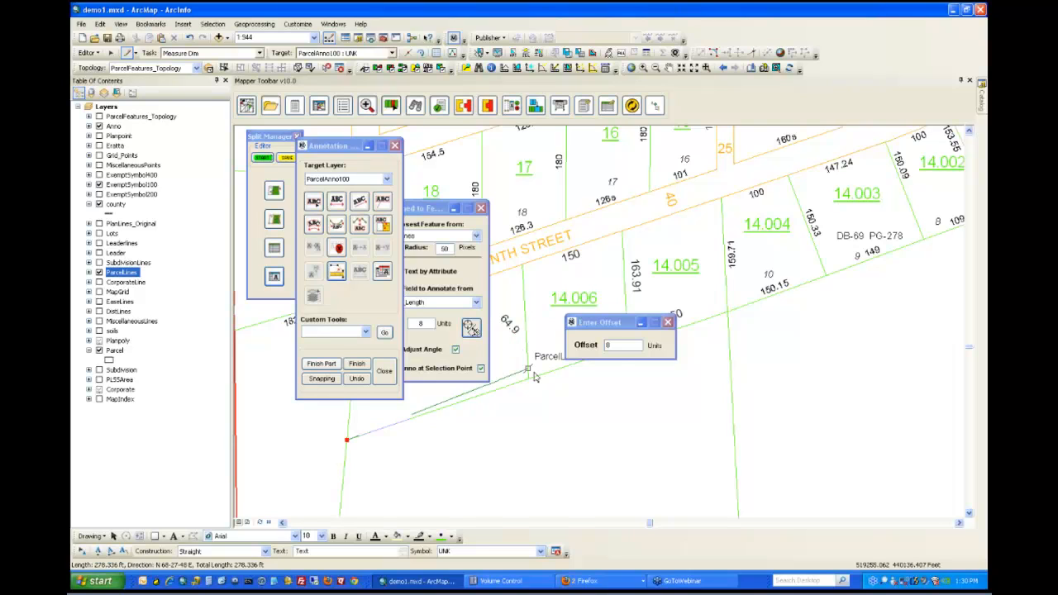
{"action": "left_click", "coordinate": [527, 379]}
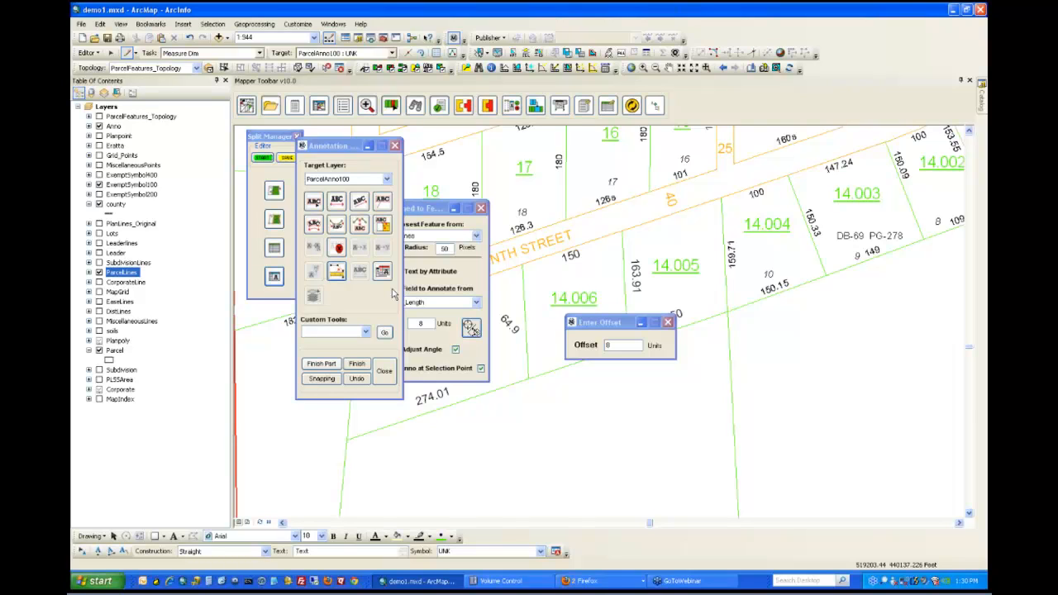
Step: Close the annotation, alignment and offset dialogs, save the edits and close the Split Manager
{"action": "left_click", "coordinate": [394, 146]}
{"action": "left_click", "coordinate": [479, 209]}
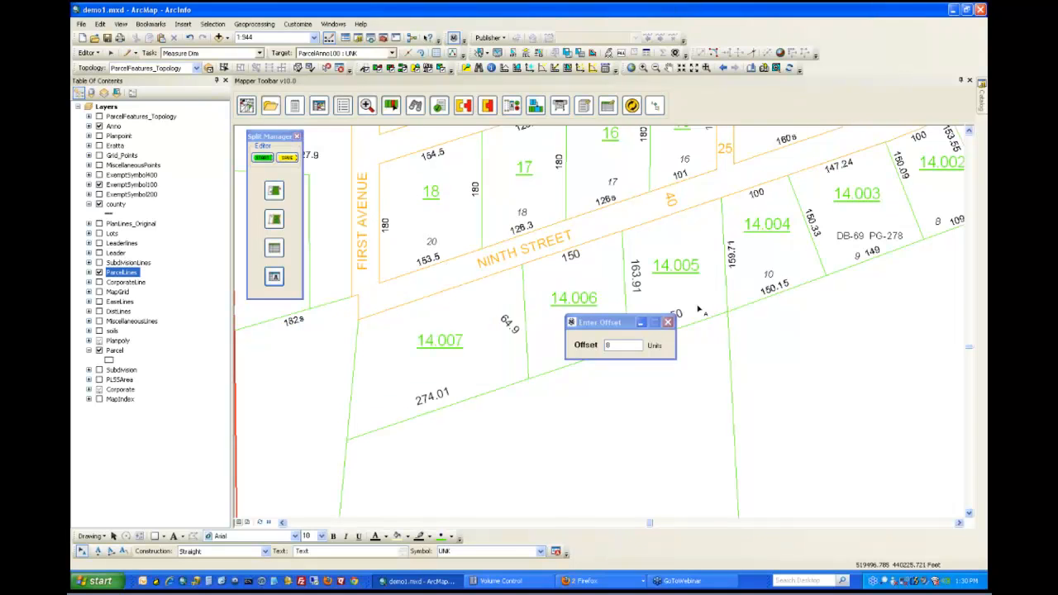
{"action": "left_click", "coordinate": [667, 321]}
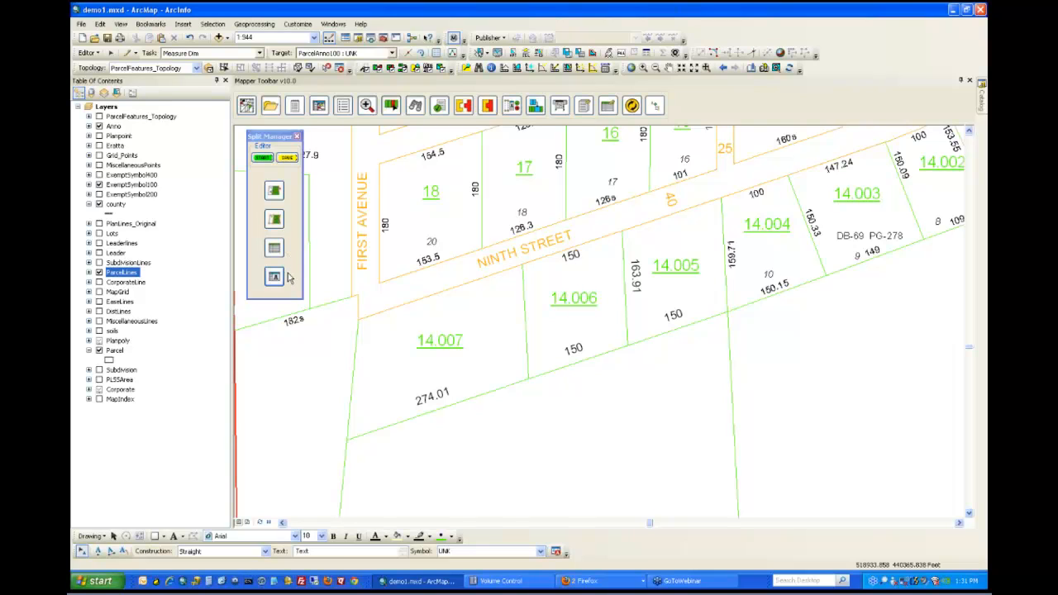
{"action": "left_click", "coordinate": [283, 158]}
{"action": "left_click", "coordinate": [297, 137]}
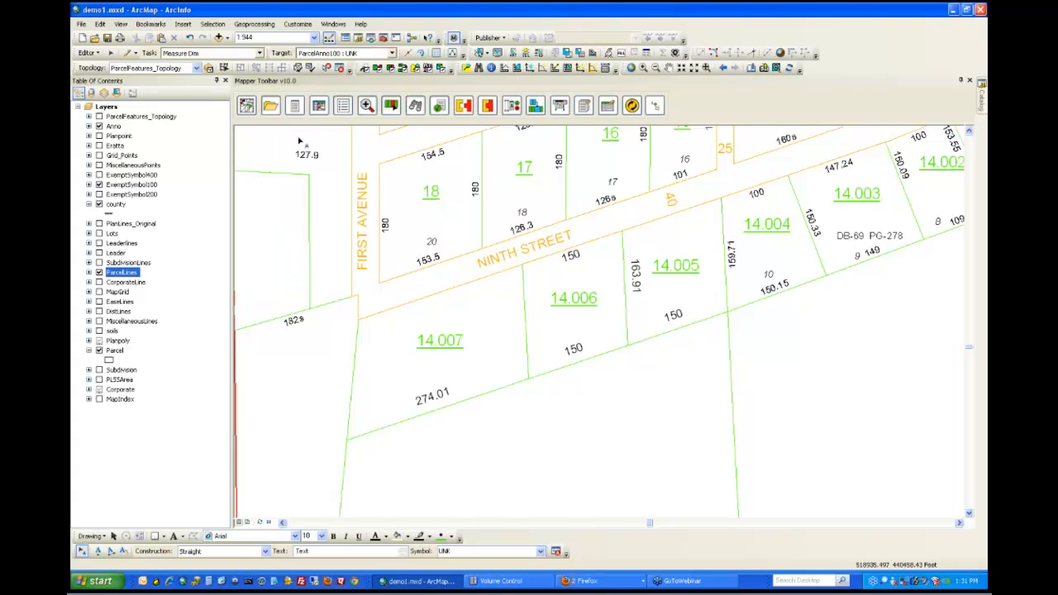
Step: Open the Join Manager, move it to the map's upper-left corner and open its Join Tools
{"action": "left_click", "coordinate": [490, 111]}
{"action": "left_click_drag", "start_coordinate": [316, 161], "coordinate": [258, 144]}
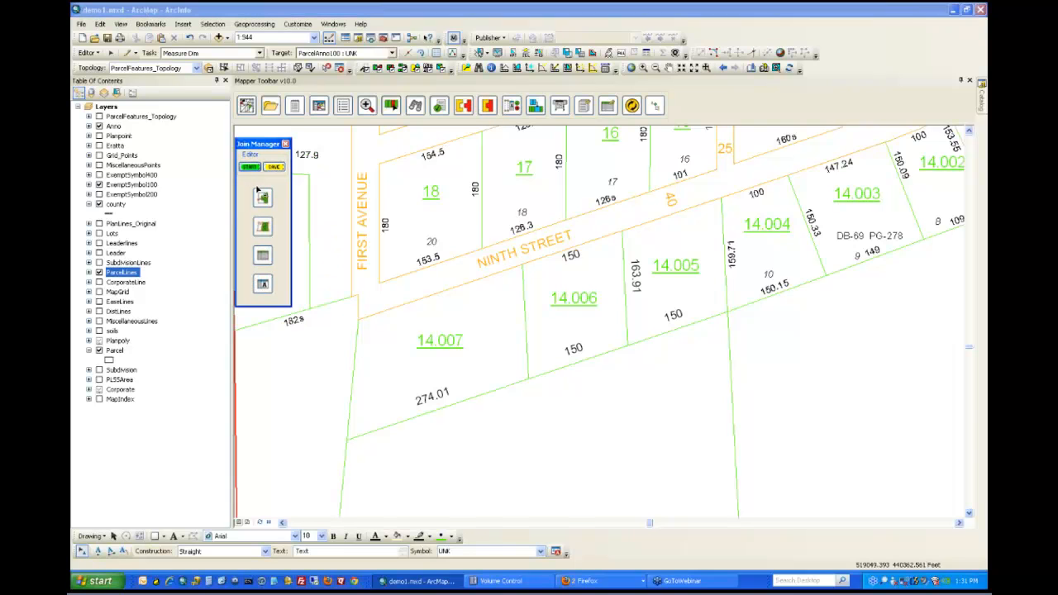
{"action": "left_click", "coordinate": [347, 193]}
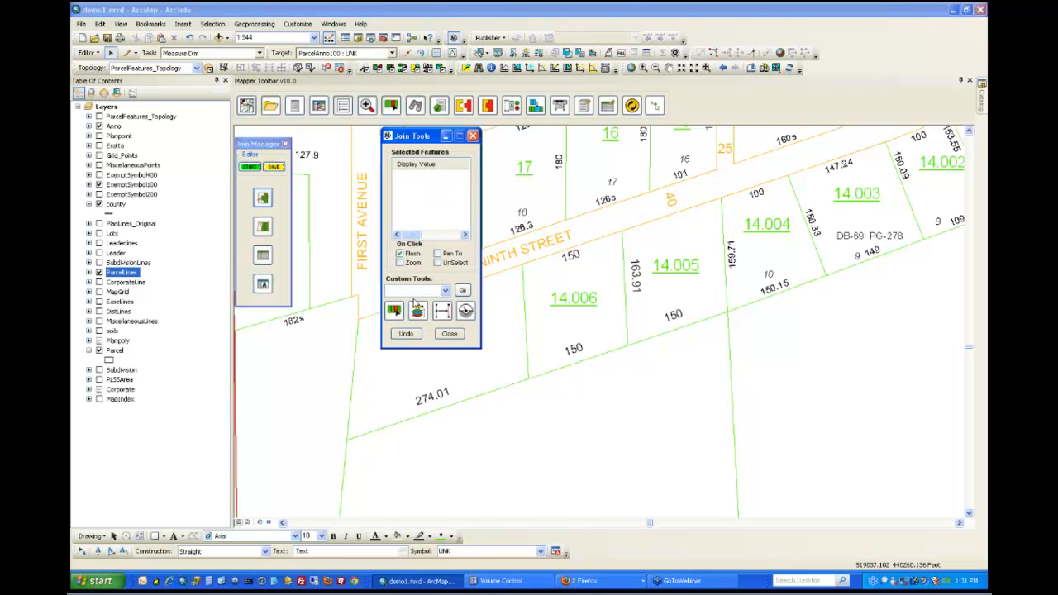
Step: Merge parcels 14.006 and 14.007, keeping parcel 14.006 as the target feature
{"action": "left_click", "coordinate": [395, 311]}
{"action": "left_click", "coordinate": [542, 331]}
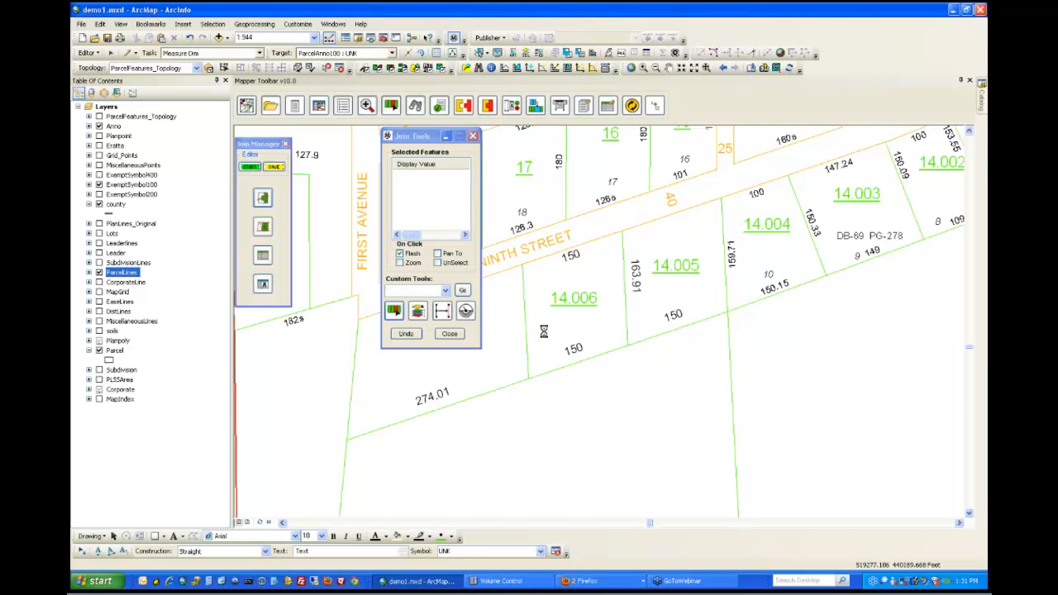
{"action": "left_click", "coordinate": [500, 345]}
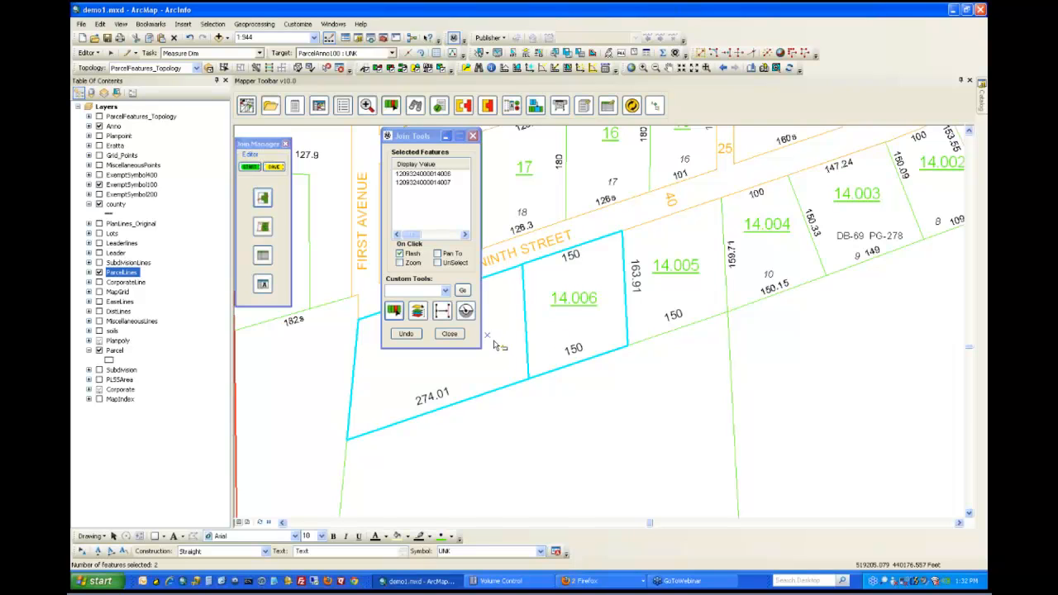
{"action": "left_click", "coordinate": [441, 310]}
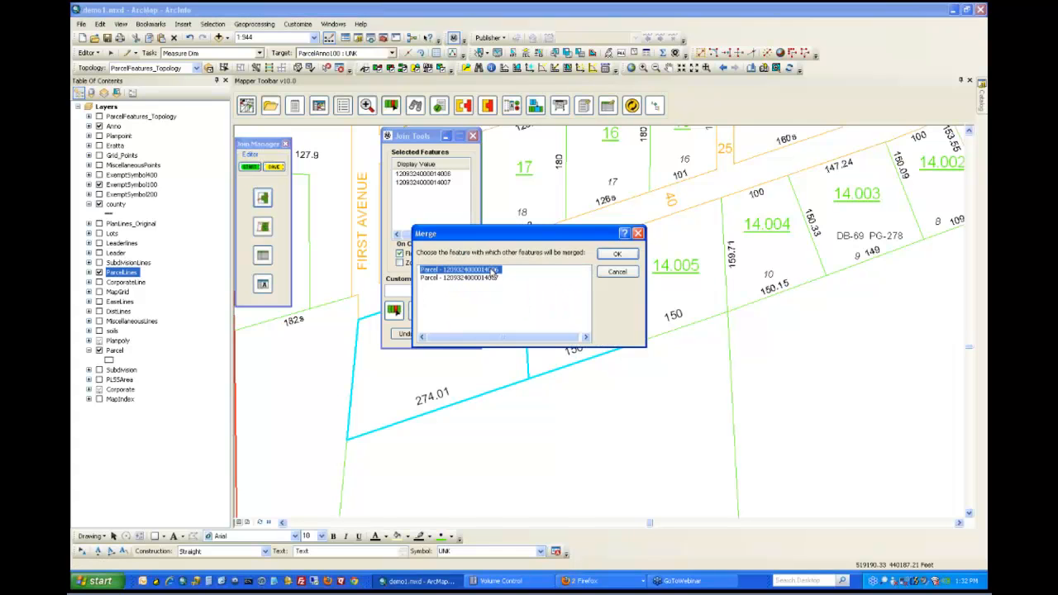
{"action": "left_click", "coordinate": [616, 253]}
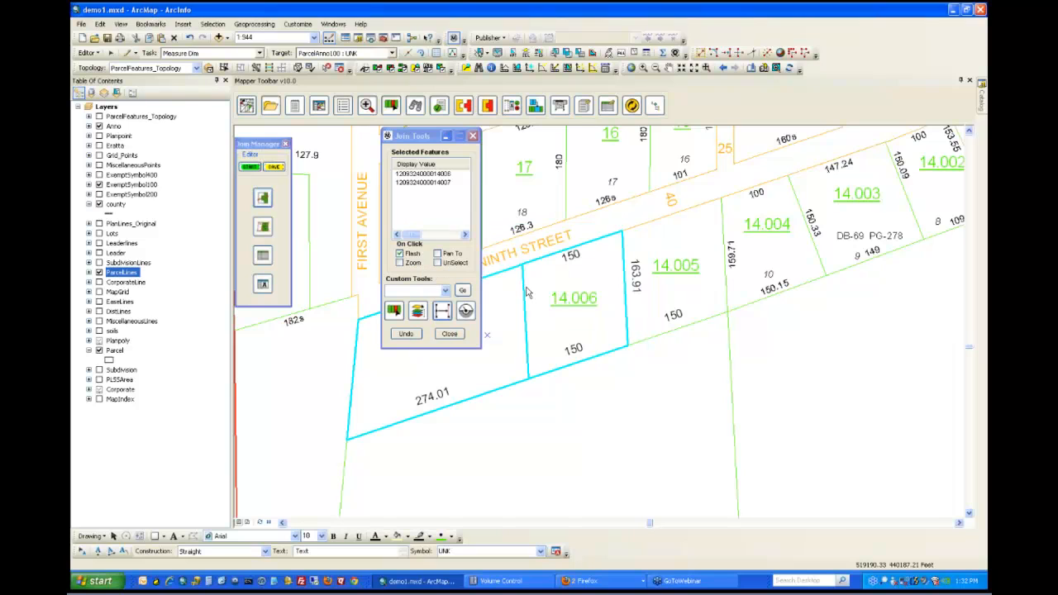
Step: Delete the leftover parcel line inside the merged parcel, between the former lots 14.006 and 14.007
{"action": "left_click", "coordinate": [395, 310]}
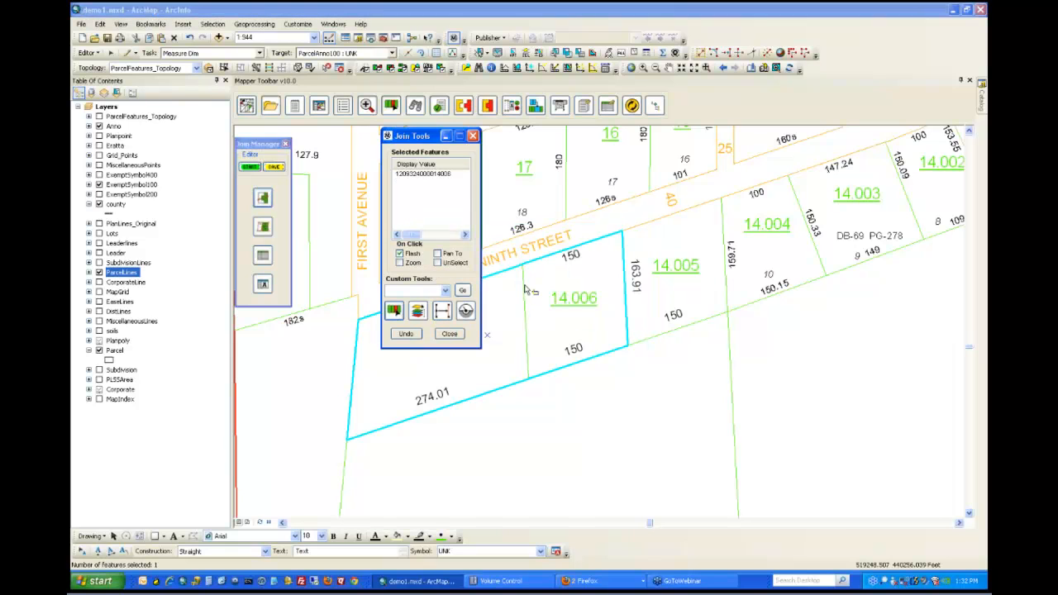
{"action": "left_click", "coordinate": [525, 289]}
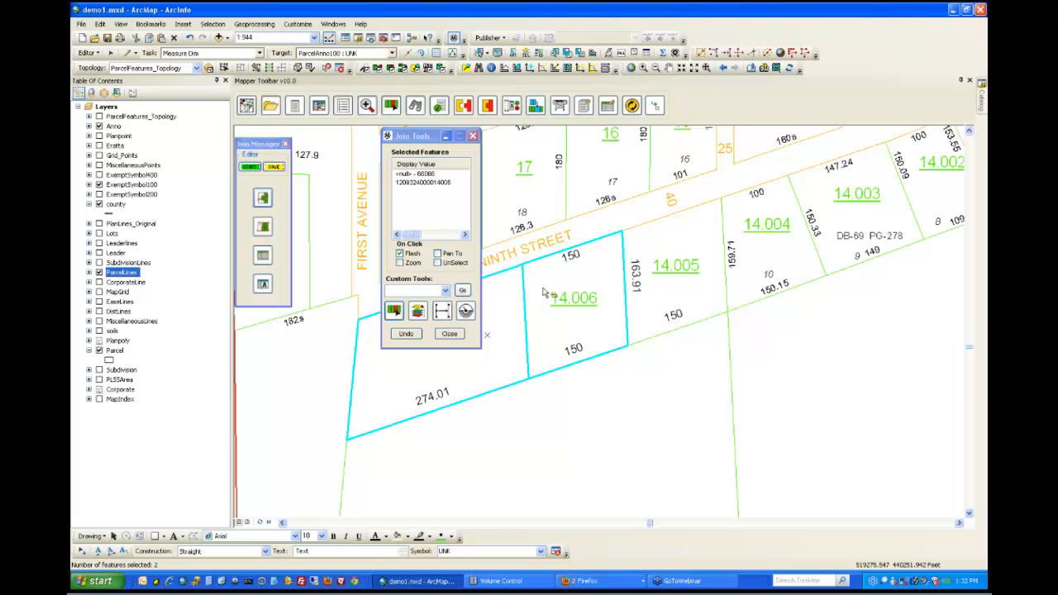
{"action": "left_click", "coordinate": [537, 297]}
{"action": "left_click", "coordinate": [529, 302]}
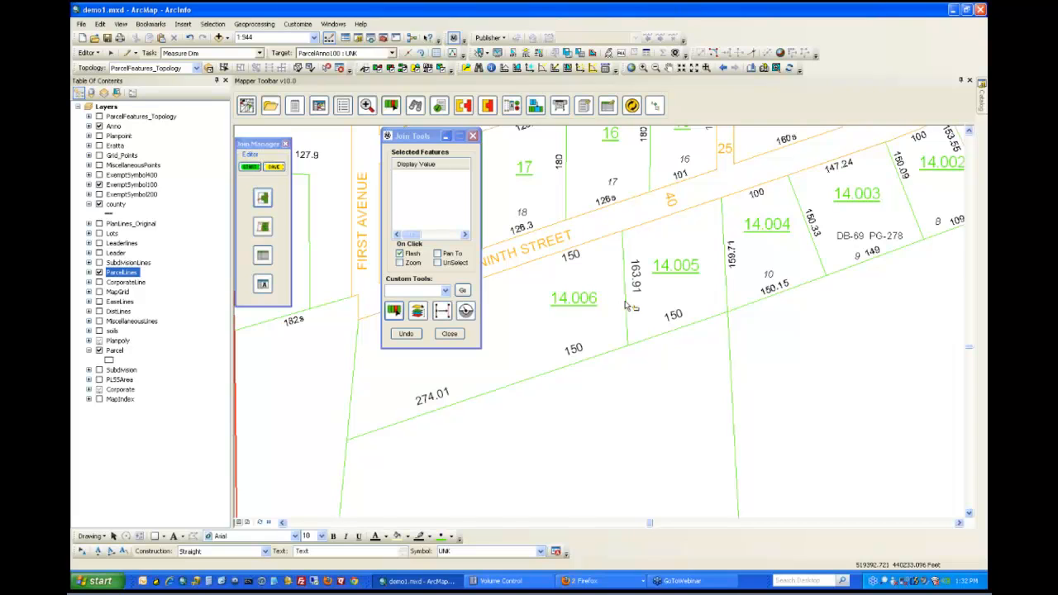
Step: Move the Join Tools aside and close them
{"action": "left_click_drag", "start_coordinate": [419, 138], "coordinate": [347, 147]}
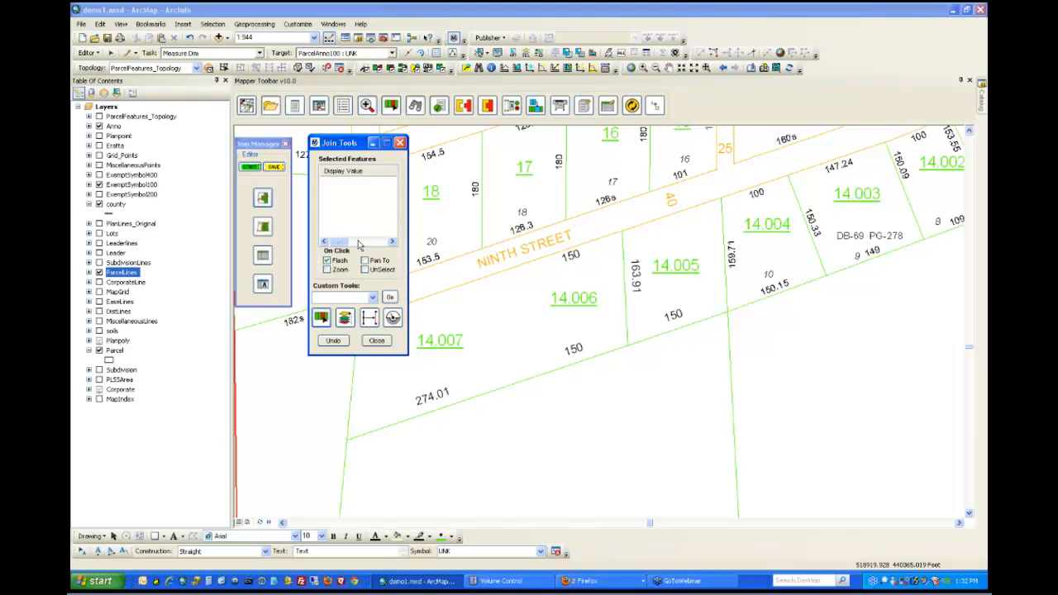
{"action": "left_click", "coordinate": [399, 144]}
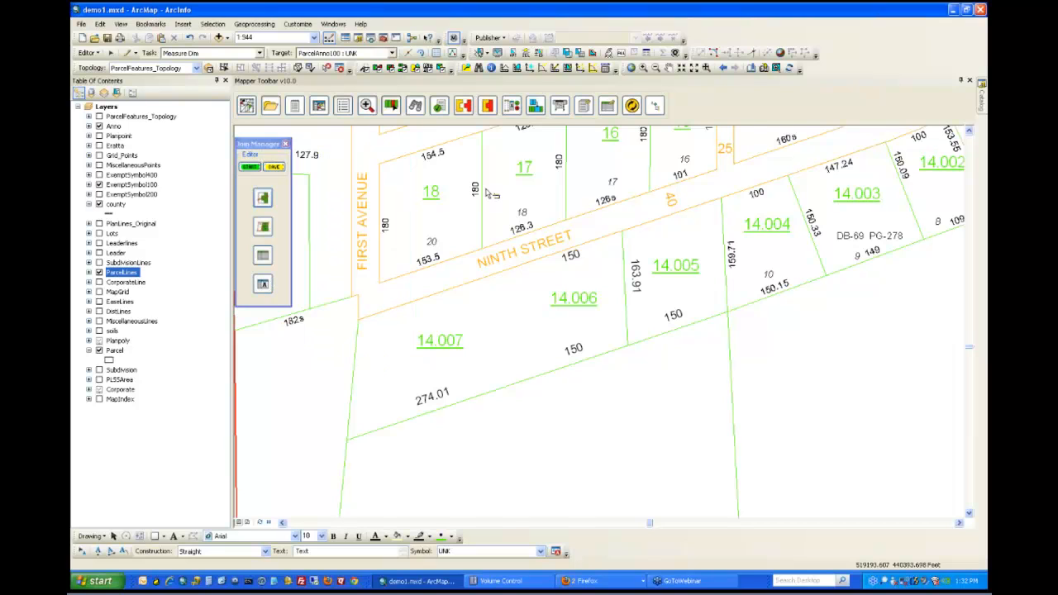
Step: Look through the Anno, Validate and Attr sets of the Simple Tools, and close both the Simple Tools and the Join Manager
{"action": "left_click", "coordinate": [509, 104]}
{"action": "left_click", "coordinate": [330, 170]}
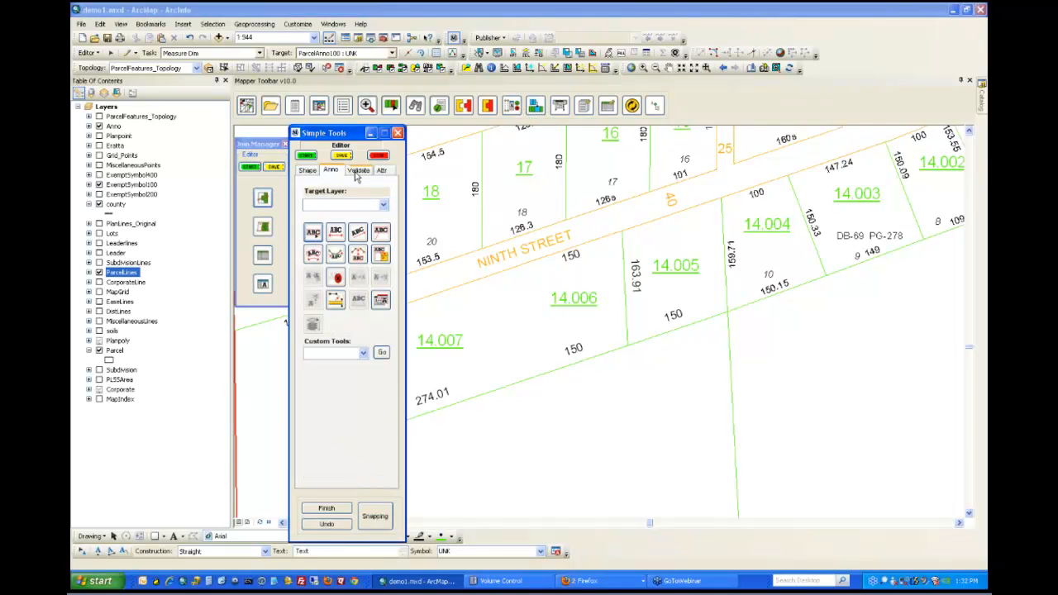
{"action": "left_click", "coordinate": [357, 171]}
{"action": "left_click", "coordinate": [381, 170]}
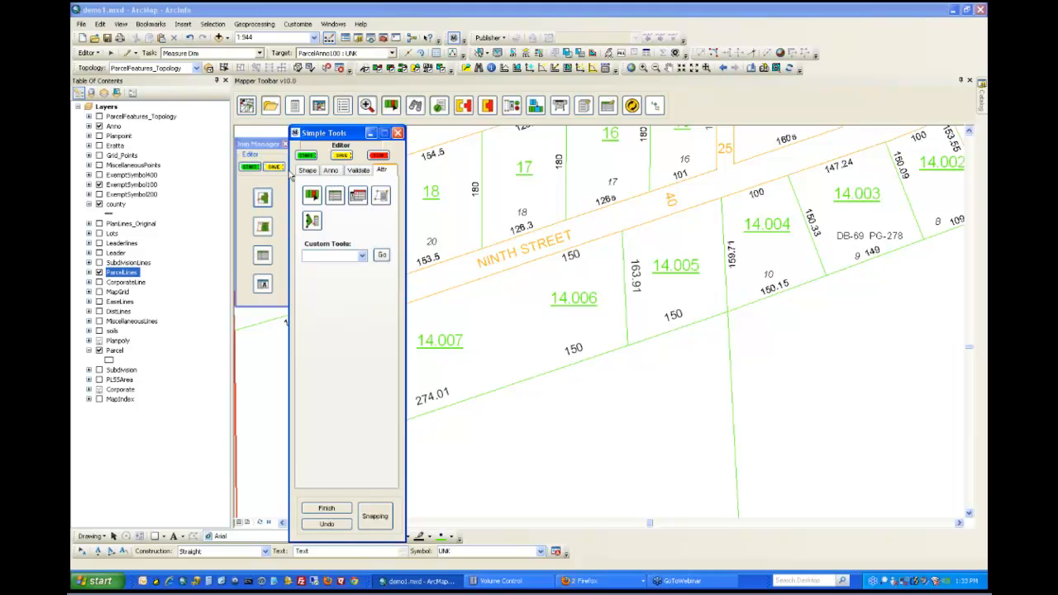
{"action": "left_click", "coordinate": [386, 135]}
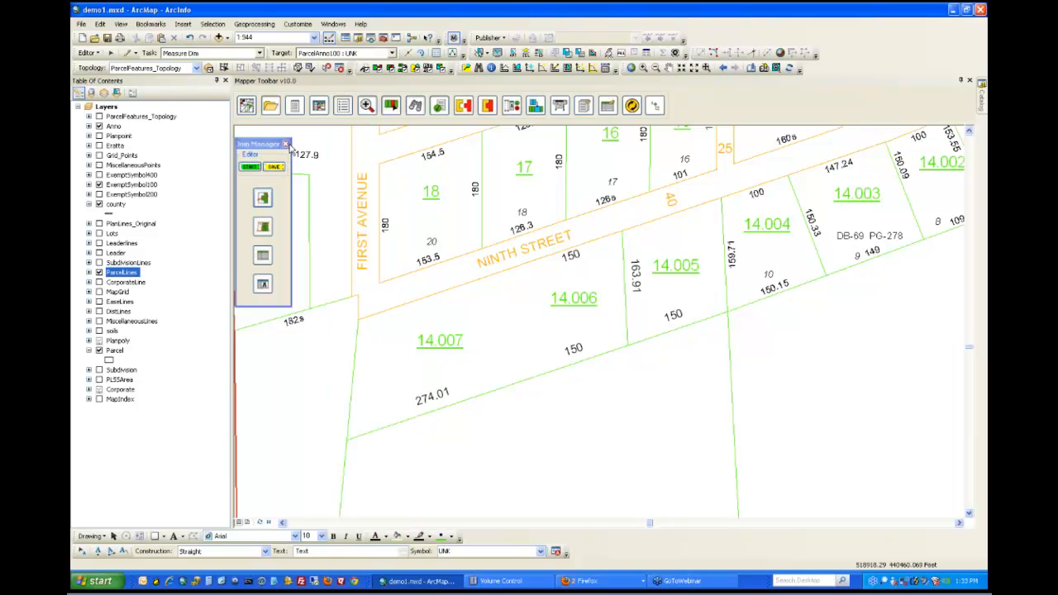
{"action": "left_click", "coordinate": [285, 145]}
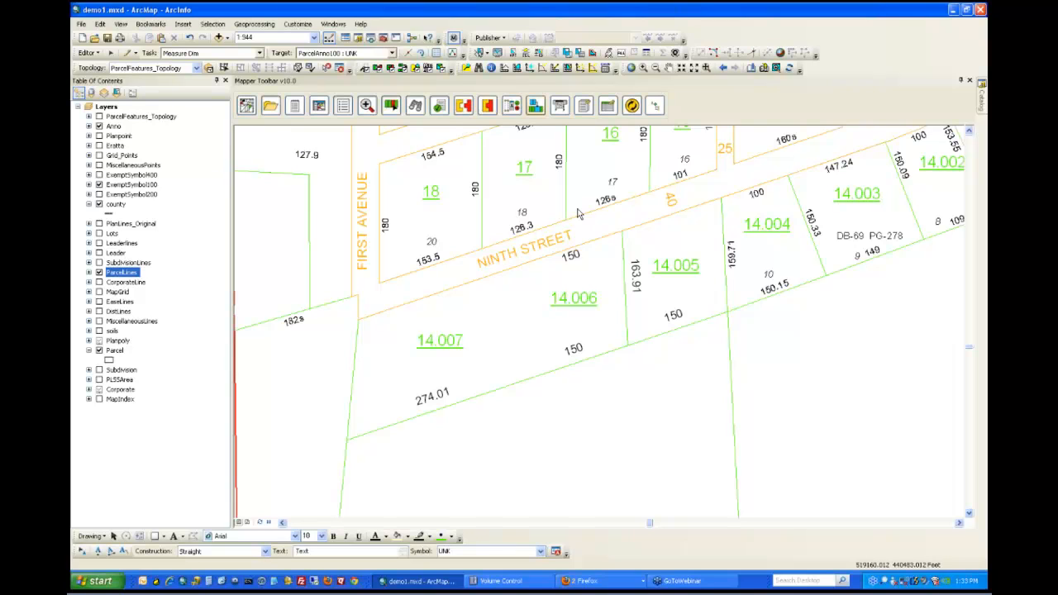
Step: Open the Import Manager's Import Tools and add the Polyline dataset of cad_ExportCAD.DWG to the map
{"action": "left_click", "coordinate": [270, 106]}
{"action": "left_click_drag", "start_coordinate": [322, 145], "coordinate": [281, 141]}
{"action": "left_click", "coordinate": [420, 154]}
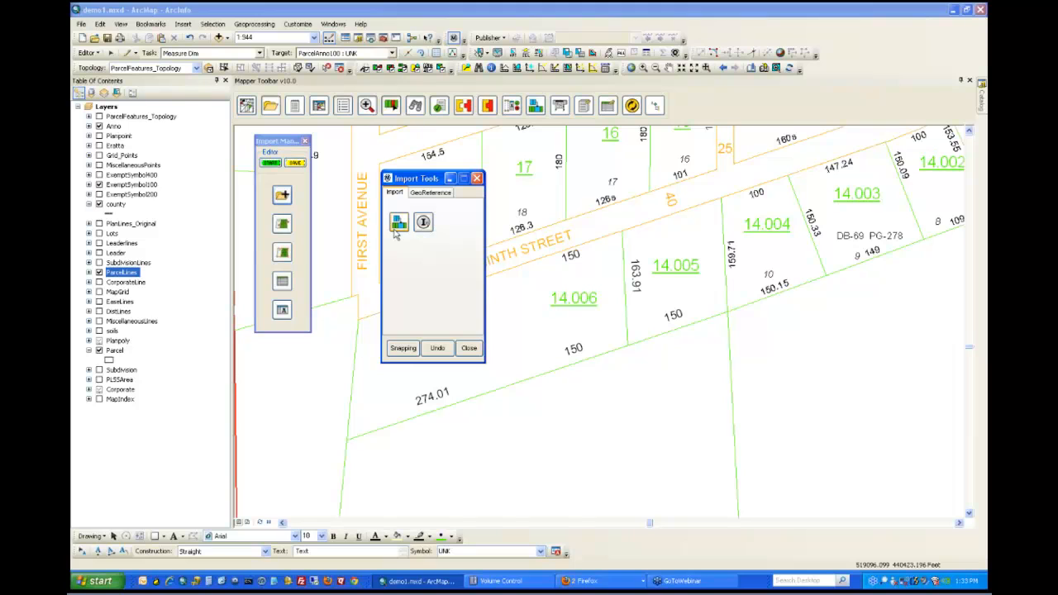
{"action": "left_click", "coordinate": [399, 223]}
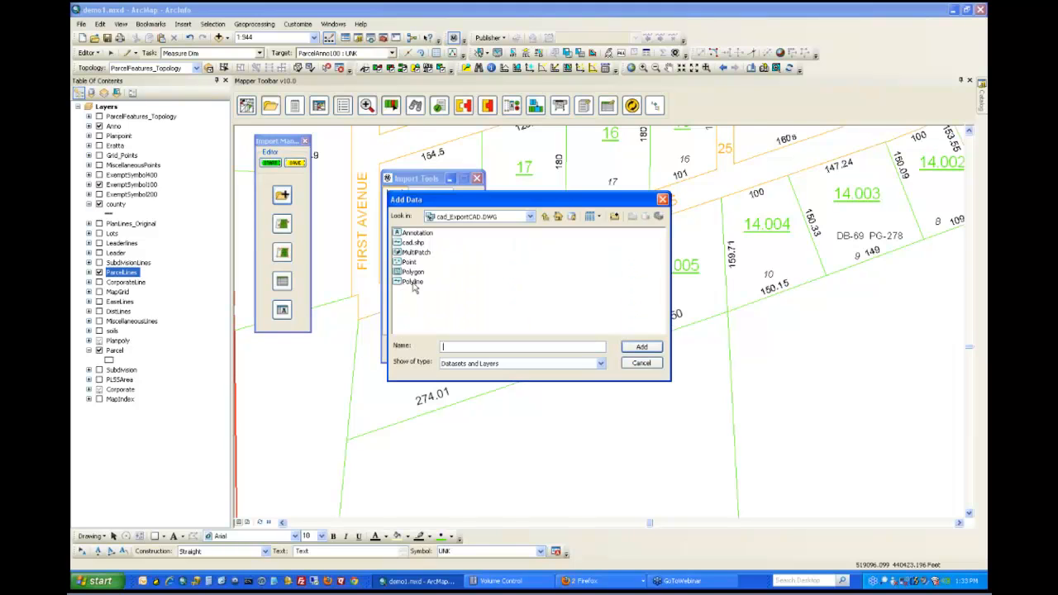
{"action": "double_click", "coordinate": [412, 281]}
Step: Zoom to the cad_ExportCAD.DWG Polyline layer and toggle its visibility off and on to examine the CAD lines
{"action": "right_click", "coordinate": [176, 205]}
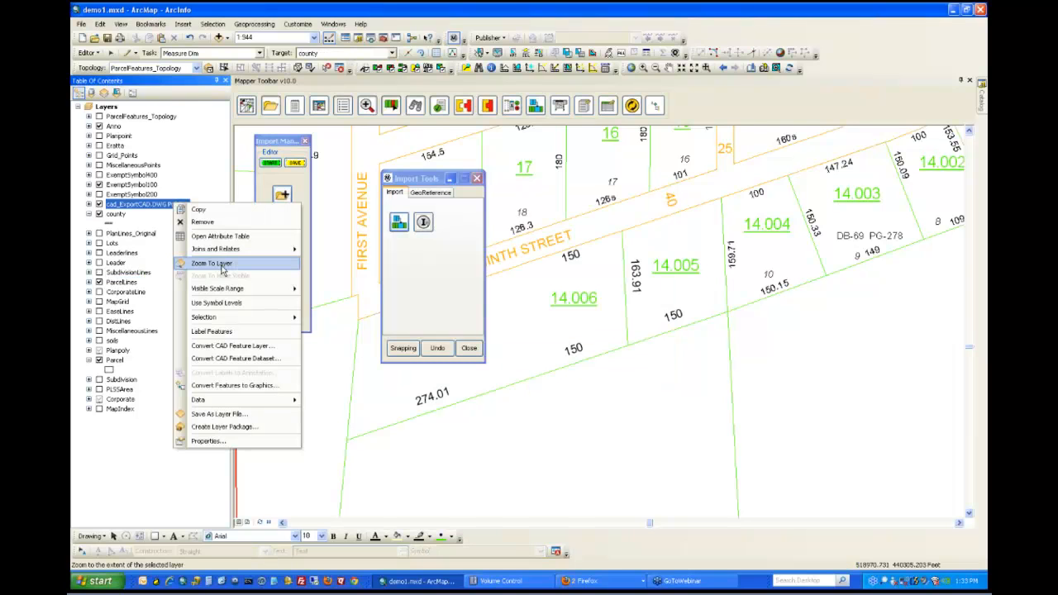
{"action": "left_click", "coordinate": [222, 265]}
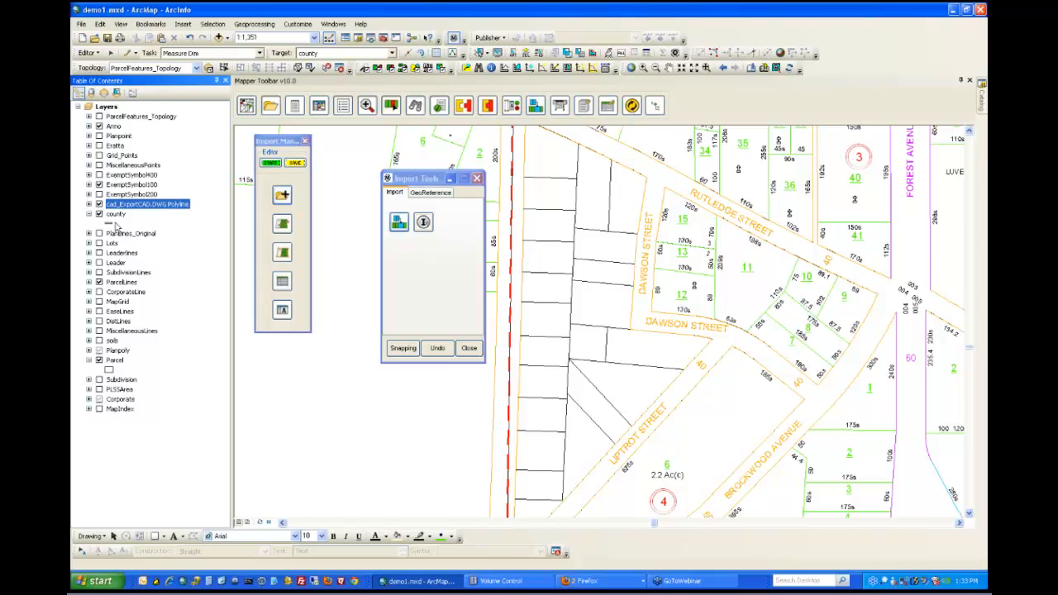
{"action": "left_click", "coordinate": [99, 204]}
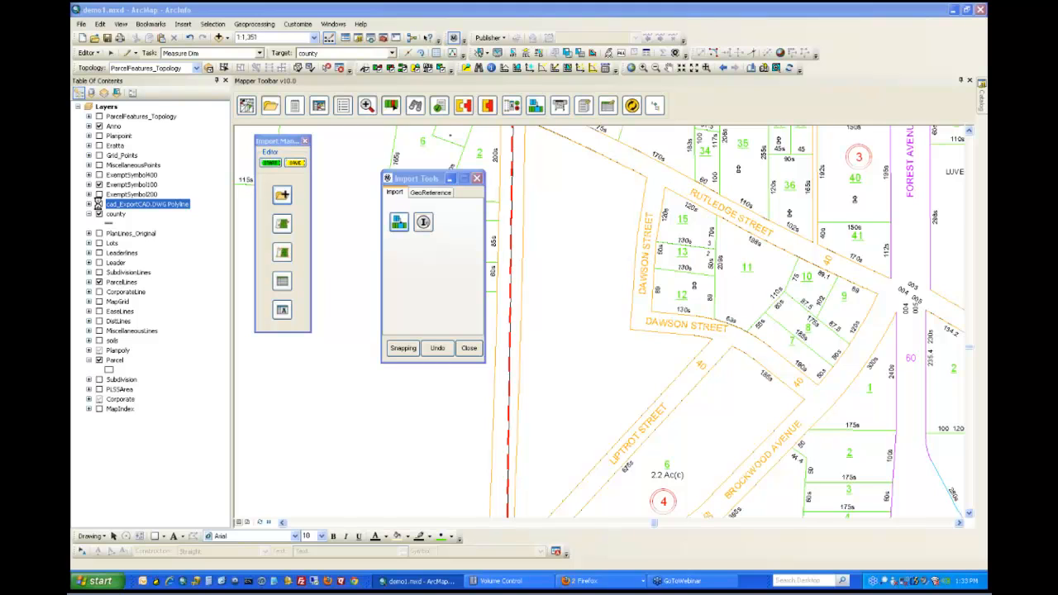
{"action": "left_click", "coordinate": [99, 204]}
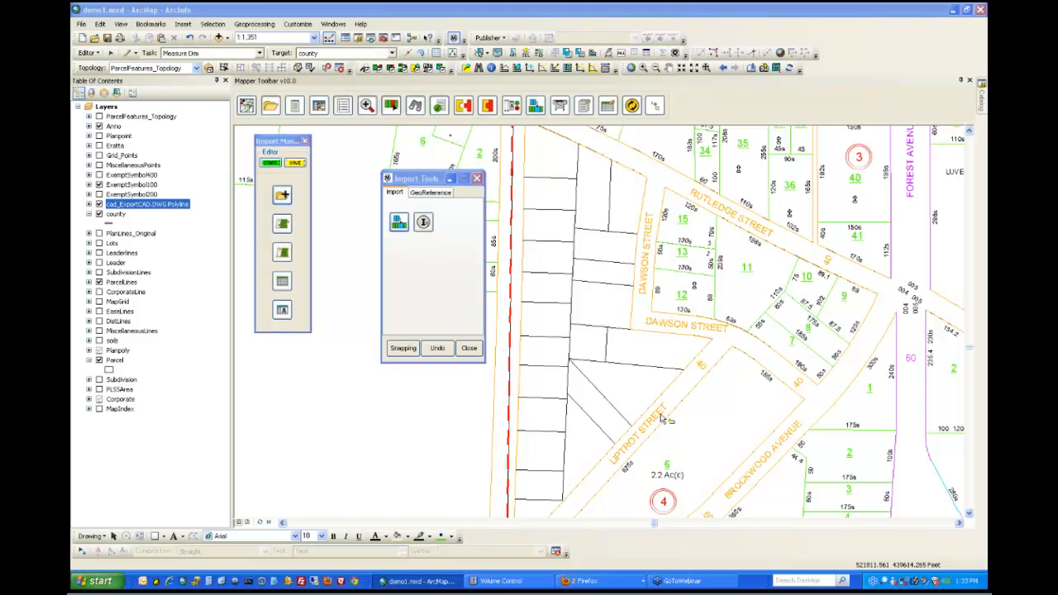
Step: View the GeoReference tools and their CAD/Raster layer choices, and return to the import tools
{"action": "left_click", "coordinate": [429, 192]}
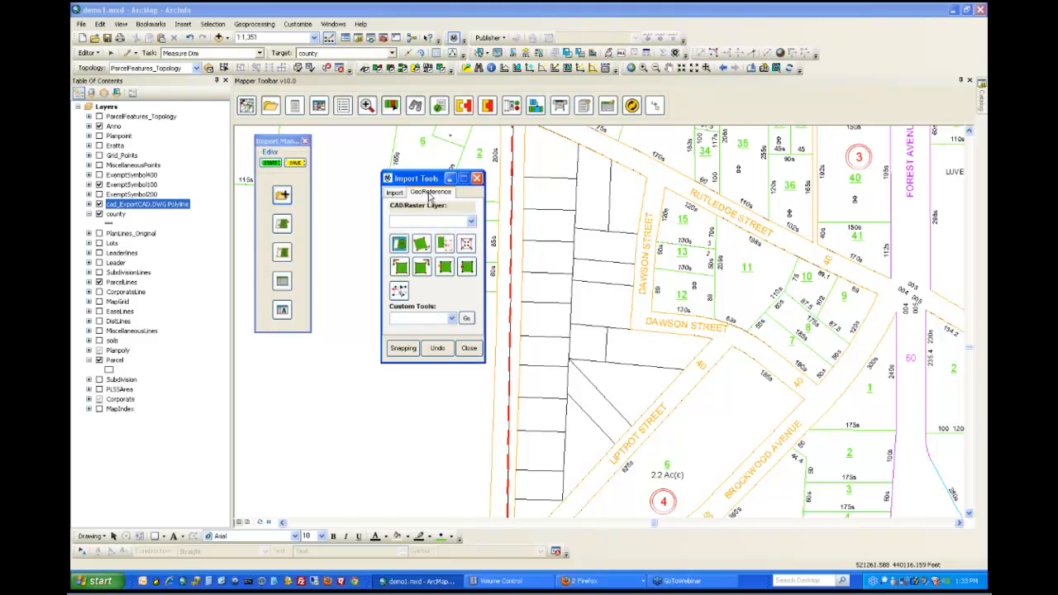
{"action": "left_click", "coordinate": [461, 222]}
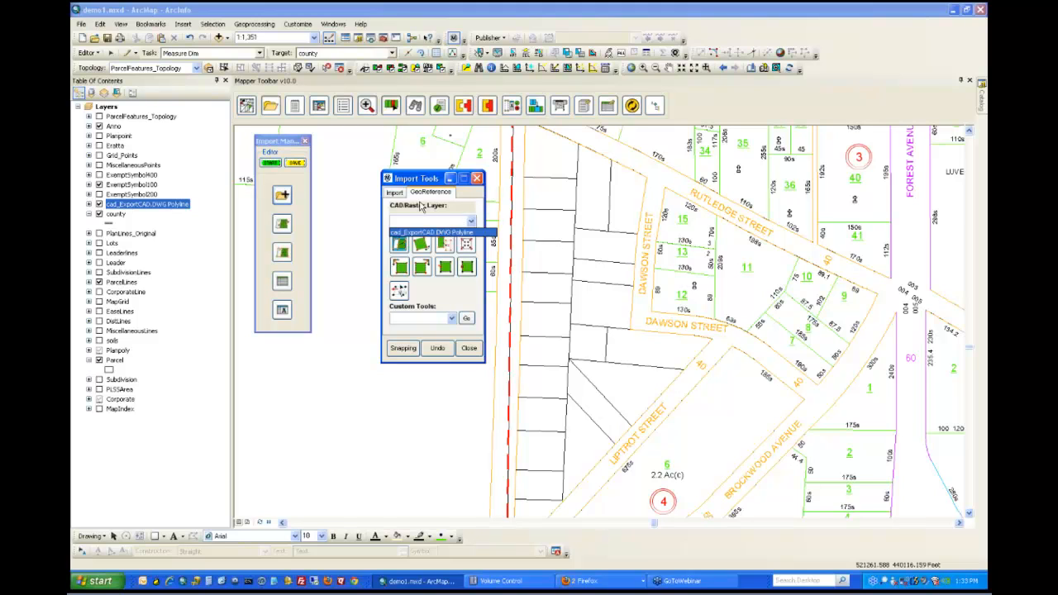
{"action": "left_click", "coordinate": [394, 193]}
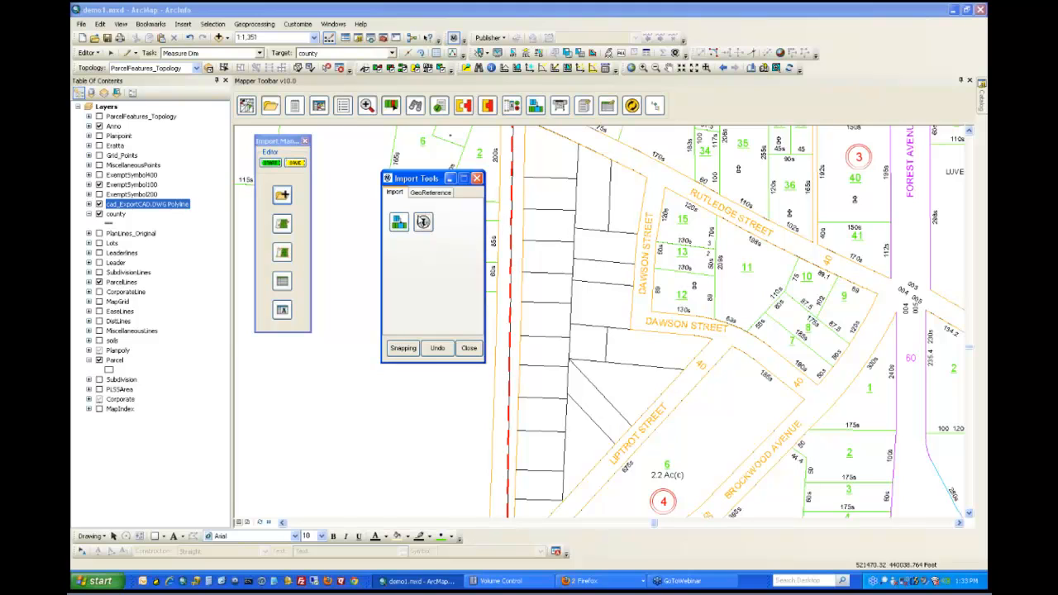
Step: Start the Import Cad Wizard and choose cad_ExportCAD.DWG Polyline as the source
{"action": "left_click", "coordinate": [423, 221]}
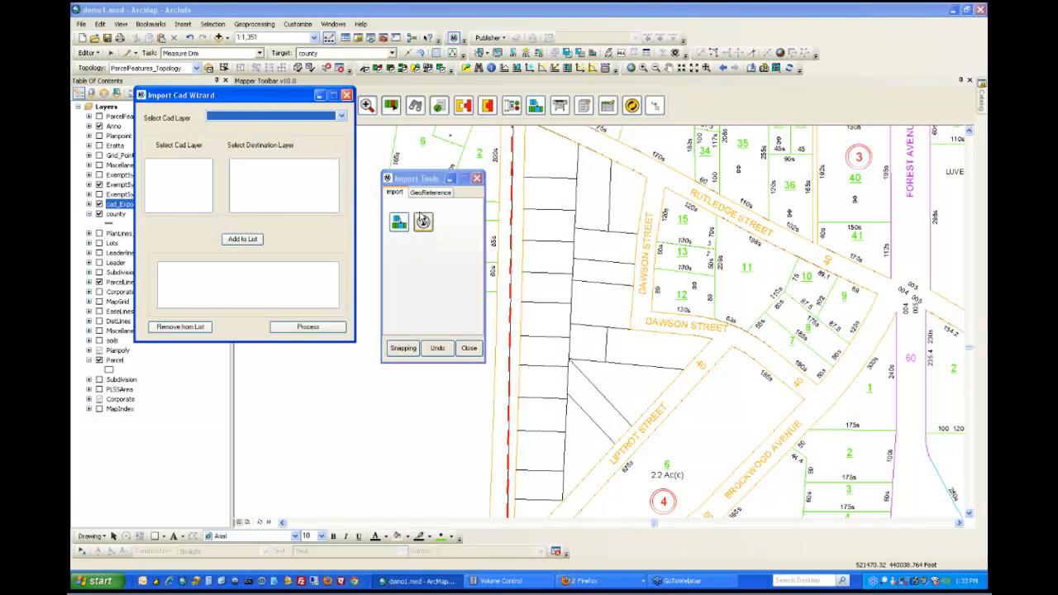
{"action": "left_click", "coordinate": [271, 118]}
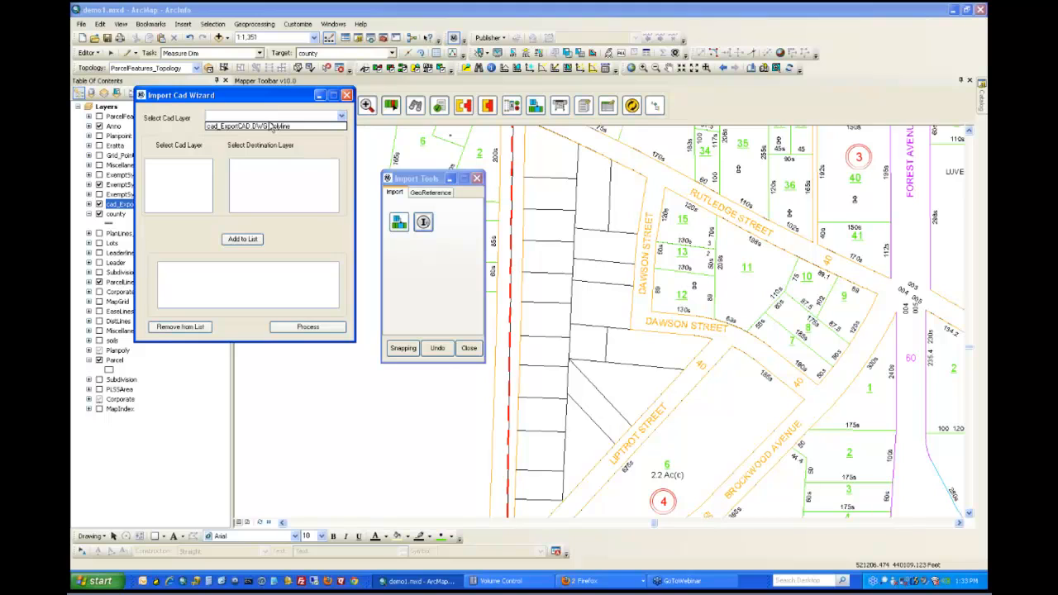
{"action": "left_click", "coordinate": [270, 126]}
Step: Match the cad.shp CAD layer to the destination ParcelLines : Parcel and add the pair to the import list
{"action": "left_click", "coordinate": [157, 164]}
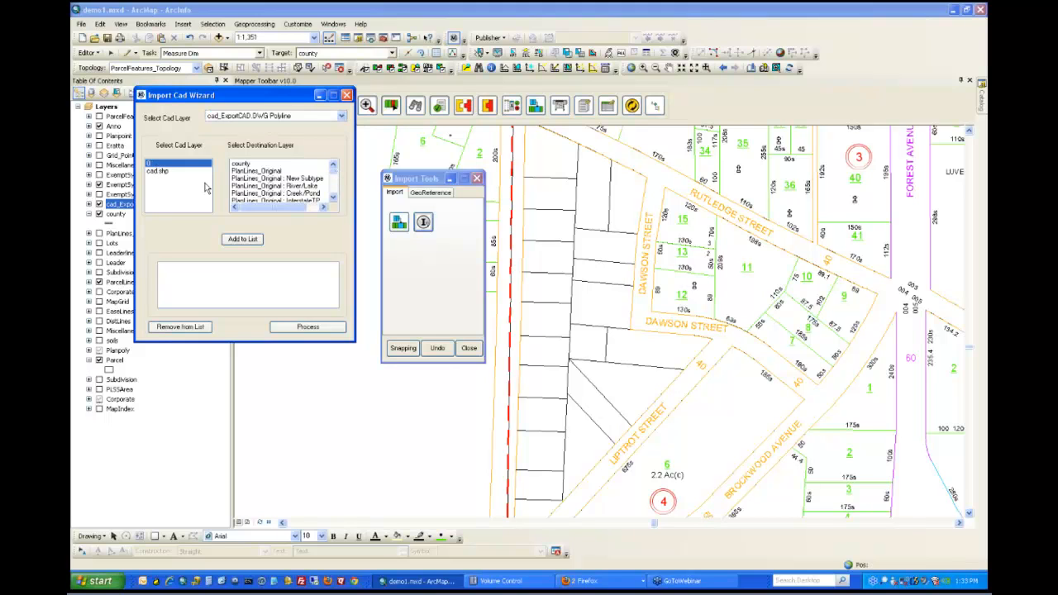
{"action": "left_click_drag", "start_coordinate": [335, 175], "coordinate": [336, 188]}
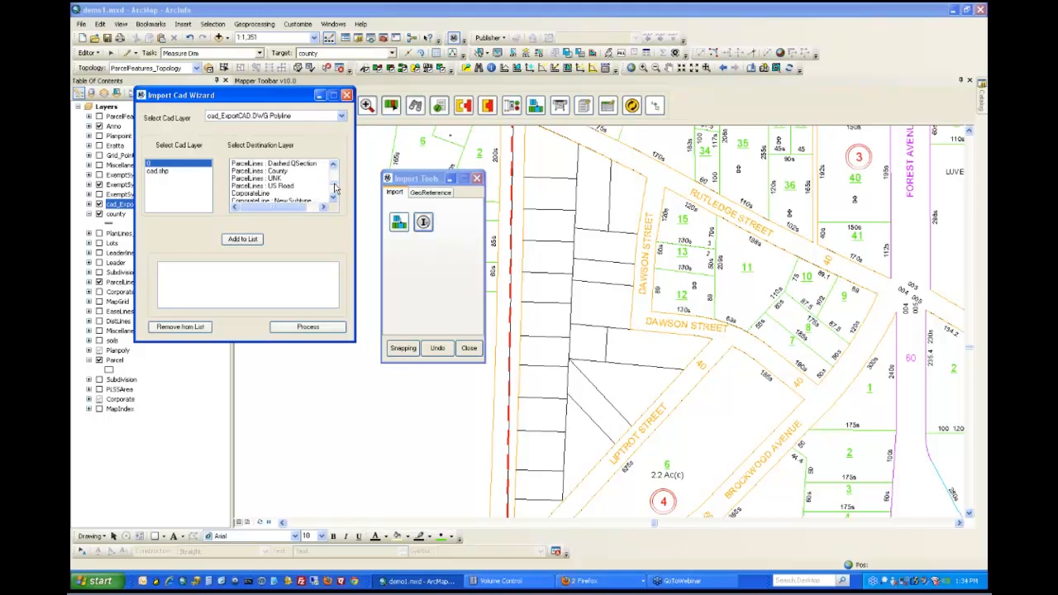
{"action": "left_click", "coordinate": [187, 174]}
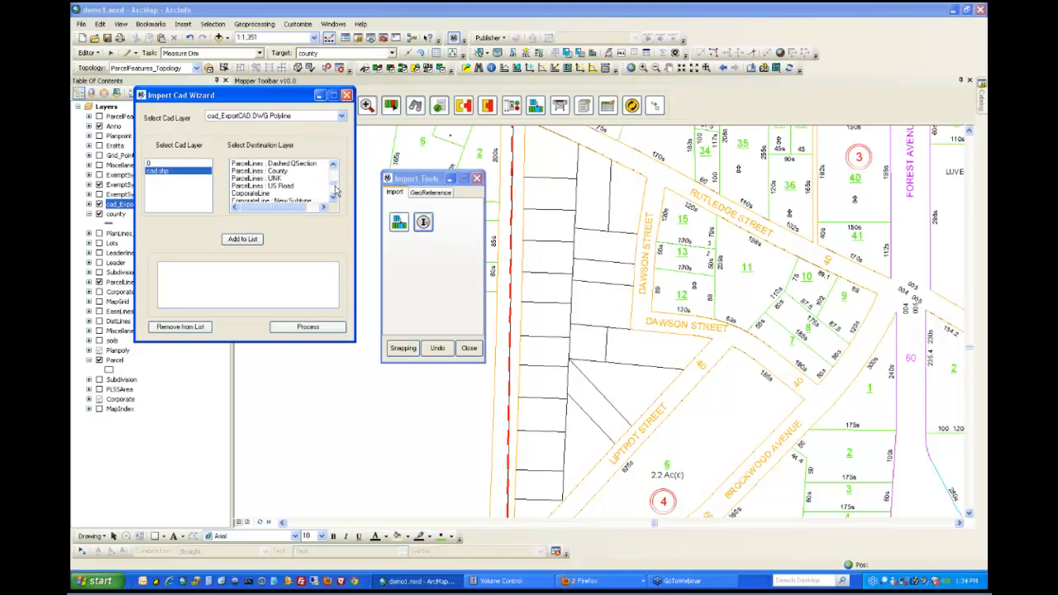
{"action": "left_click", "coordinate": [333, 165]}
{"action": "left_click", "coordinate": [334, 166]}
{"action": "left_click", "coordinate": [334, 165]}
{"action": "left_click", "coordinate": [334, 166]}
{"action": "left_click", "coordinate": [334, 166]}
{"action": "left_click", "coordinate": [334, 165]}
{"action": "left_click", "coordinate": [334, 166]}
{"action": "left_click", "coordinate": [299, 171]}
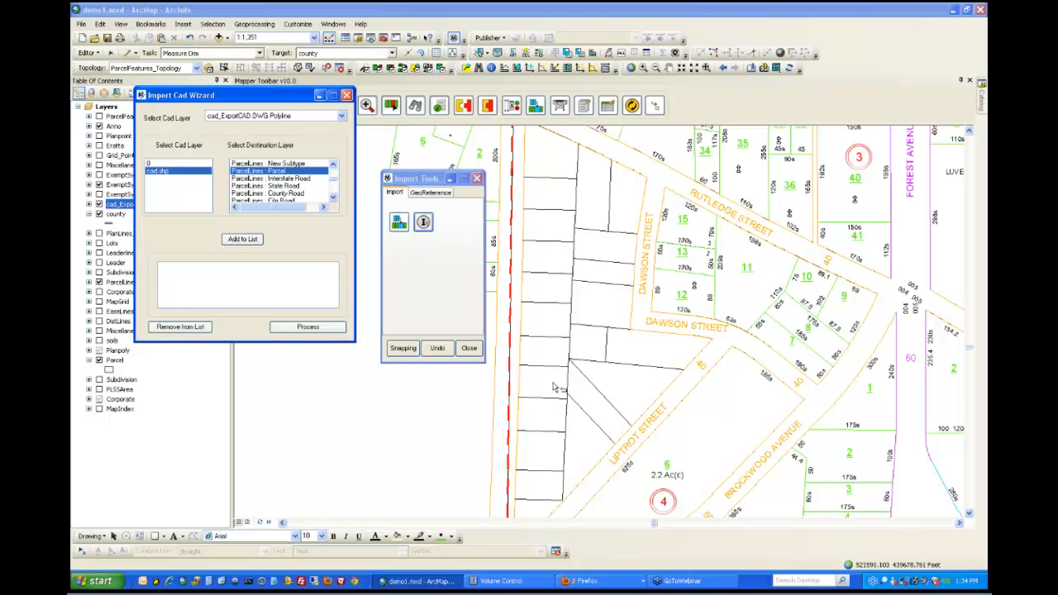
{"action": "left_click", "coordinate": [242, 238]}
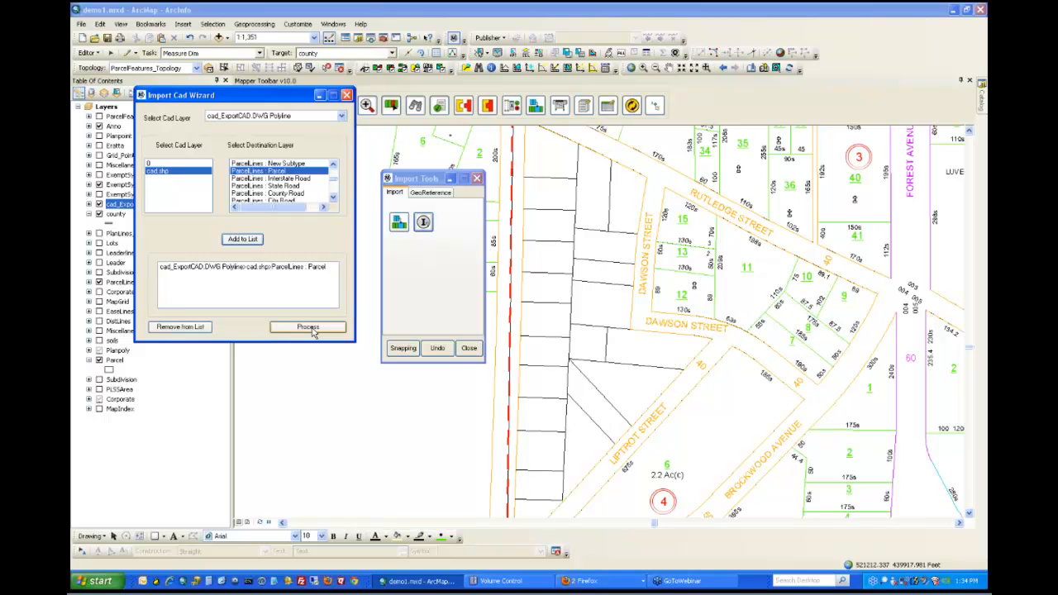
Step: Process the CAD import list and confirm the target layer for the pasted features
{"action": "left_click", "coordinate": [308, 326]}
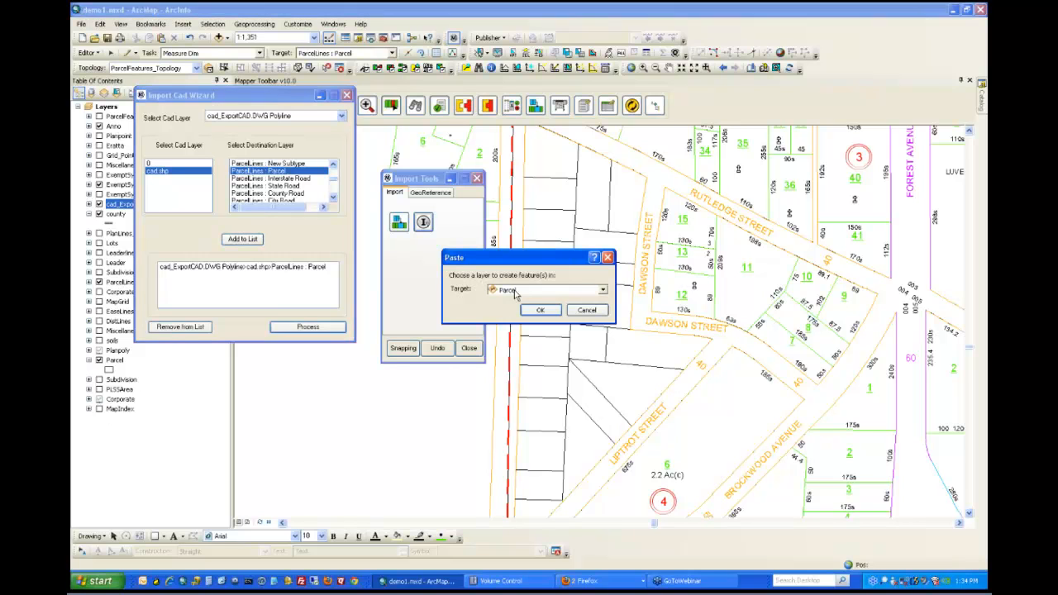
{"action": "left_click", "coordinate": [519, 291]}
{"action": "left_click", "coordinate": [529, 303]}
{"action": "left_click", "coordinate": [539, 310]}
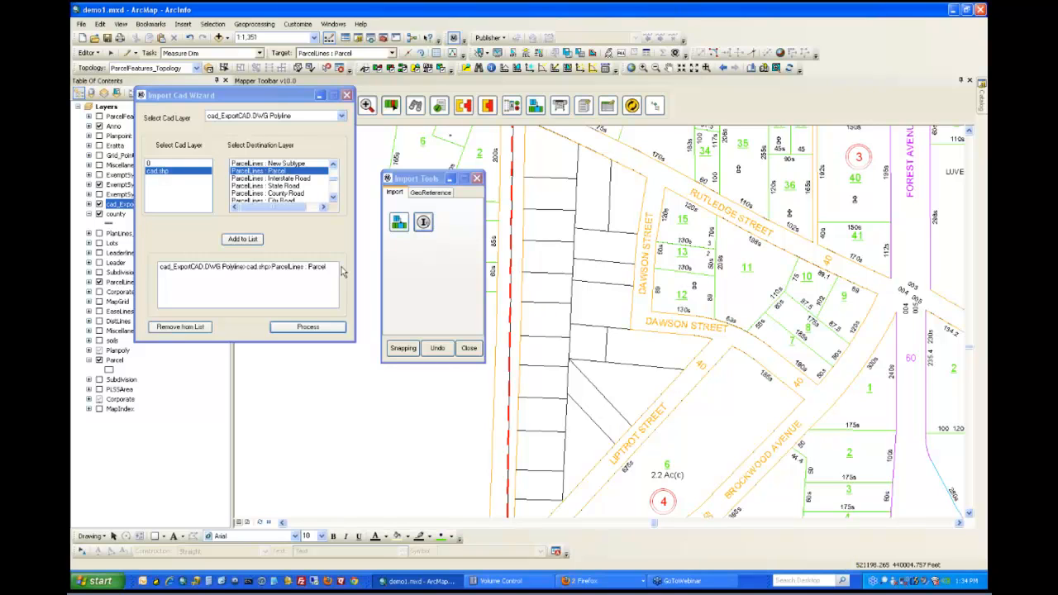
Step: Close the Import Cad Wizard and Import Tools, and hide the cad_ExportCAD.DWG Polyline layer
{"action": "left_click", "coordinate": [346, 95]}
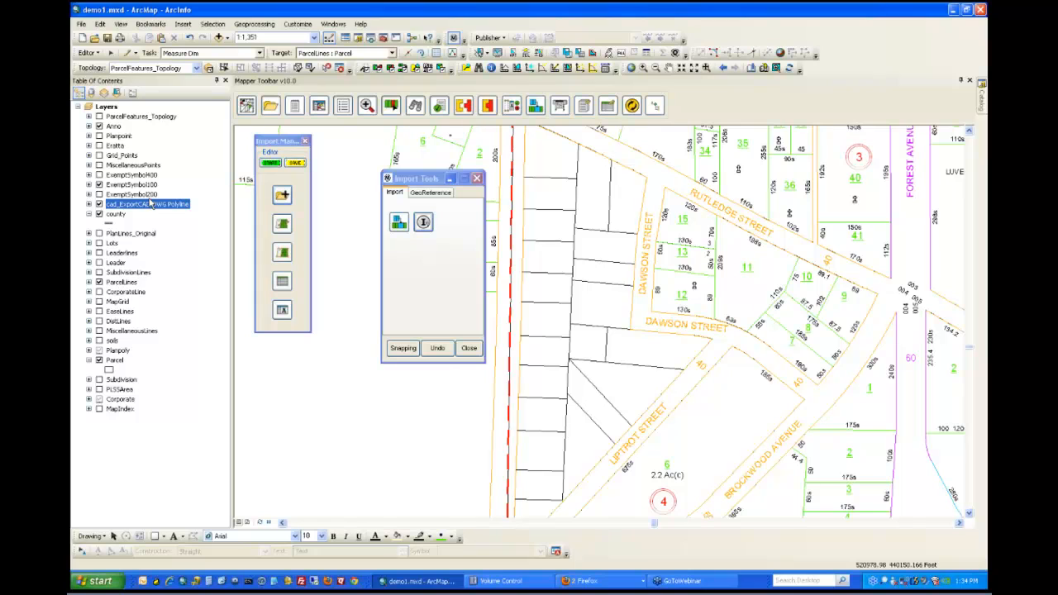
{"action": "left_click", "coordinate": [99, 204]}
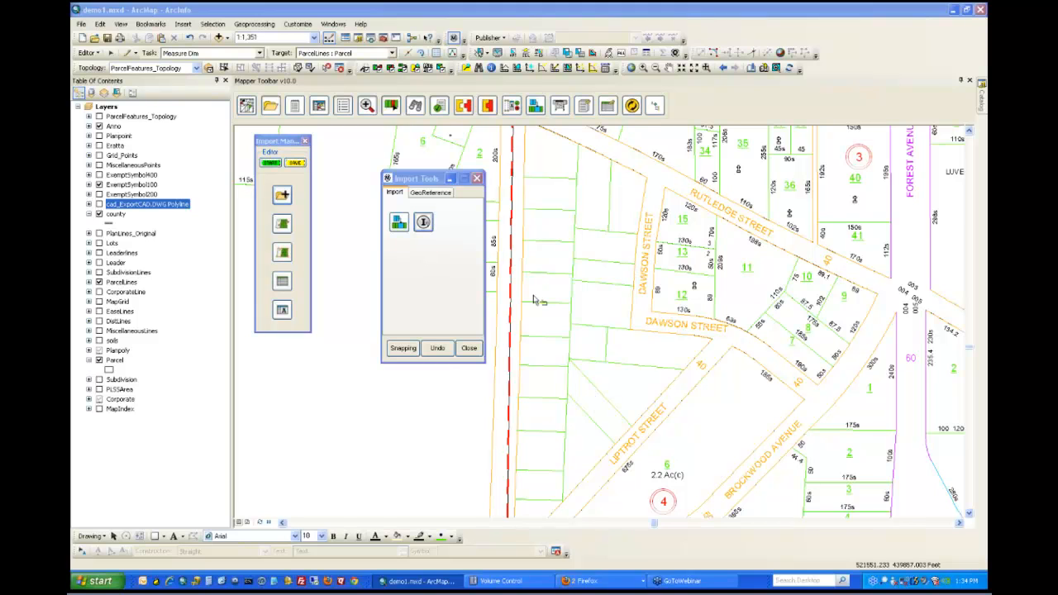
{"action": "left_click", "coordinate": [476, 179]}
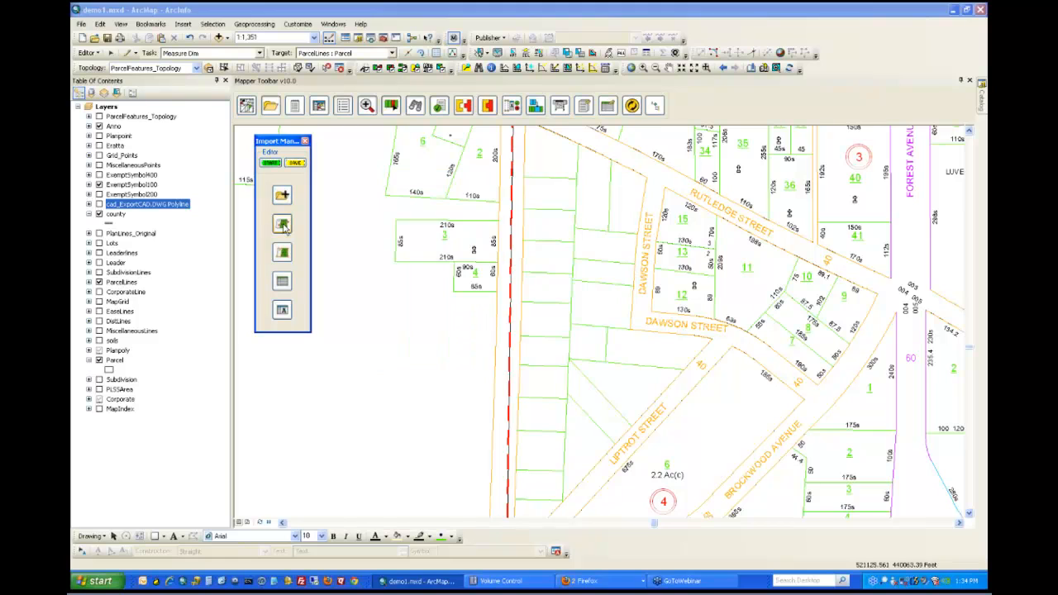
Step: Open the Shape Tools for the Parcel layer, view the available tools and close them
{"action": "left_click", "coordinate": [283, 228]}
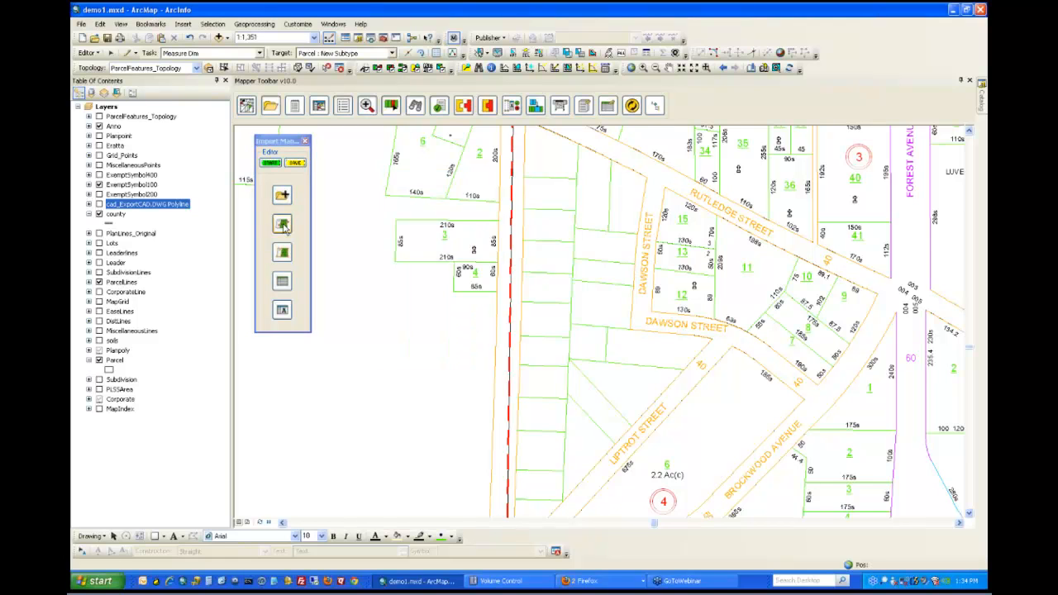
{"action": "left_click", "coordinate": [283, 228]}
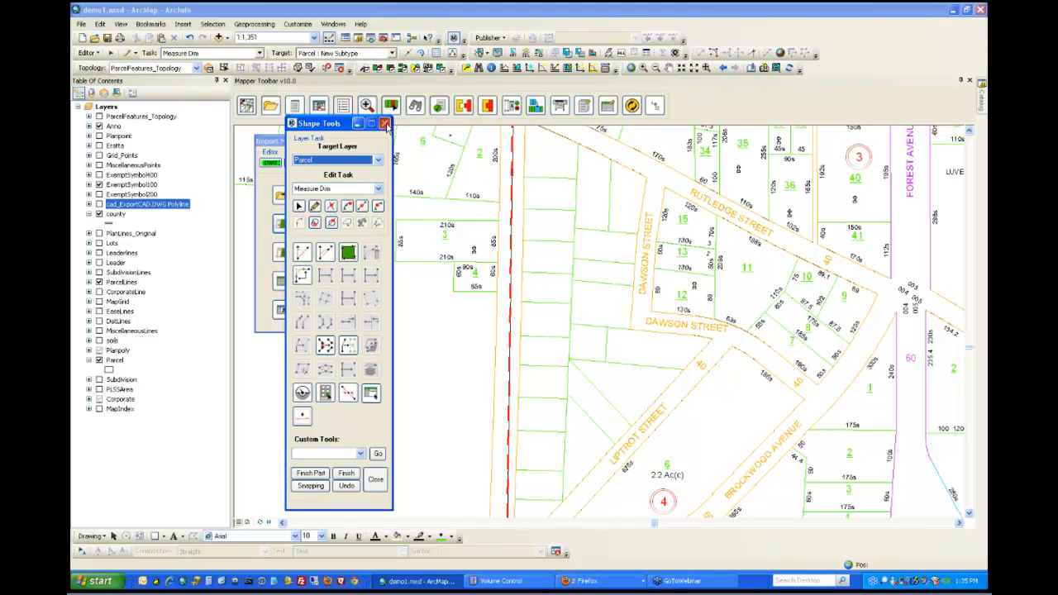
{"action": "left_click", "coordinate": [384, 124]}
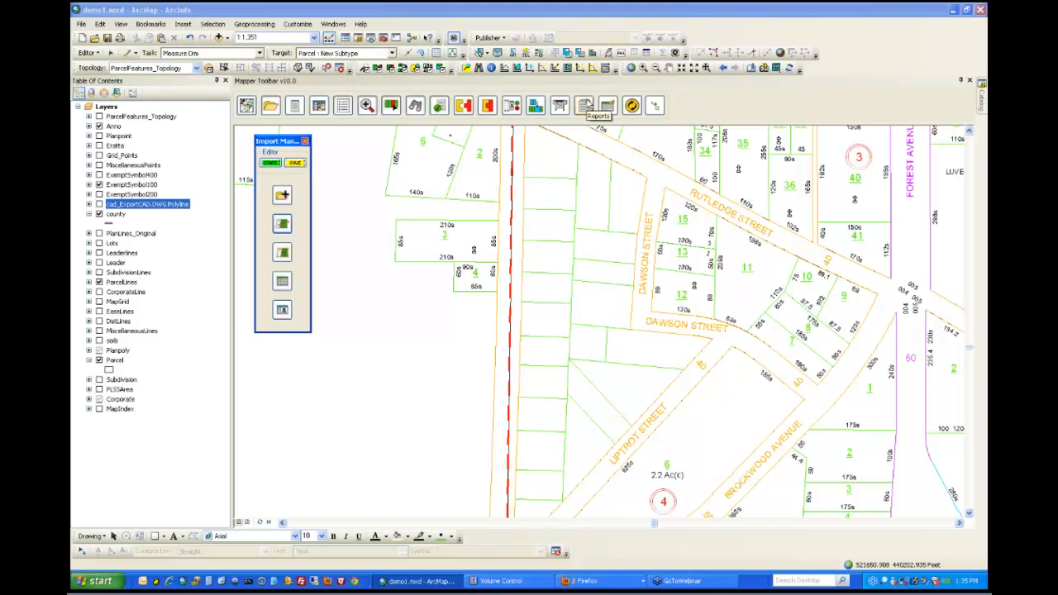
Step: Open the Reports dialog, display the soils layer and select parcel 3 west of the red dashed line
{"action": "left_click", "coordinate": [585, 105]}
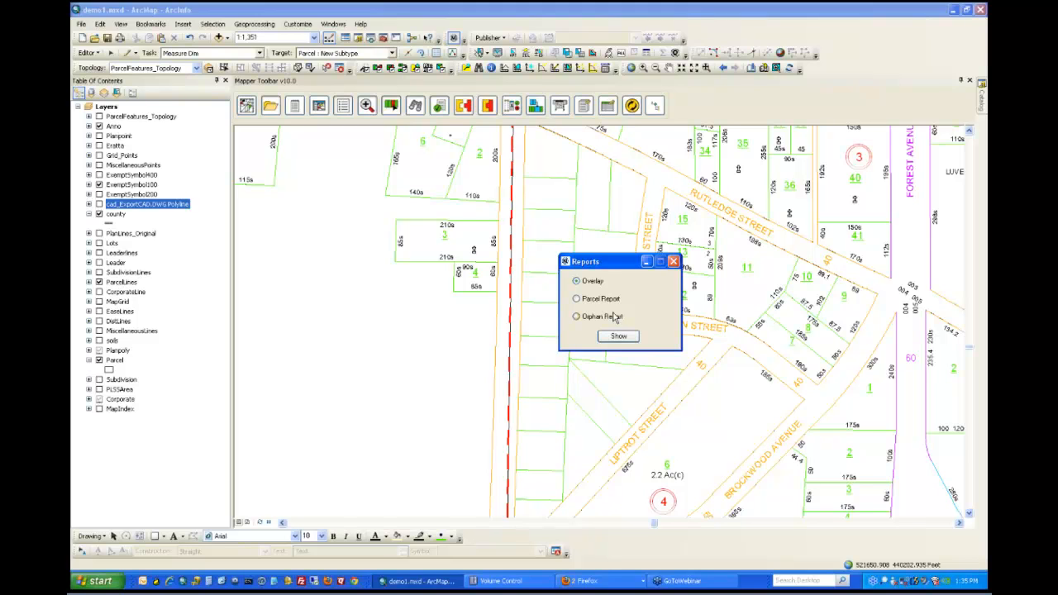
{"action": "left_click", "coordinate": [99, 345]}
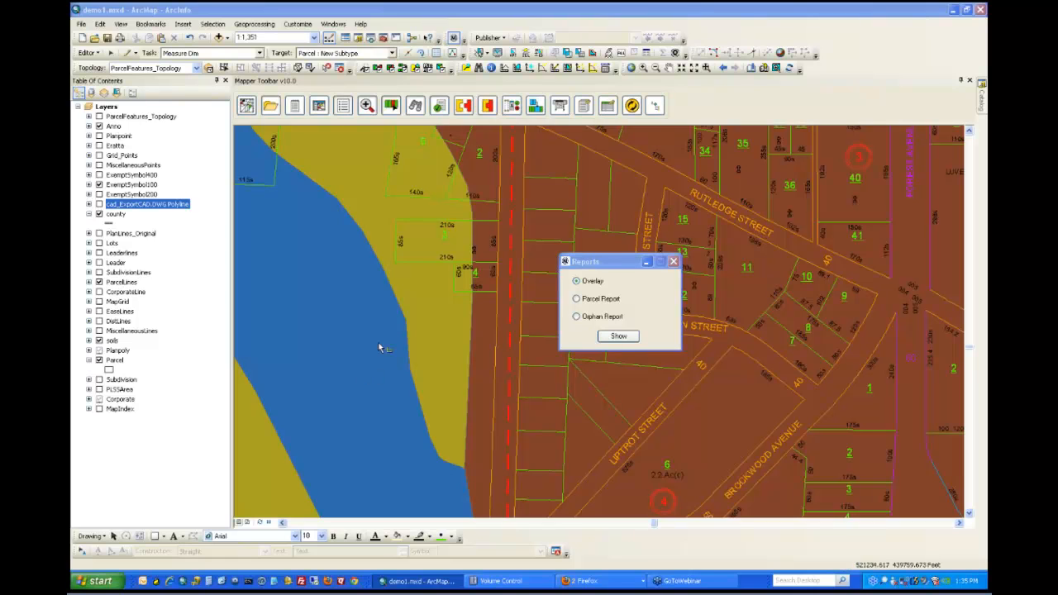
{"action": "left_click", "coordinate": [445, 252]}
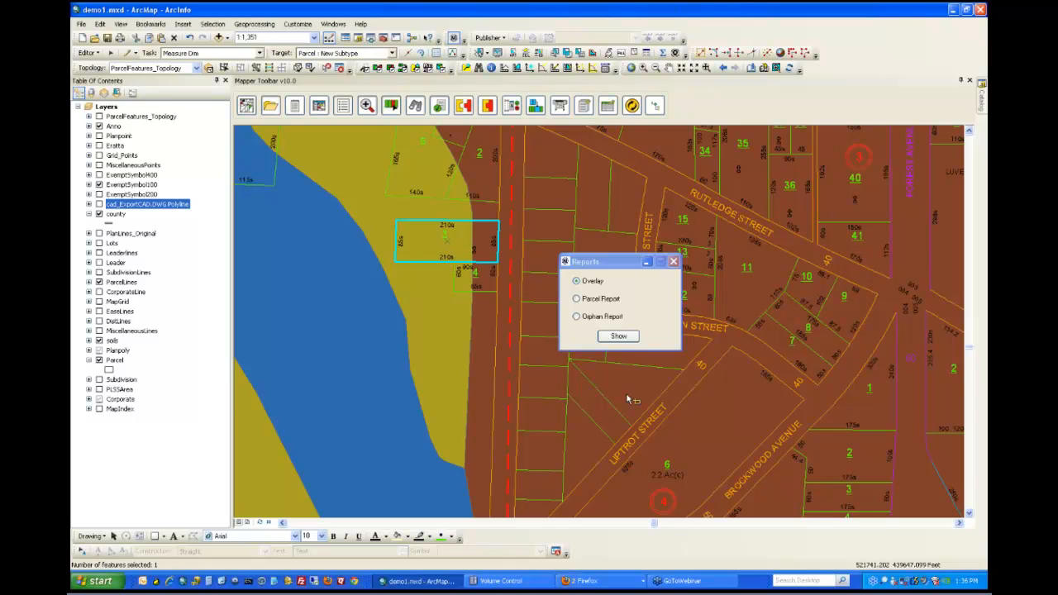
Step: Show the Overlay report, set Parcel as the active theme and choose soils as the layer to overlay
{"action": "left_click", "coordinate": [618, 335]}
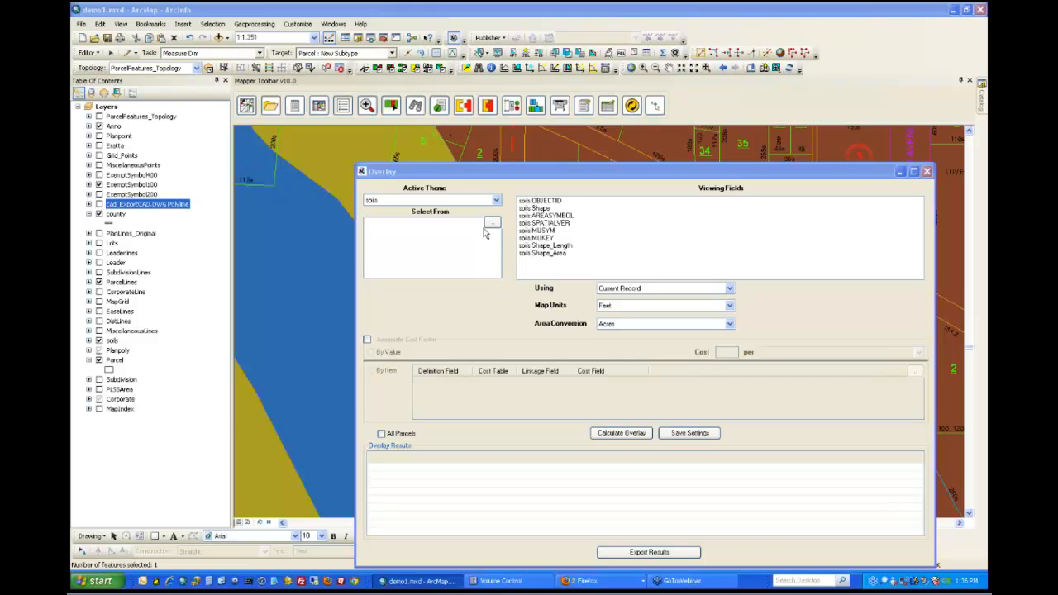
{"action": "left_click_drag", "start_coordinate": [473, 173], "coordinate": [458, 134]}
{"action": "left_click", "coordinate": [481, 161]}
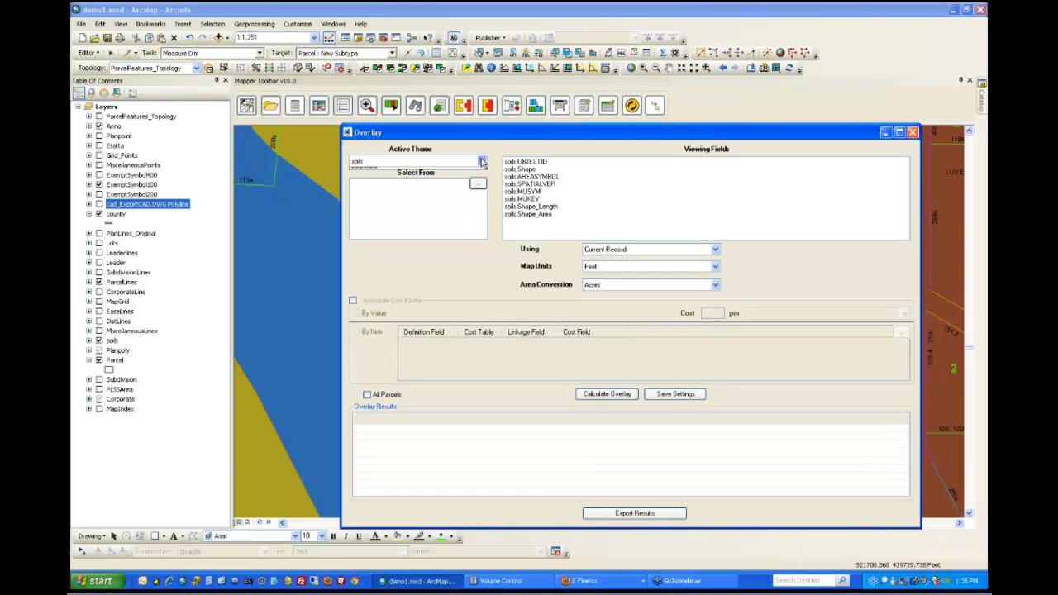
{"action": "left_click", "coordinate": [415, 189]}
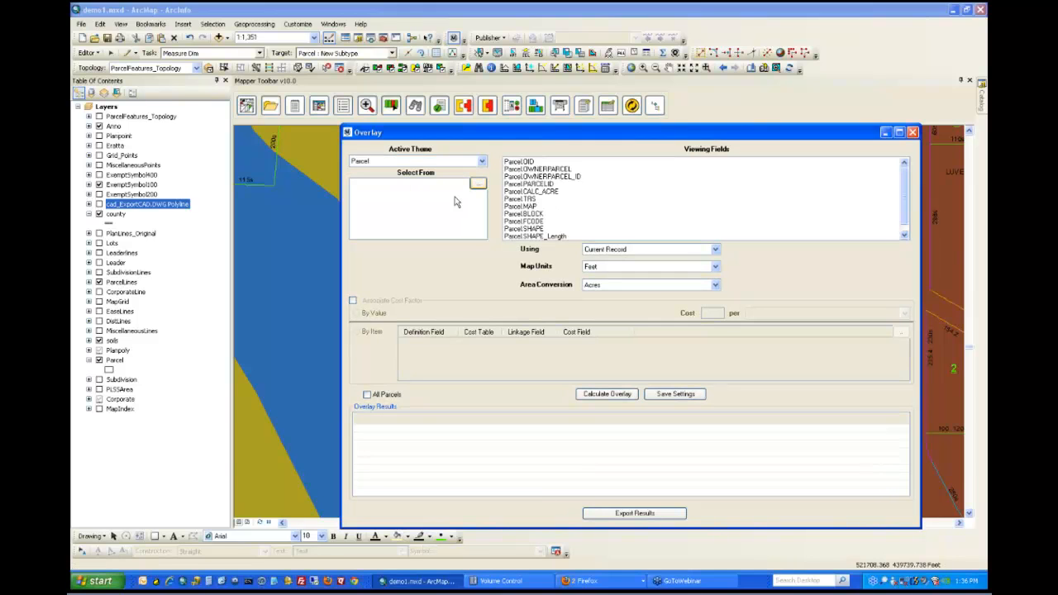
{"action": "left_click", "coordinate": [478, 183]}
{"action": "left_click", "coordinate": [512, 278]}
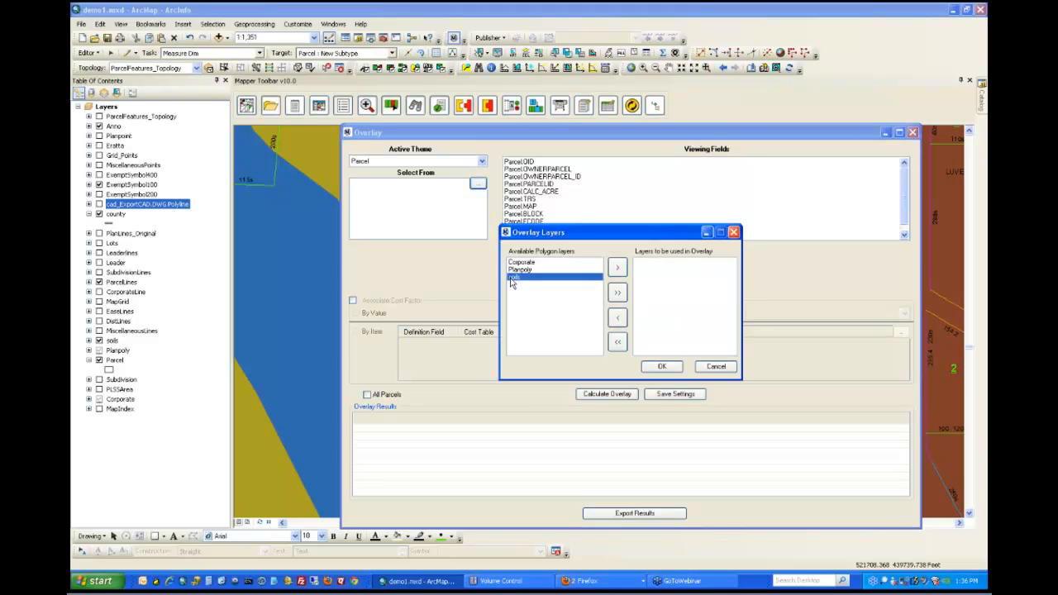
{"action": "left_click", "coordinate": [661, 366]}
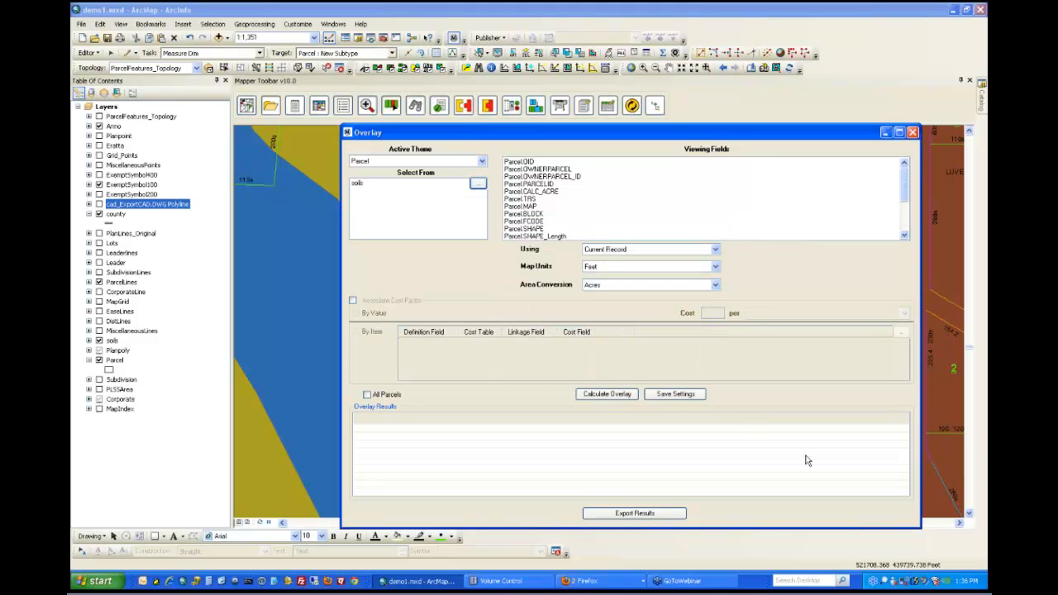
Step: Calculate the overlay for the selected parcel using the Parcel.PARCELID and soils.MUSYM fields, and close the report after reviewing it
{"action": "left_click", "coordinate": [577, 184]}
{"action": "scroll", "coordinate": [594, 206], "scroll_direction": "down", "scroll_amount": 3}
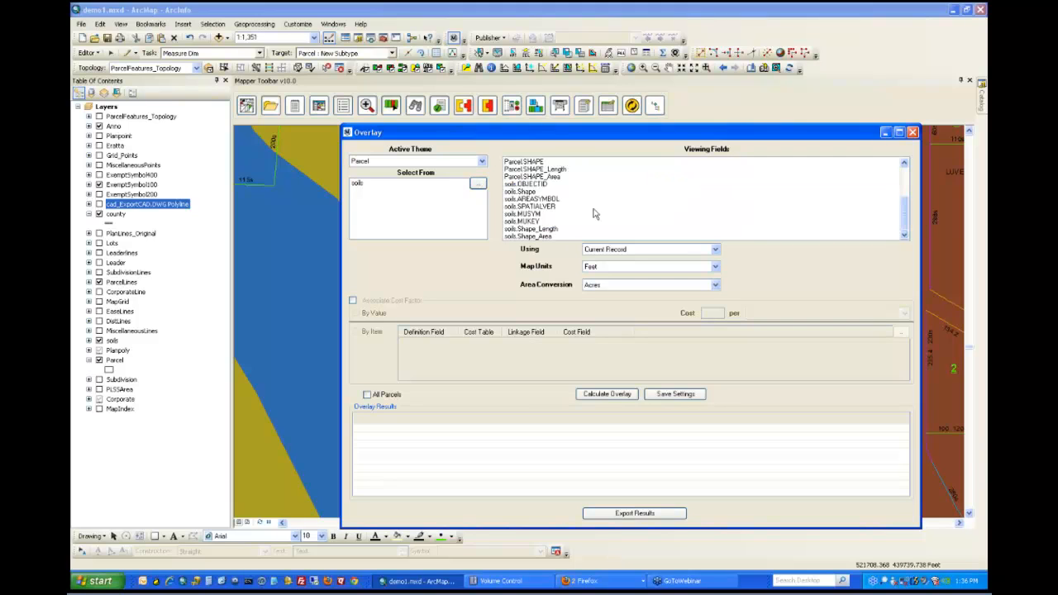
{"action": "left_click", "coordinate": [534, 214]}
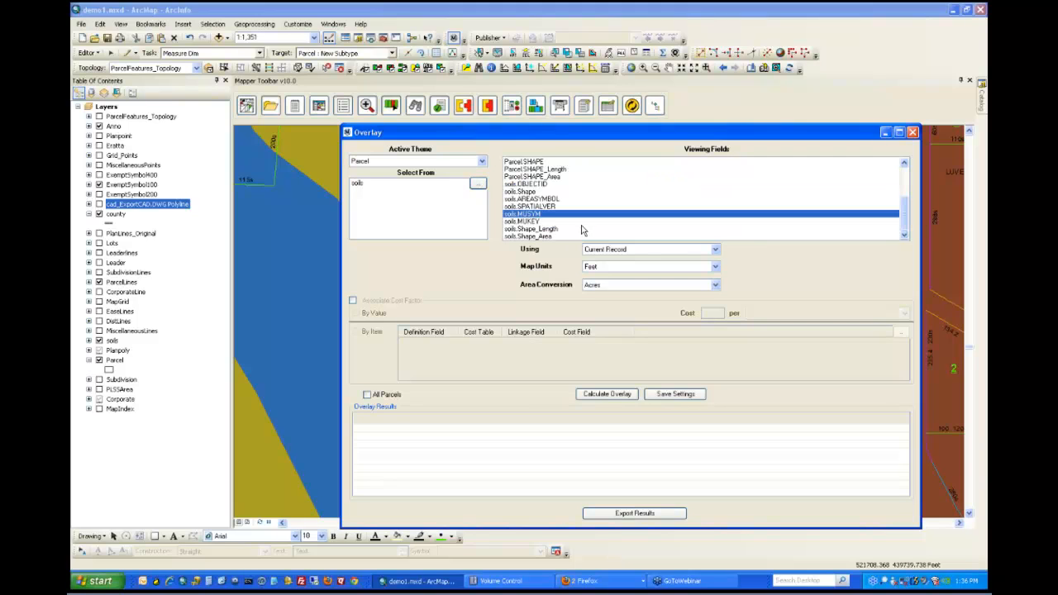
{"action": "left_click", "coordinate": [596, 395]}
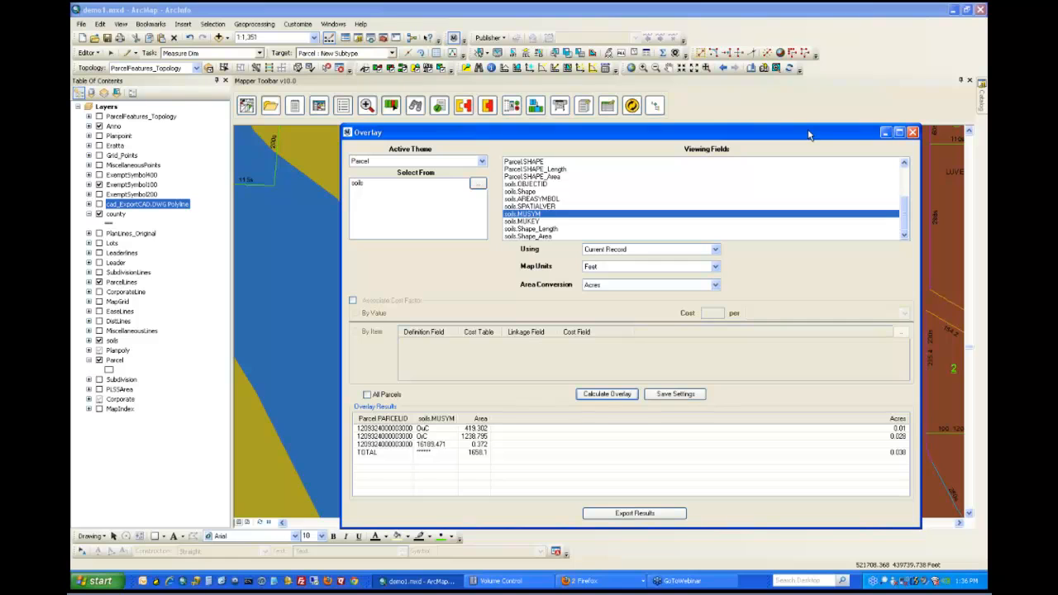
{"action": "left_click_drag", "start_coordinate": [808, 135], "coordinate": [773, 127]}
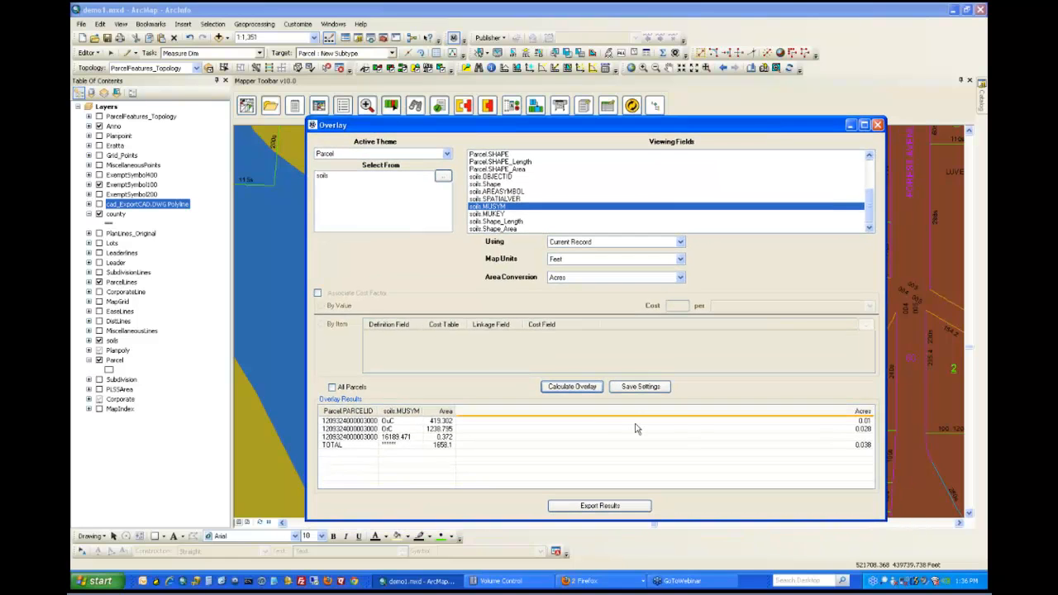
{"action": "left_click", "coordinate": [626, 508]}
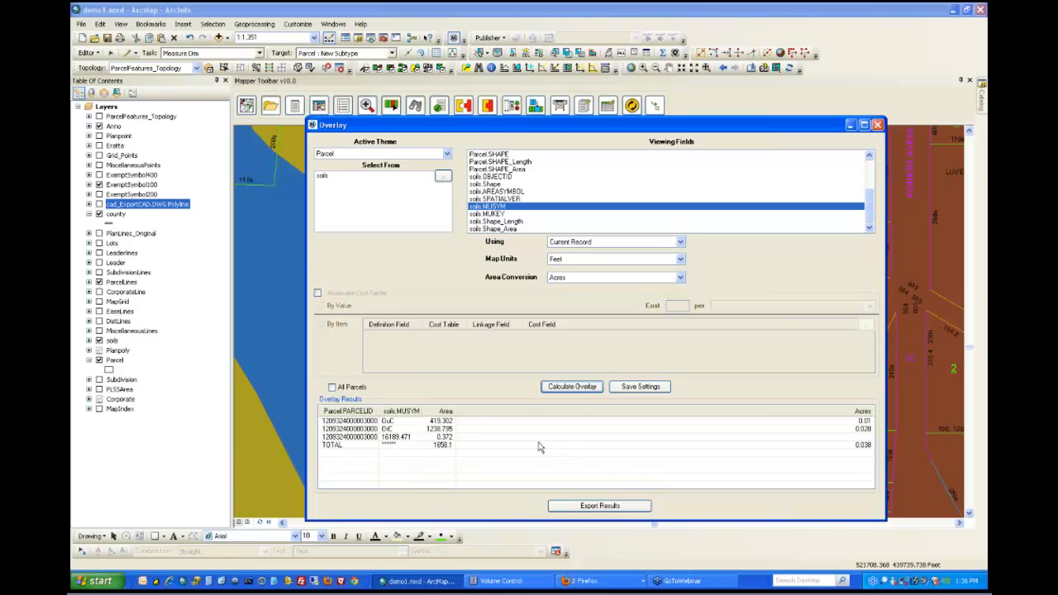
{"action": "left_click", "coordinate": [877, 125]}
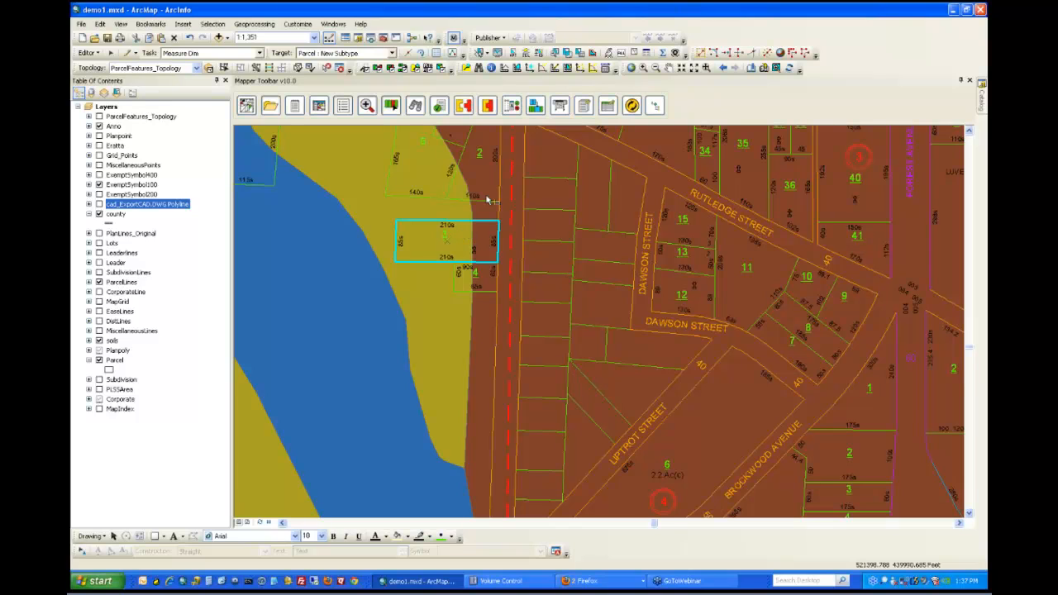
Step: Show the Orphan Report and examine its tool setup options, leaving the setup without saving
{"action": "left_click", "coordinate": [583, 104]}
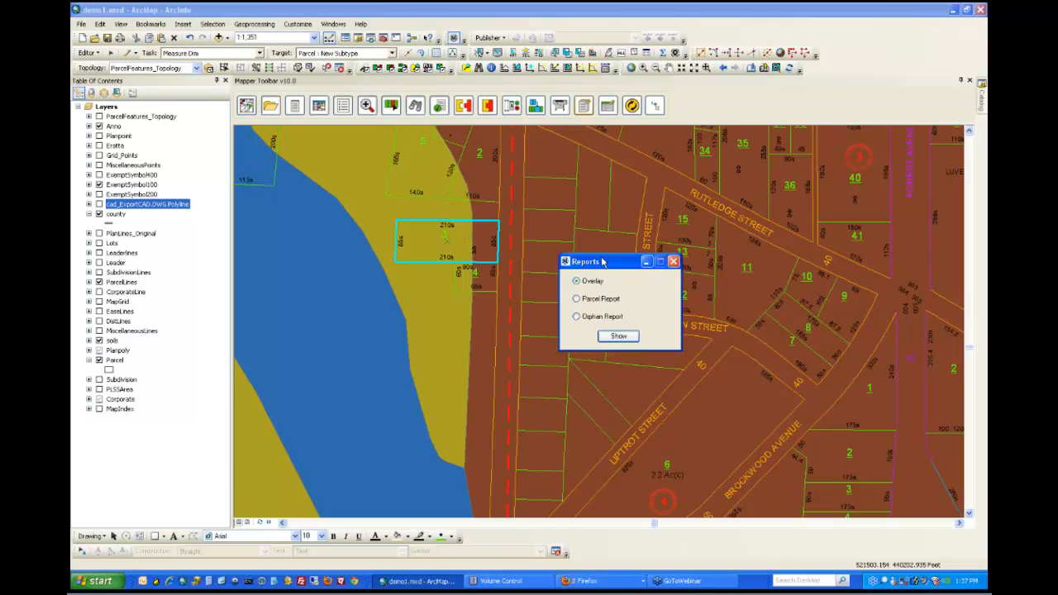
{"action": "left_click", "coordinate": [623, 318]}
{"action": "left_click", "coordinate": [634, 337]}
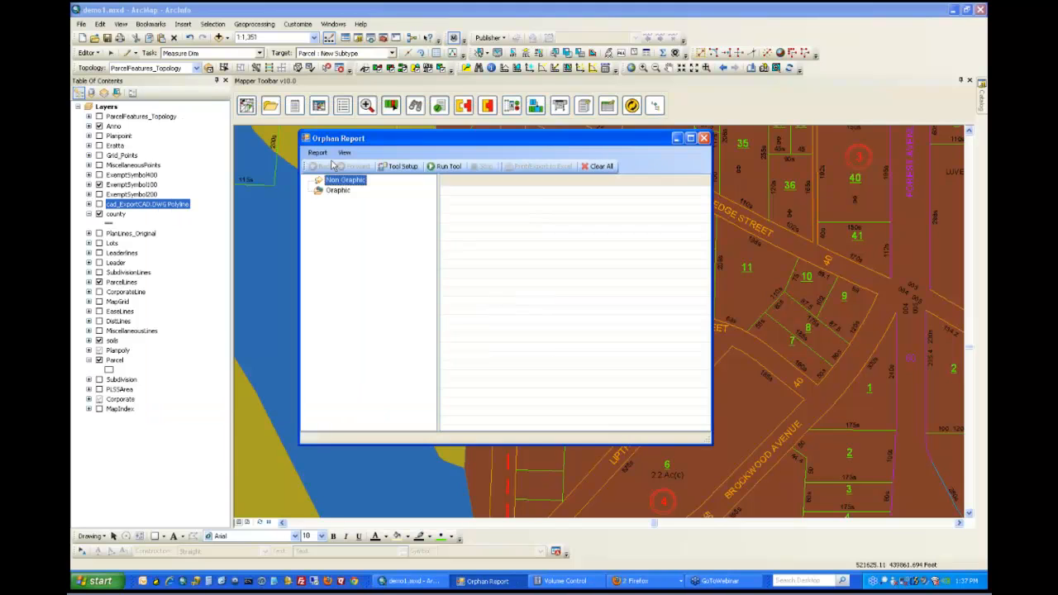
{"action": "left_click", "coordinate": [403, 169]}
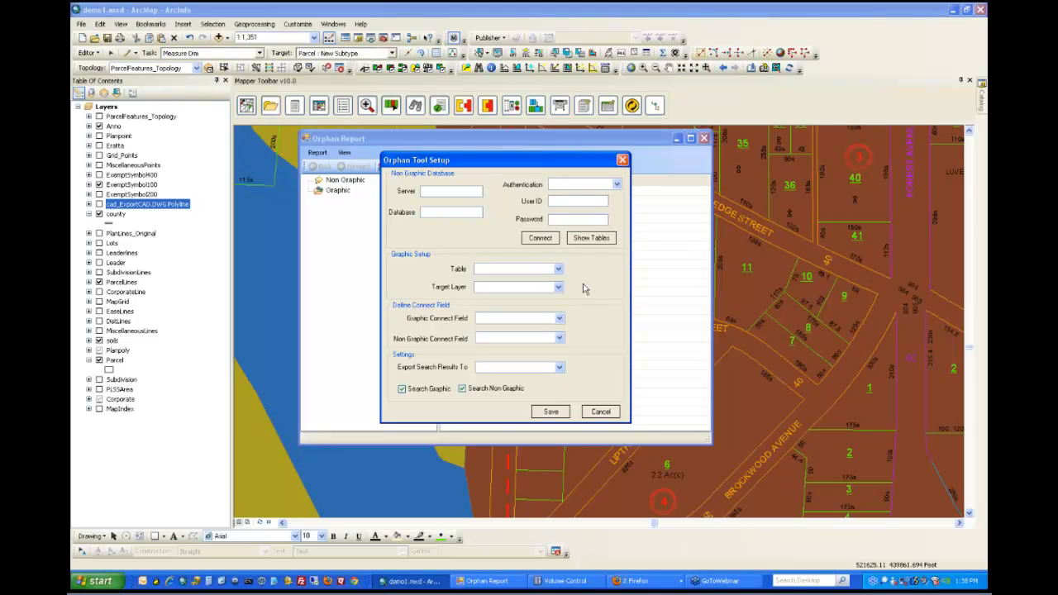
{"action": "left_click", "coordinate": [600, 411]}
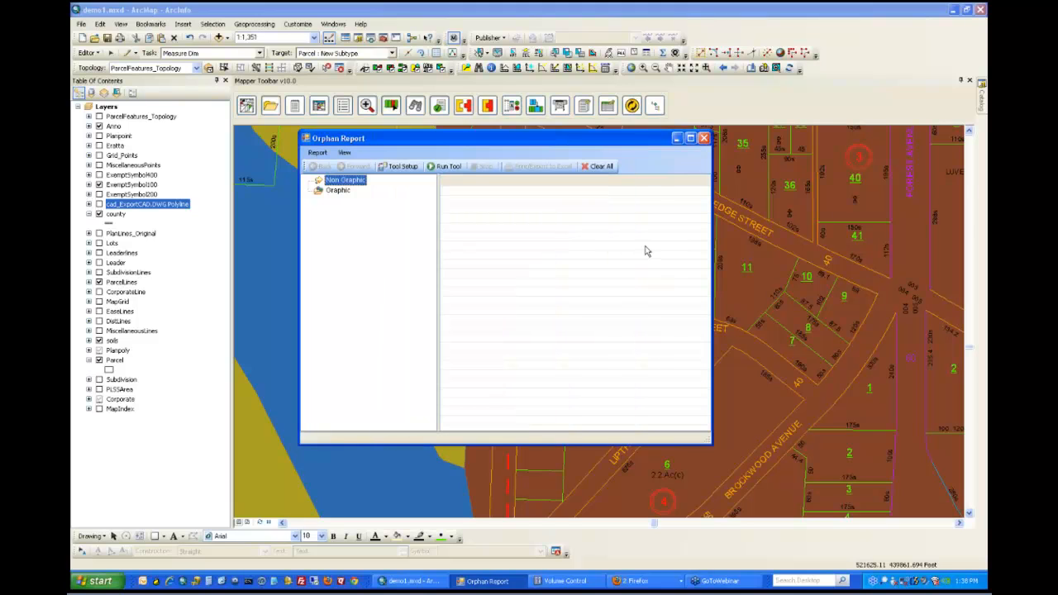
Step: Close the Orphan Report and hide the soils layer
{"action": "left_click", "coordinate": [703, 138]}
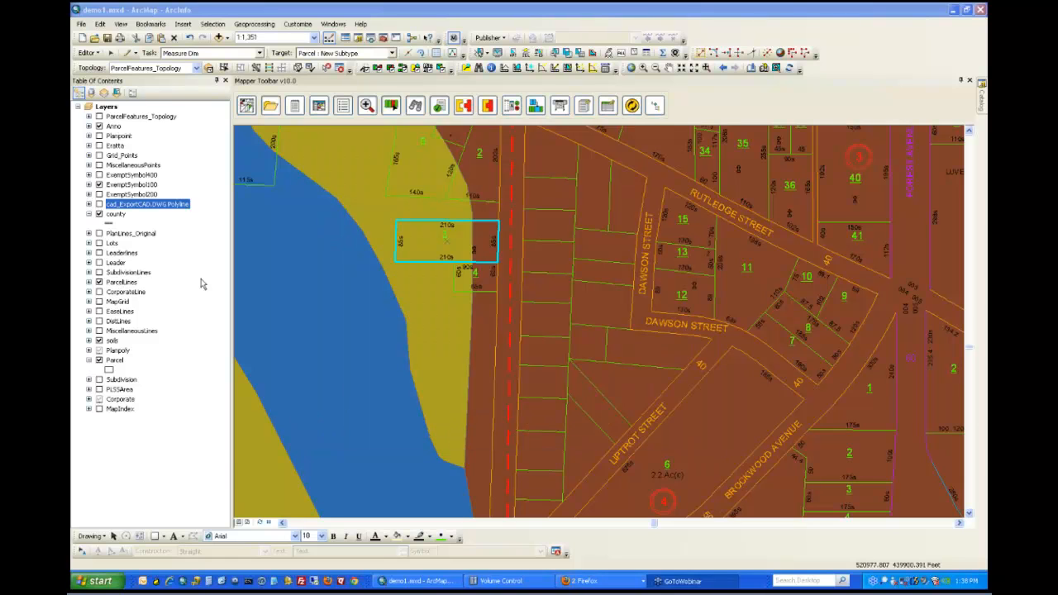
{"action": "left_click", "coordinate": [99, 340]}
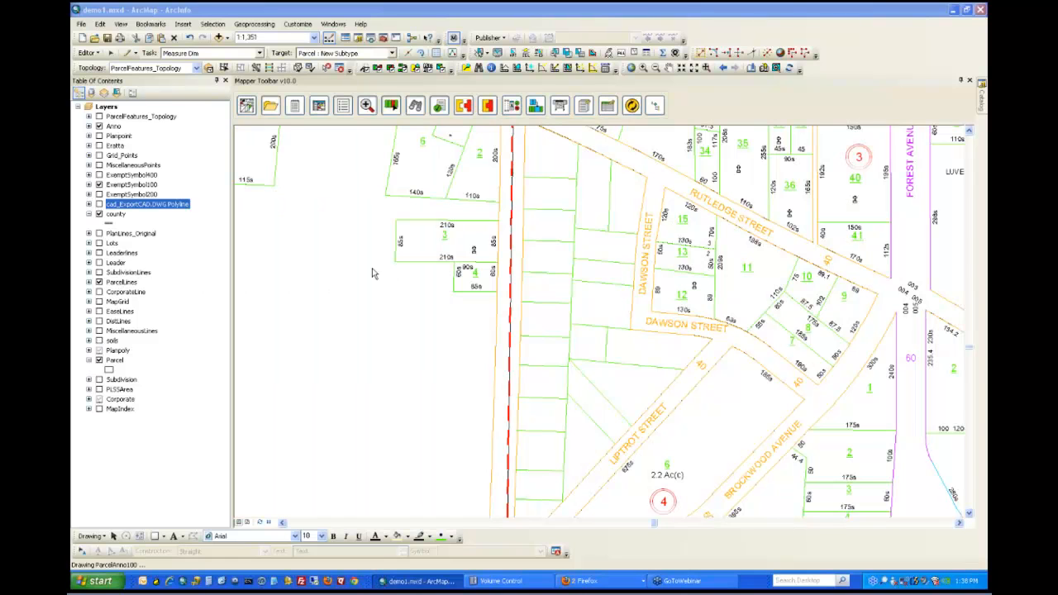